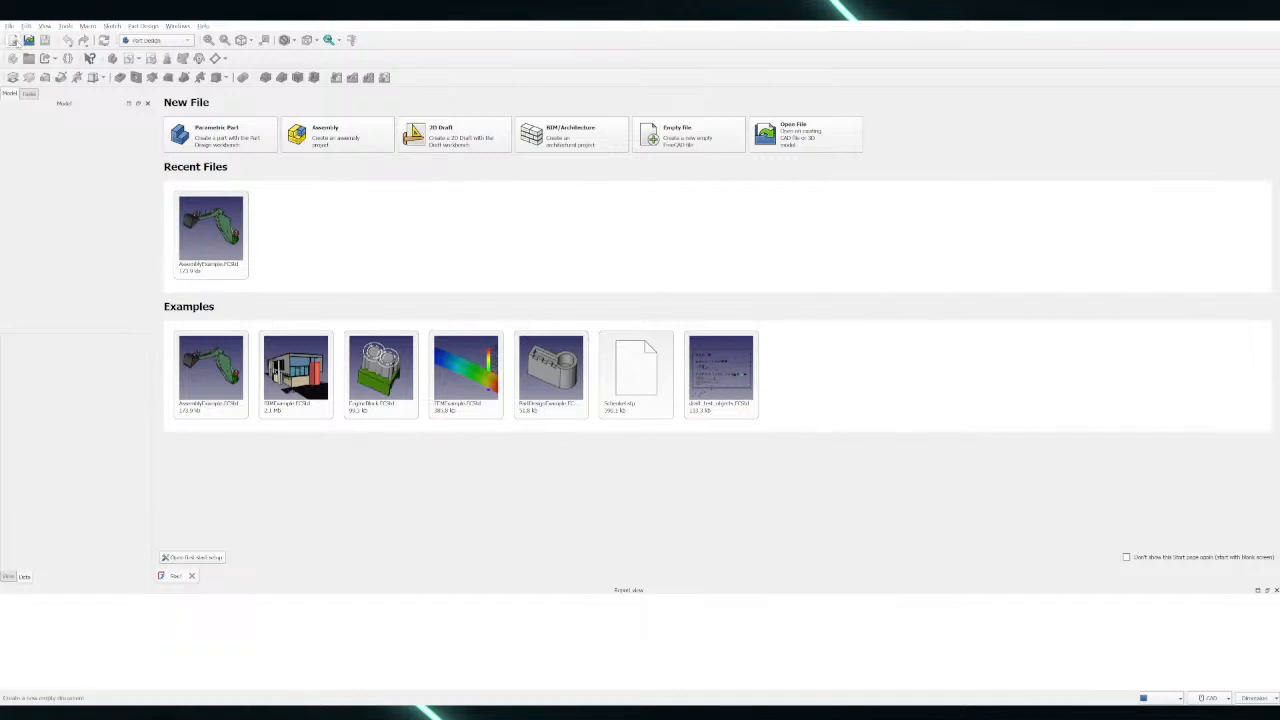
Create a new empty document and add a part container with a body inside it
click(13, 40)
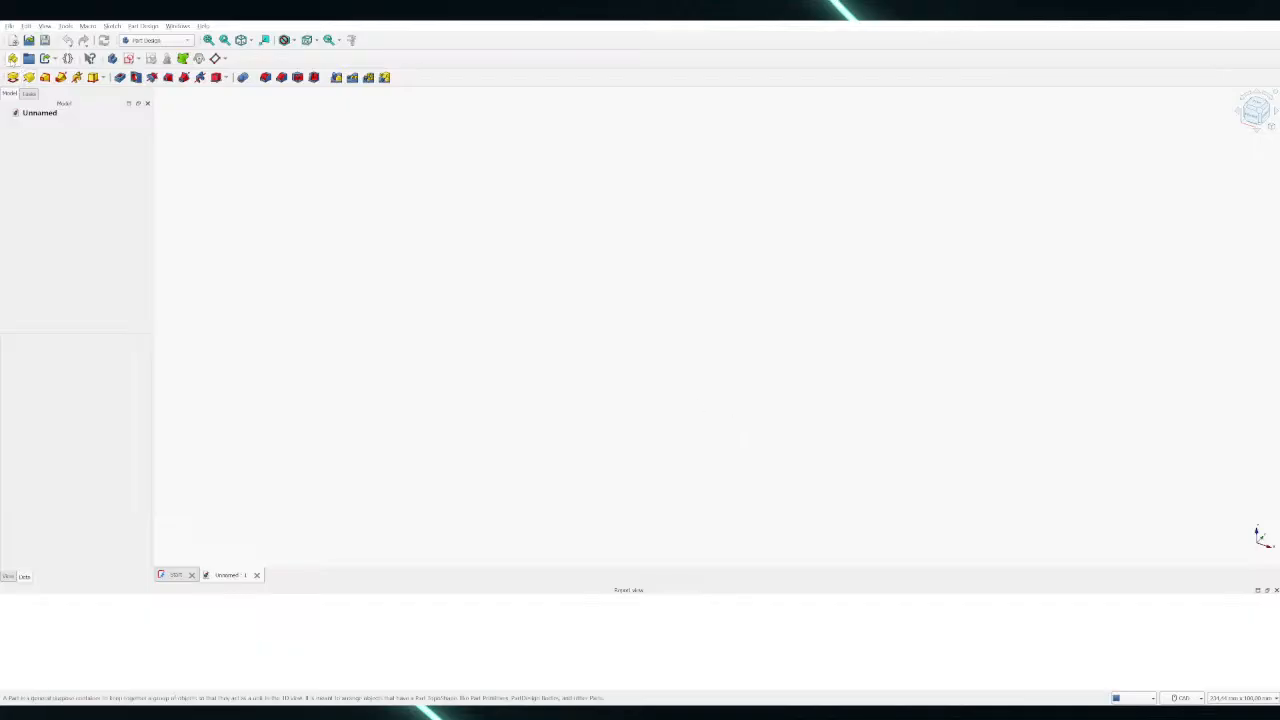
click(12, 58)
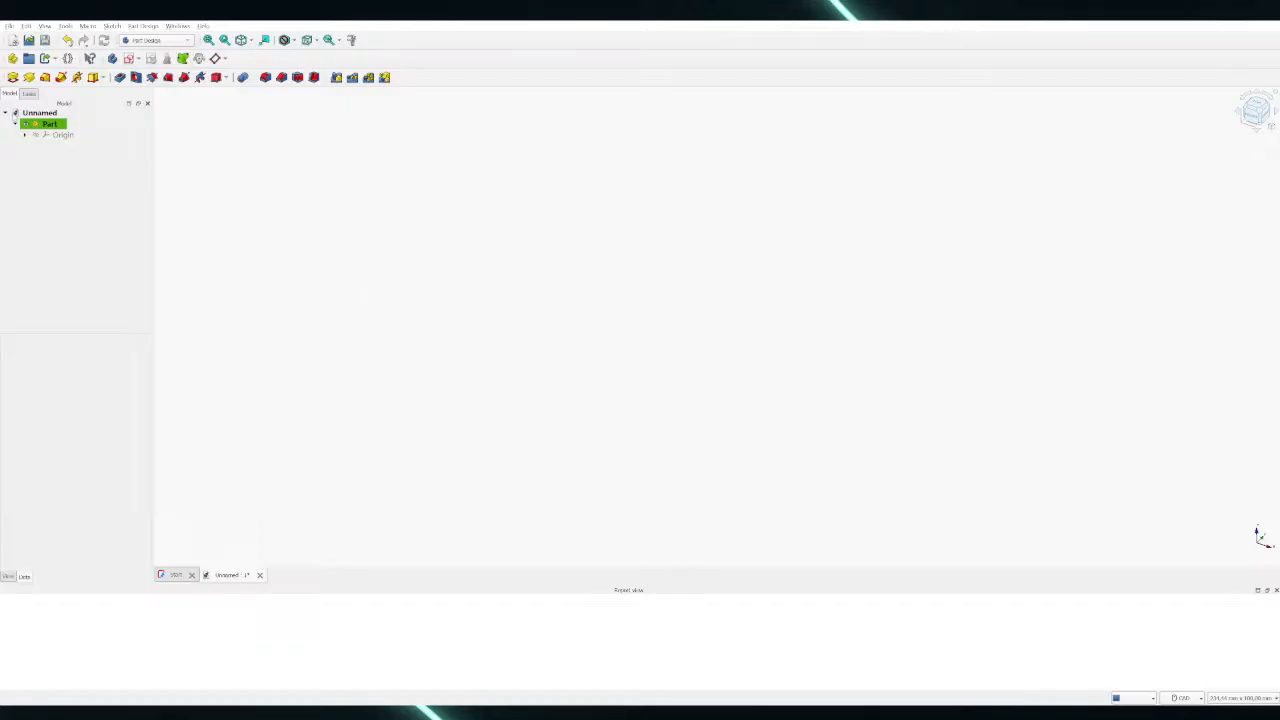
click(84, 136)
click(89, 157)
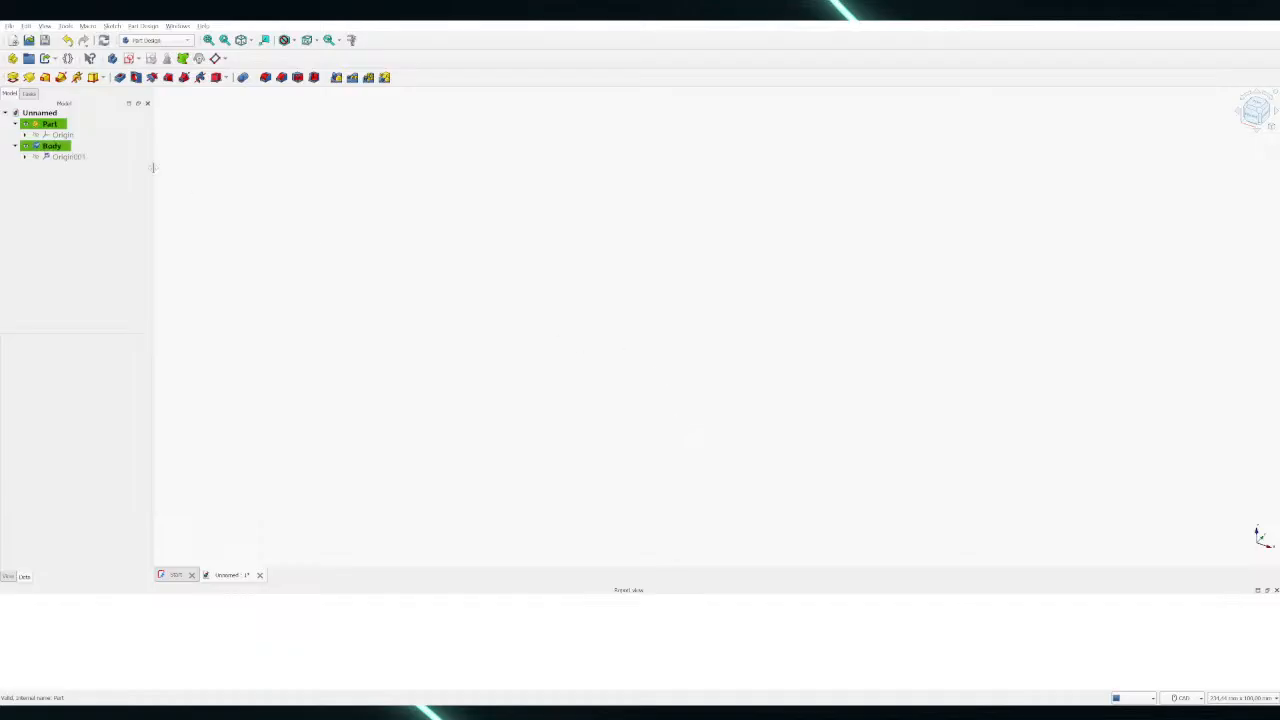
click(66, 159)
click(50, 146)
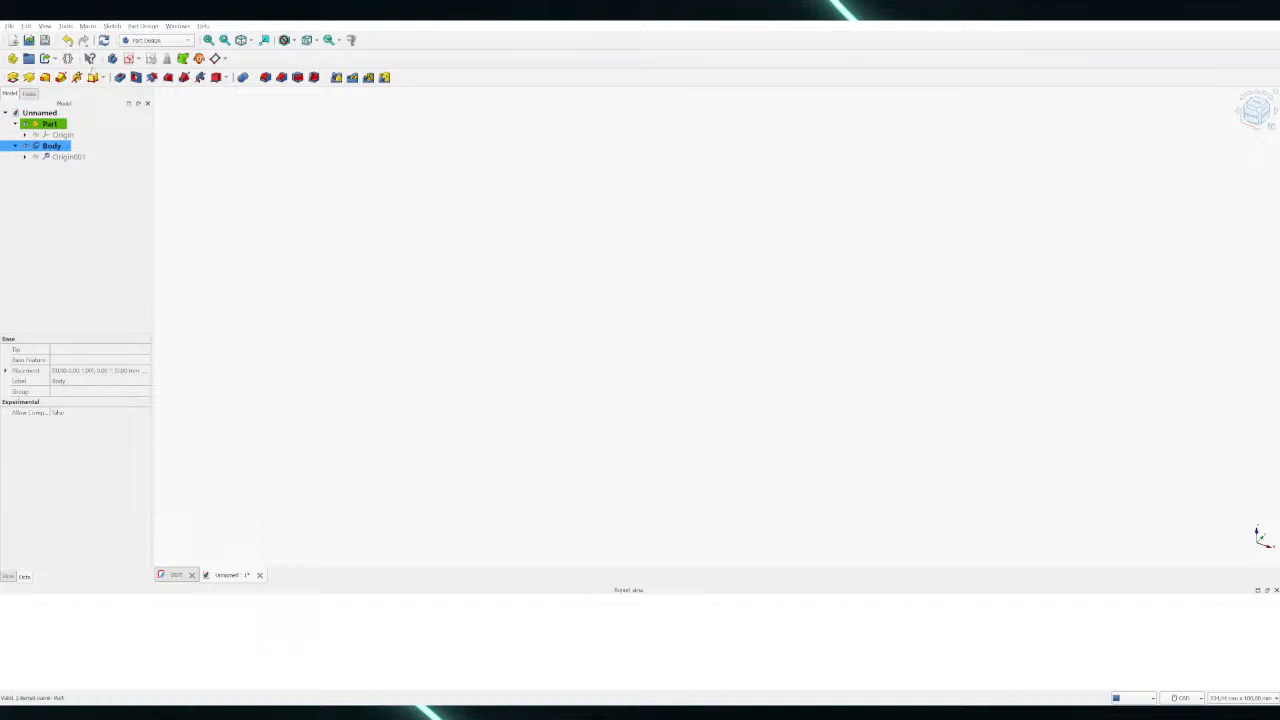
Add a second body to the part and delete it again
click(112, 58)
click(54, 146)
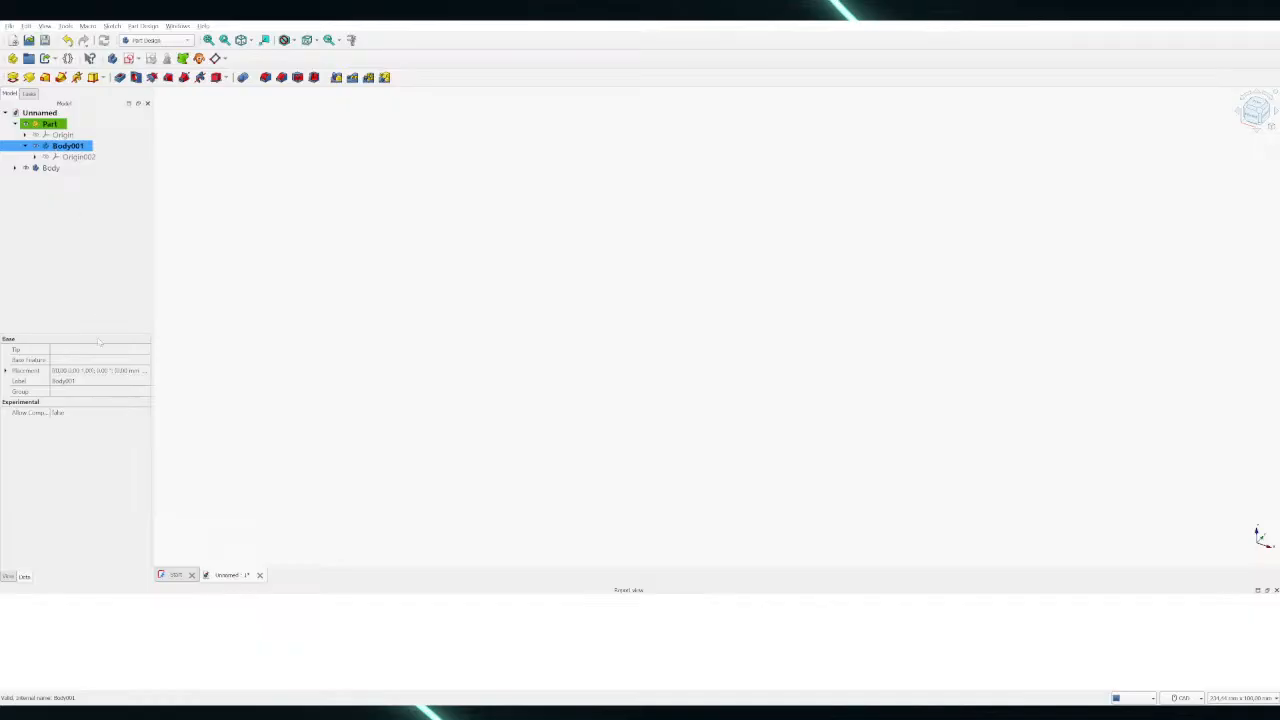
key(Delete)
Expand the remaining body in the model tree and examine its origin and the part's origin
click(10, 148)
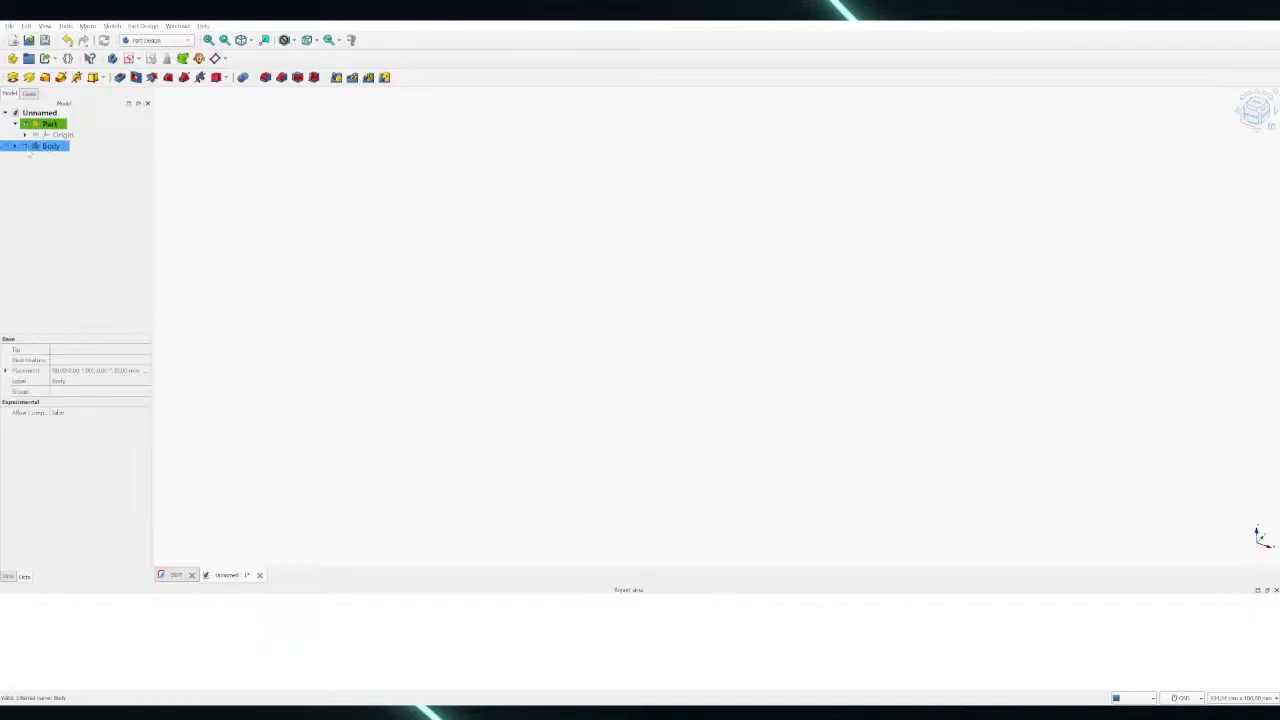
click(15, 147)
click(45, 157)
click(45, 158)
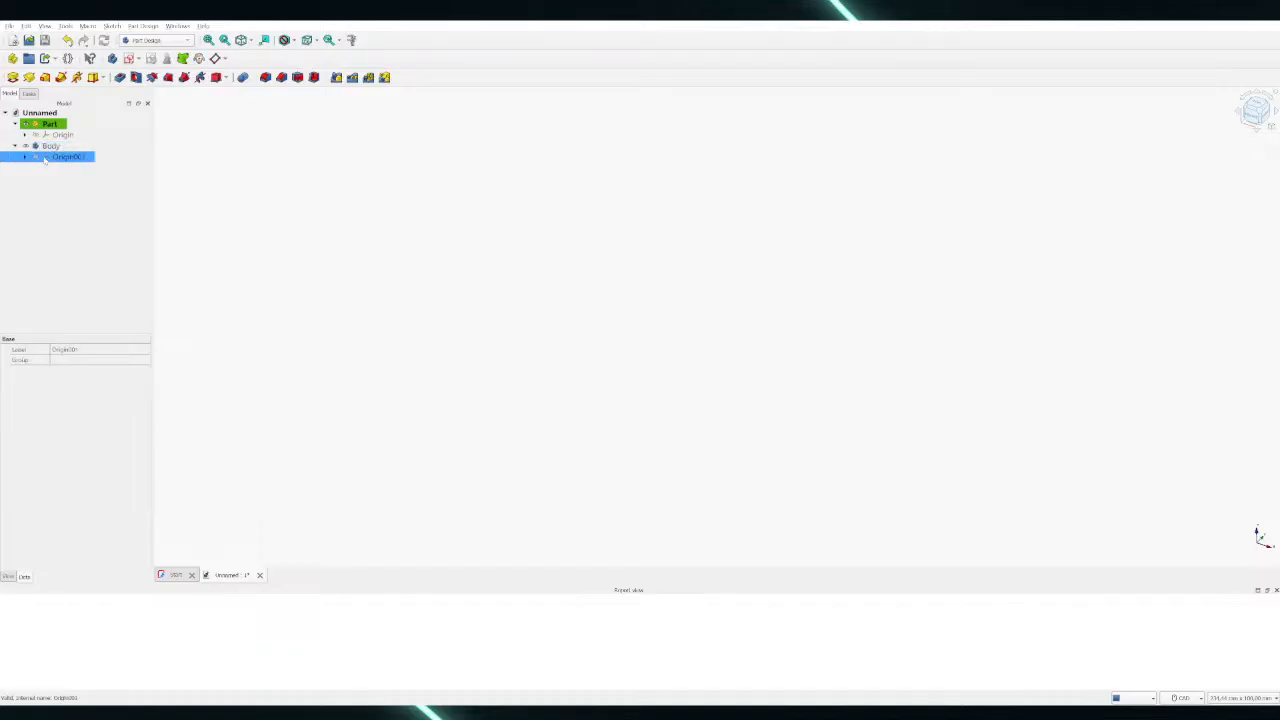
key(Escape)
drag(60, 134, 166, 477)
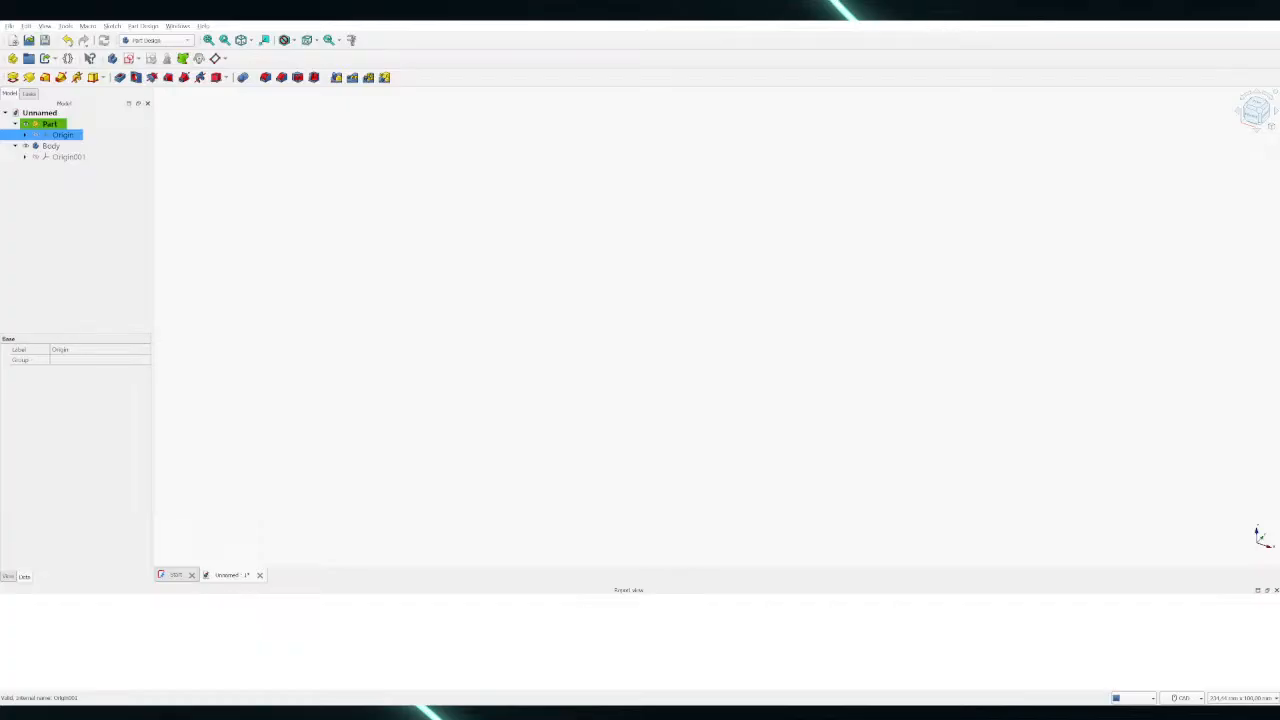
click(177, 206)
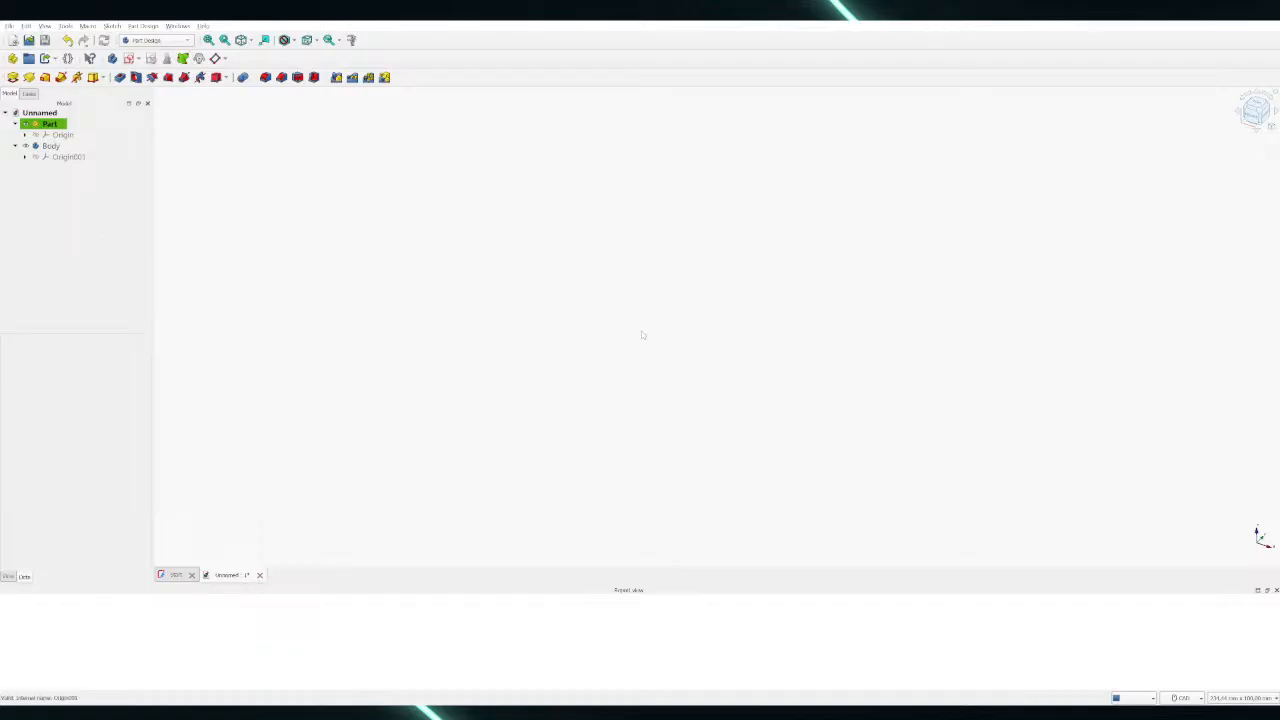
Close the current document and create a new one with the Parametric Part template
key(ctrl+w)
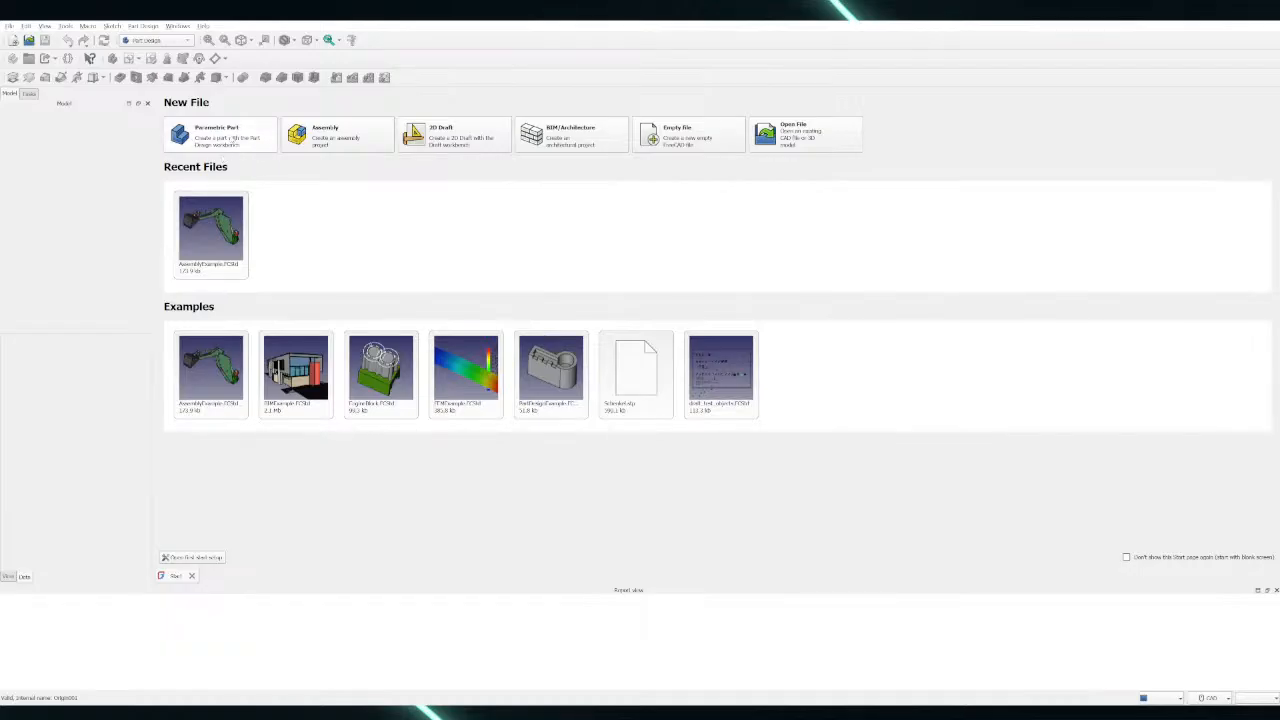
click(231, 139)
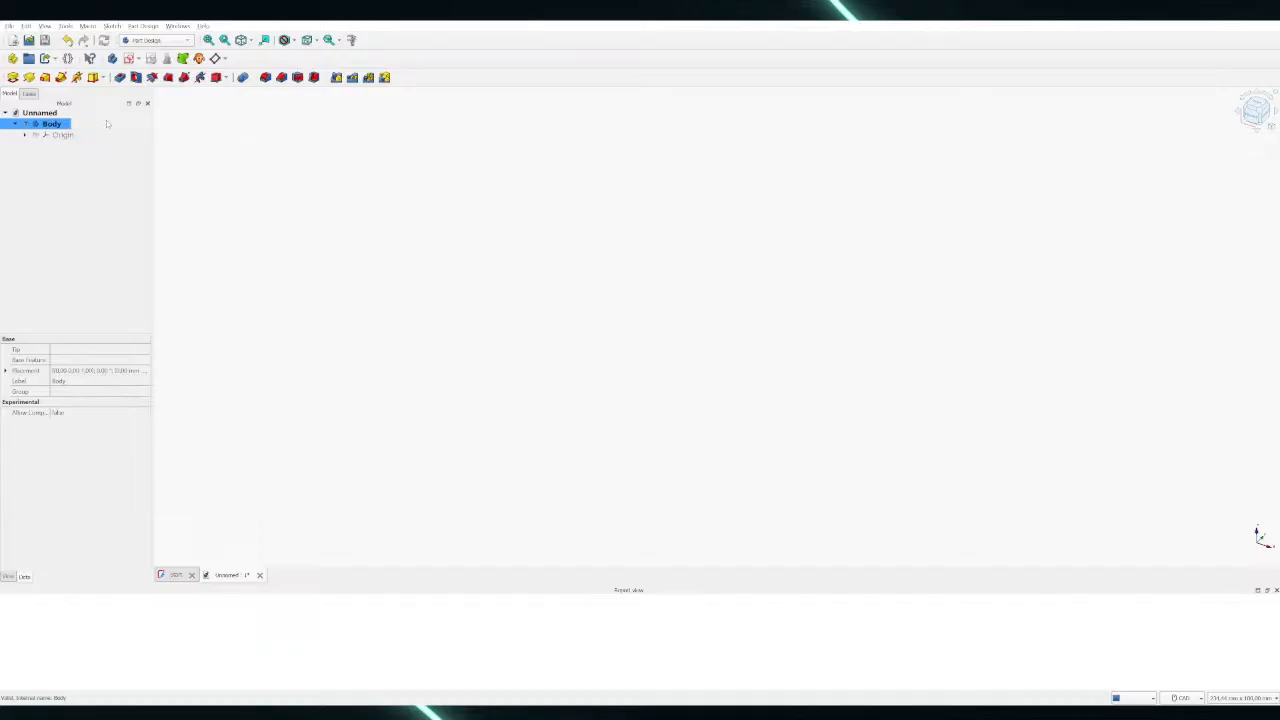
click(255, 220)
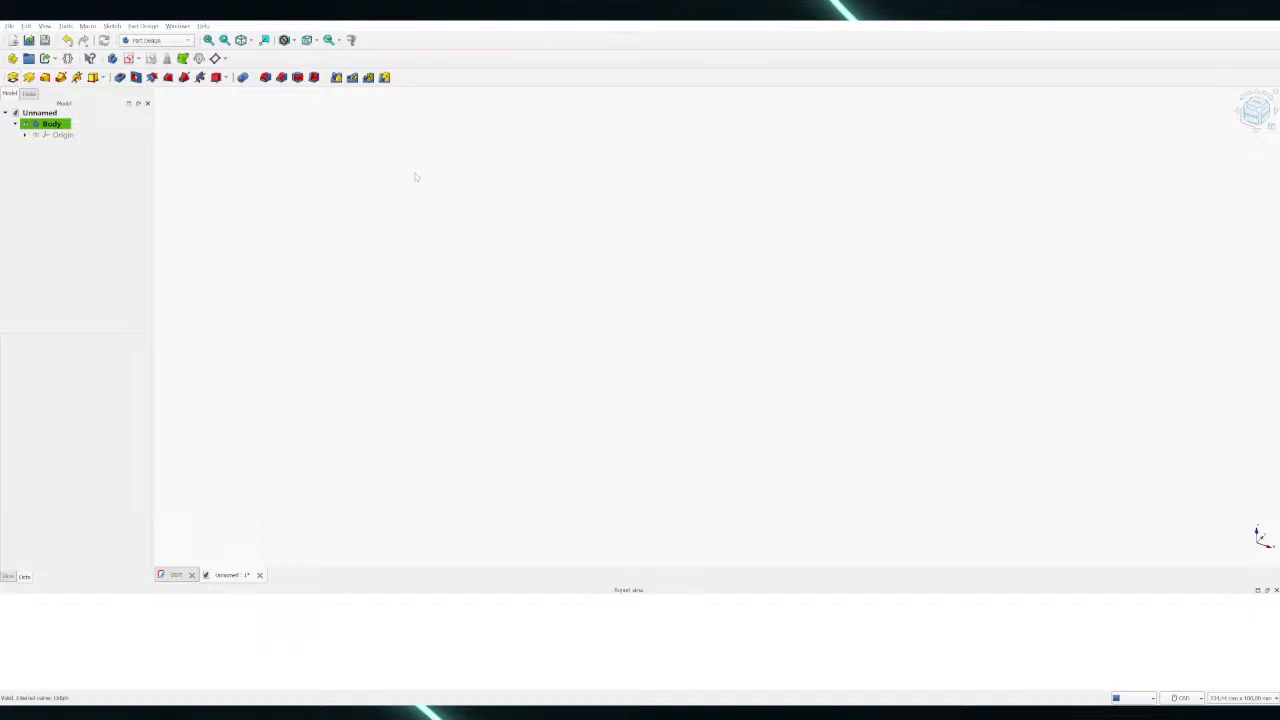
Add a link object to the document and delete it again
click(45, 59)
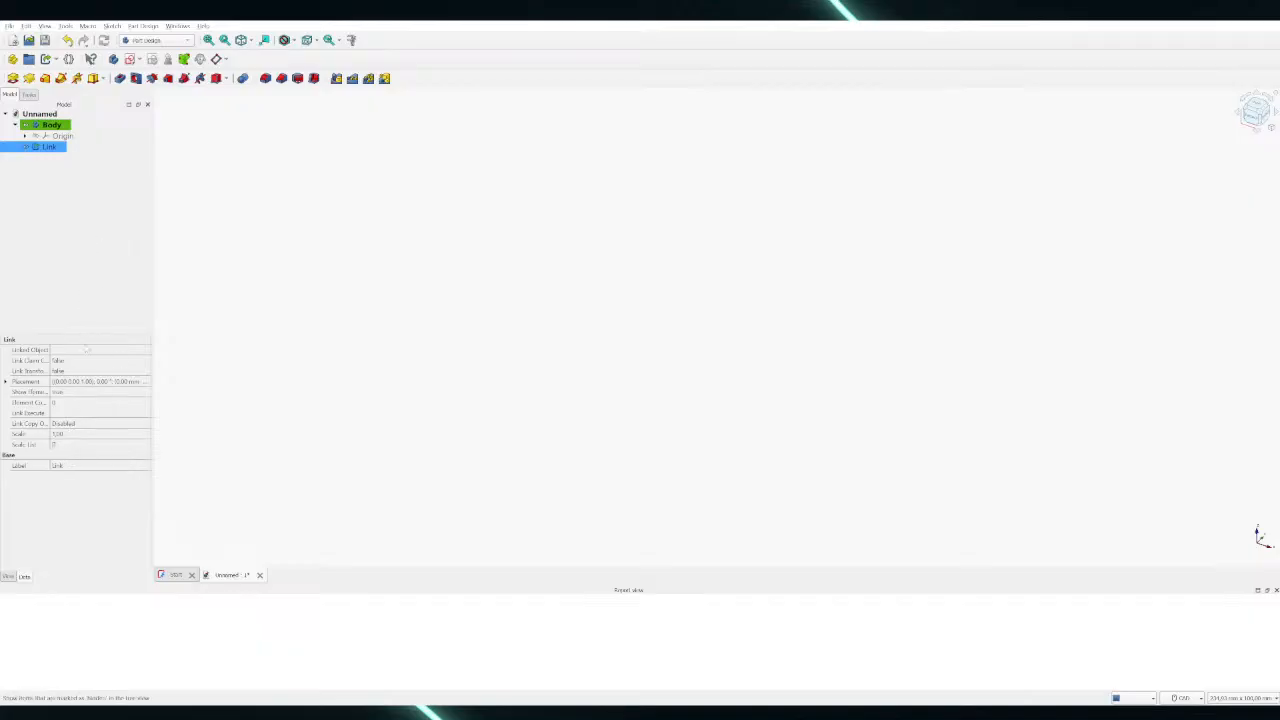
key(Delete)
Add a part container at the document's top level and make it the active part
click(37, 115)
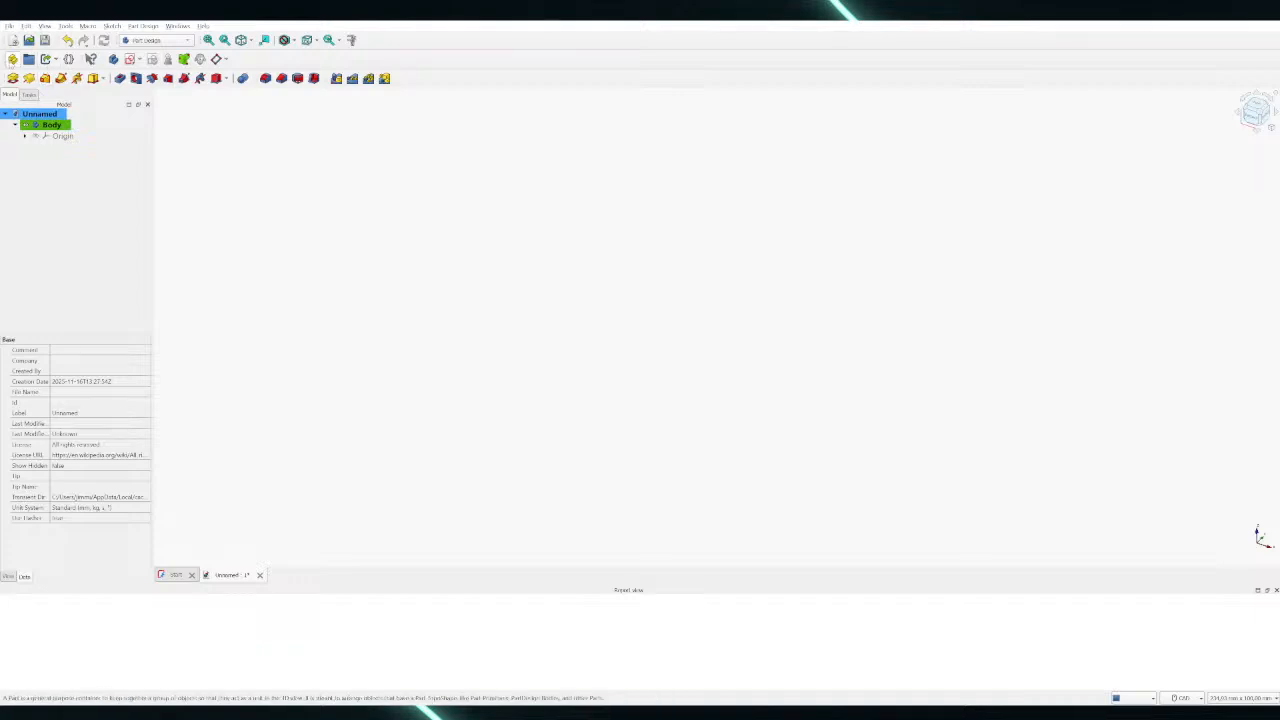
click(12, 59)
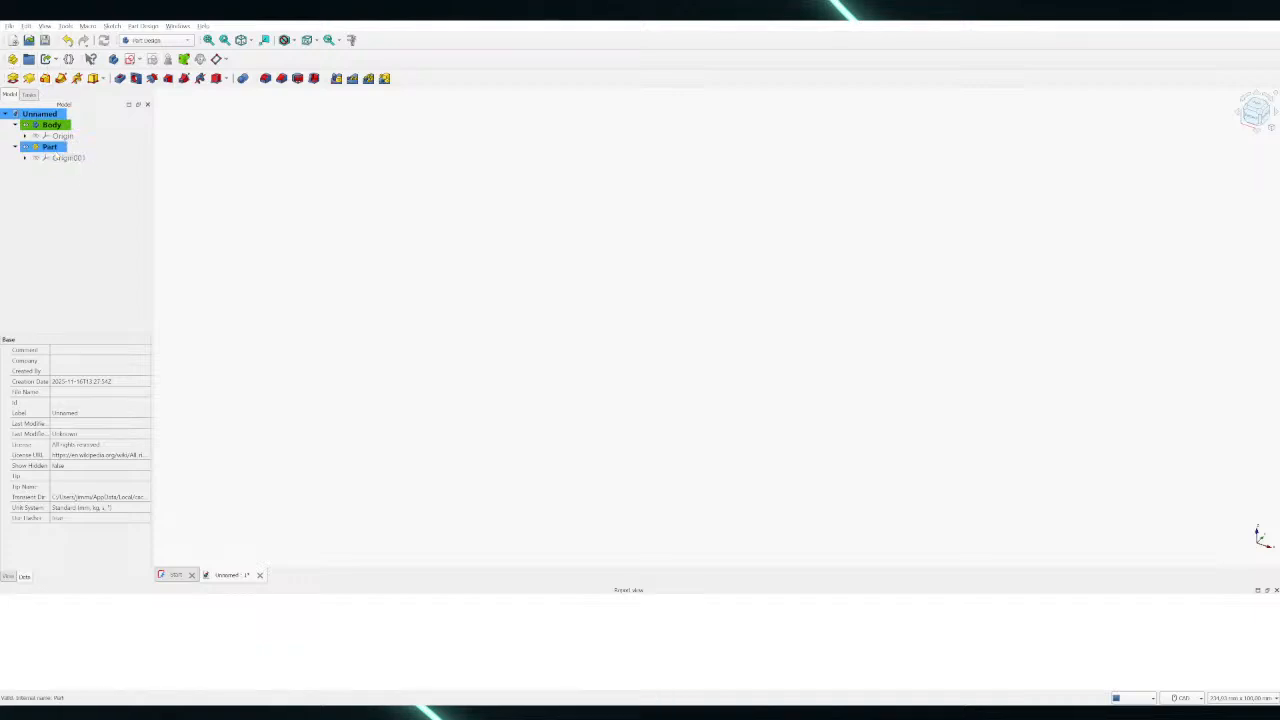
click(50, 147)
double_click(52, 147)
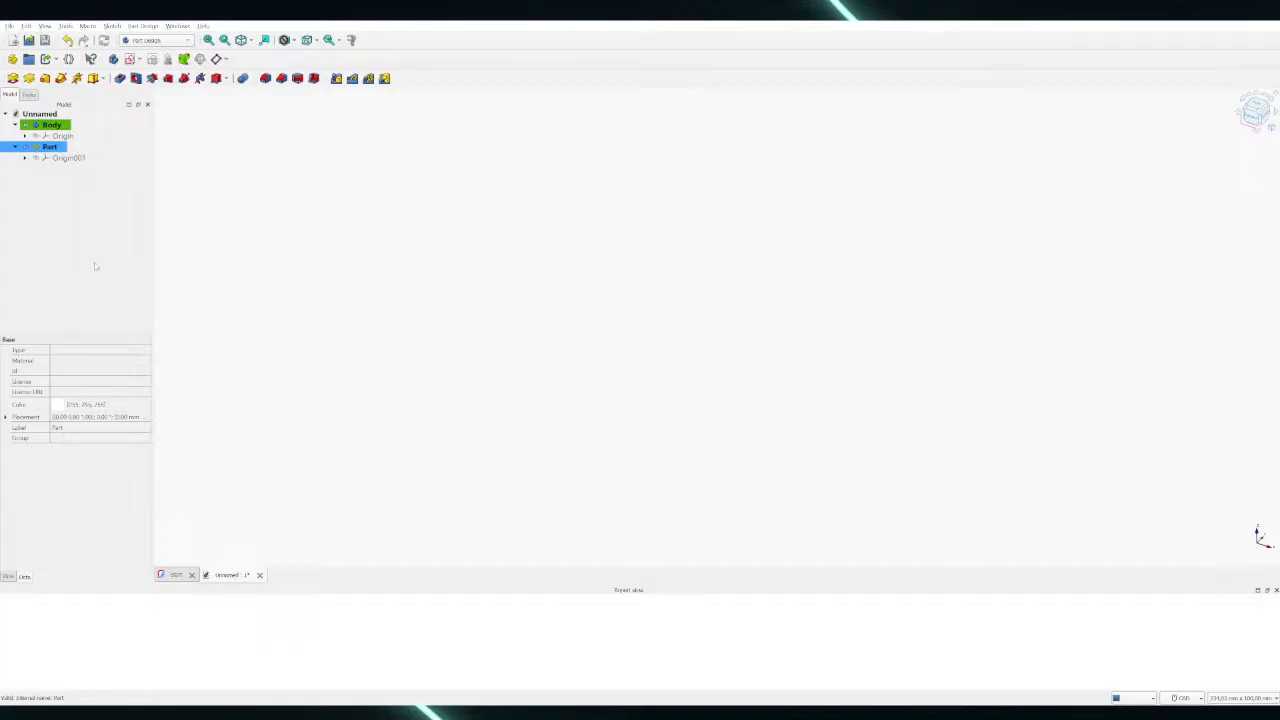
click(50, 124)
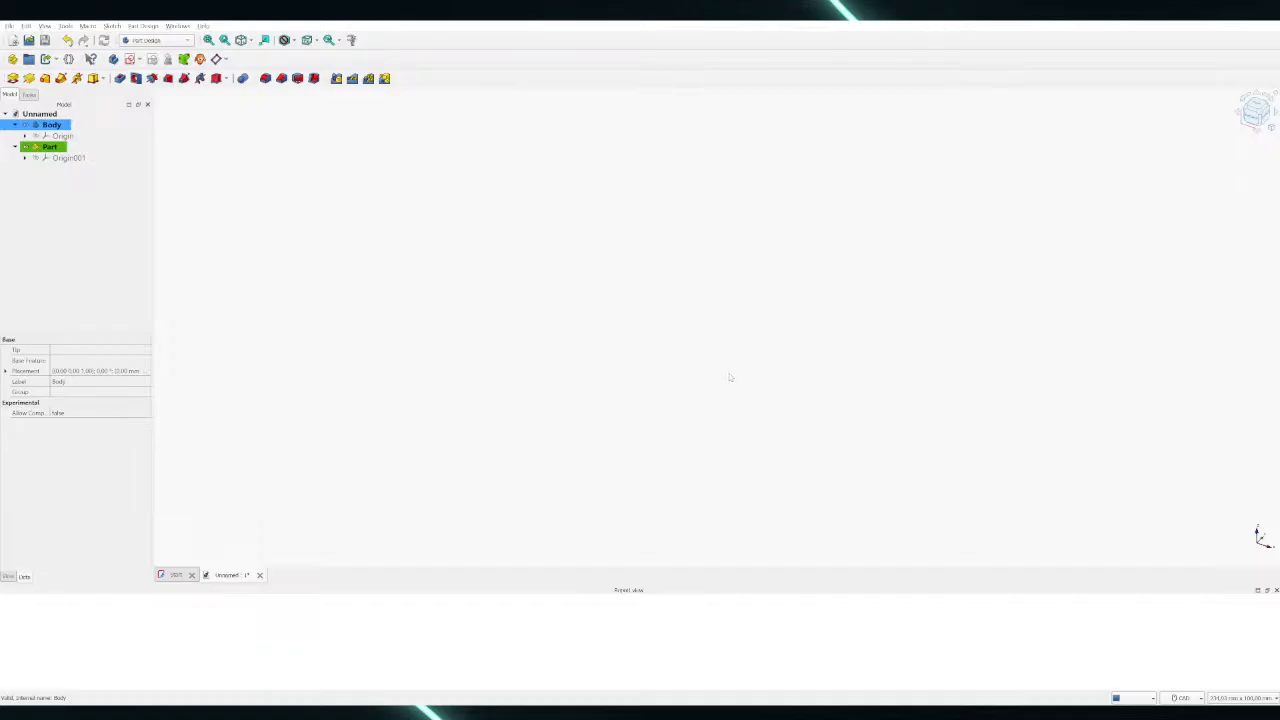
click(77, 122)
click(93, 78)
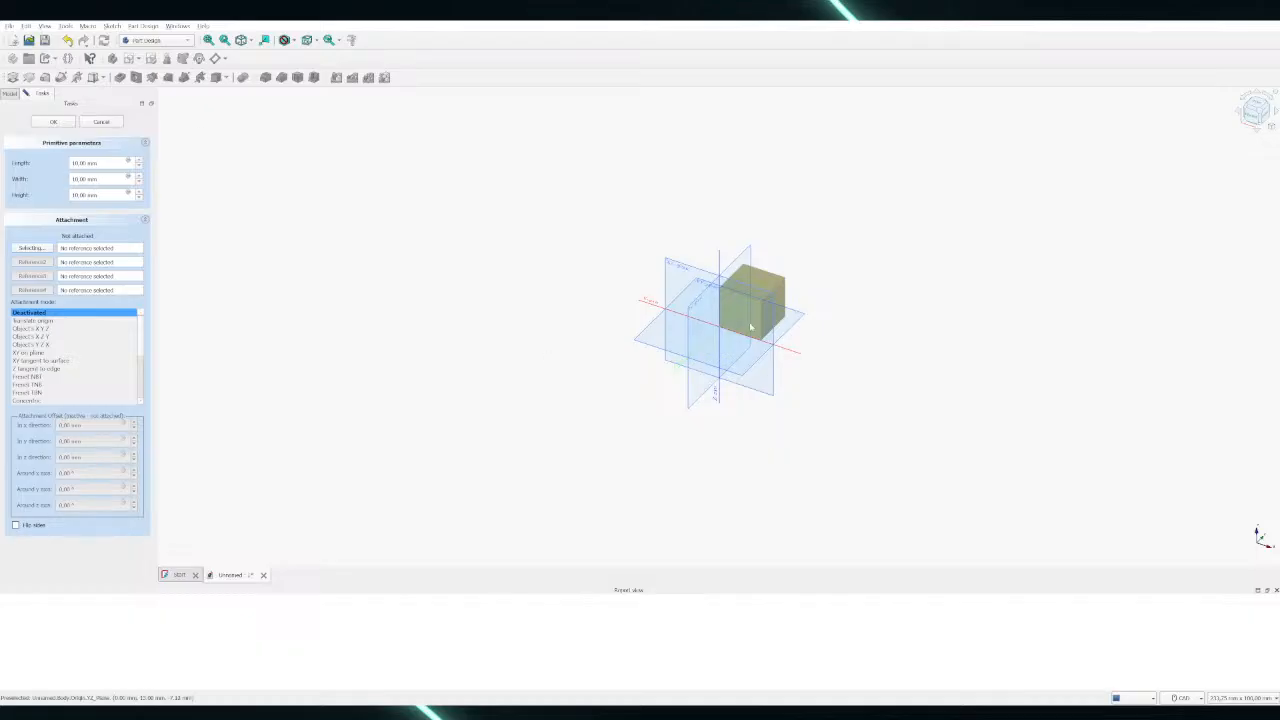
scroll(745, 323, up, 6)
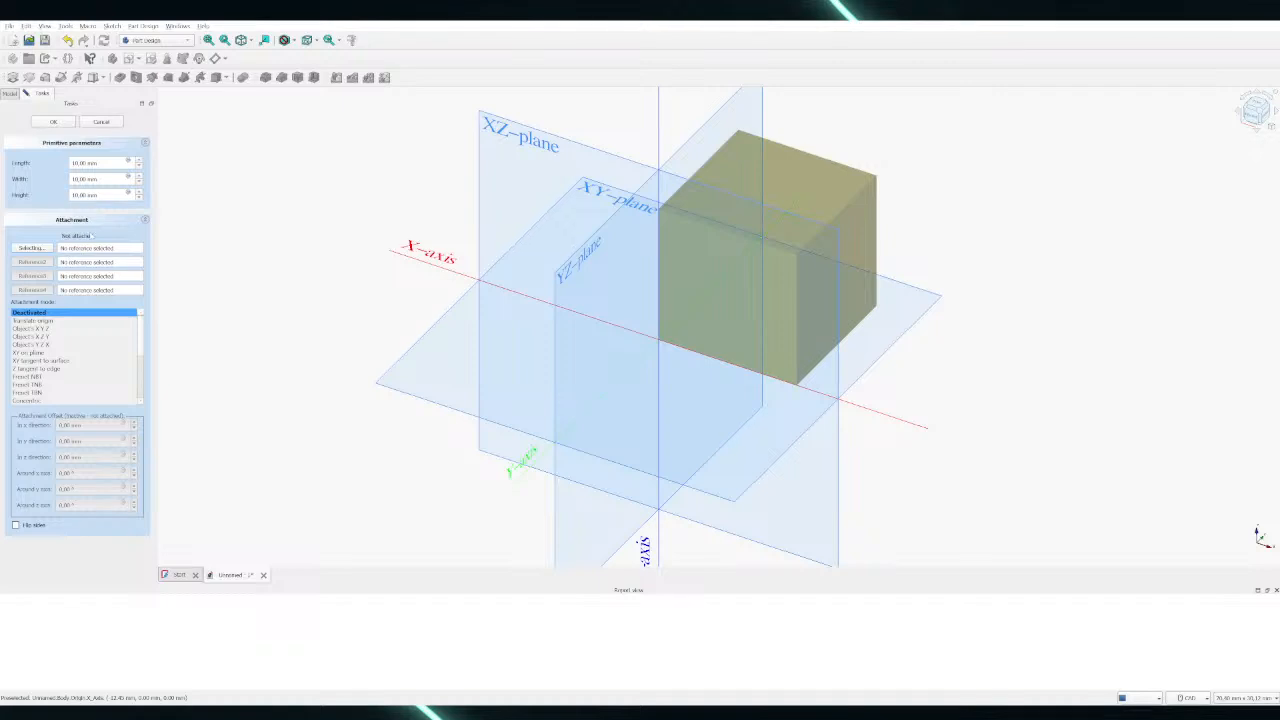
click(101, 121)
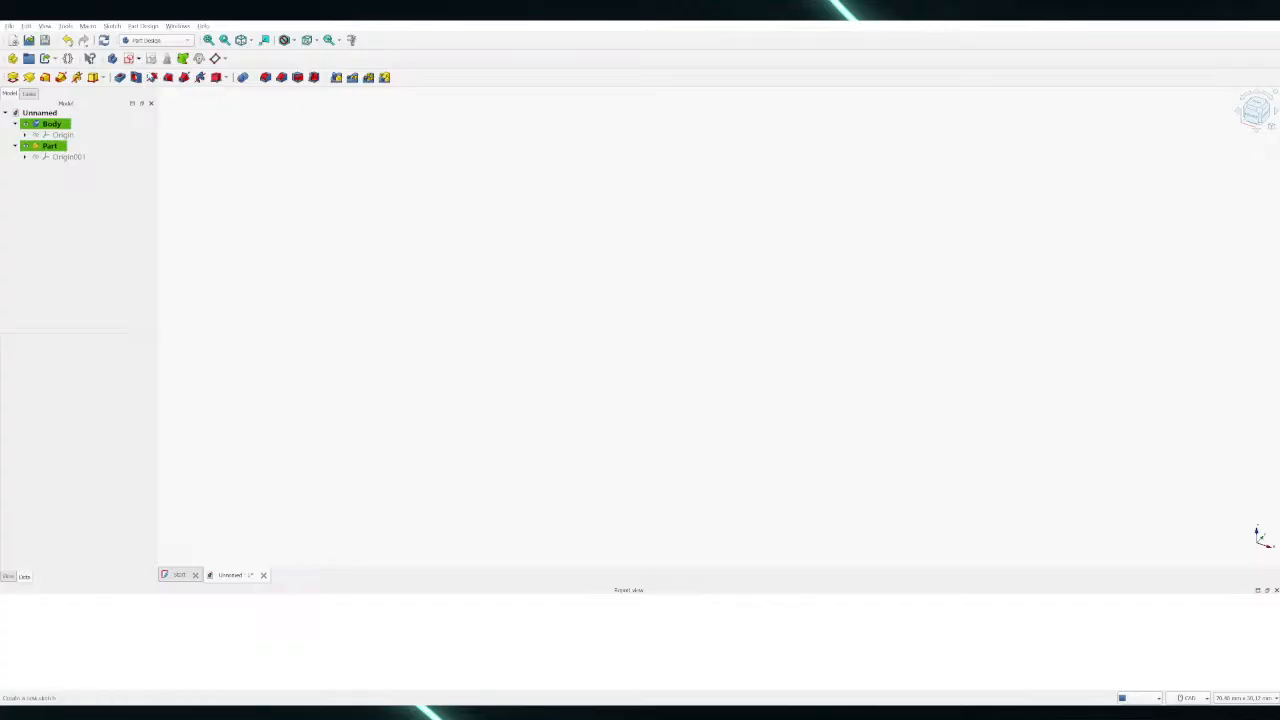
Create a new sketch in the body on the XY plane
click(129, 58)
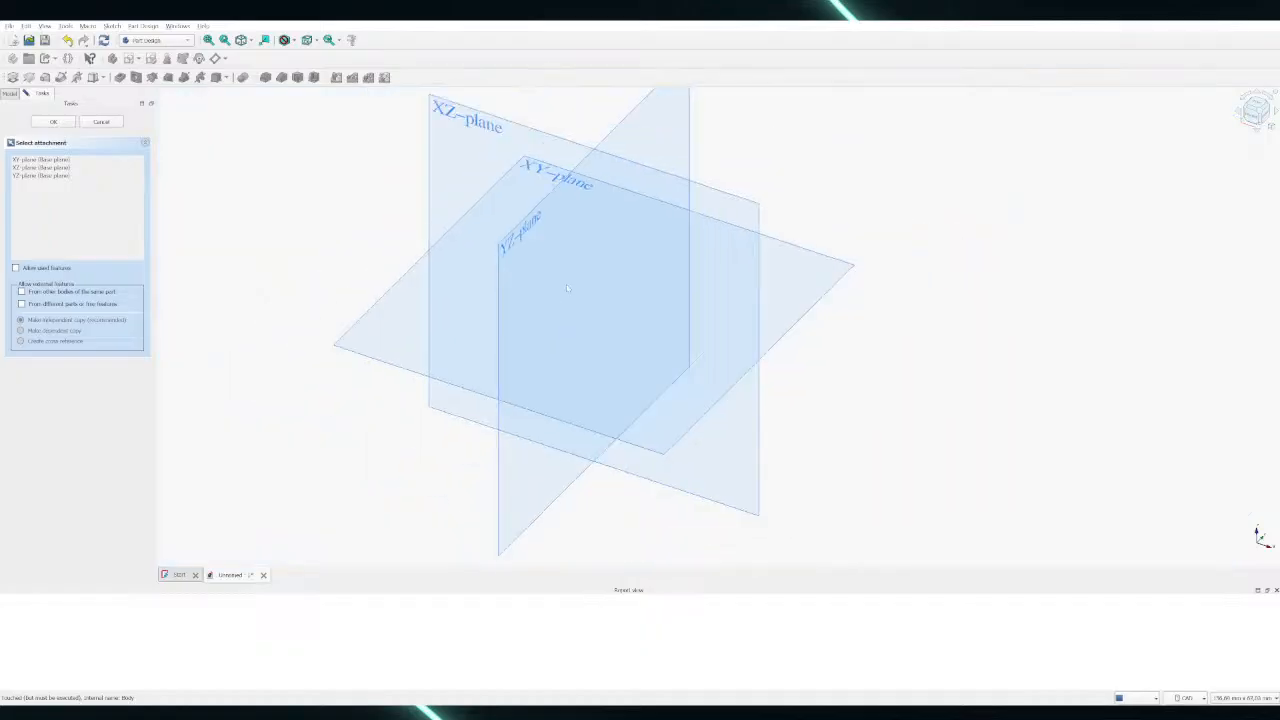
scroll(596, 315, up, 3)
click(45, 168)
click(40, 160)
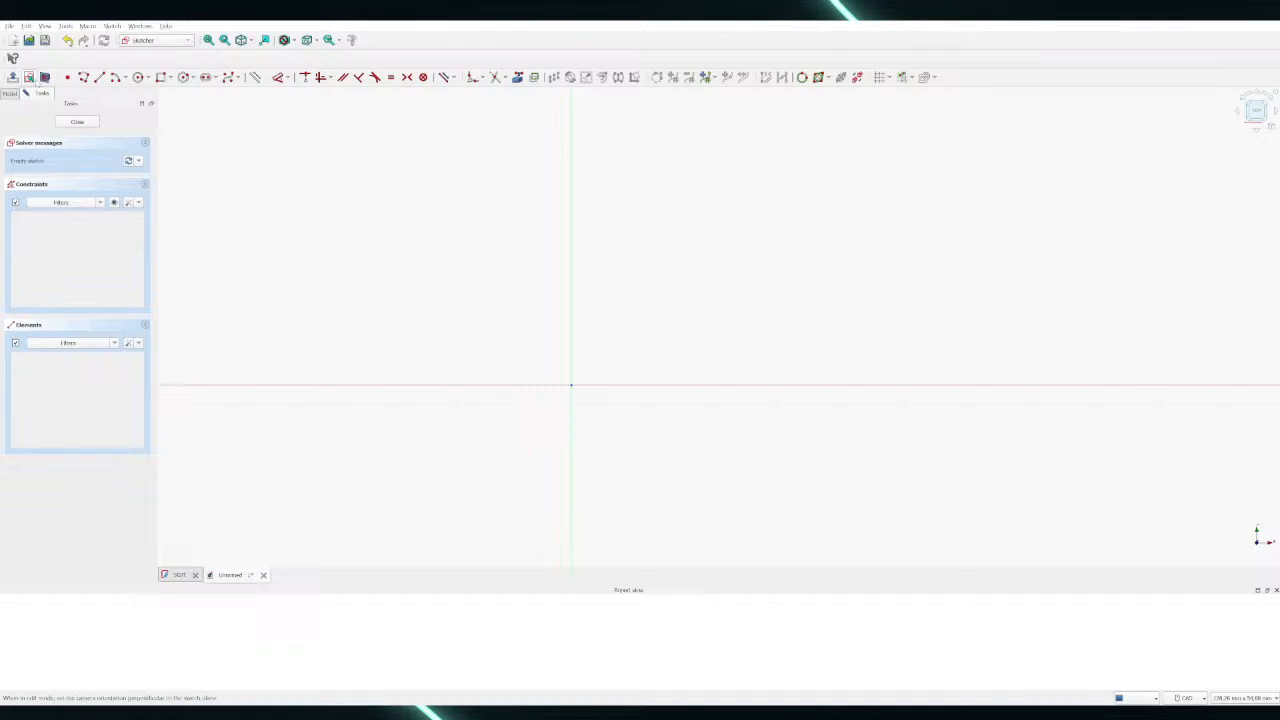
Sketch a rectangle about 22 mm wide and 17 mm high with its first corner at the origin
click(162, 79)
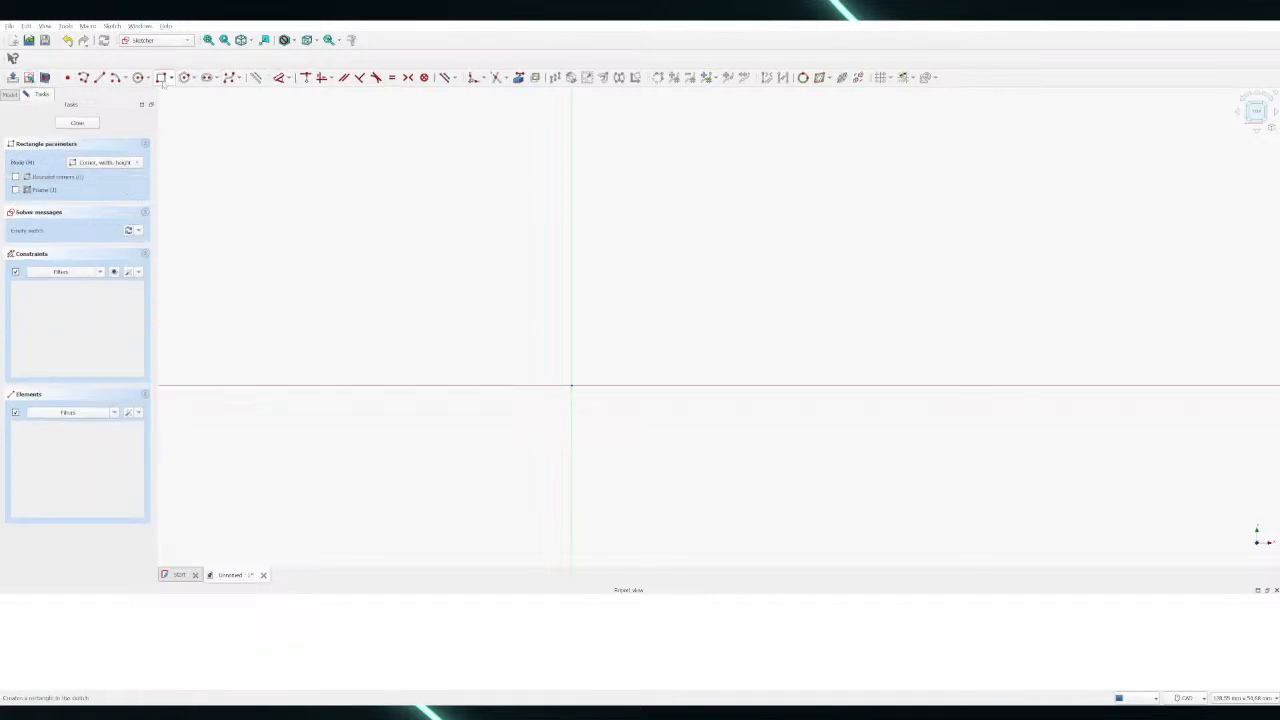
click(572, 385)
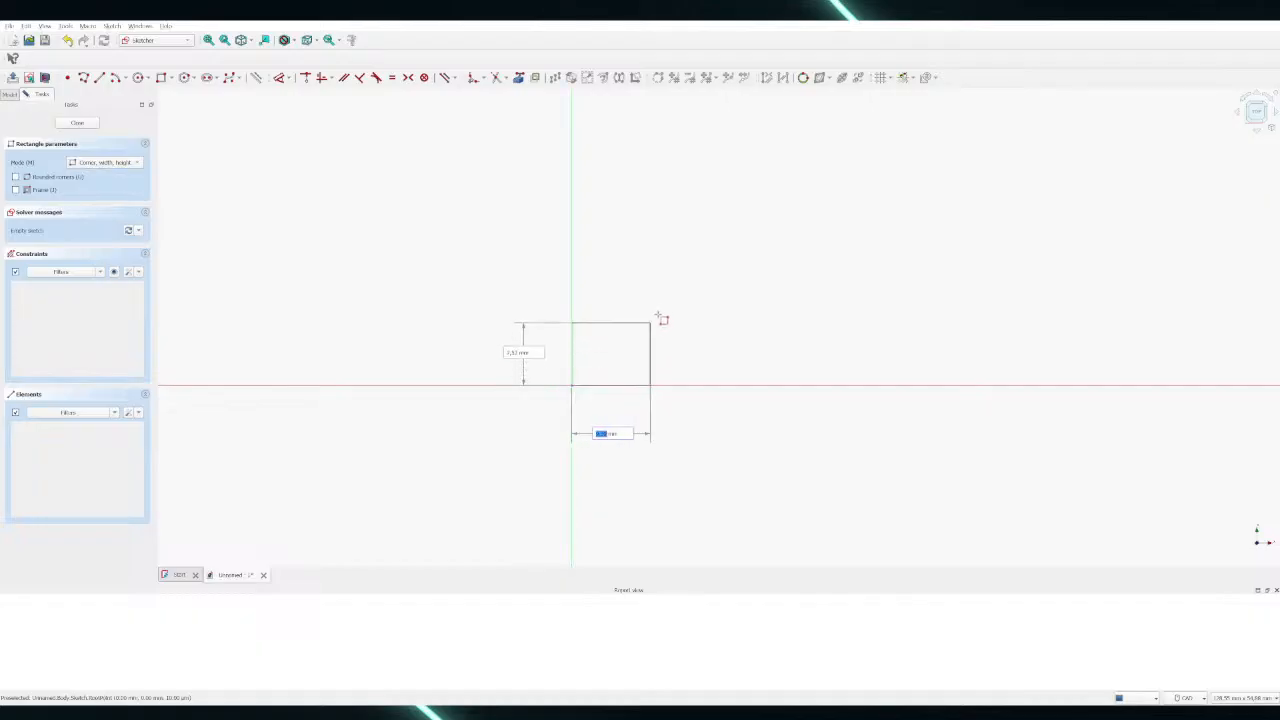
click(762, 239)
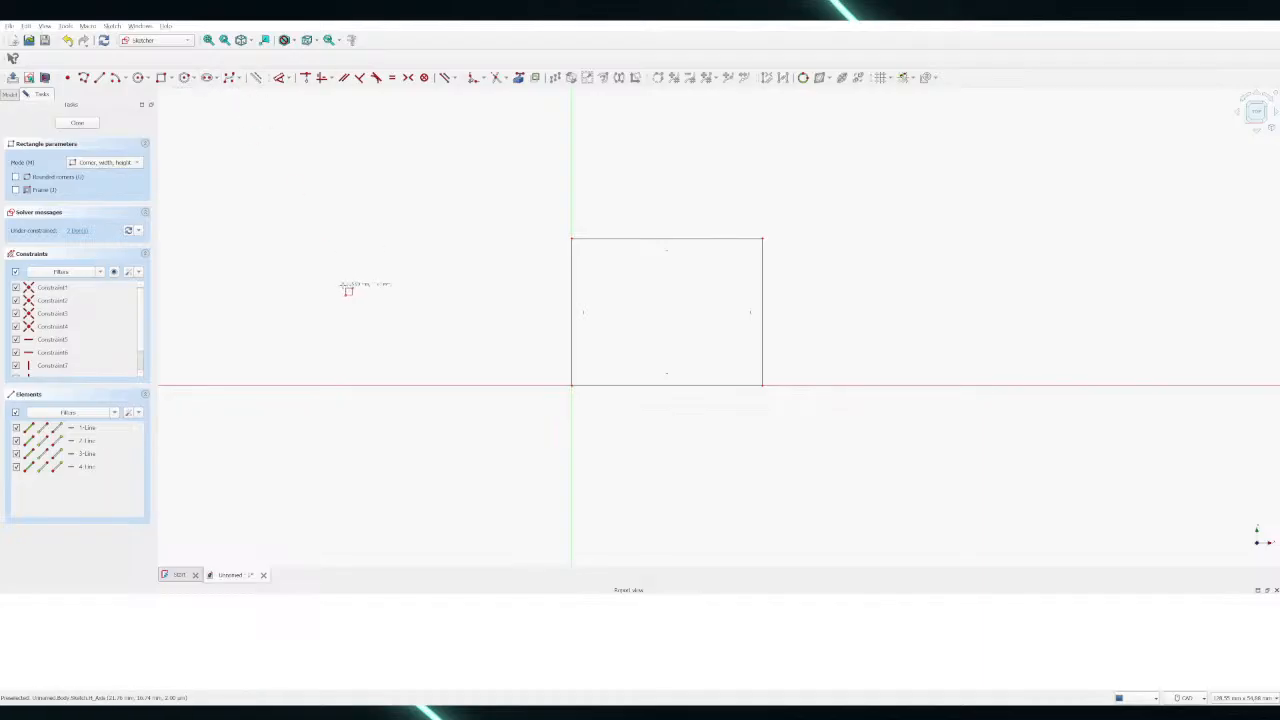
right_click(255, 162)
Inspect the rectangle's edge on the vertical axis, then undo the rectangle
click(573, 308)
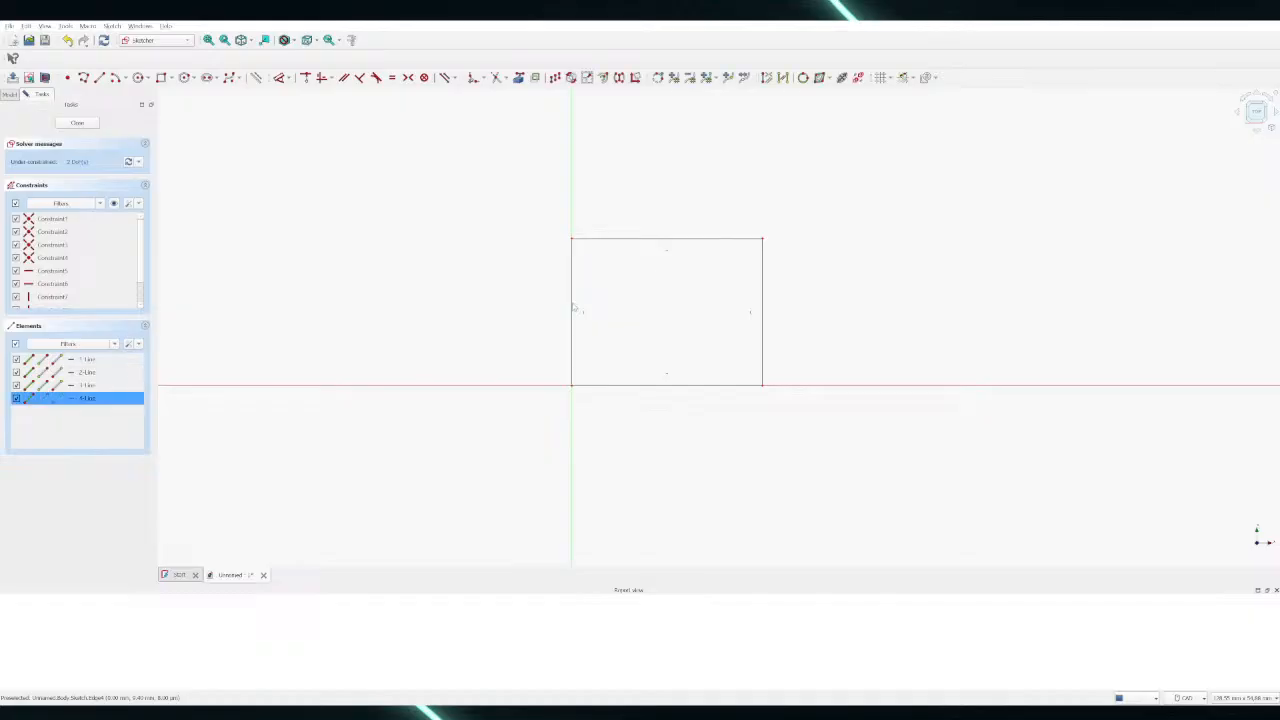
scroll(446, 337, up, 3)
scroll(437, 340, down, 1)
scroll(933, 302, up, 1)
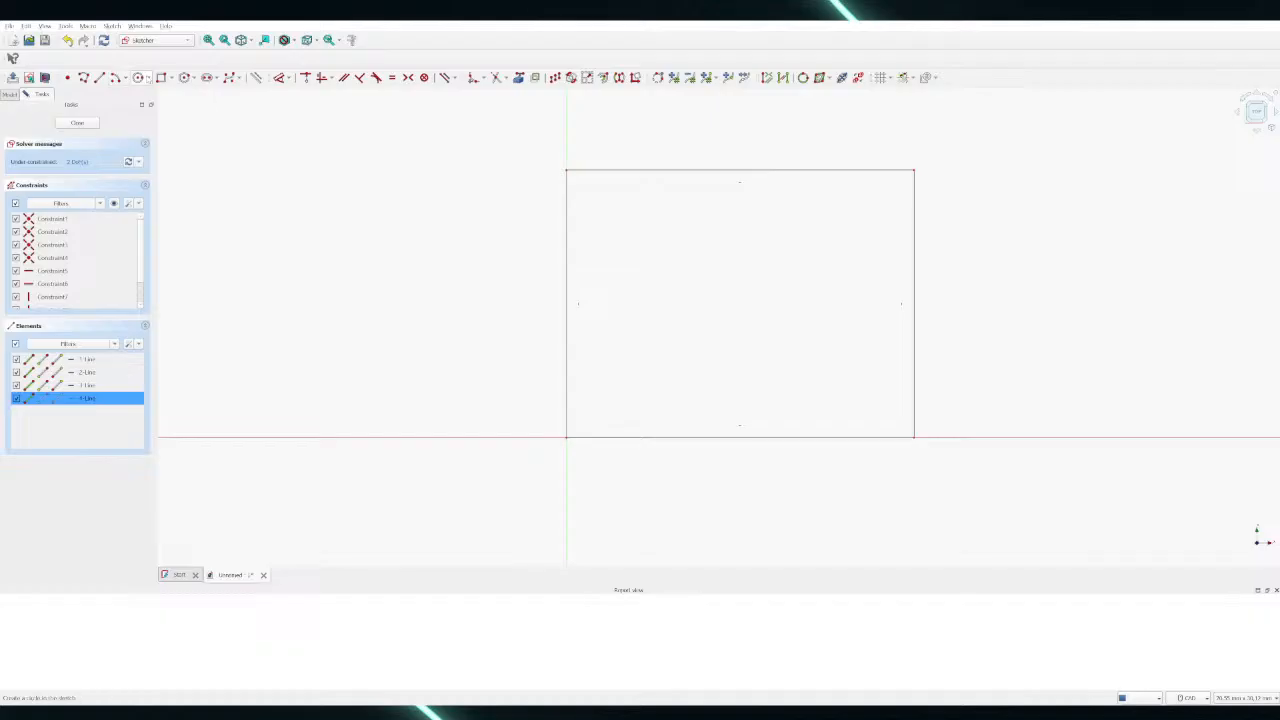
click(560, 295)
key(ctrl+z)
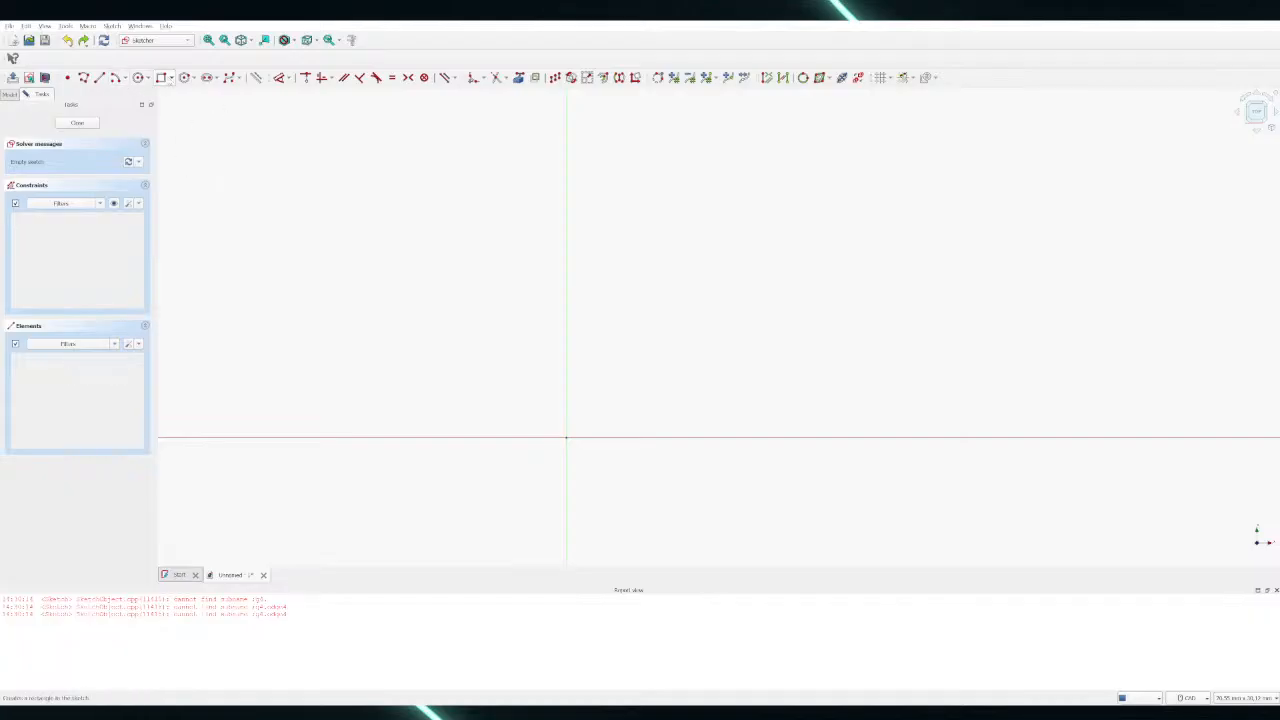
Sketch a rectangle about 12 mm high from the origin and undo it
click(161, 77)
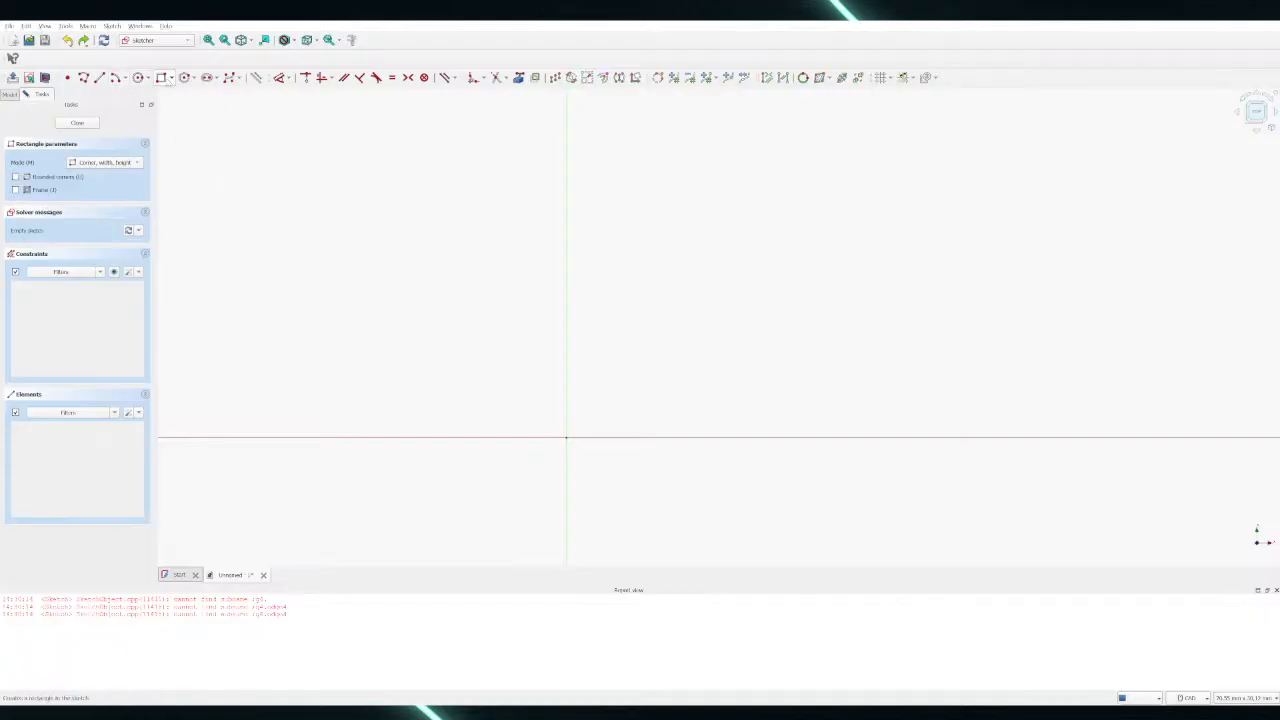
click(567, 437)
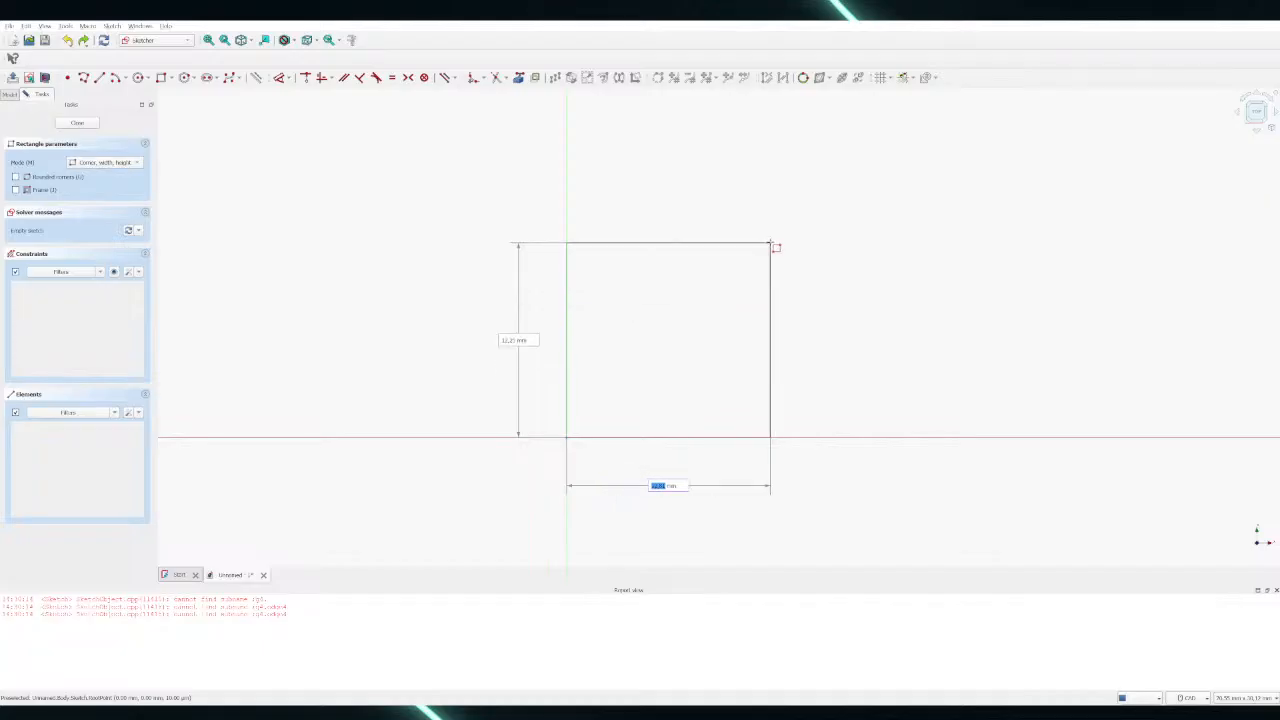
click(770, 243)
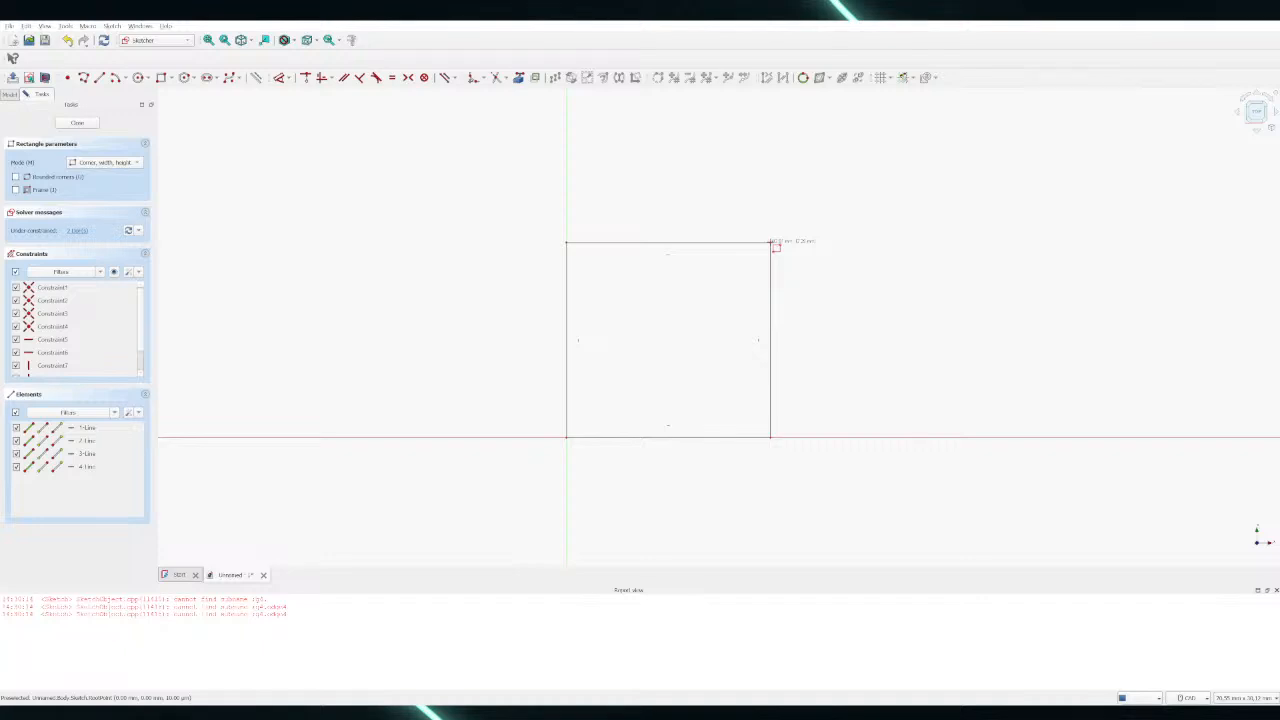
click(771, 243)
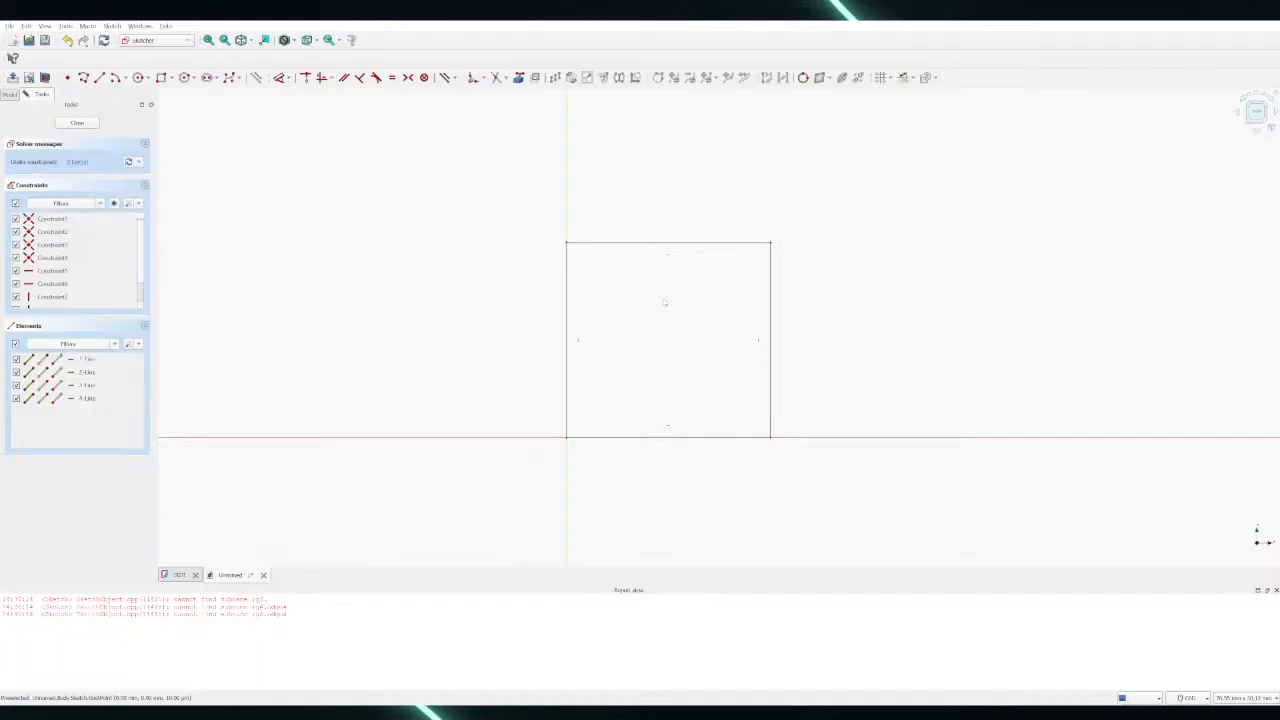
key(ctrl+z)
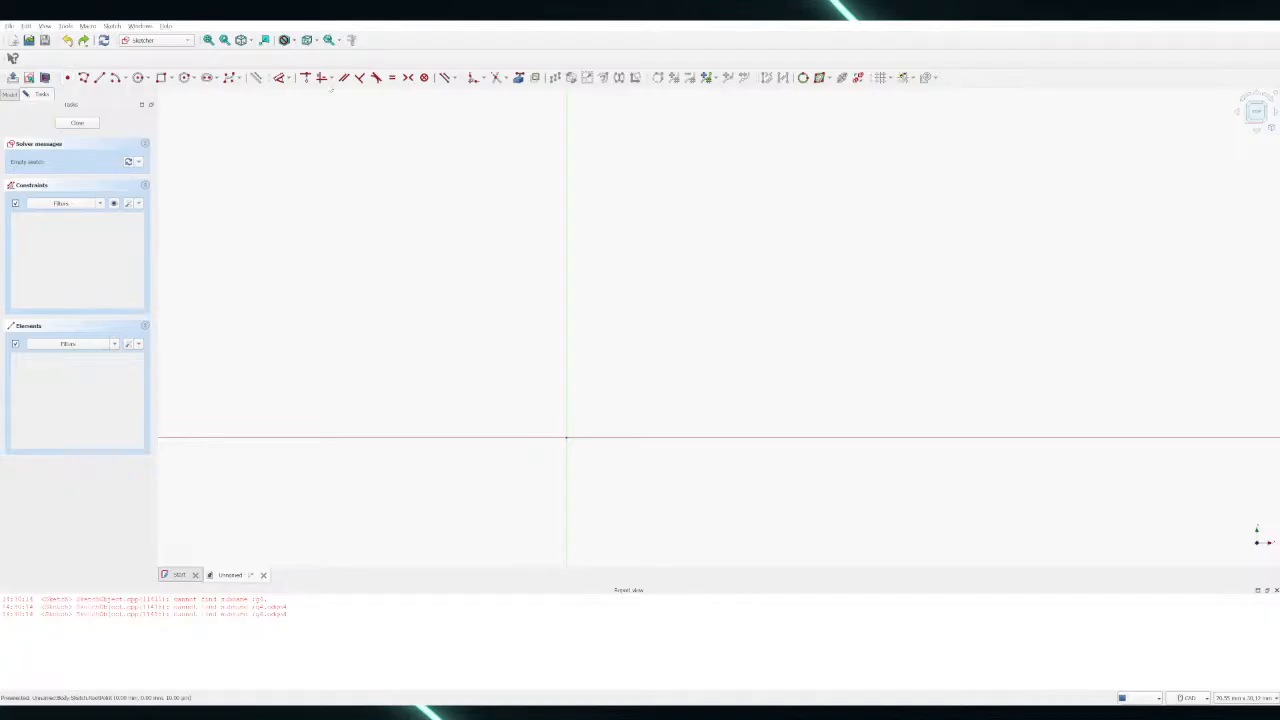
click(164, 78)
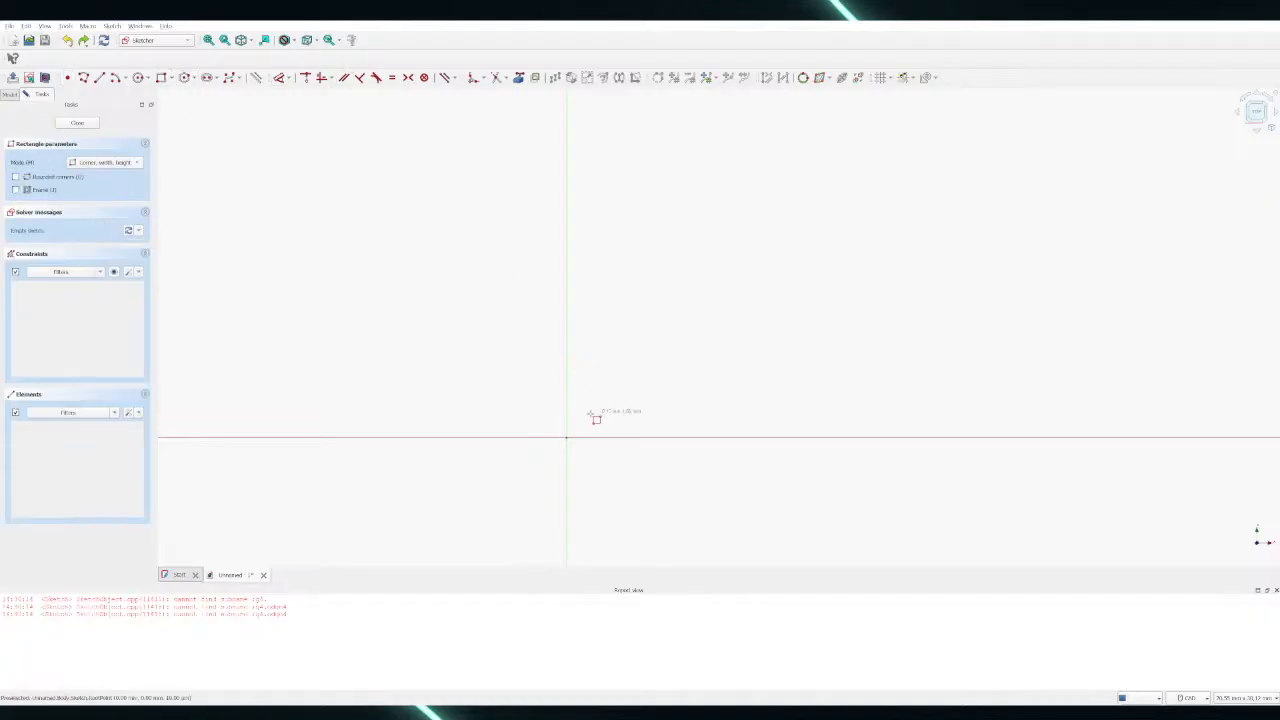
click(566, 438)
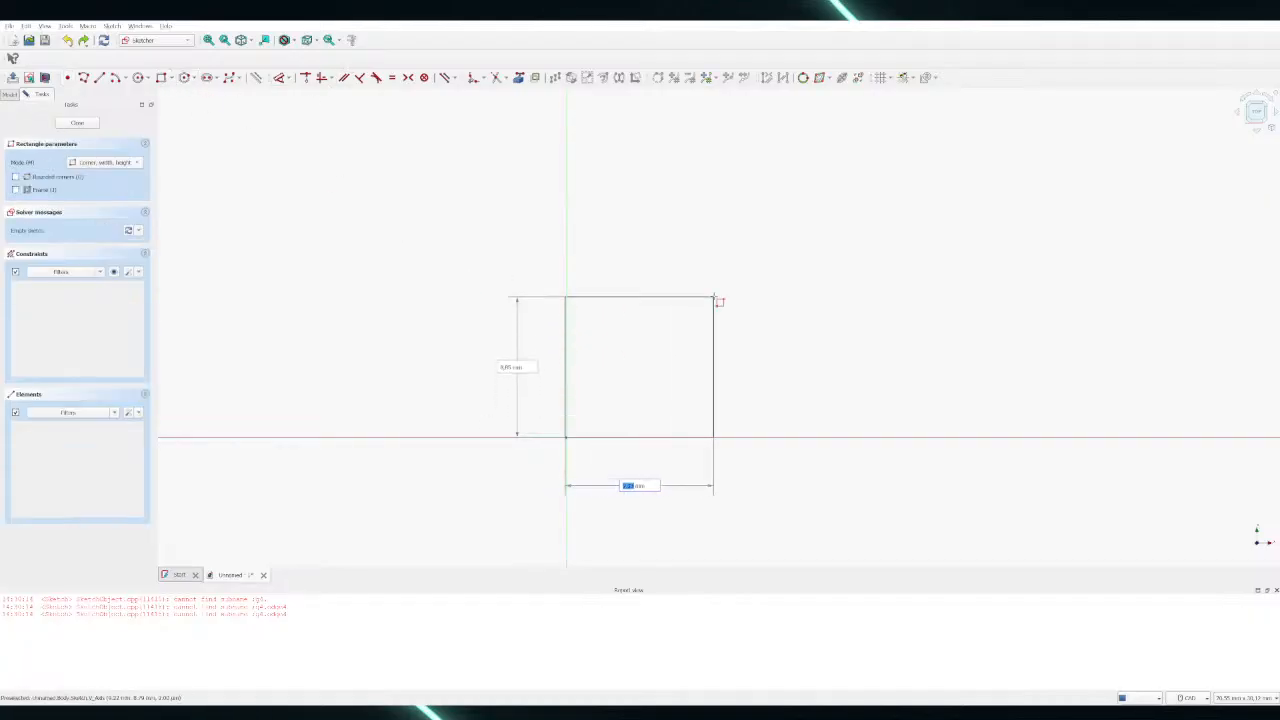
text(20)
key(Tab)
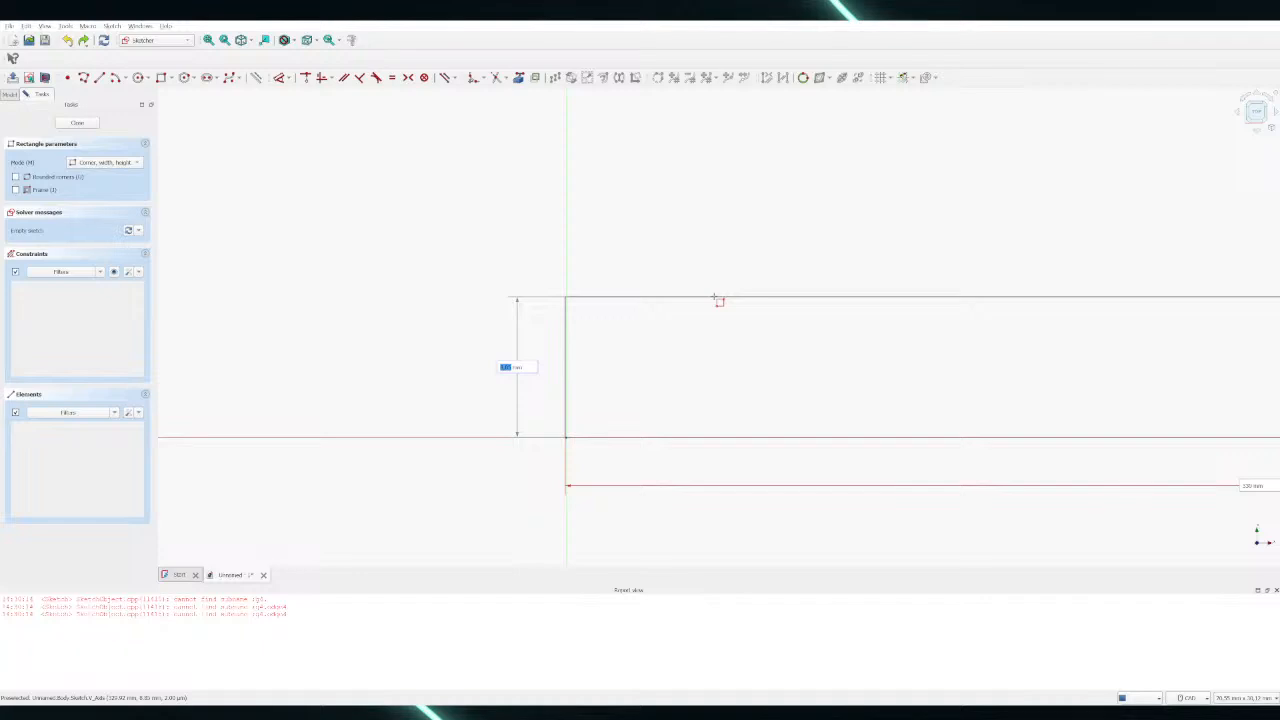
key(Escape)
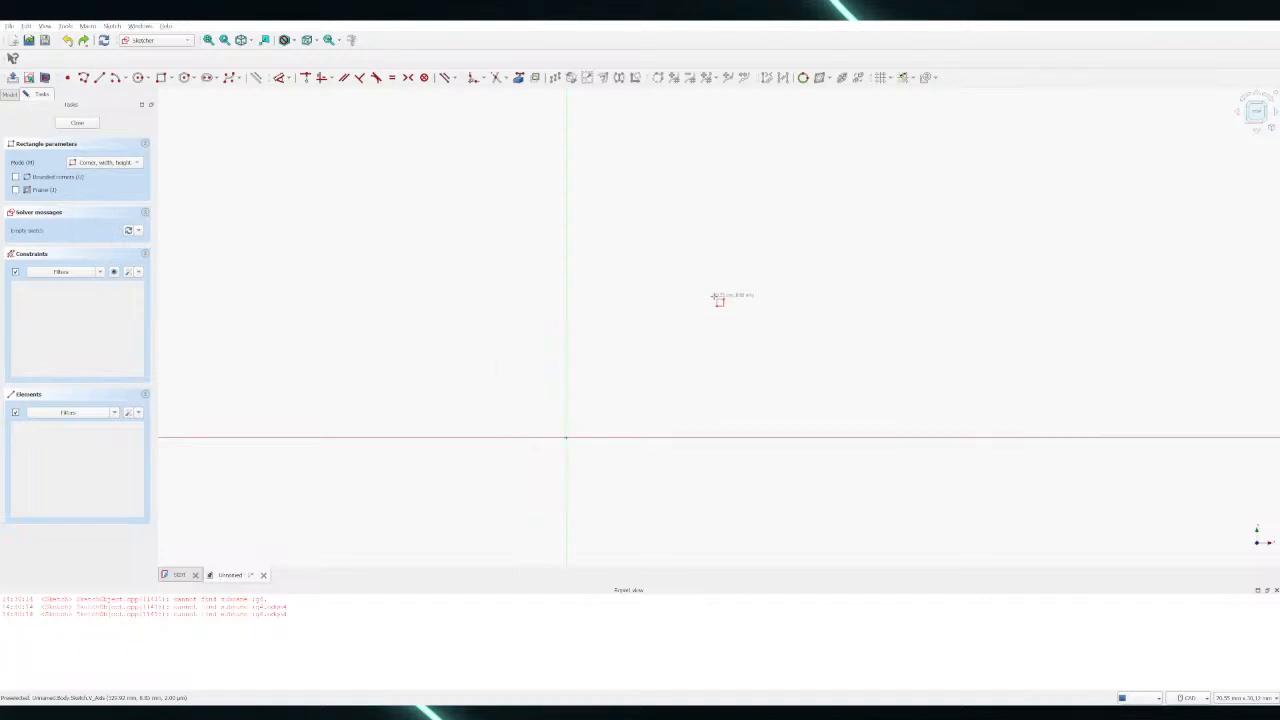
Sketch a rectangle 330 mm wide and 175 mm high with its first corner at the origin
click(567, 438)
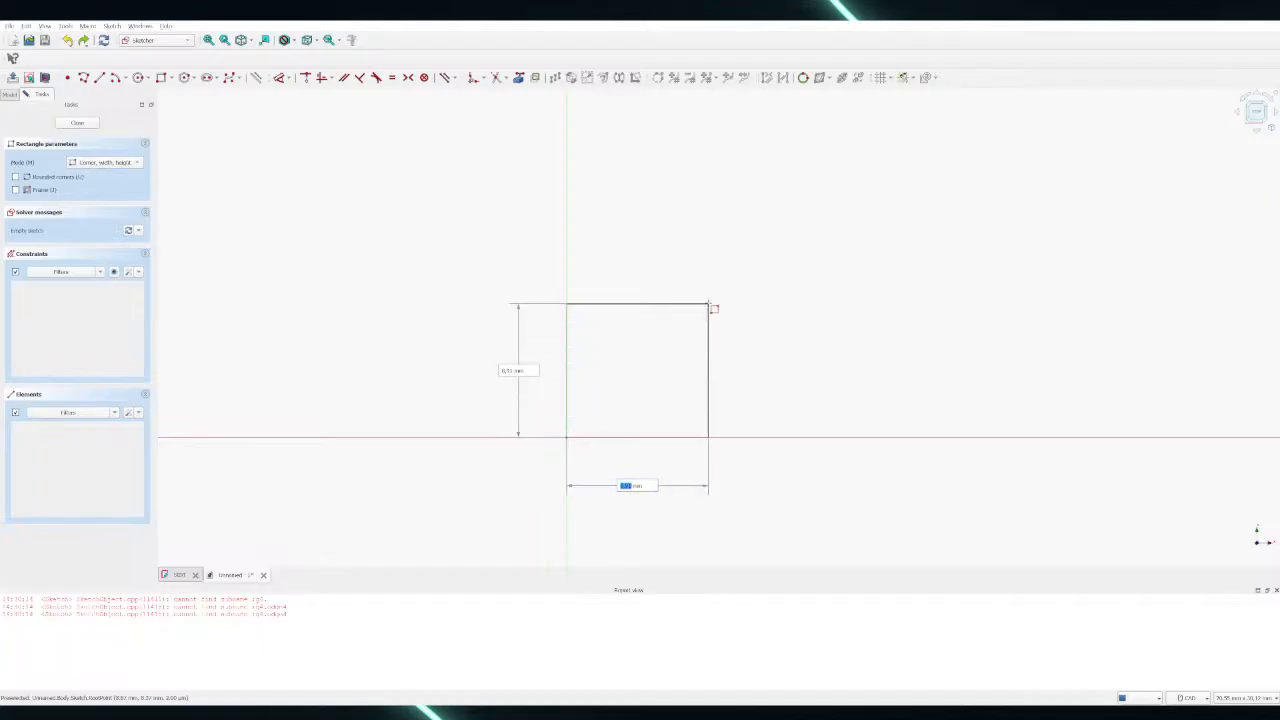
text(800)
key(Tab)
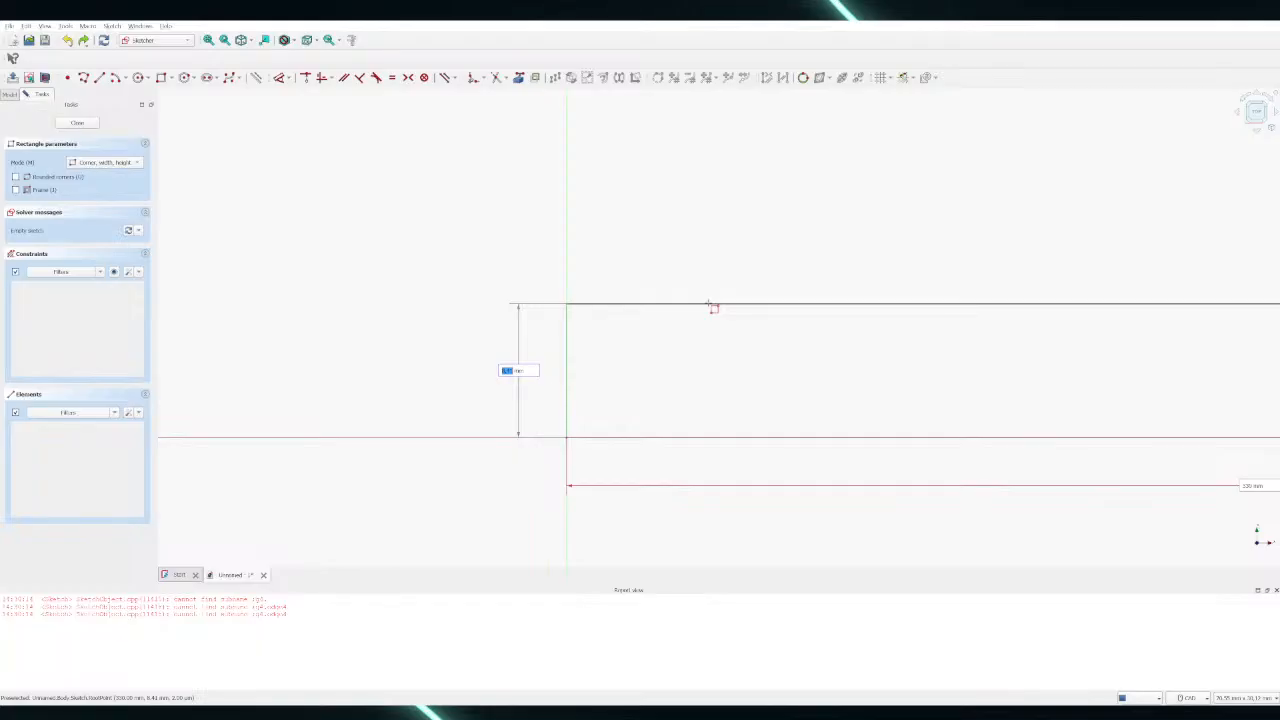
text(1.8)
key(Return)
scroll(713, 308, up, 2)
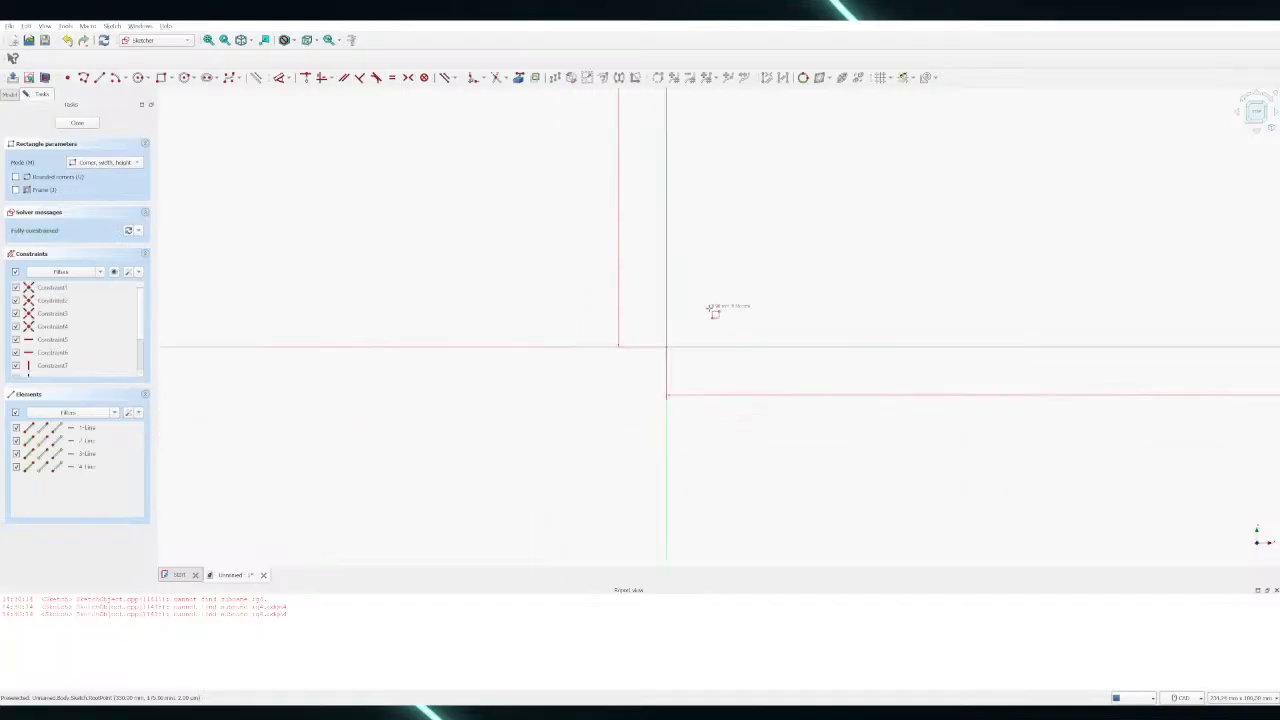
scroll(860, 215, up, 2)
scroll(1100, 110, up, 2)
scroll(477, 417, up, 2)
scroll(477, 417, down, 4)
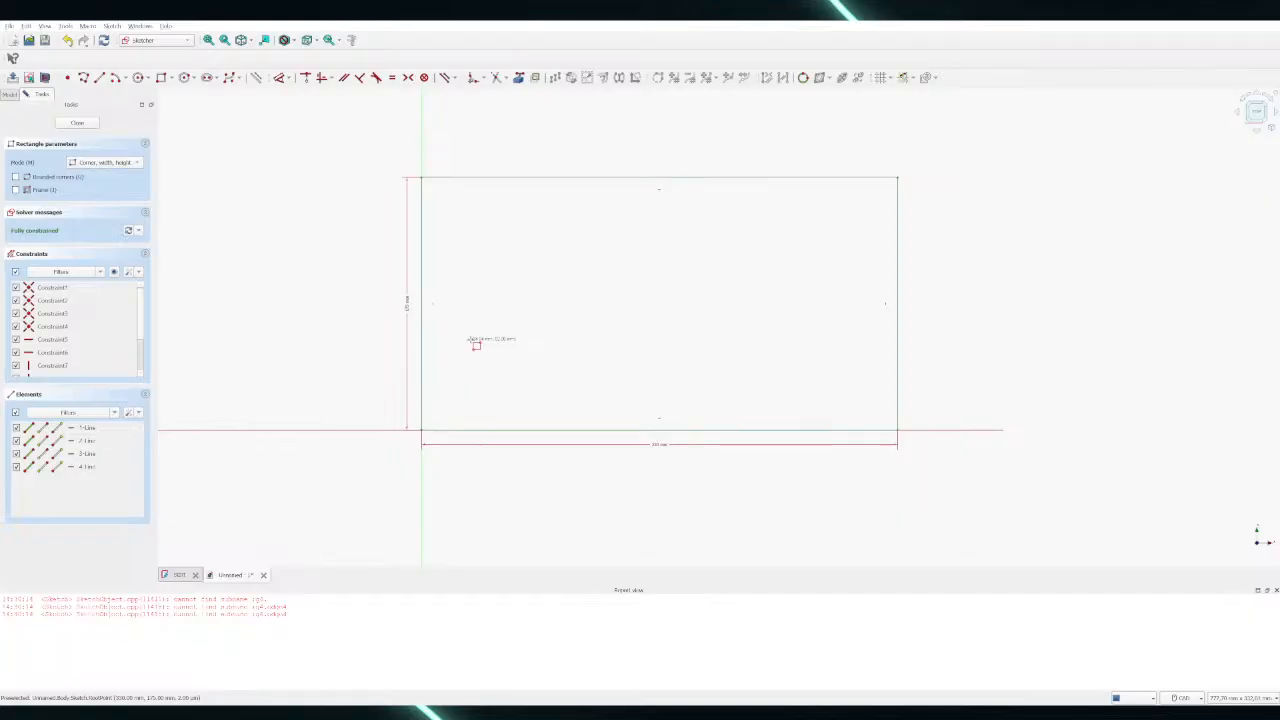
key(Escape)
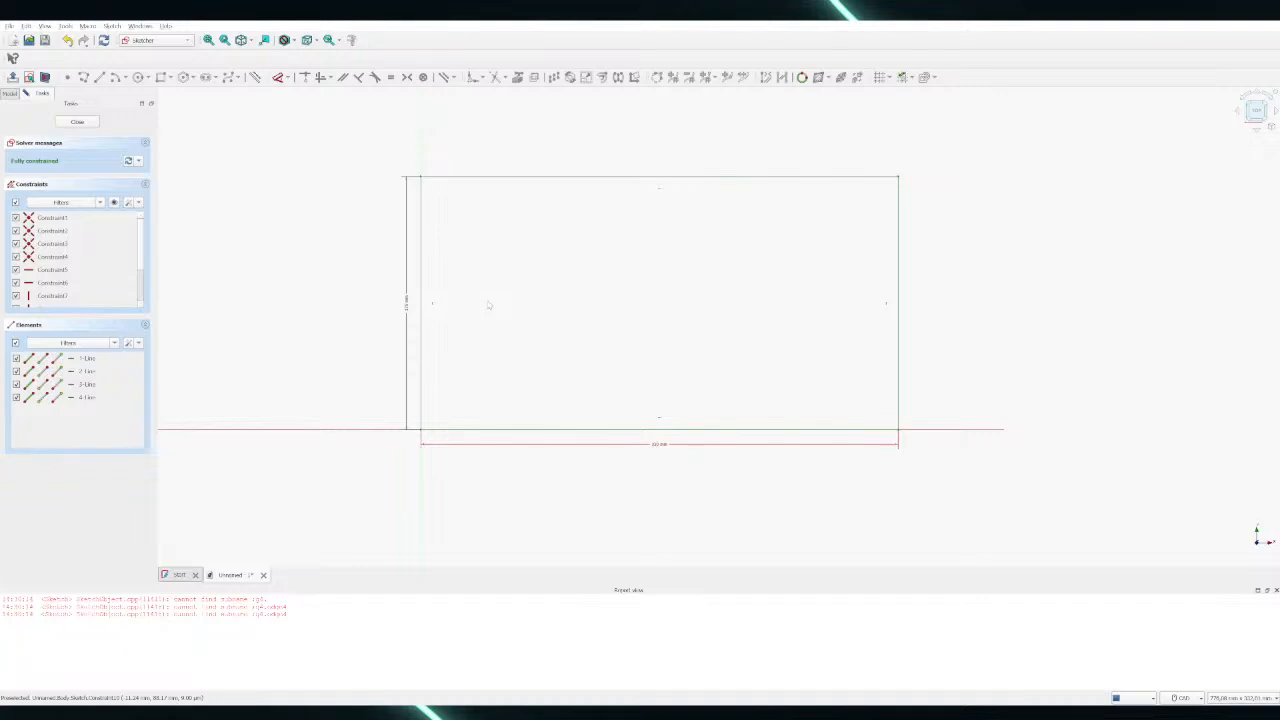
Set the rectangle's height to 225 mm and its width to 380 mm
key(Return)
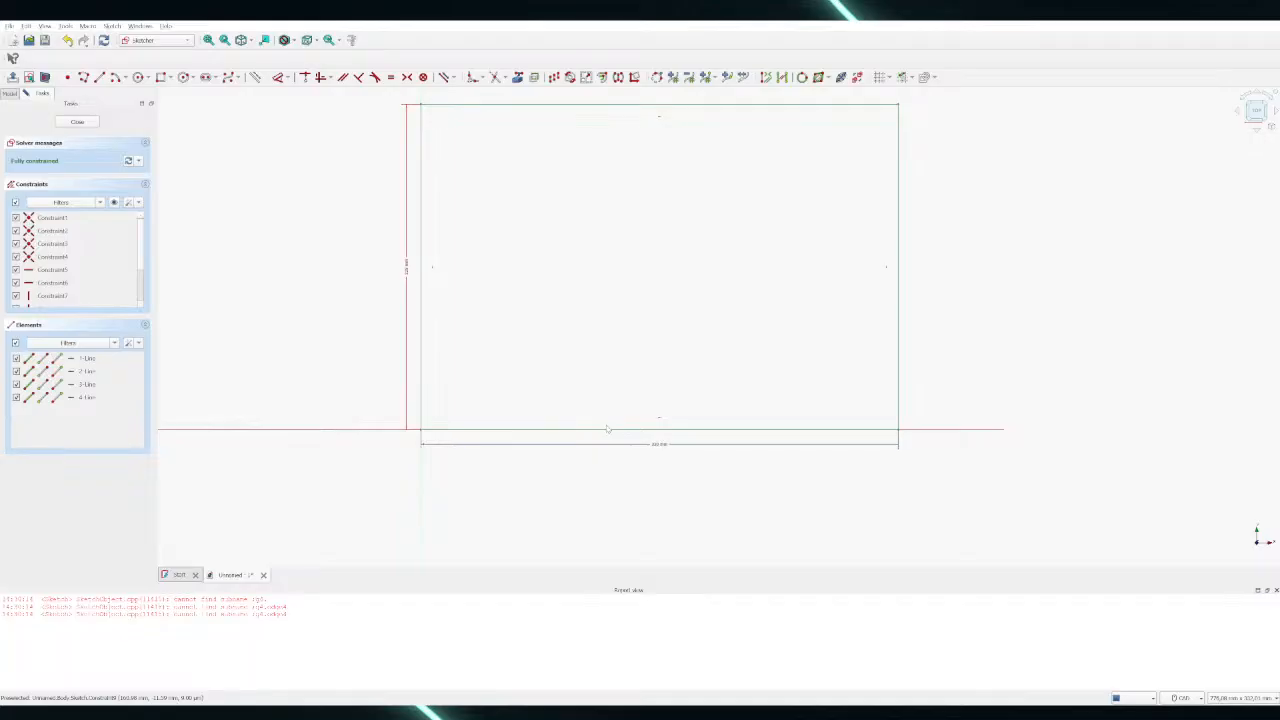
key(Return)
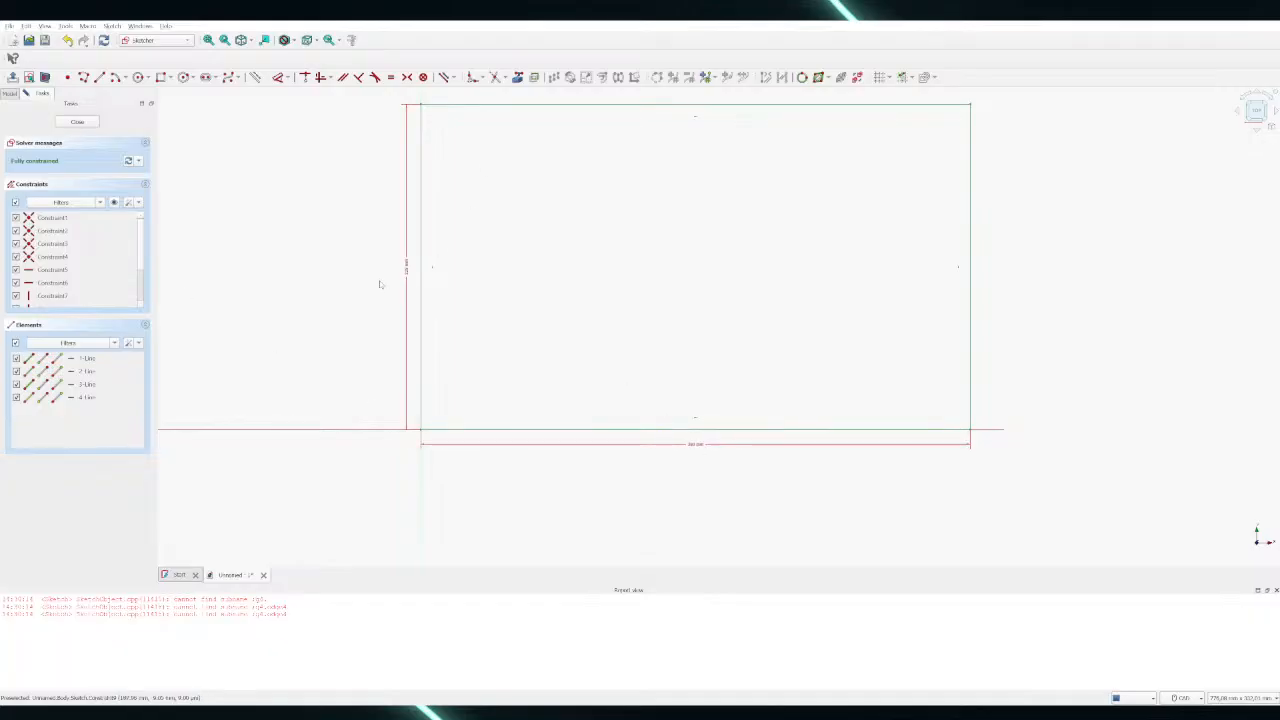
Set the rectangle's width to 190 mm and close the sketch
scroll(1014, 157, down, 2)
scroll(1076, 142, up, 2)
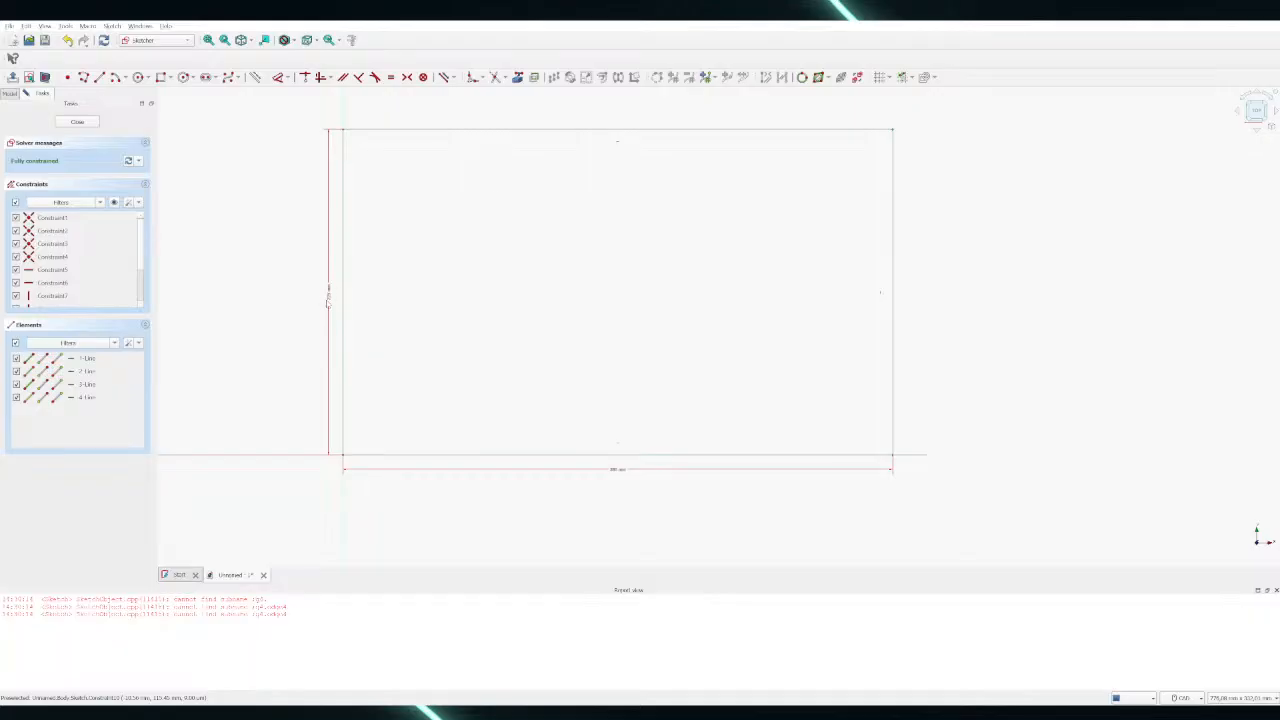
click(617, 469)
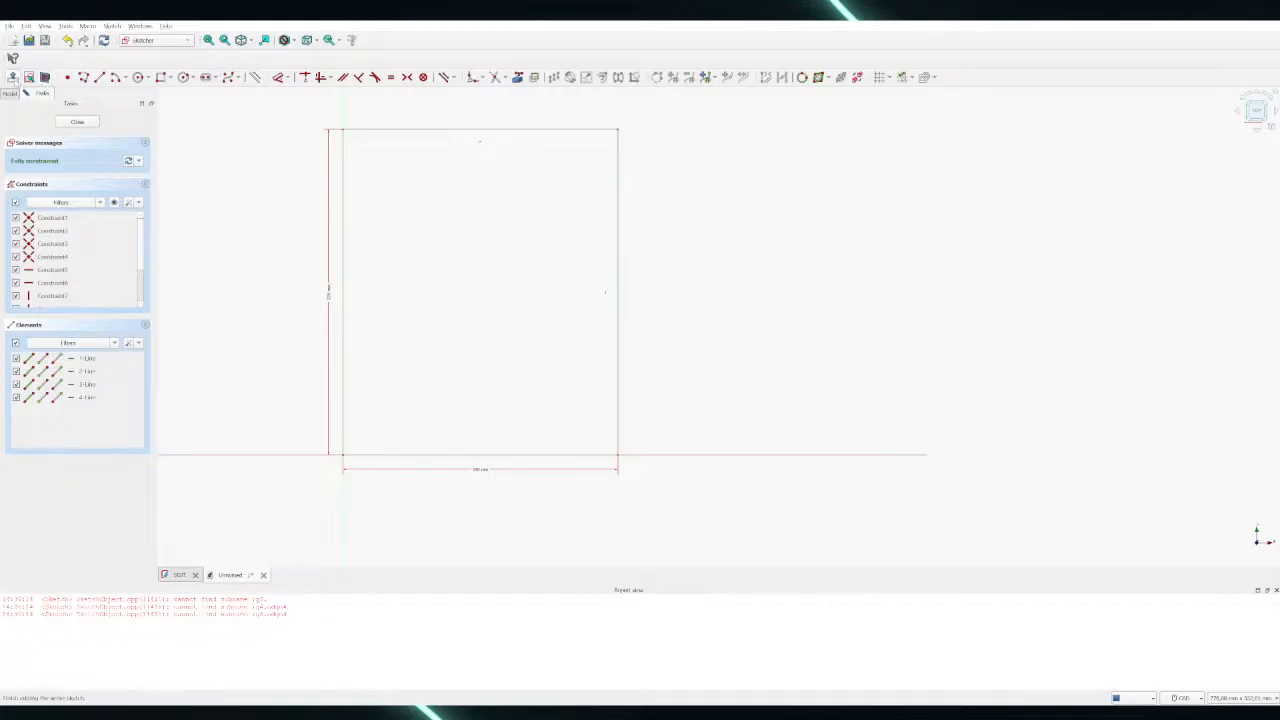
click(13, 78)
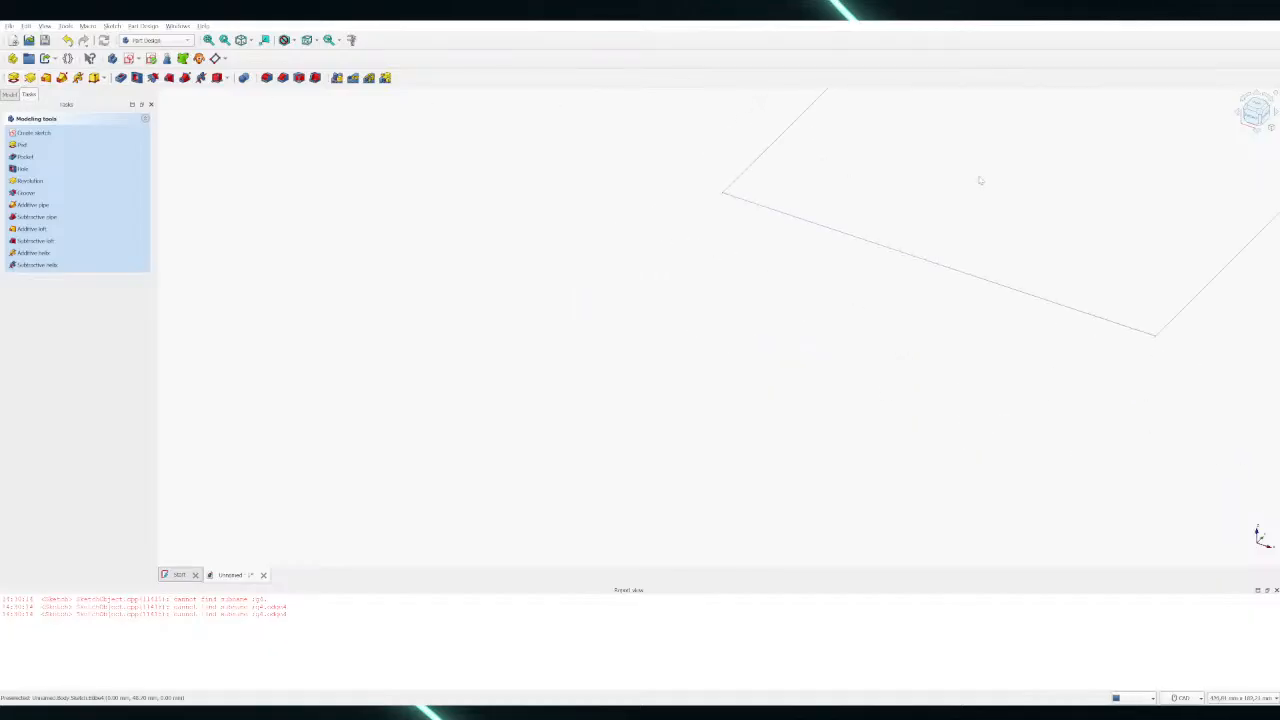
Pad the rectangle sketch with a length of 250 mm along the sketch normal and check the resulting block
scroll(1139, 96, up, 5)
key(v)
key(f)
click(13, 78)
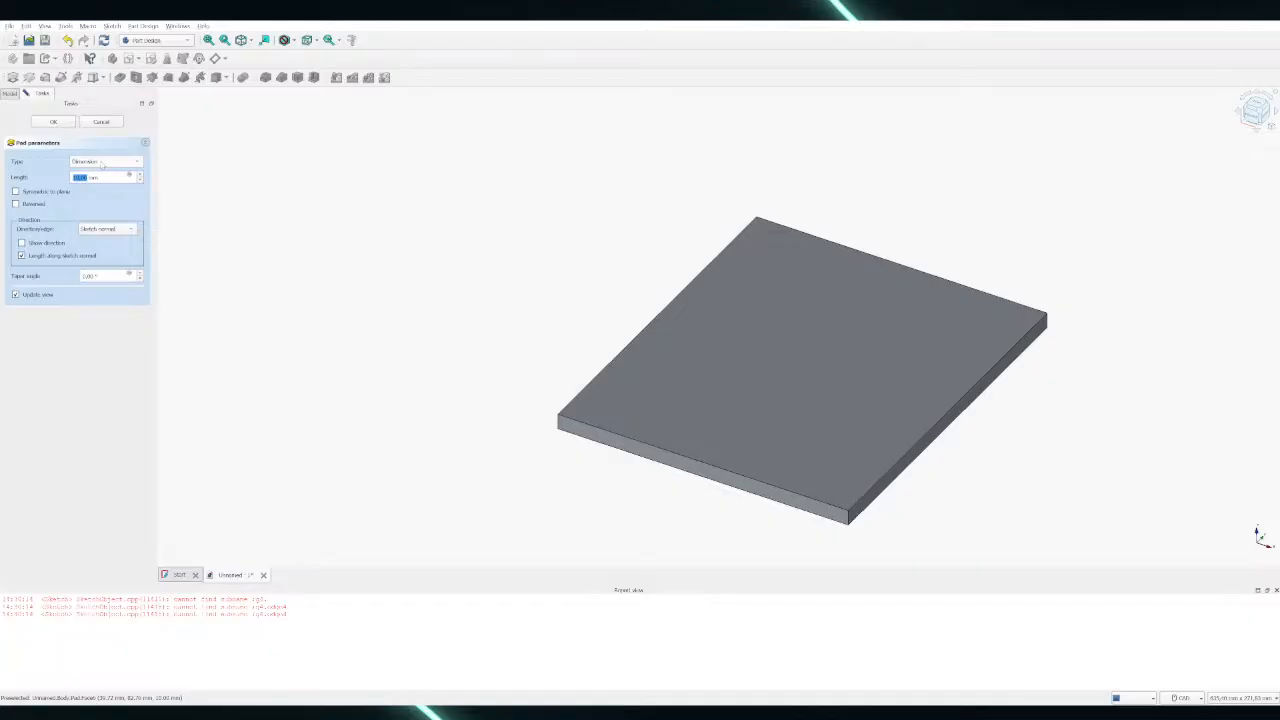
text(2)
key(BackSpace)
text(50)
key(BackSpace)
key(BackSpace)
text(5)
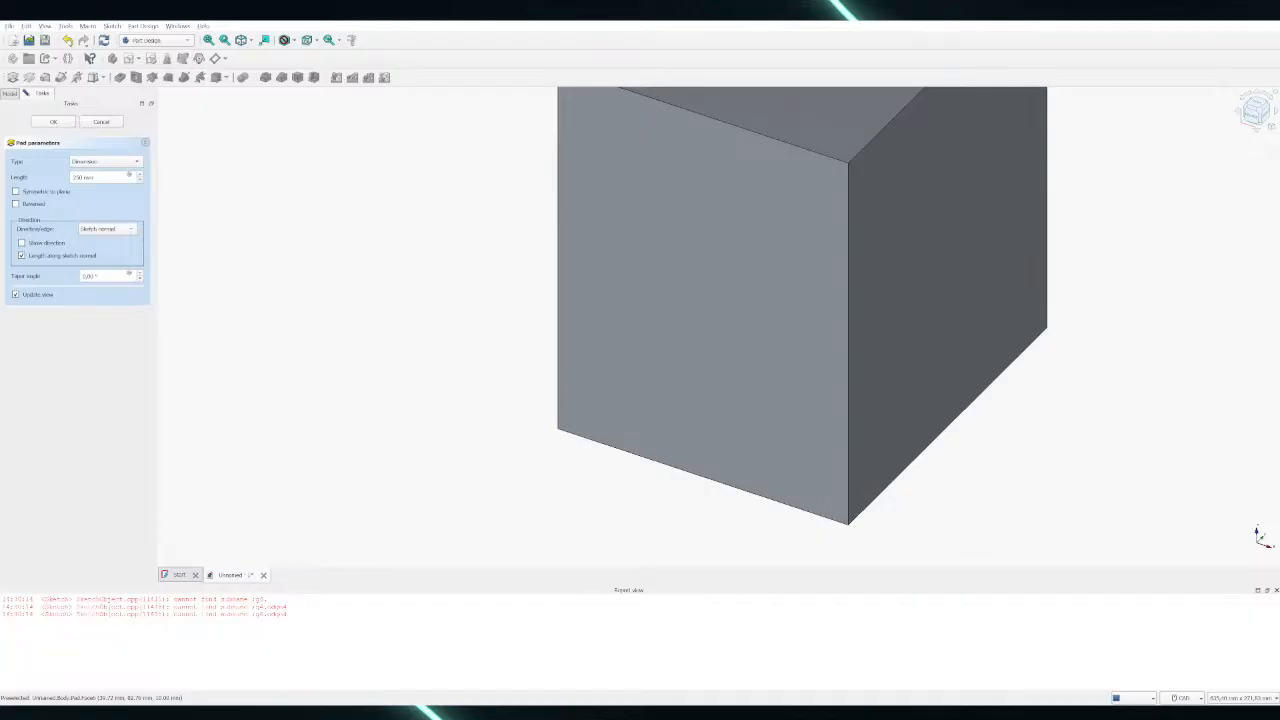
scroll(672, 360, down, 3)
scroll(832, 215, up, 5)
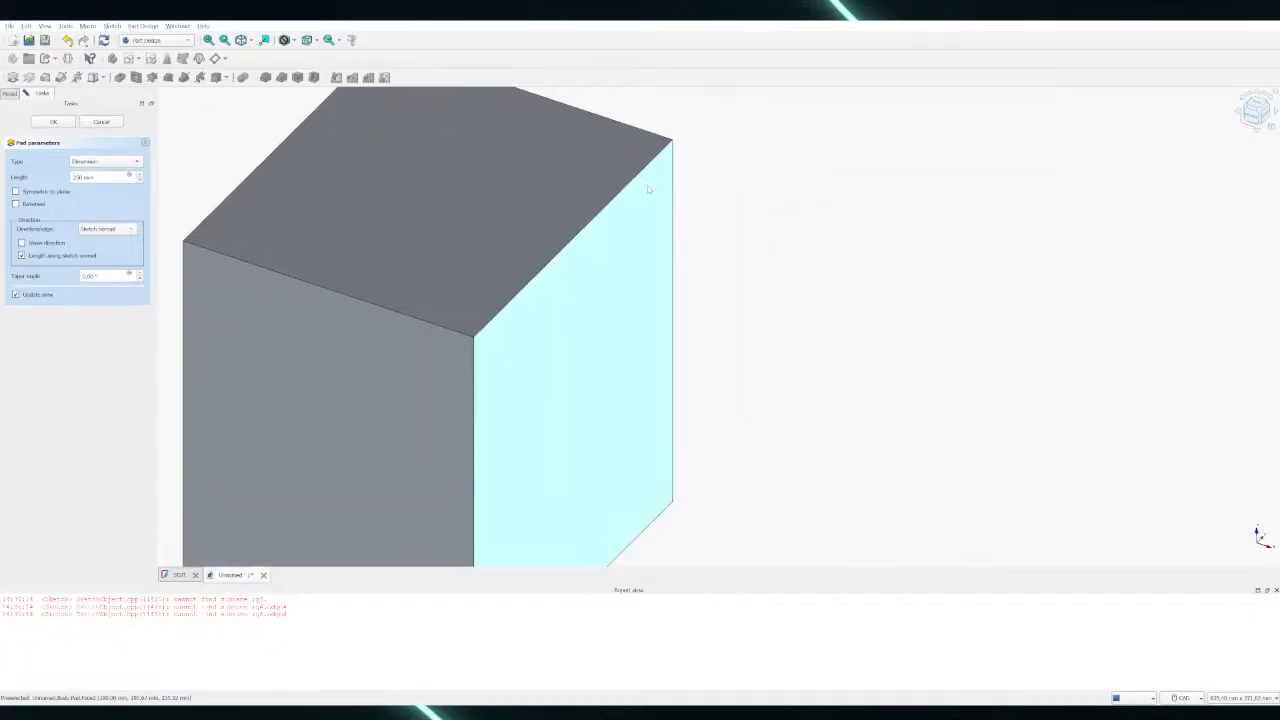
scroll(648, 189, down, 2)
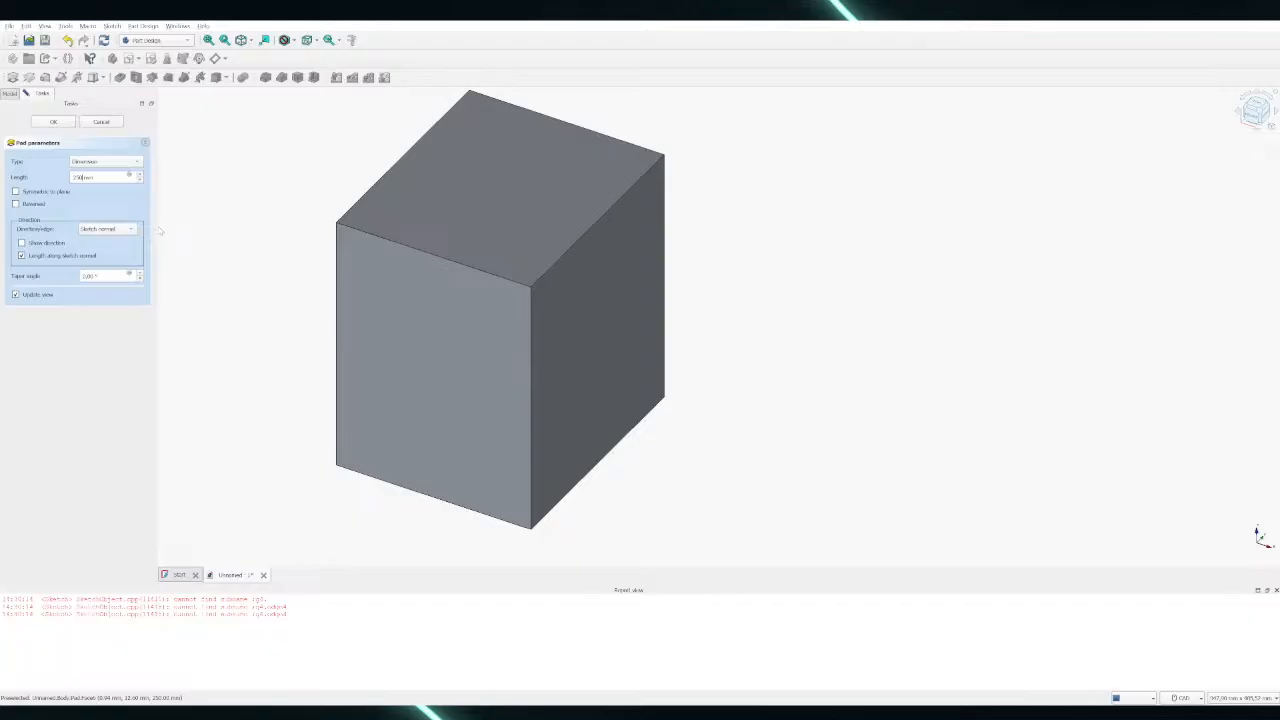
Set the pad's length to 200 mm and accept the pad
text(10)
key(BackSpace)
text(2)
click(56, 122)
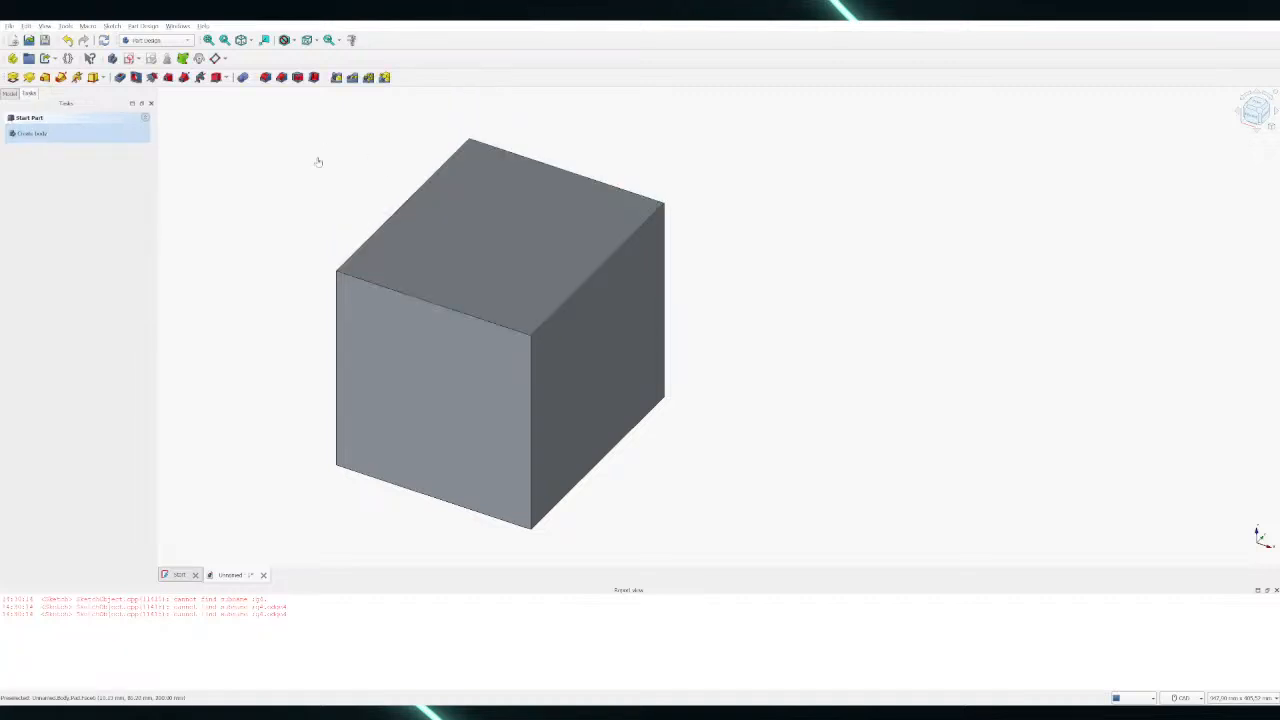
View the block from the front and isometrically, close the report view, and clear the front face's selection
click(403, 323)
middle_drag(295, 195, 414, 191)
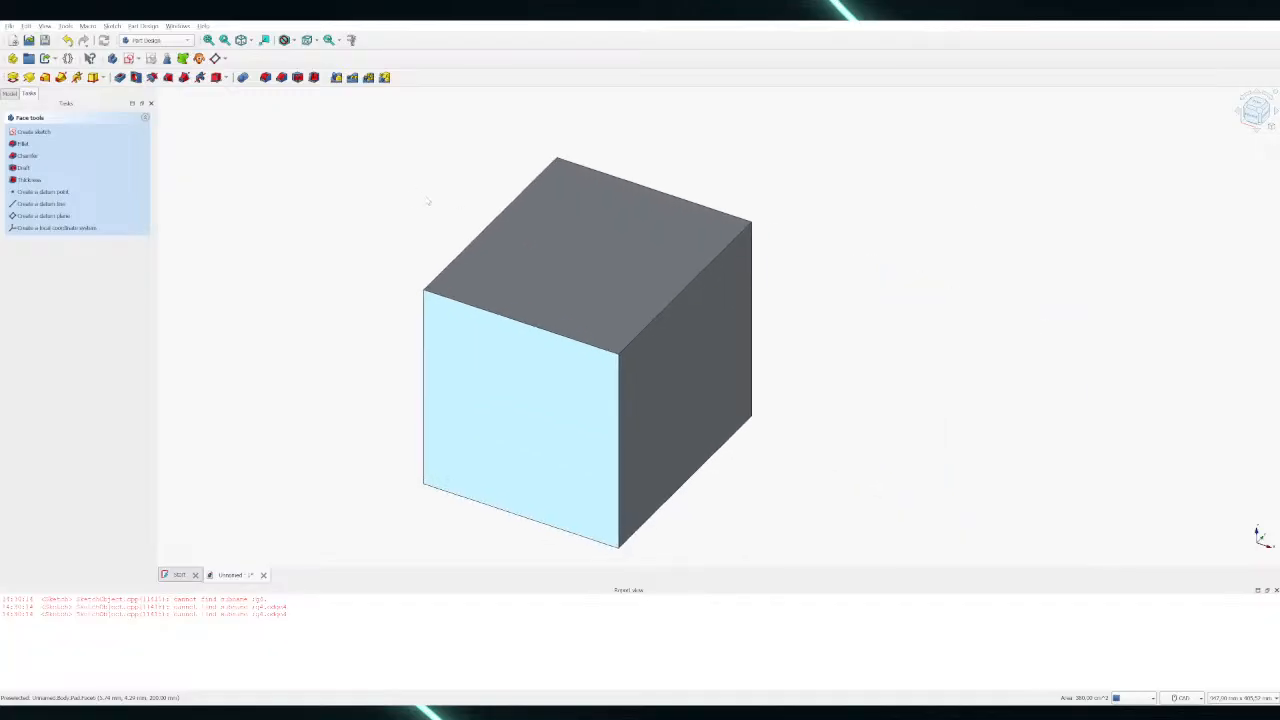
click(1252, 112)
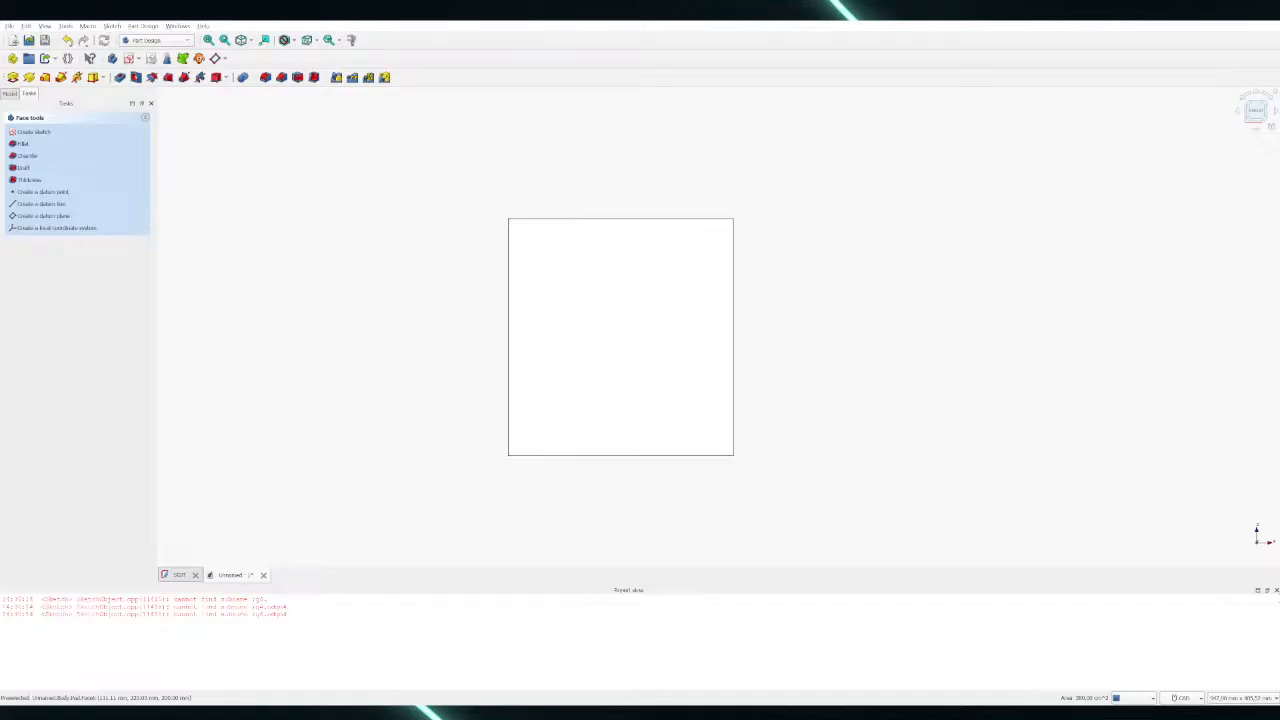
click(1276, 590)
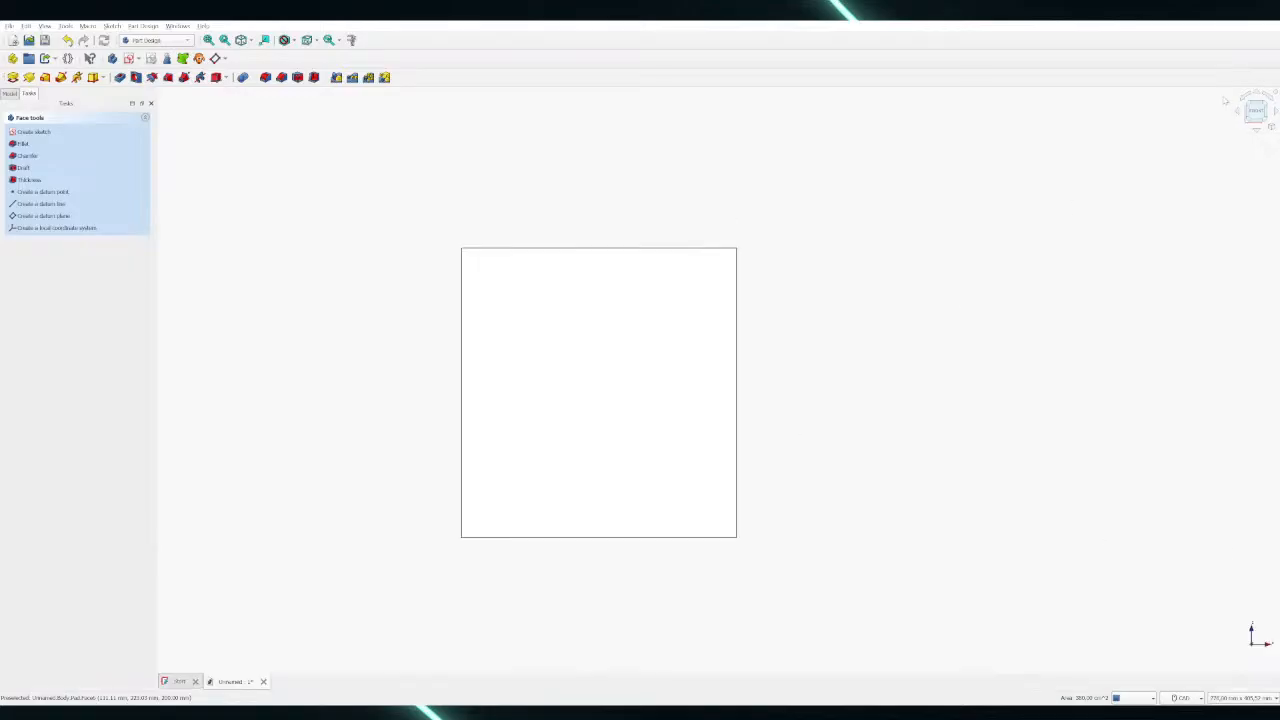
click(1266, 104)
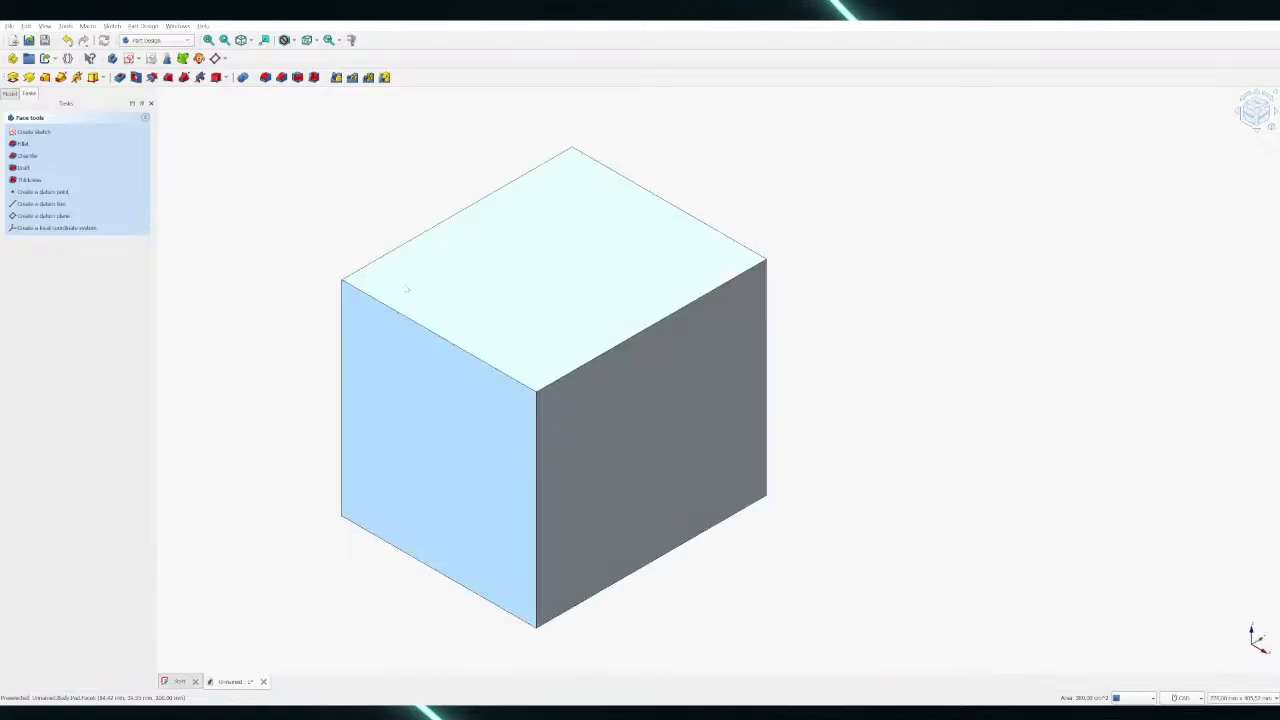
click(263, 251)
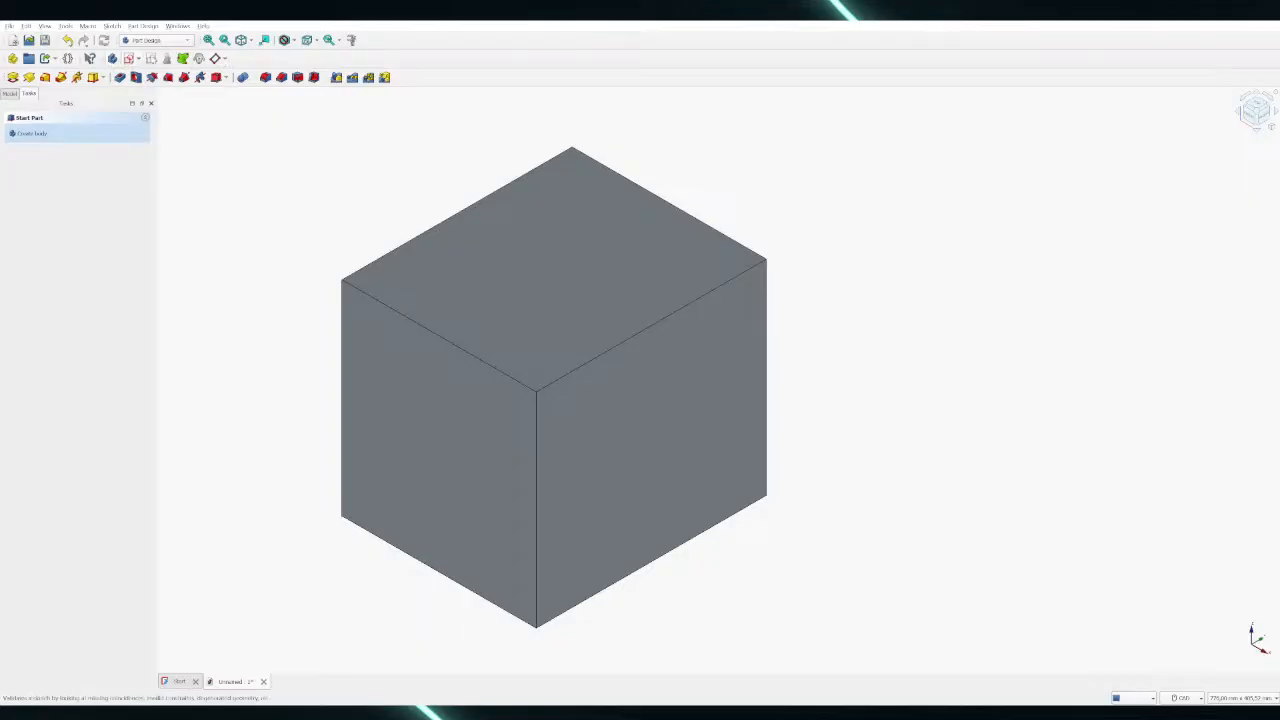
click(128, 58)
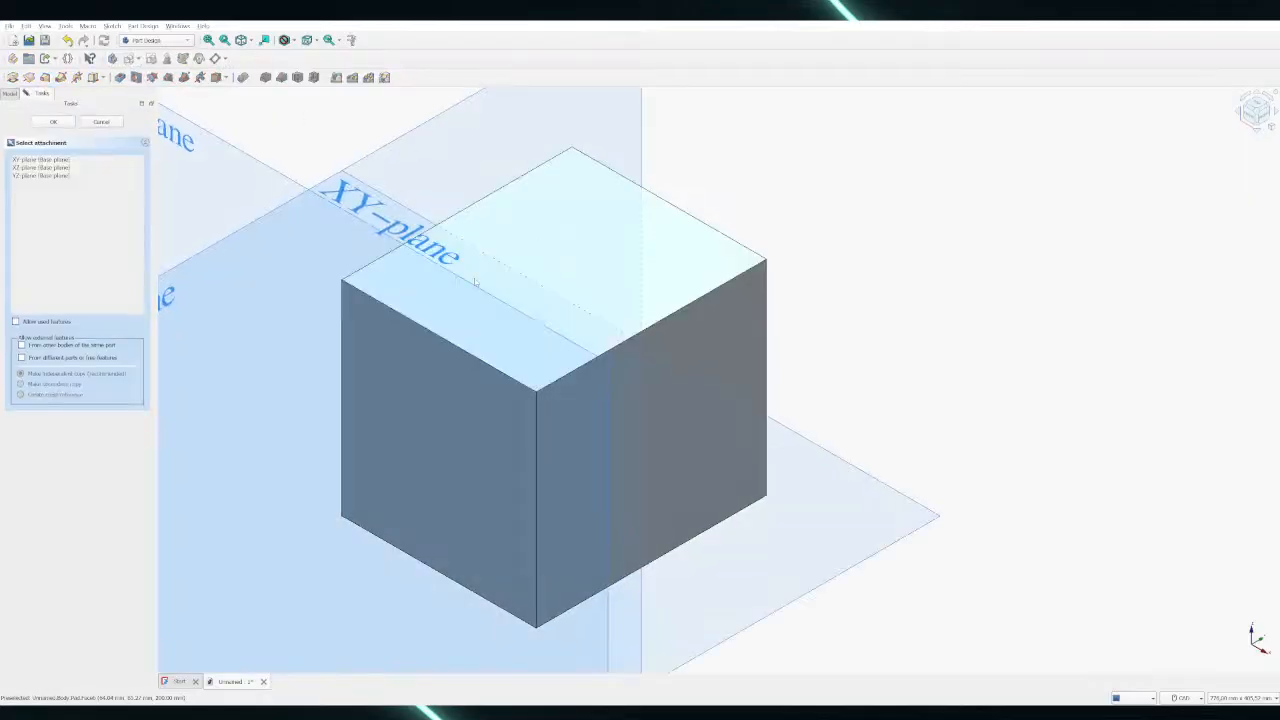
click(425, 314)
scroll(350, 255, up, 5)
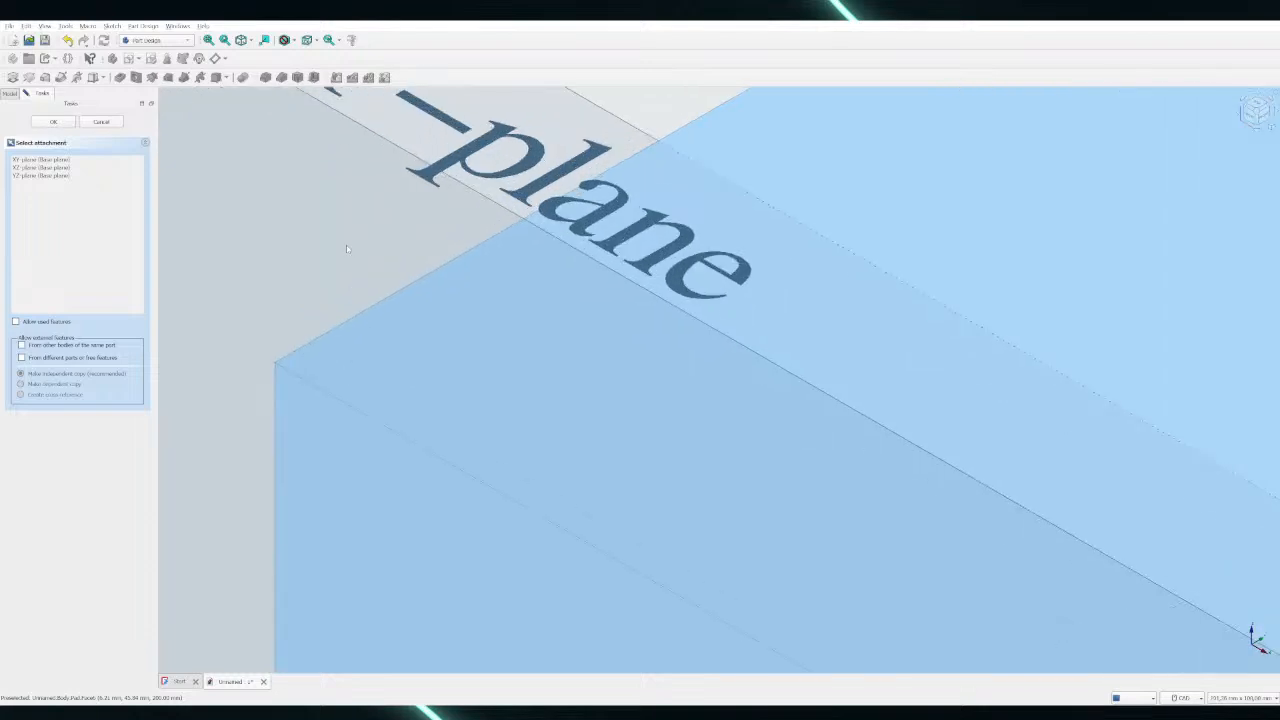
middle_drag(349, 226, 358, 317)
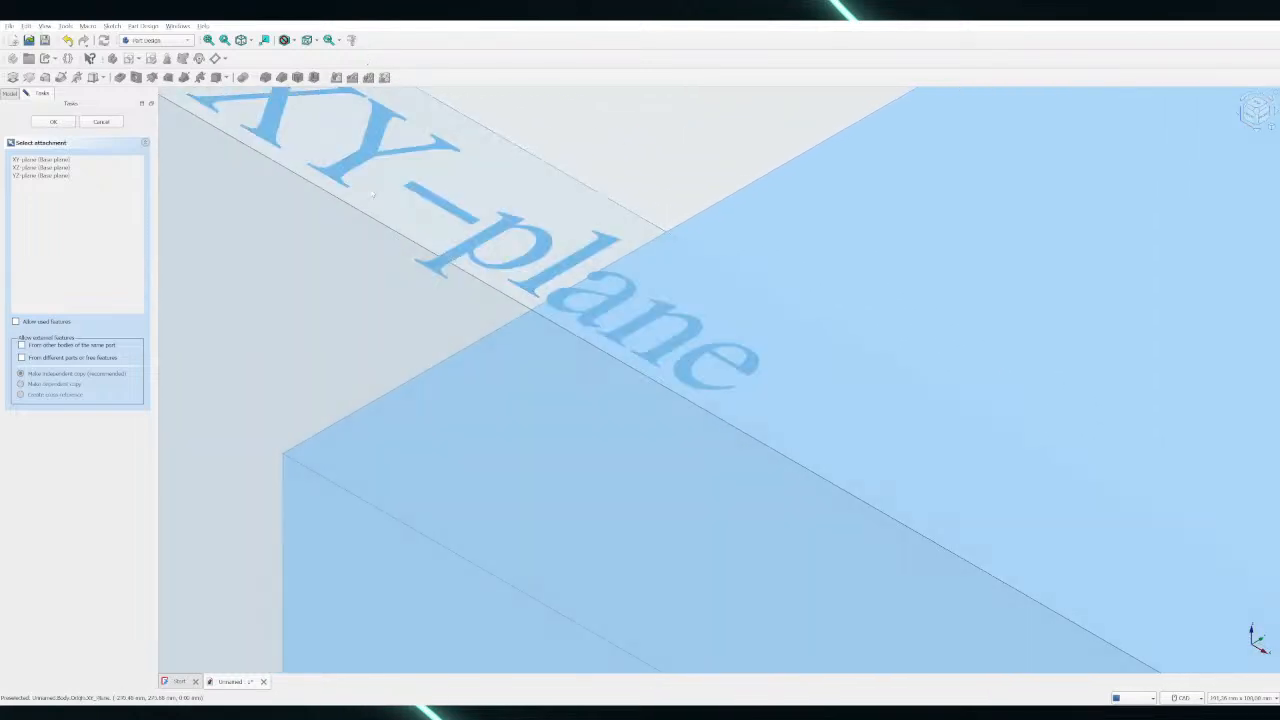
key(2)
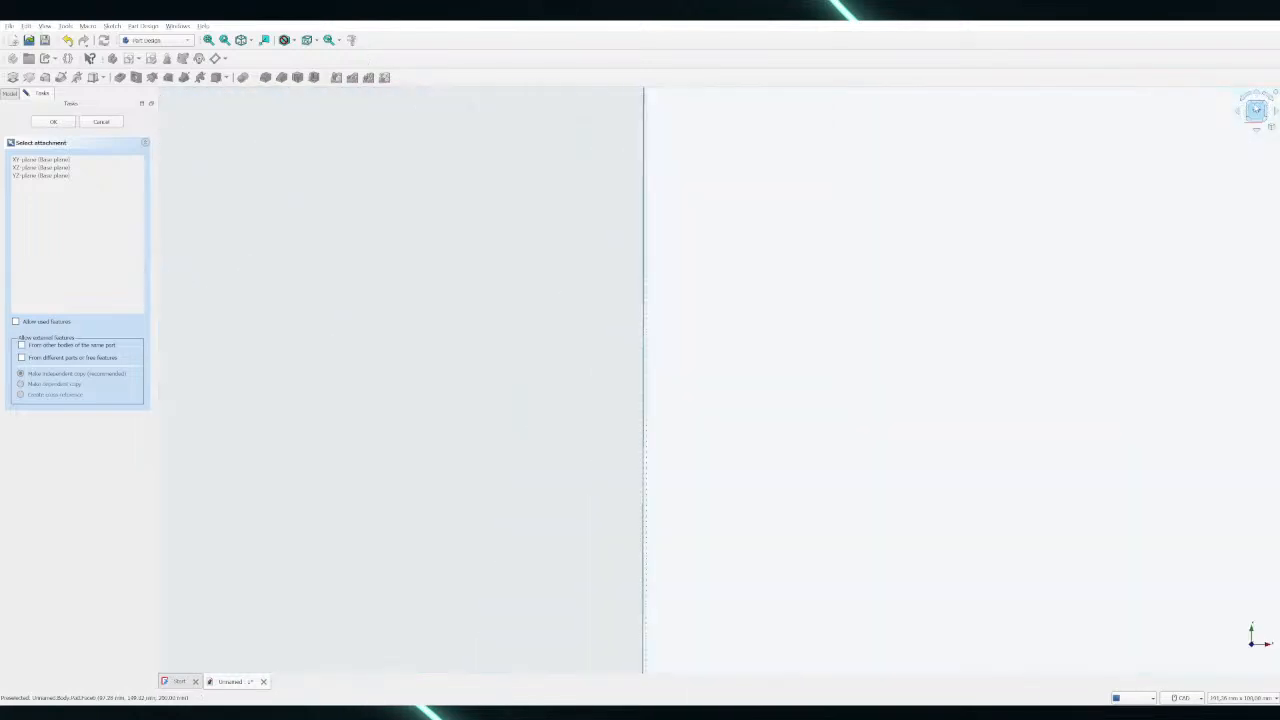
scroll(970, 403, up, 2)
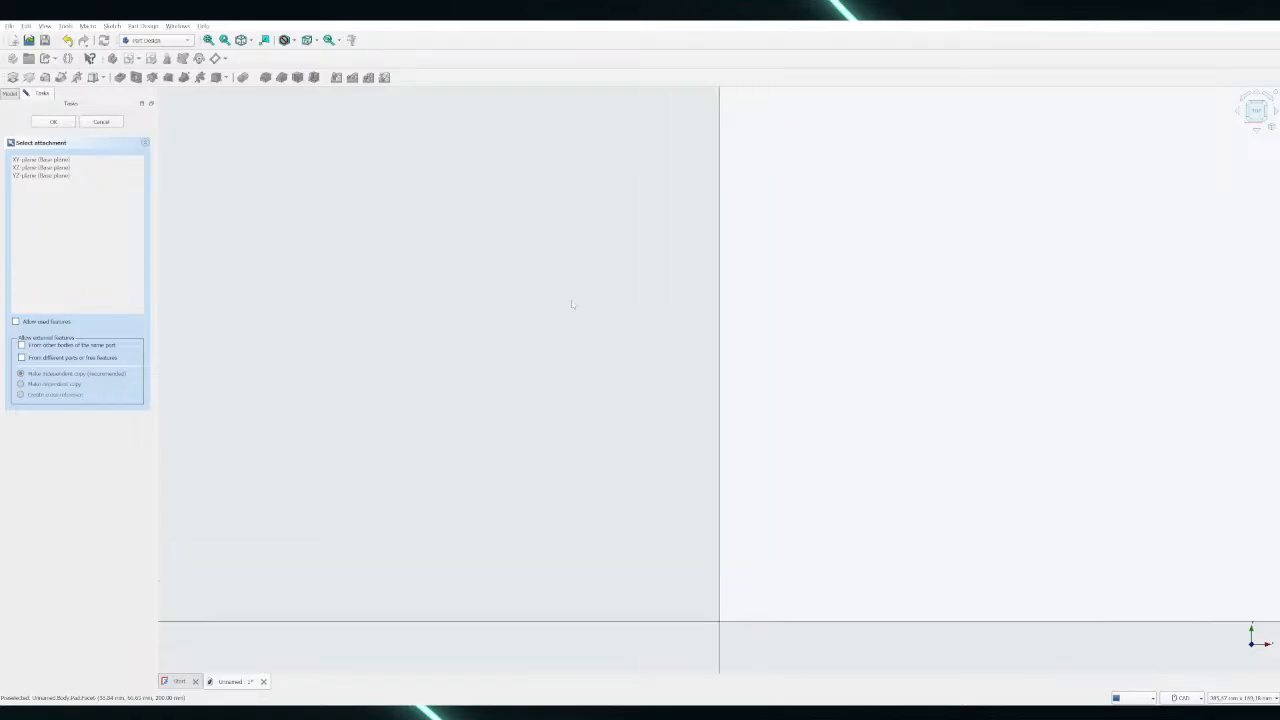
scroll(456, 302, down, 5)
scroll(774, 312, up, 2)
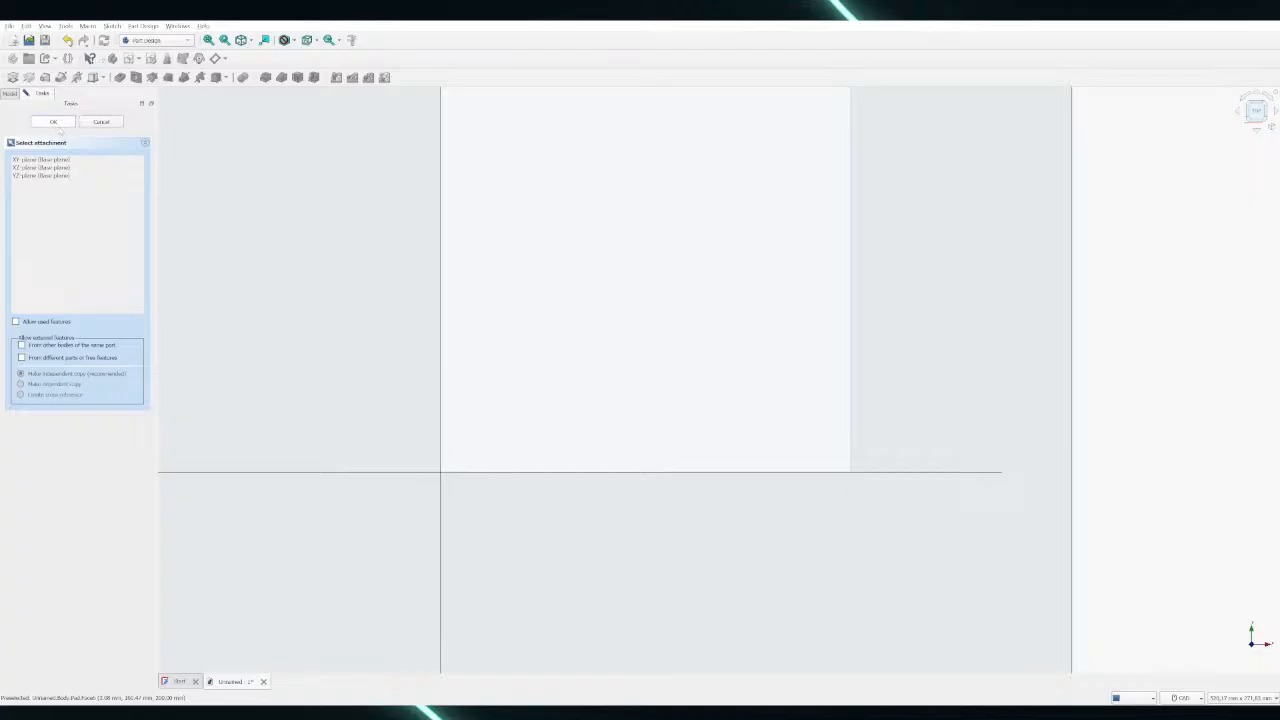
click(112, 122)
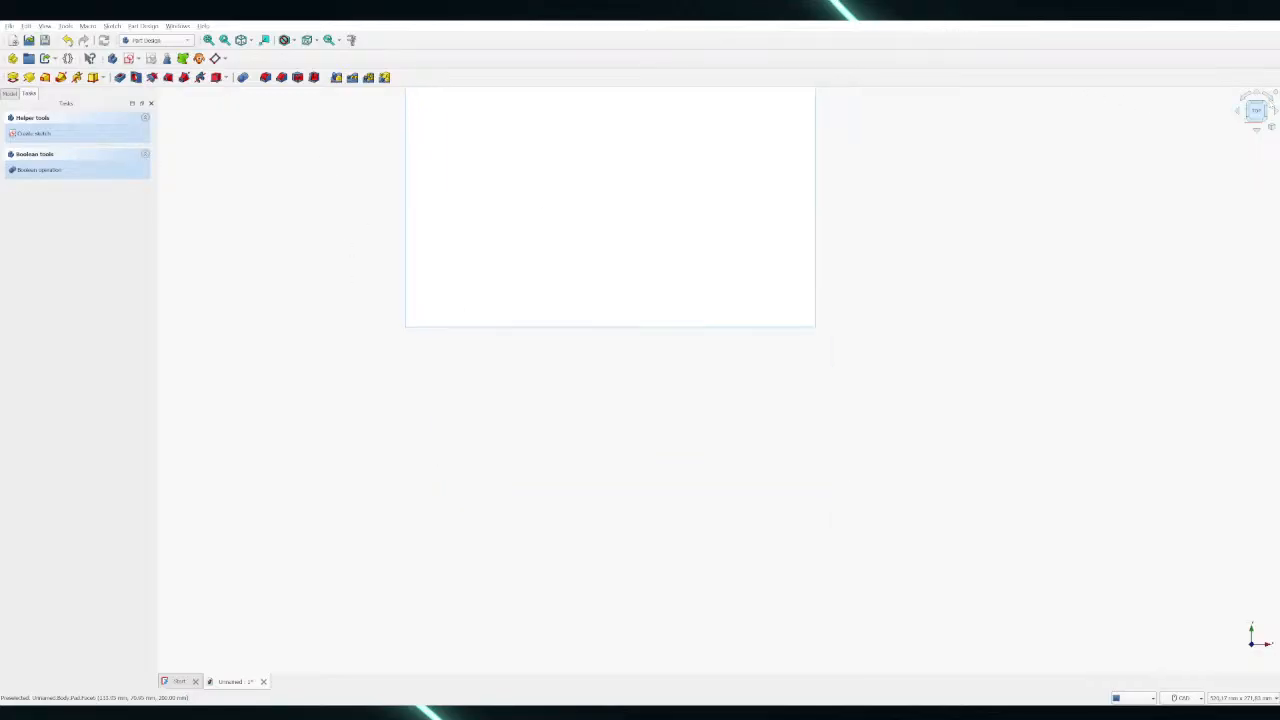
Examine the block from a corner, from the top and from tilted front directions
click(1258, 122)
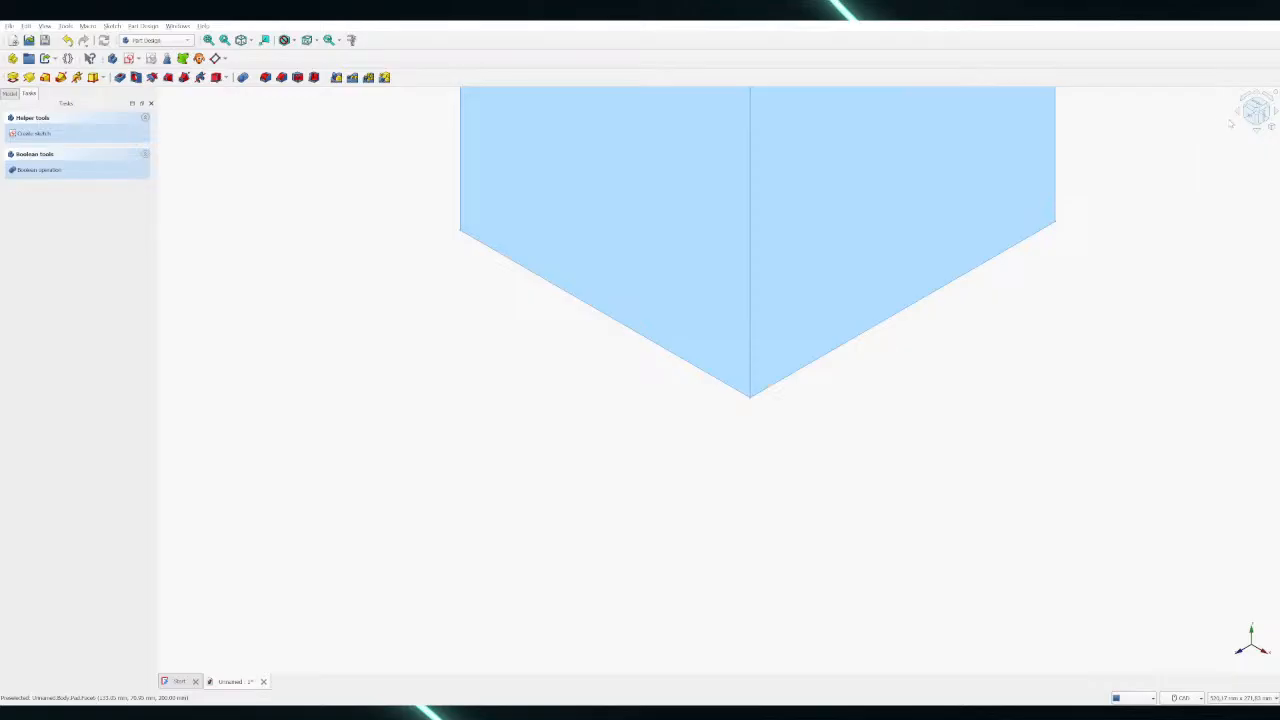
click(1256, 124)
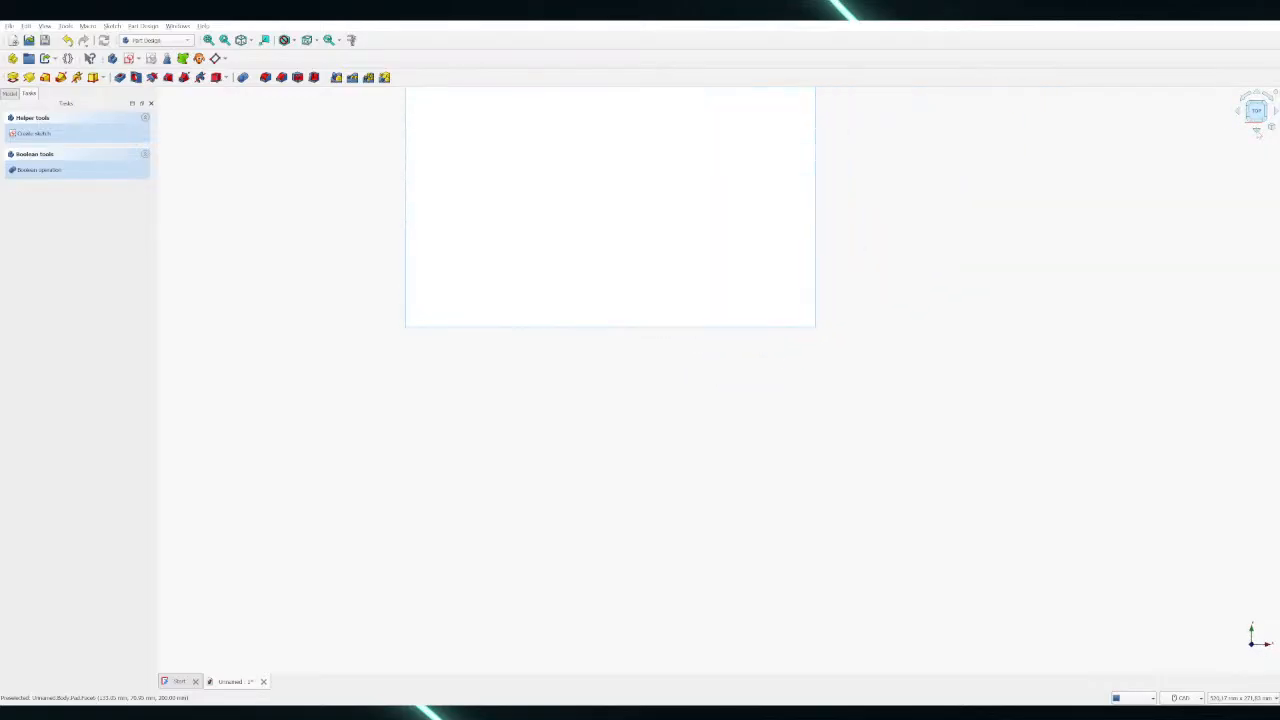
click(1256, 100)
click(1259, 97)
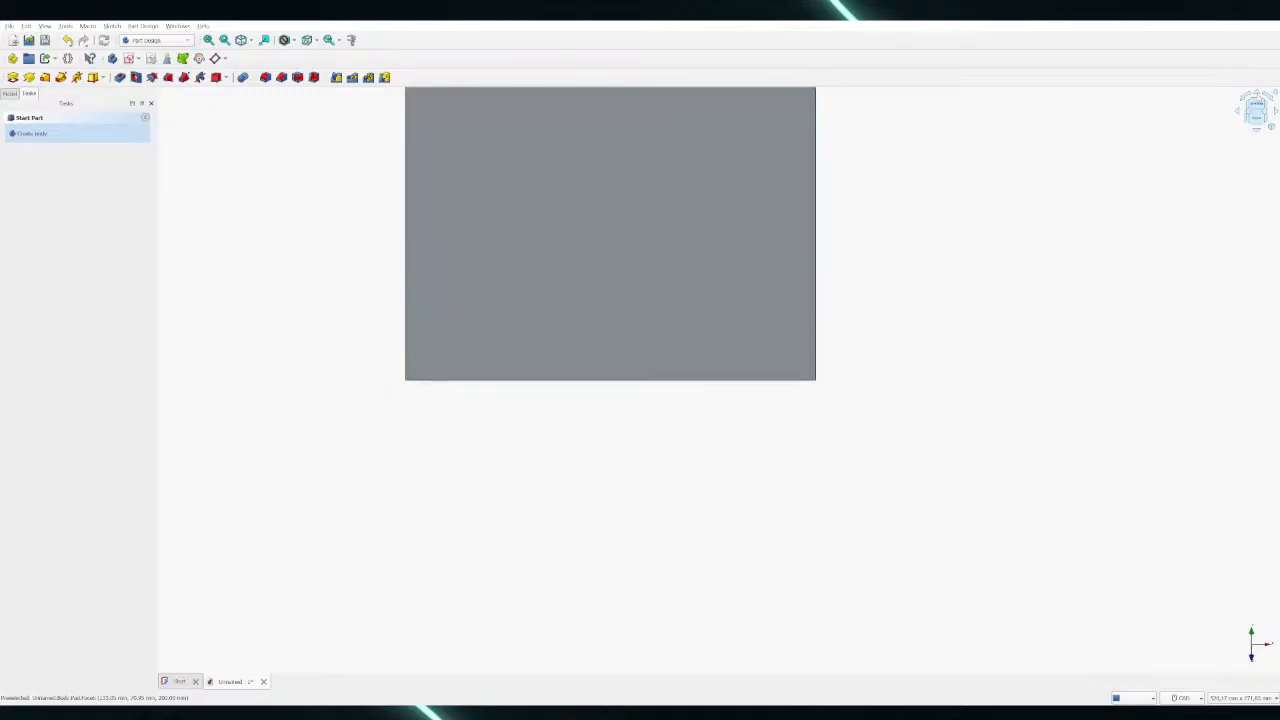
click(1262, 112)
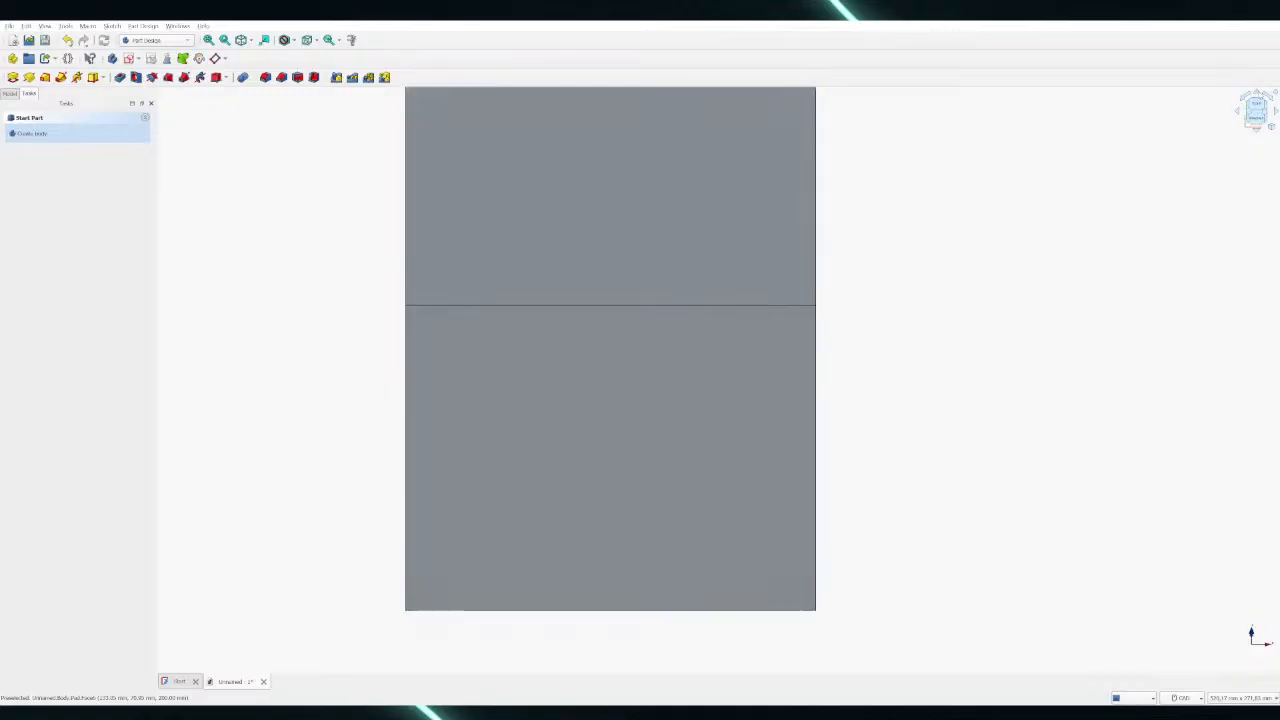
View the block isometrically, reopen the pad's parameters from the model tree and accept them without changing anything
click(1266, 116)
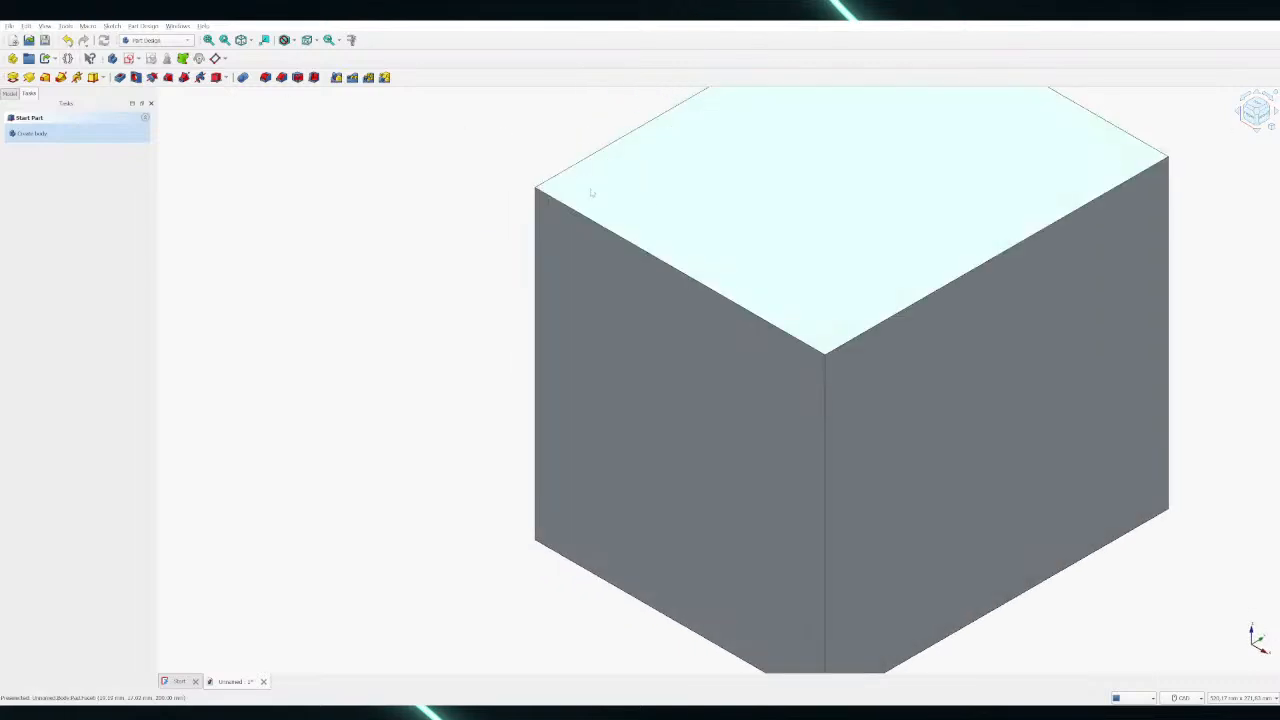
click(545, 196)
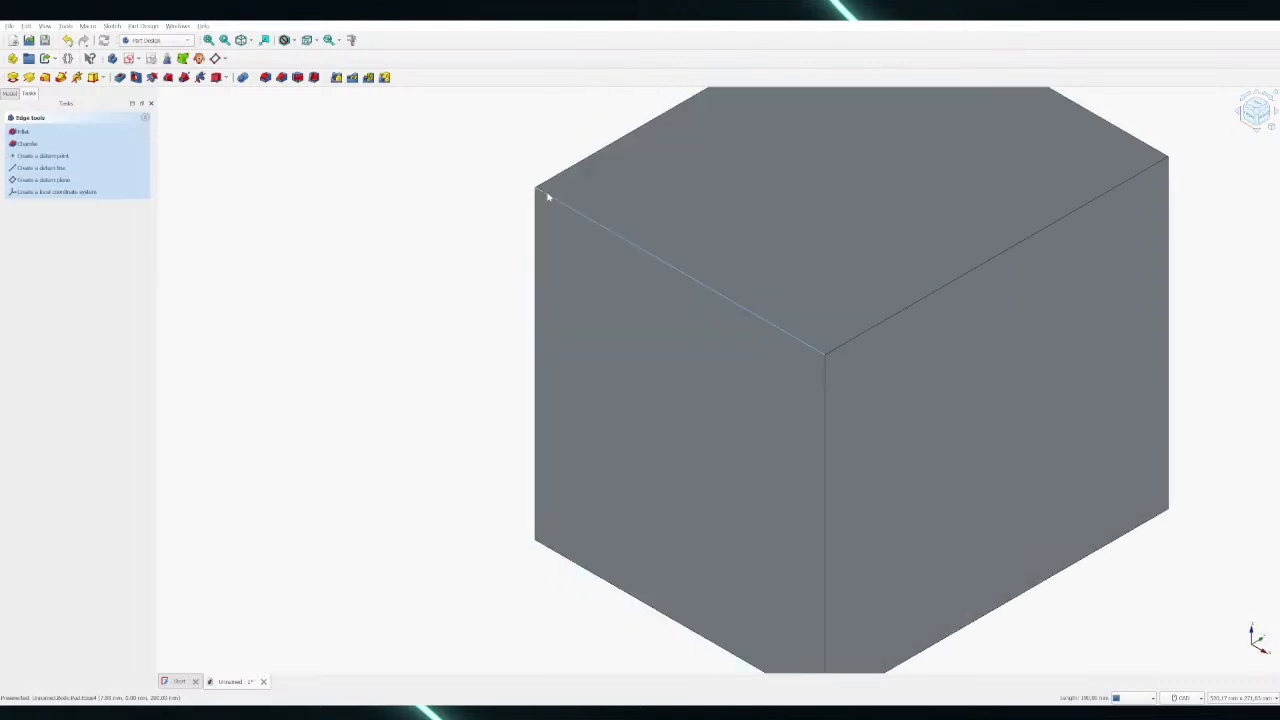
click(483, 194)
click(10, 93)
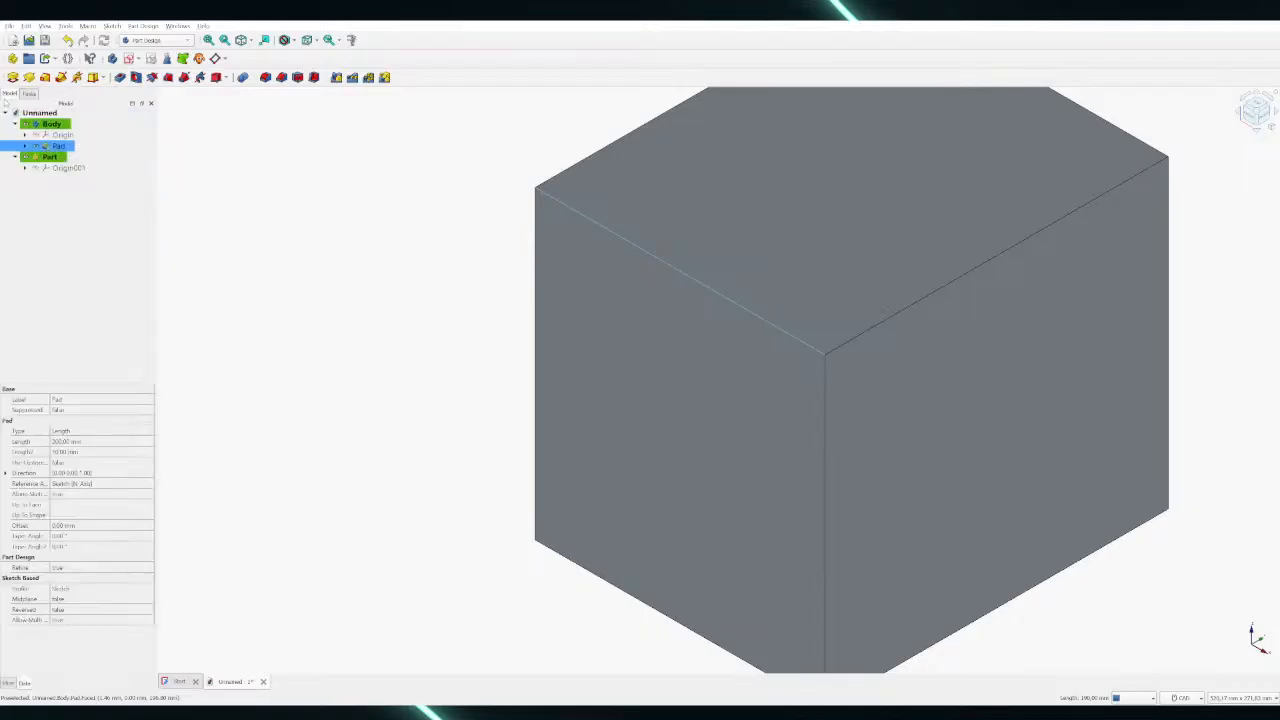
double_click(57, 146)
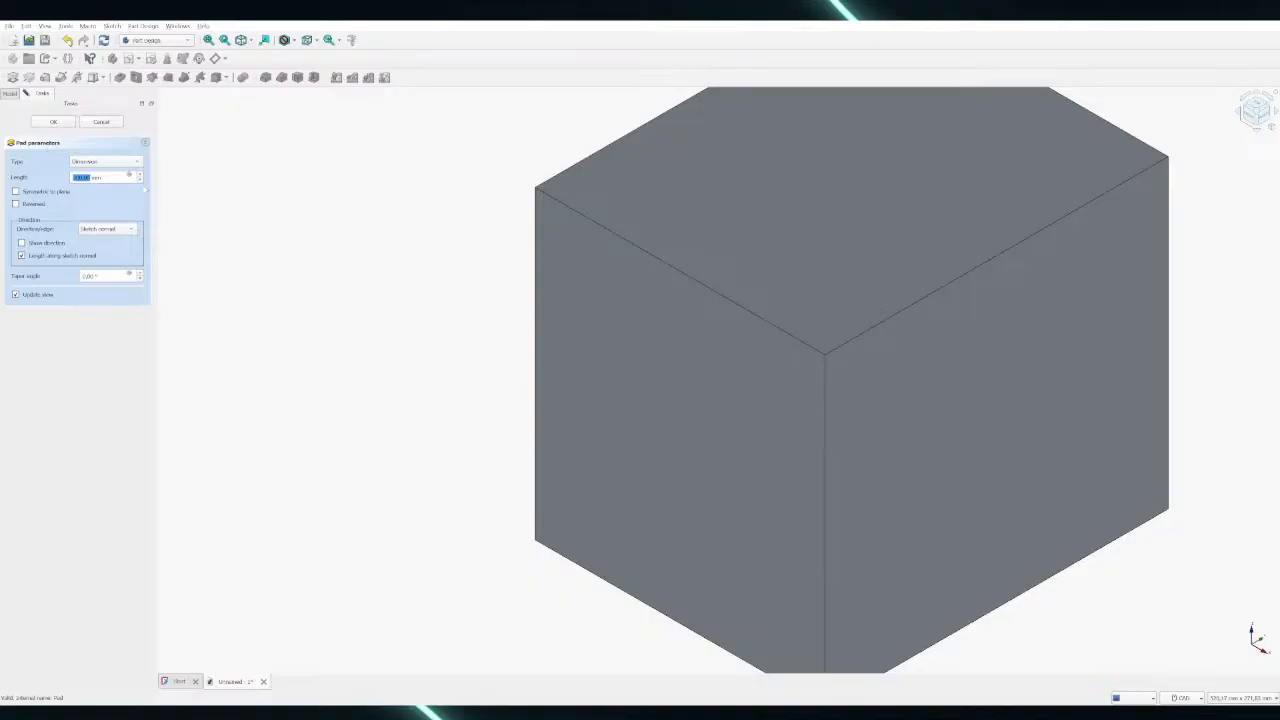
click(53, 121)
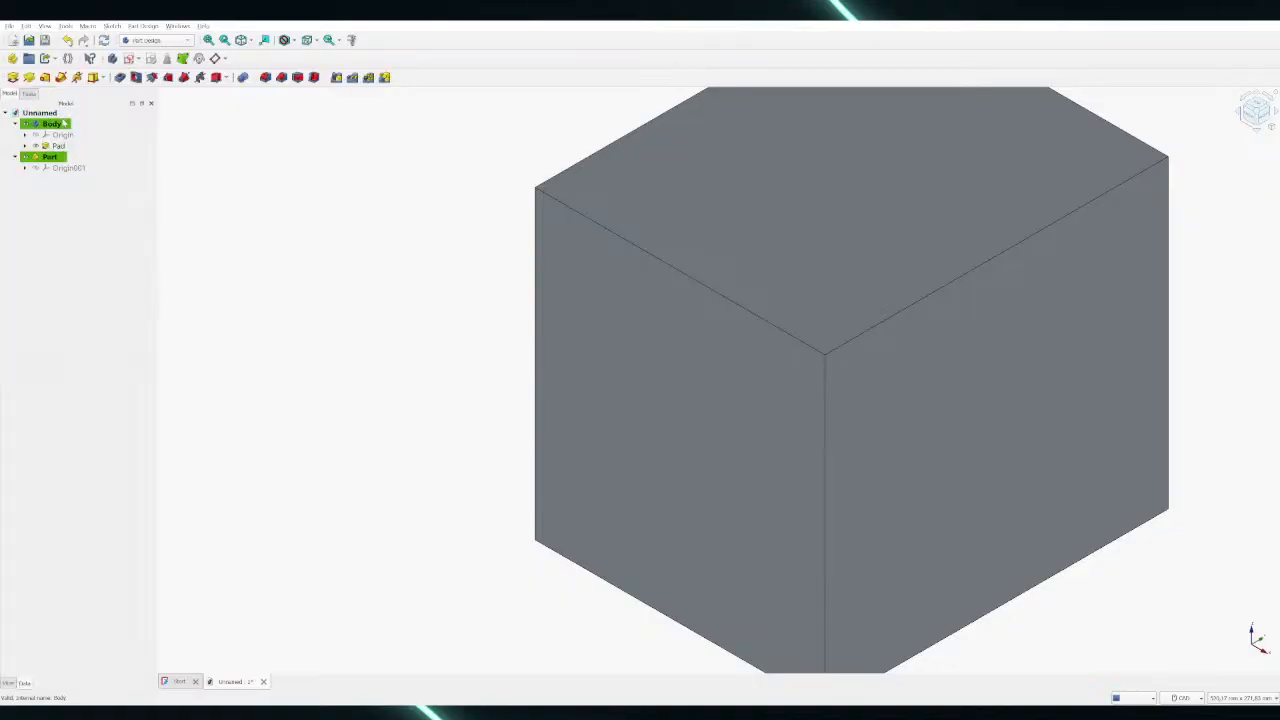
Open the pad's base sketch, set the rectangle's width to 225 mm and its height to 190 mm, and close the sketch
click(25, 146)
click(65, 157)
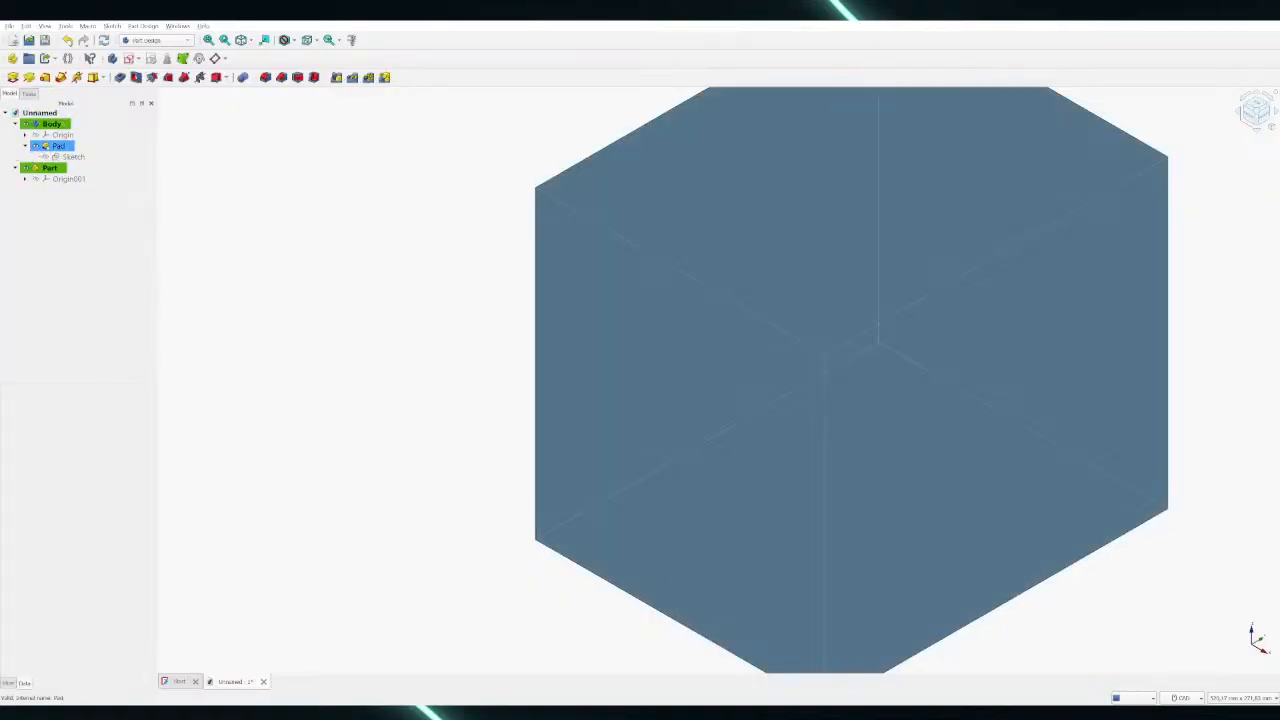
double_click(65, 157)
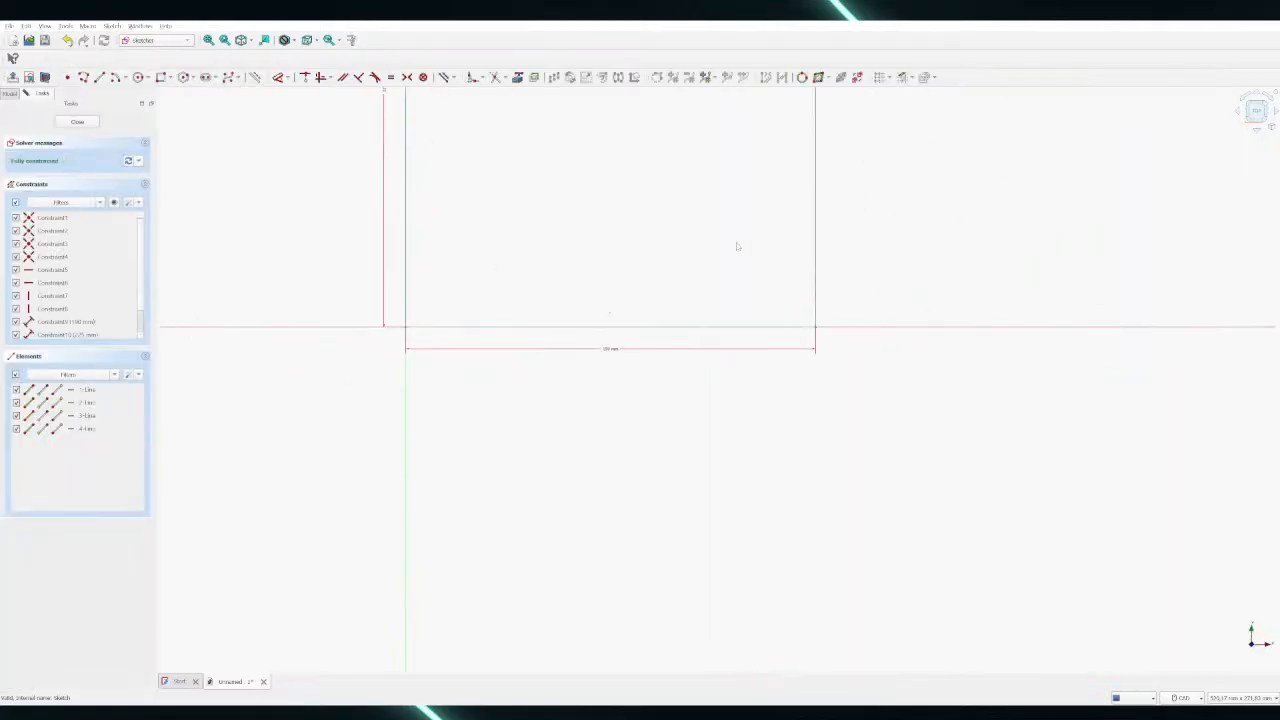
scroll(552, 232, down, 4)
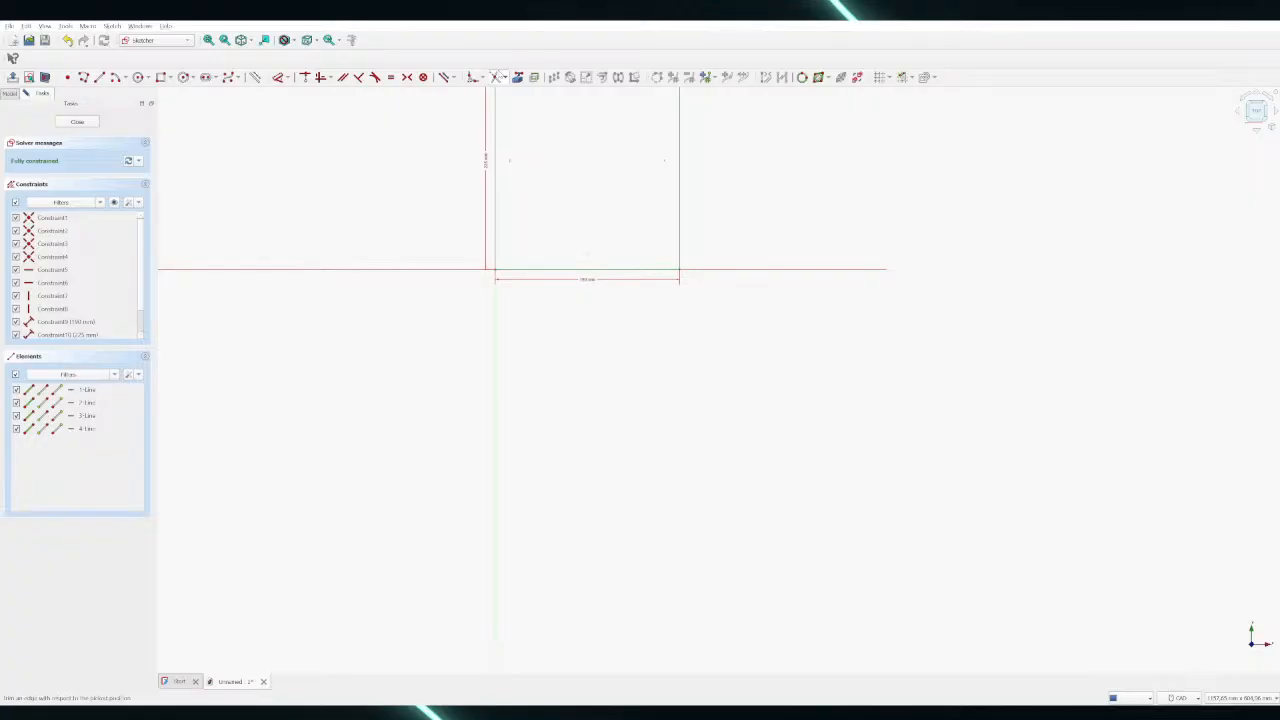
scroll(478, 140, up, 4)
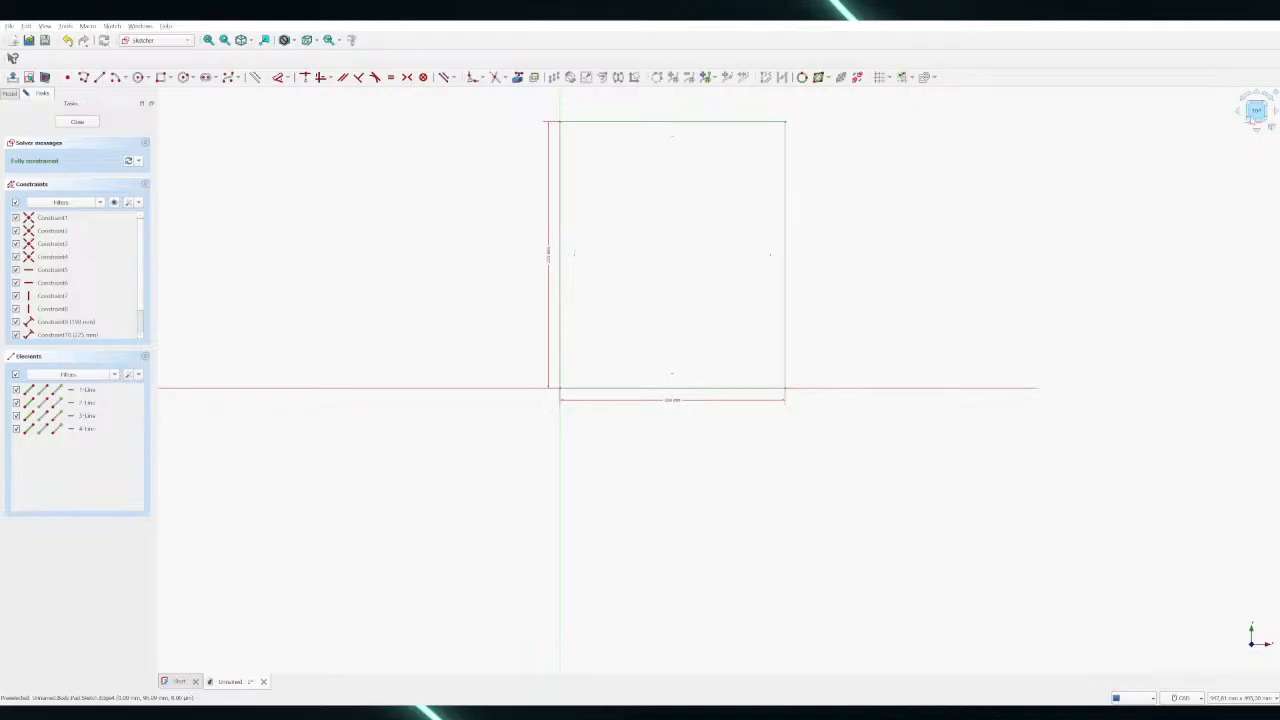
click(1252, 126)
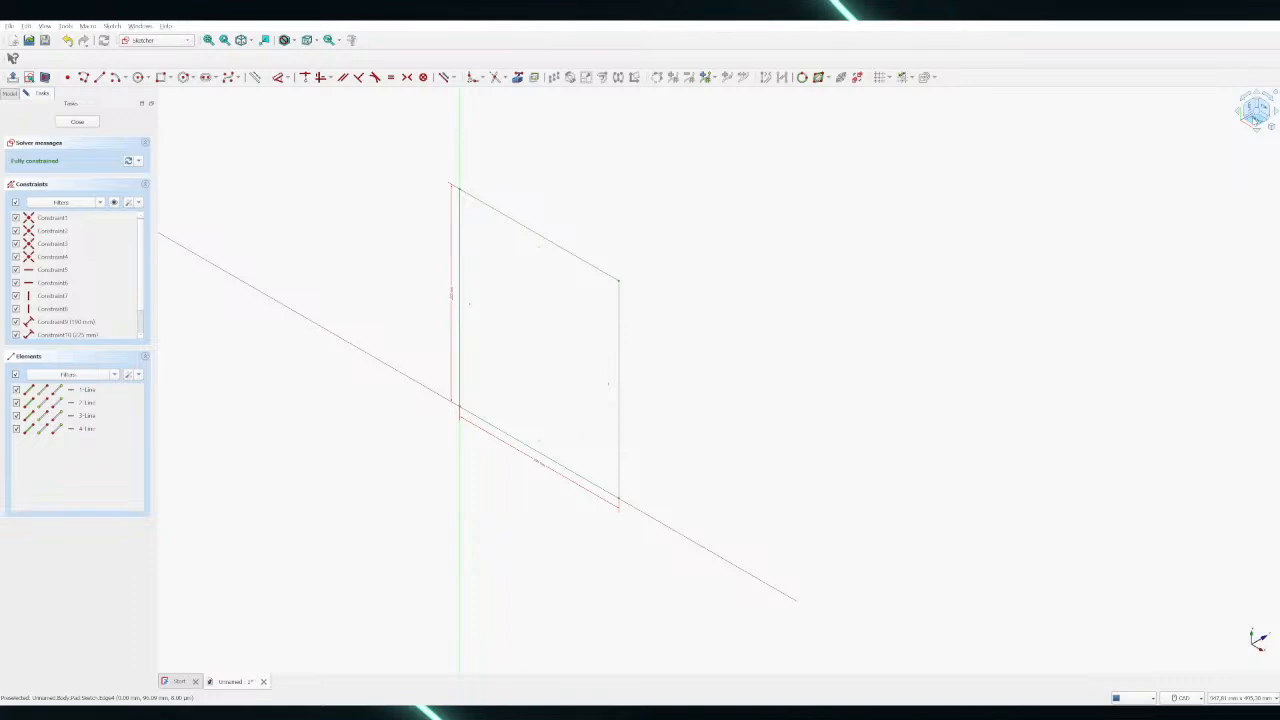
click(1255, 110)
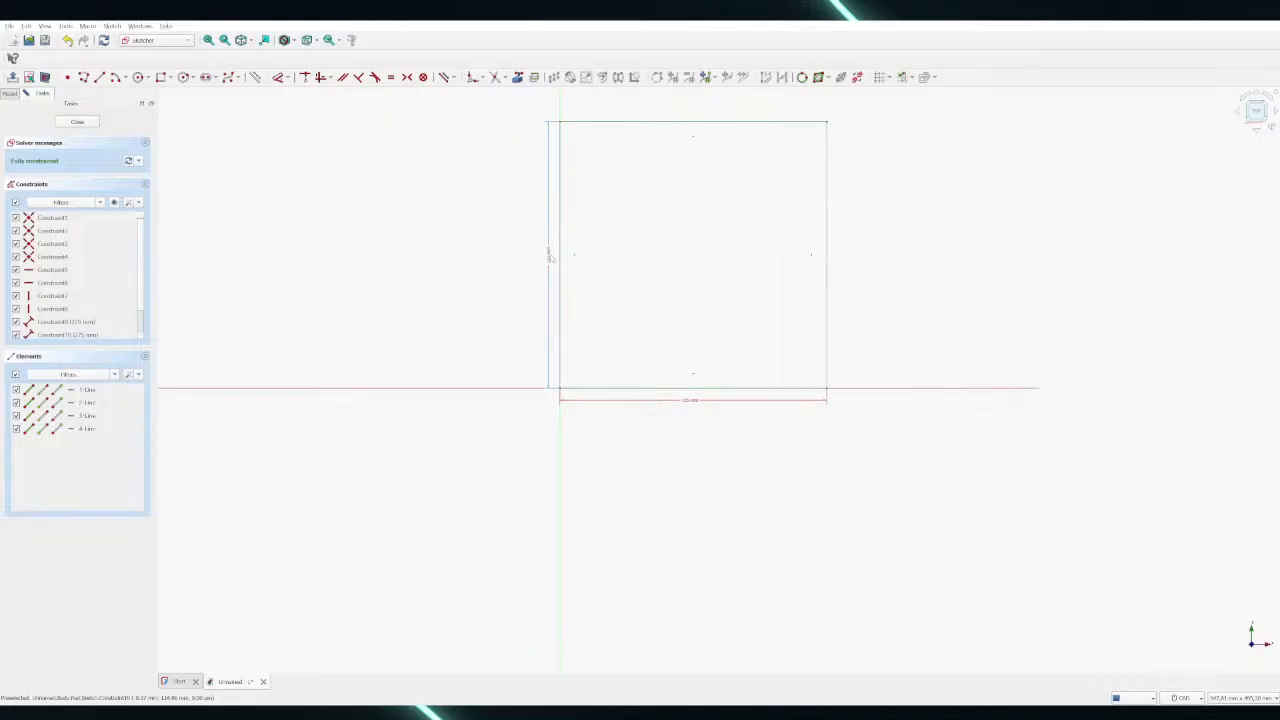
click(549, 258)
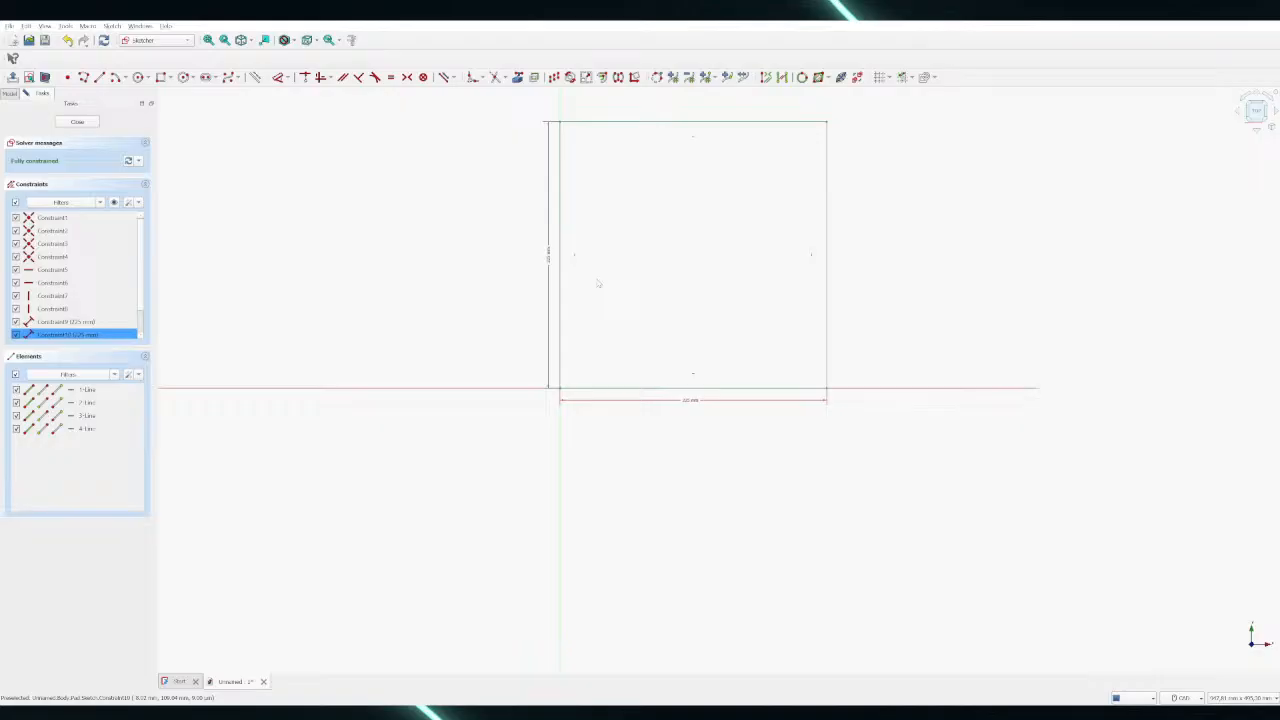
key(ctrl+z)
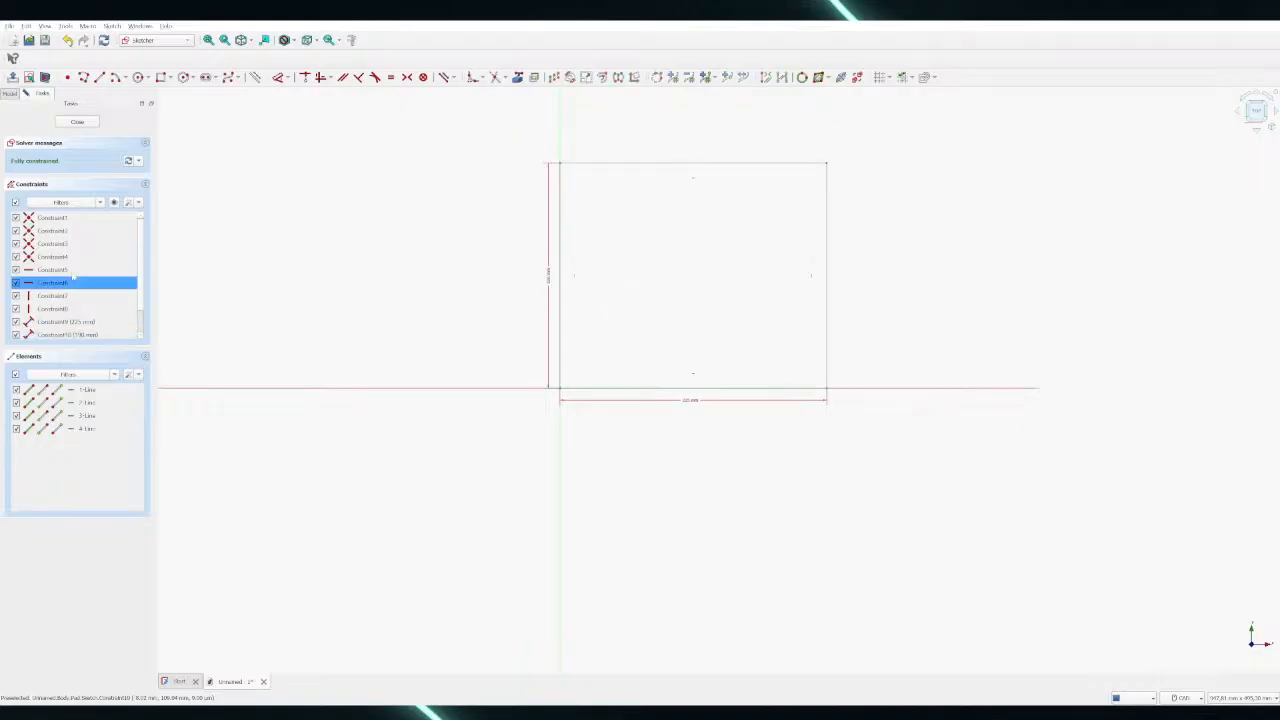
click(74, 121)
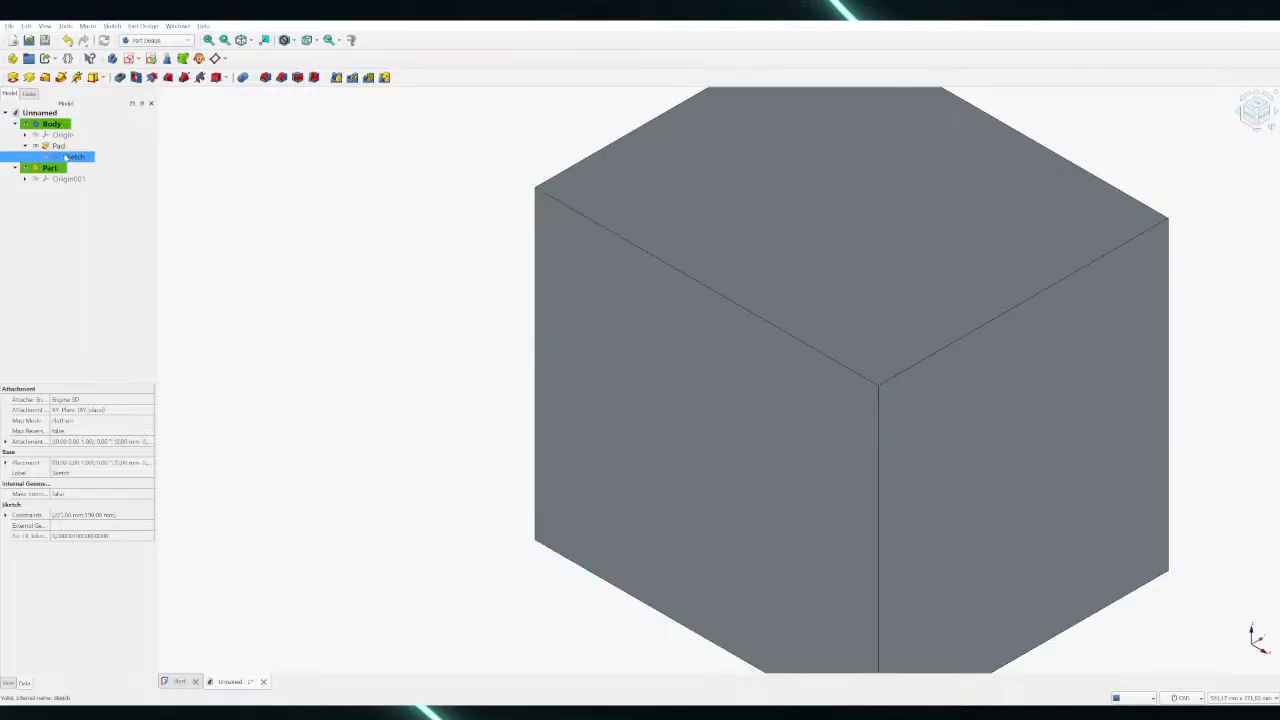
Reopen and close the pad's base sketch, examine the resized block's top face and clear the selection
double_click(66, 157)
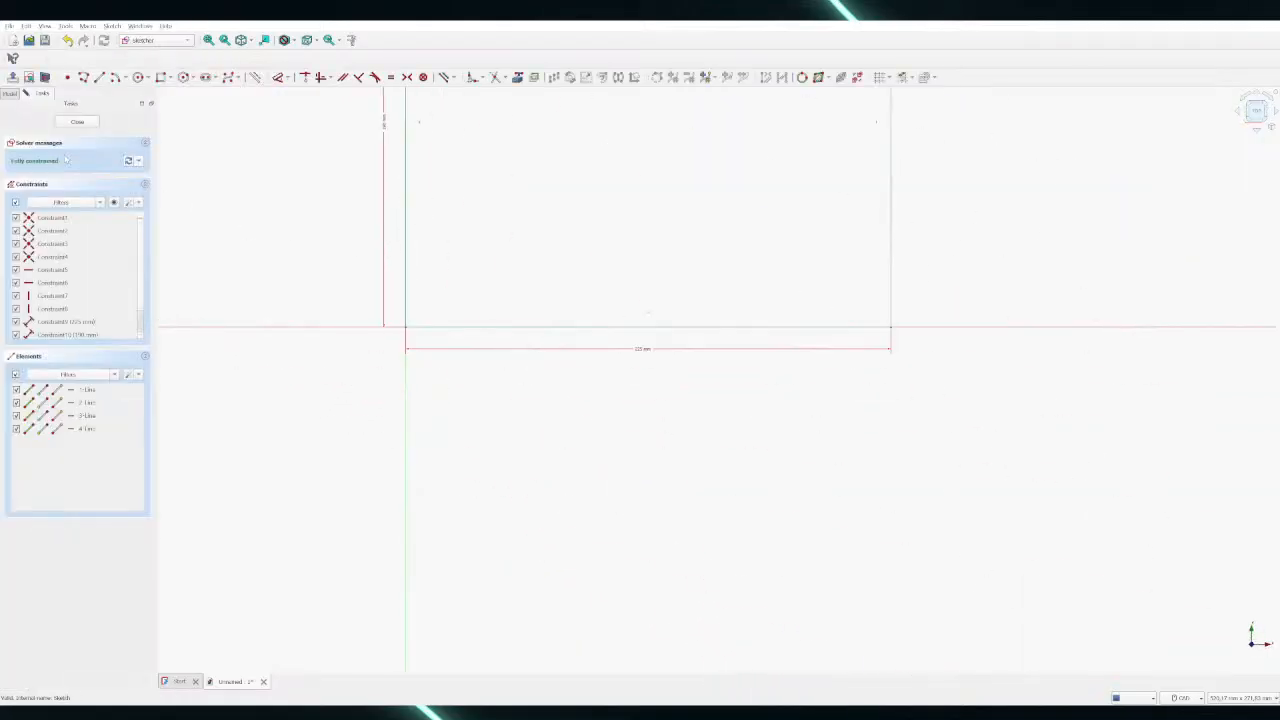
click(77, 121)
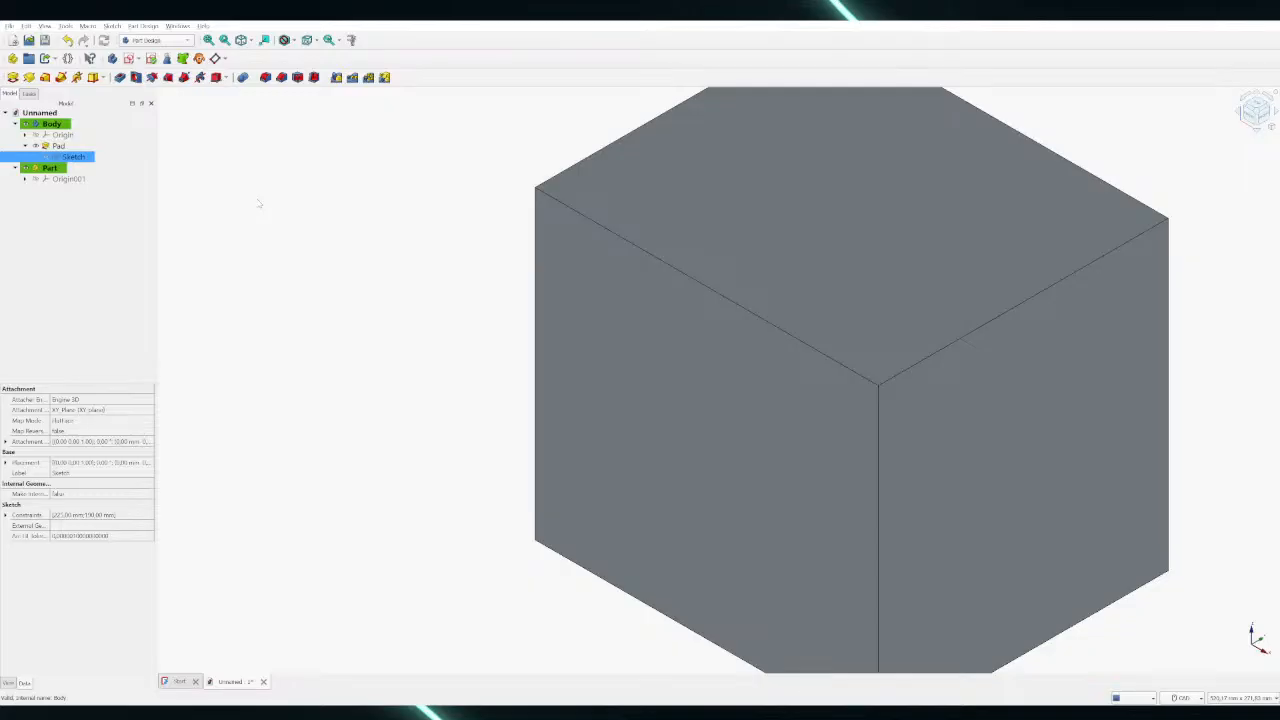
scroll(483, 266, down, 2)
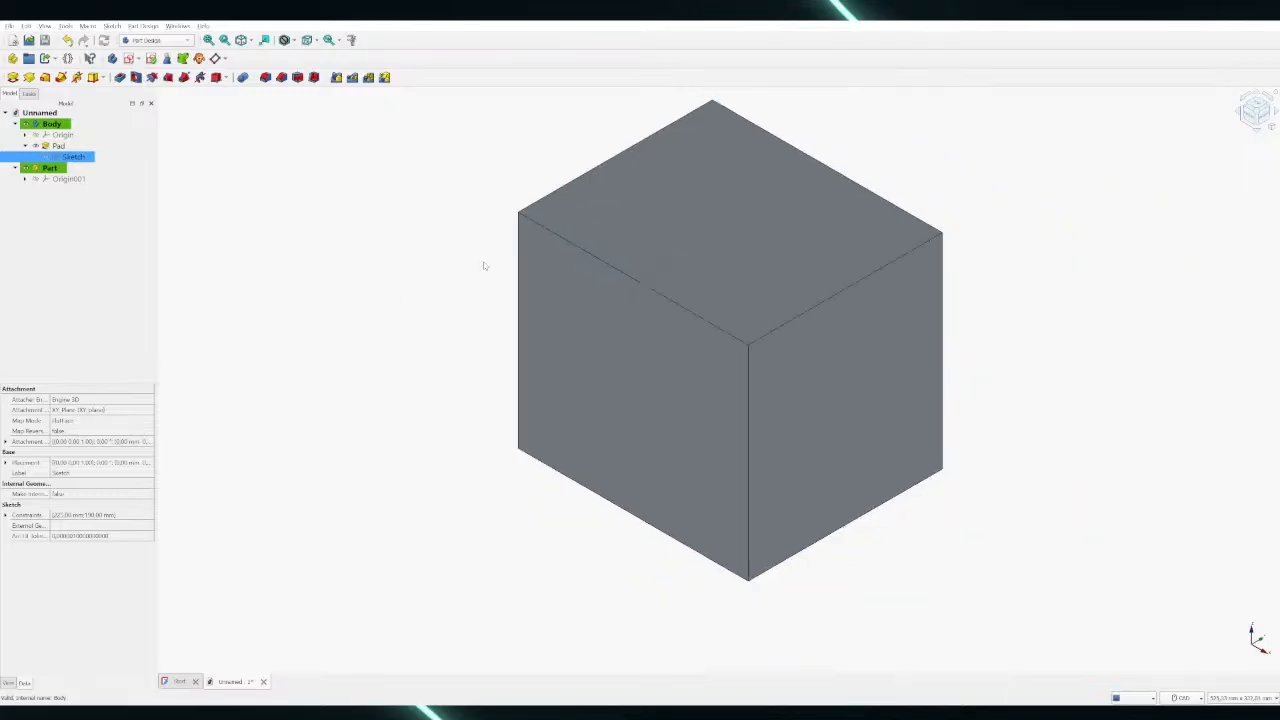
click(584, 228)
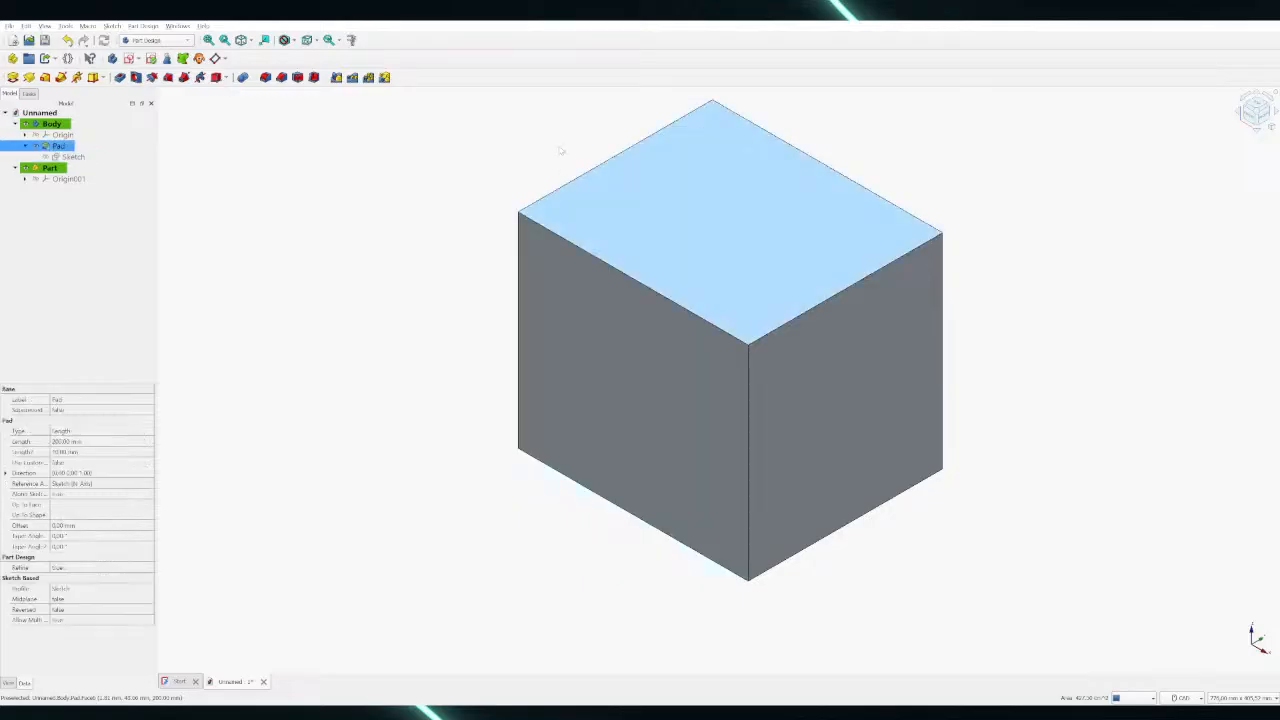
scroll(420, 257, up, 5)
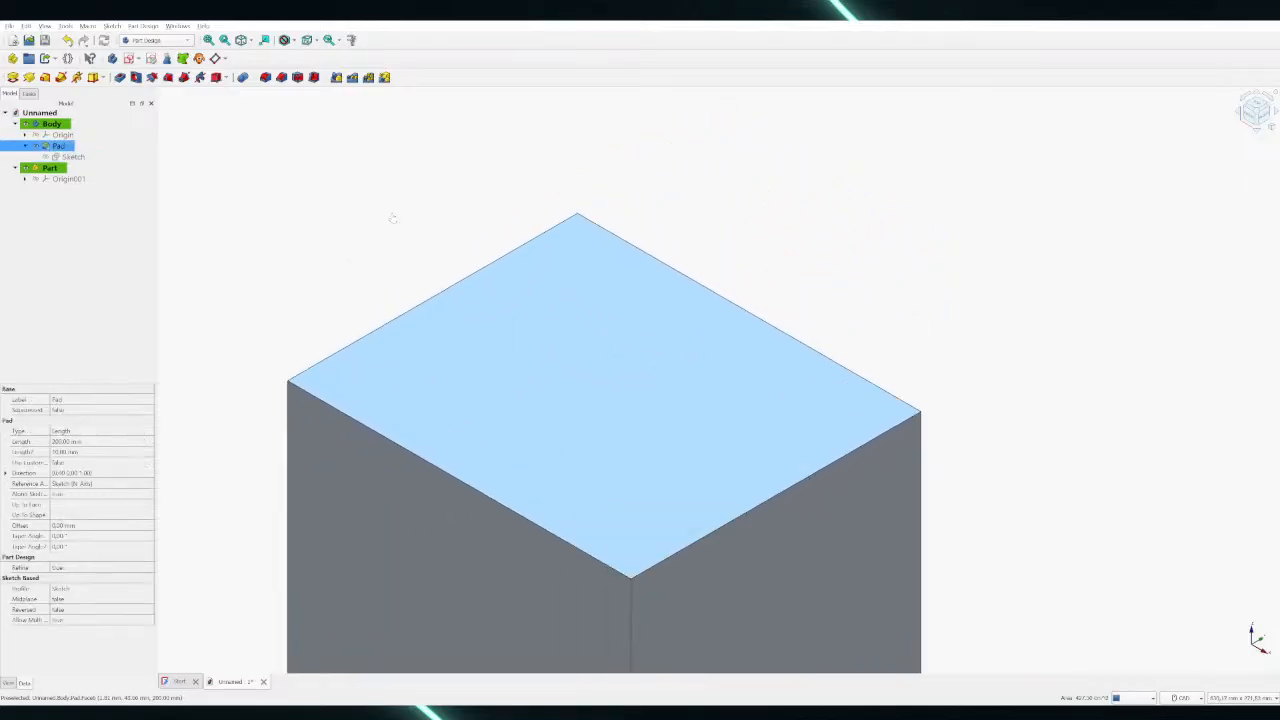
click(394, 215)
middle_drag(374, 259, 409, 177)
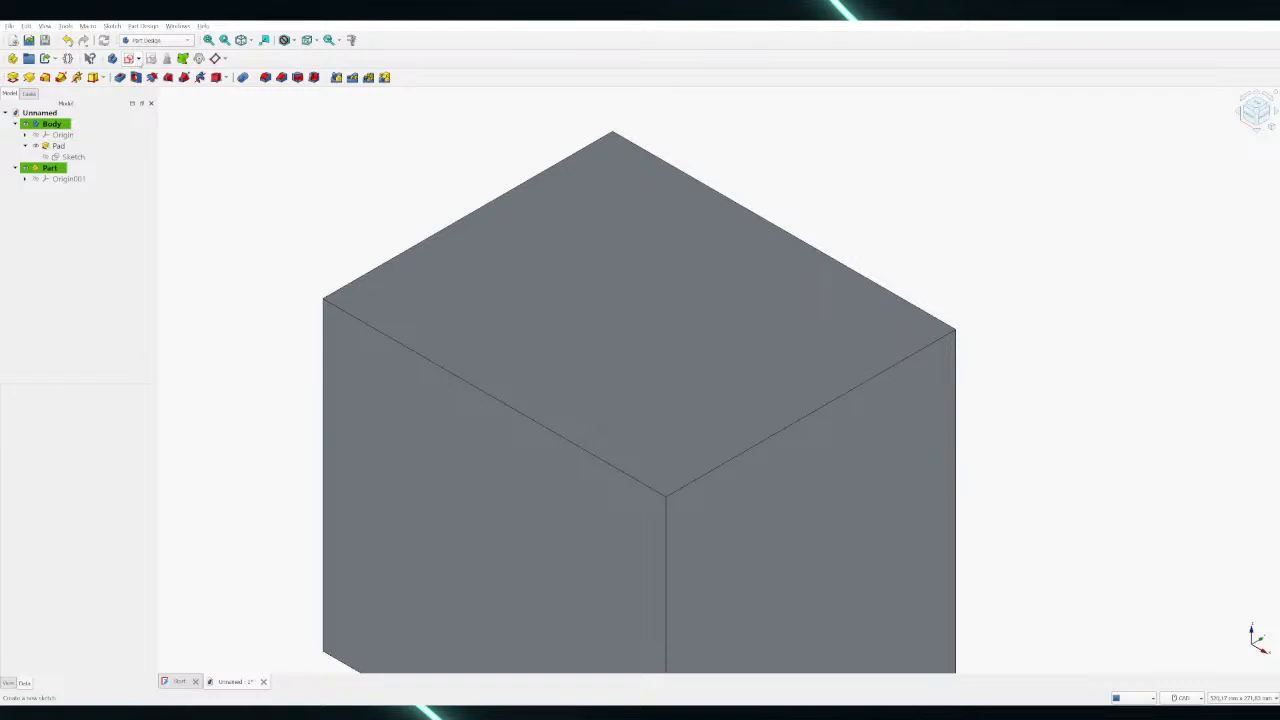
Create a new sketch in the body attached to the XY base plane
click(136, 78)
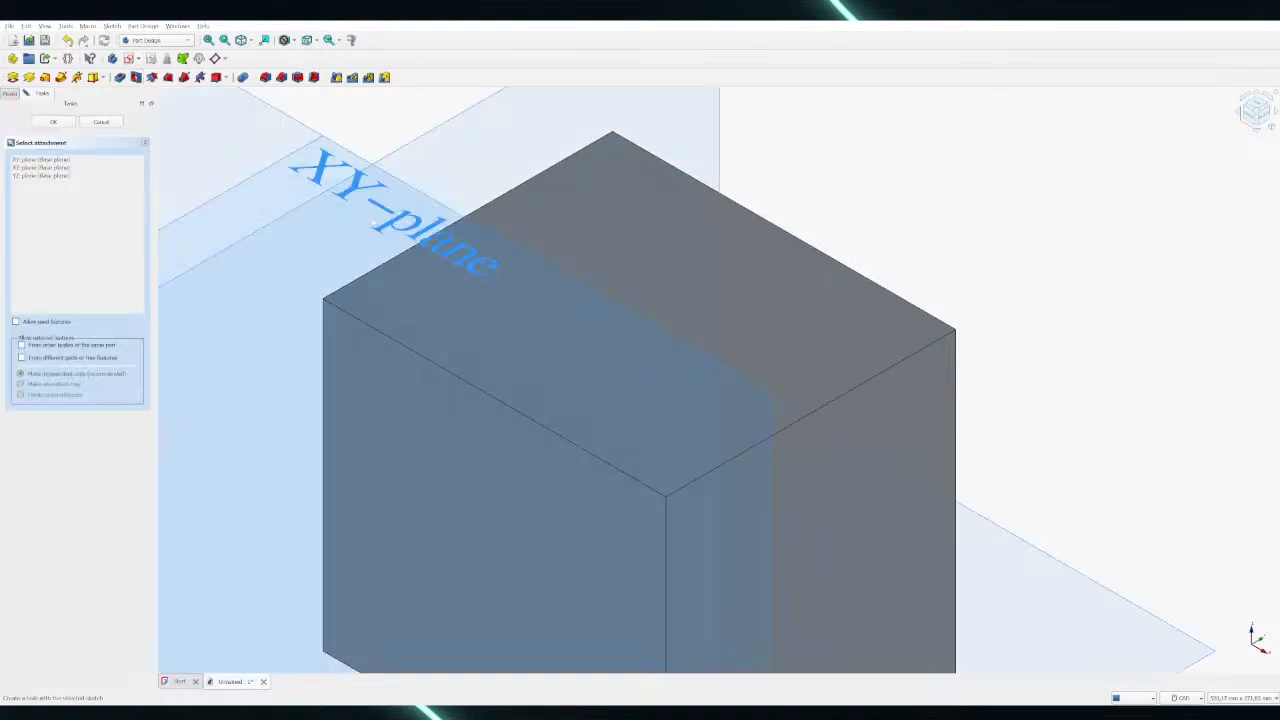
middle_drag(858, 174, 999, 167)
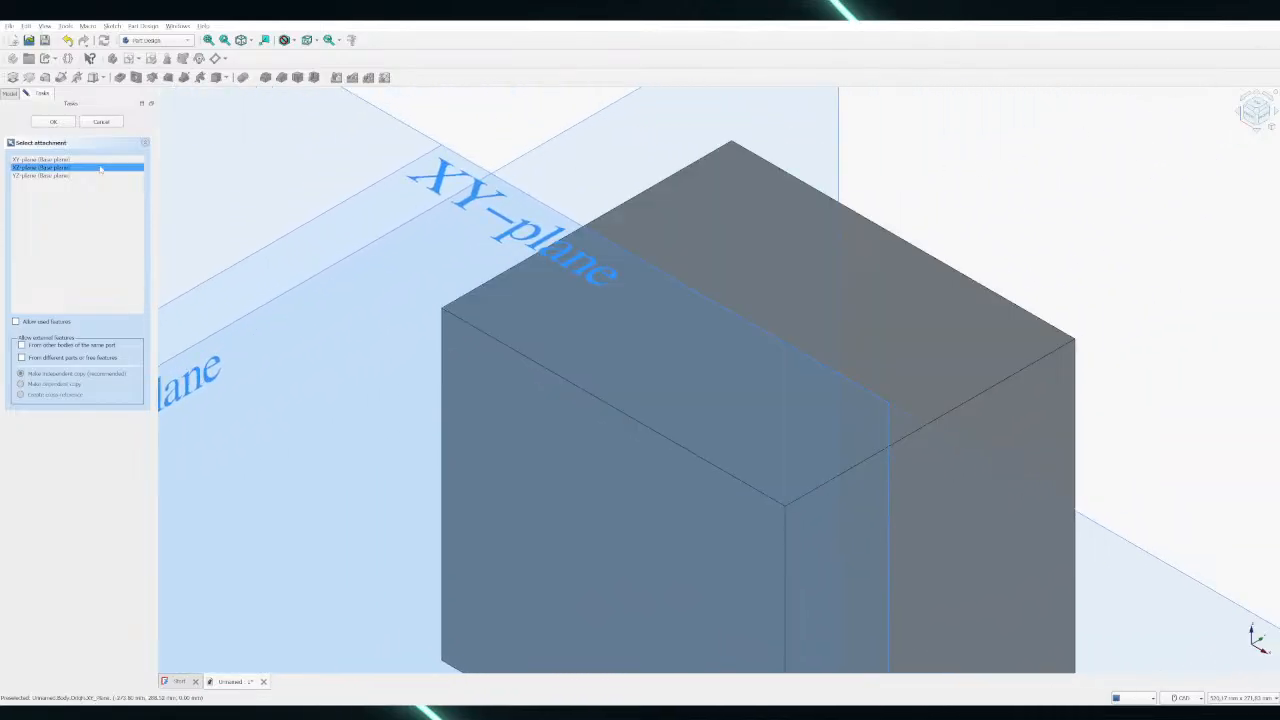
scroll(397, 332, up, 4)
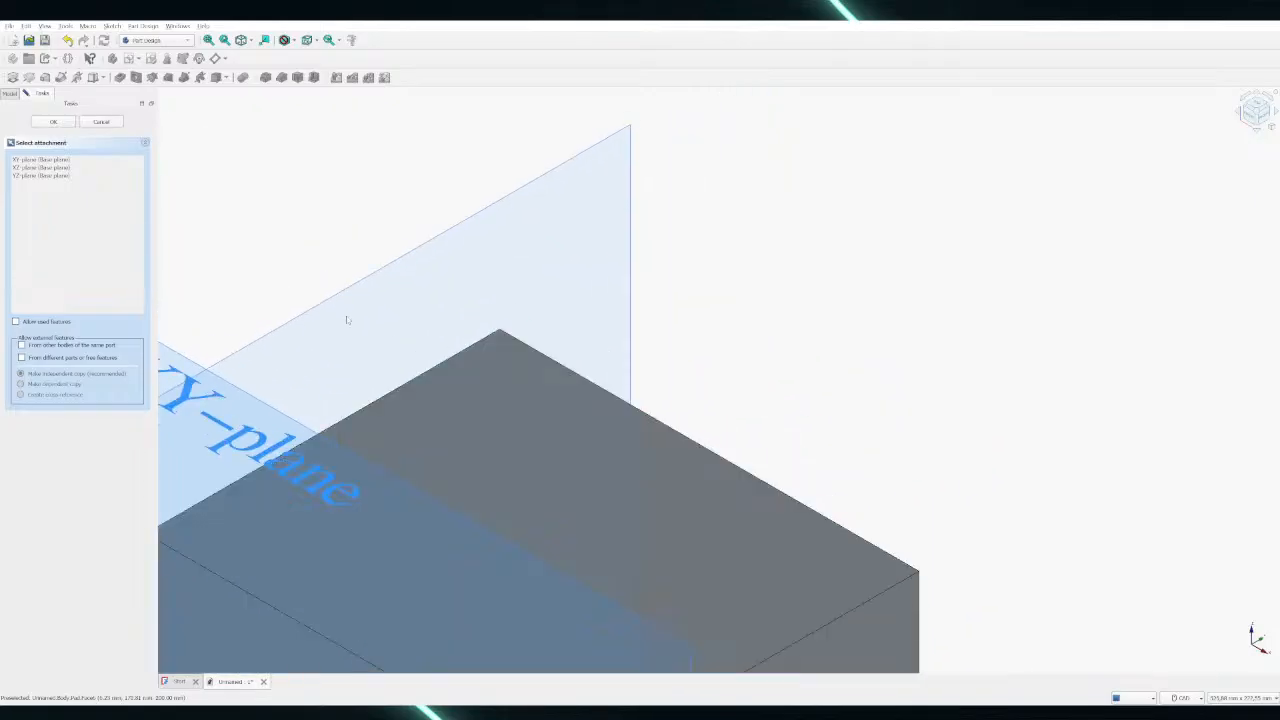
middle_drag(903, 306, 1162, 61)
middle_drag(468, 192, 468, 307)
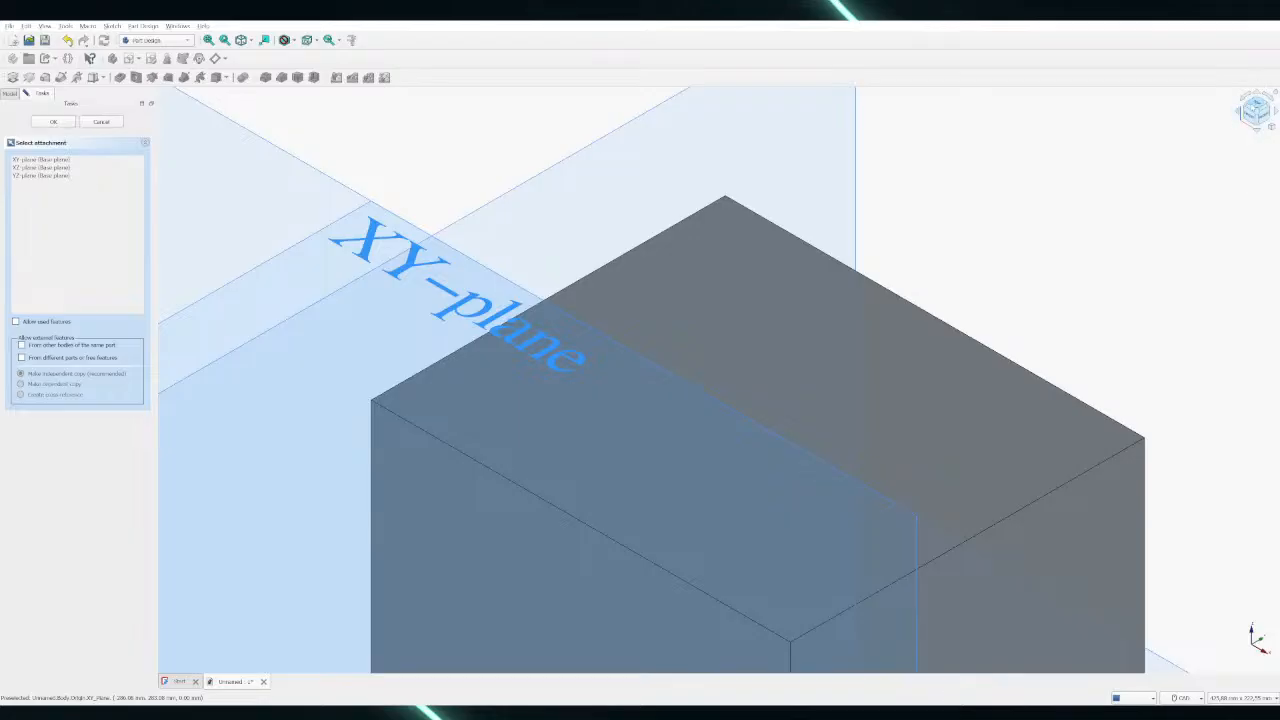
click(1254, 106)
scroll(583, 149, down, 10)
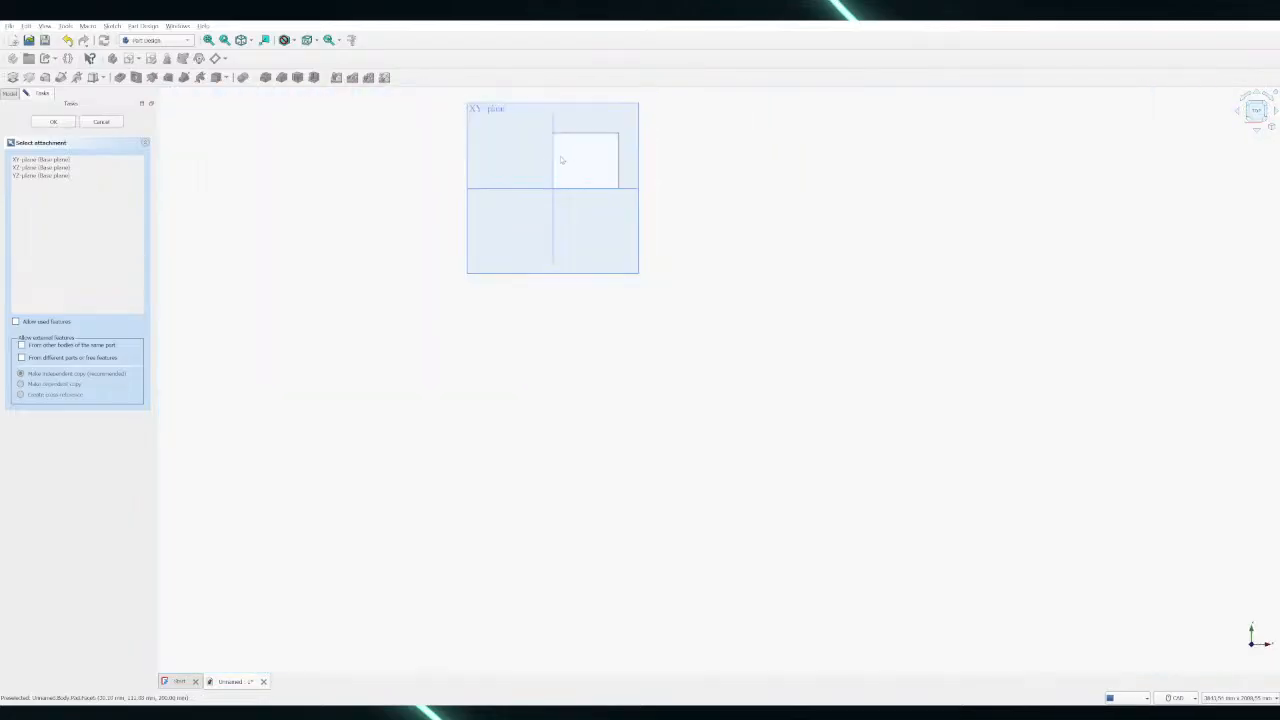
click(27, 160)
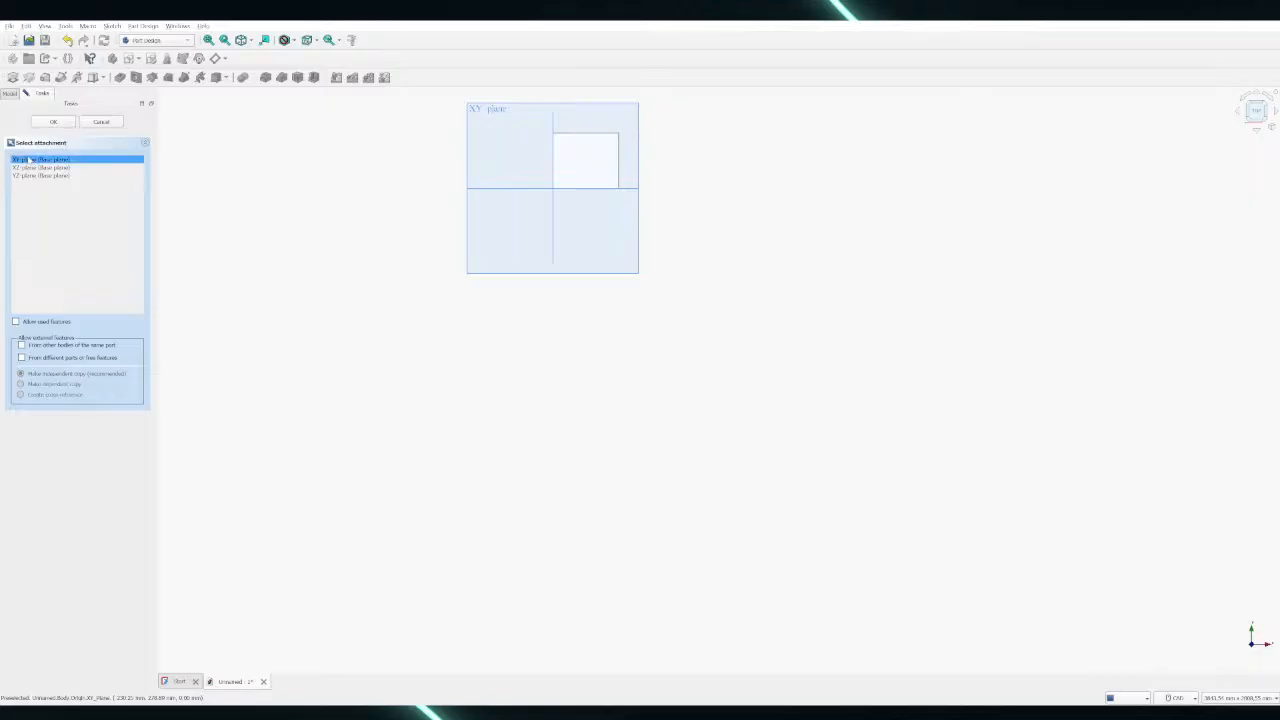
click(53, 121)
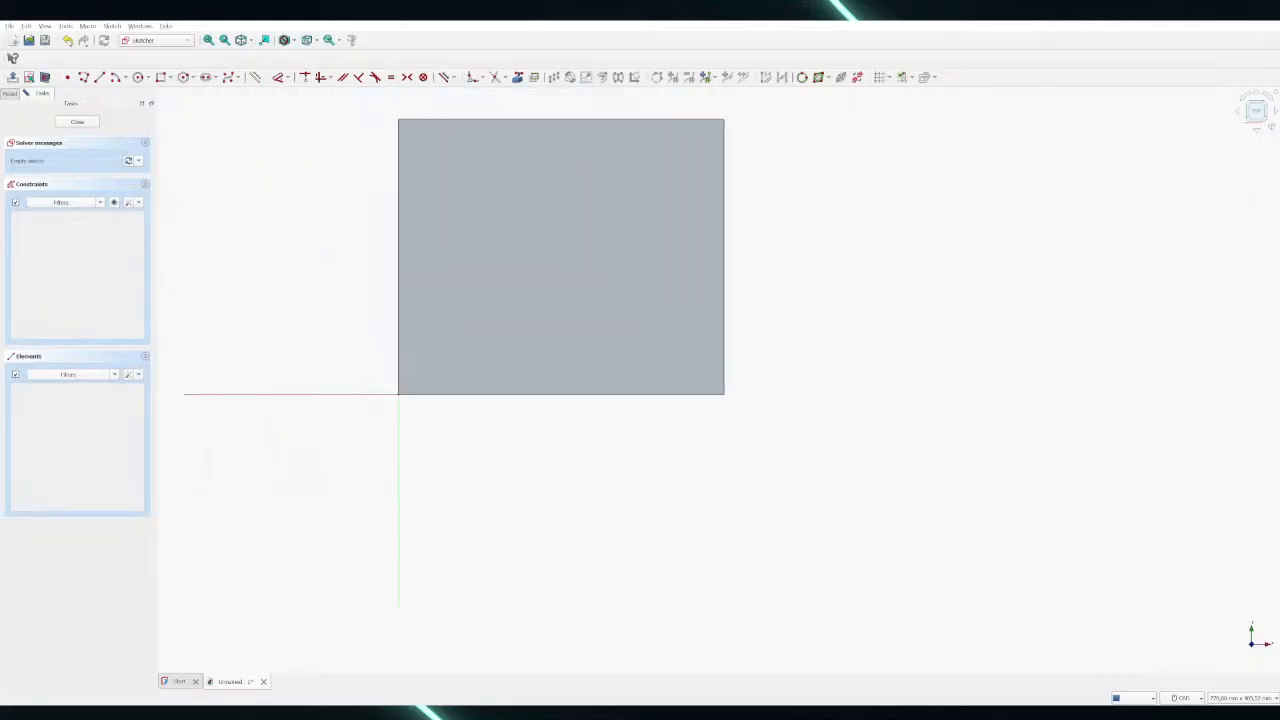
Examine how the block sits relative to the empty sketch's axes from corner, side and tilted front views
click(1252, 126)
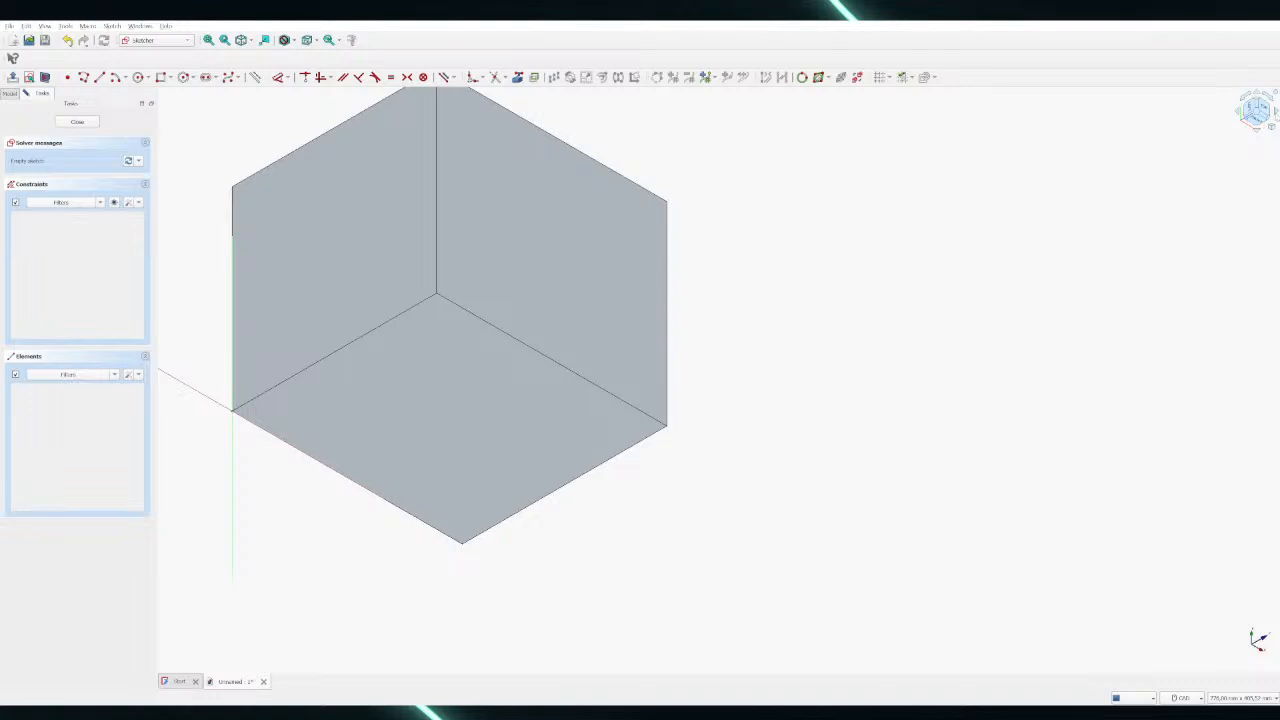
click(1256, 122)
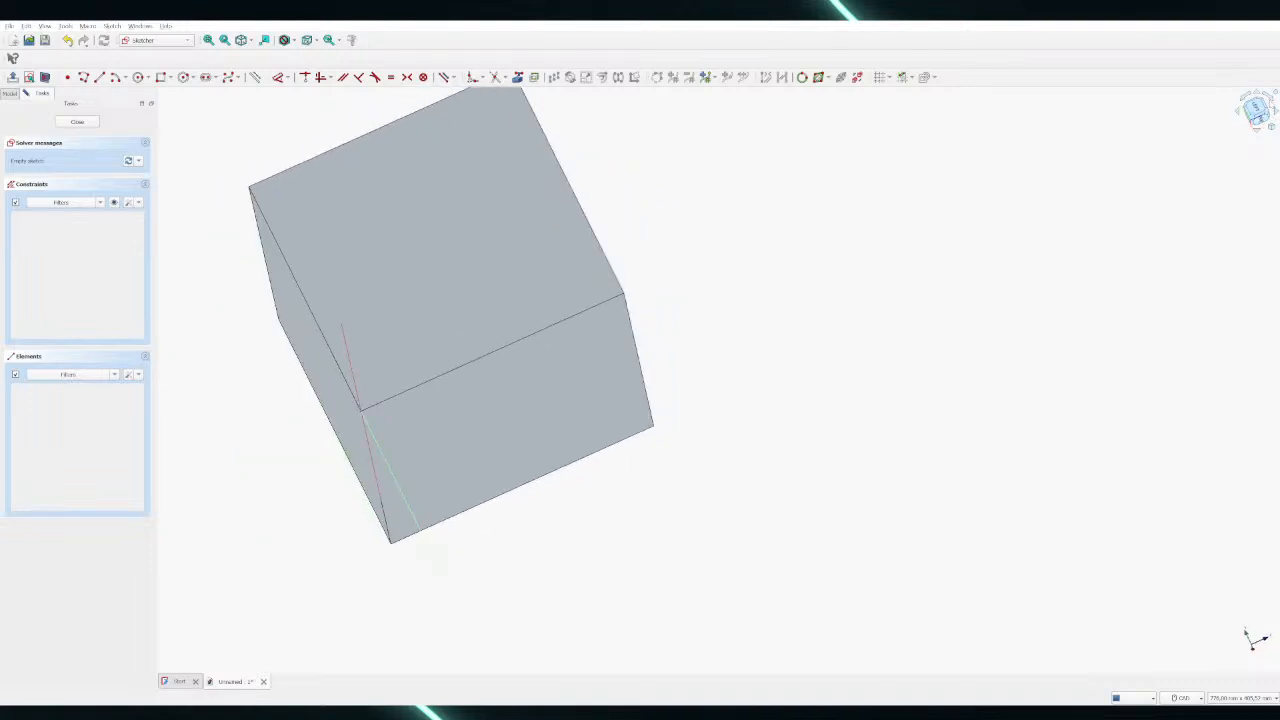
click(1268, 100)
click(1268, 100)
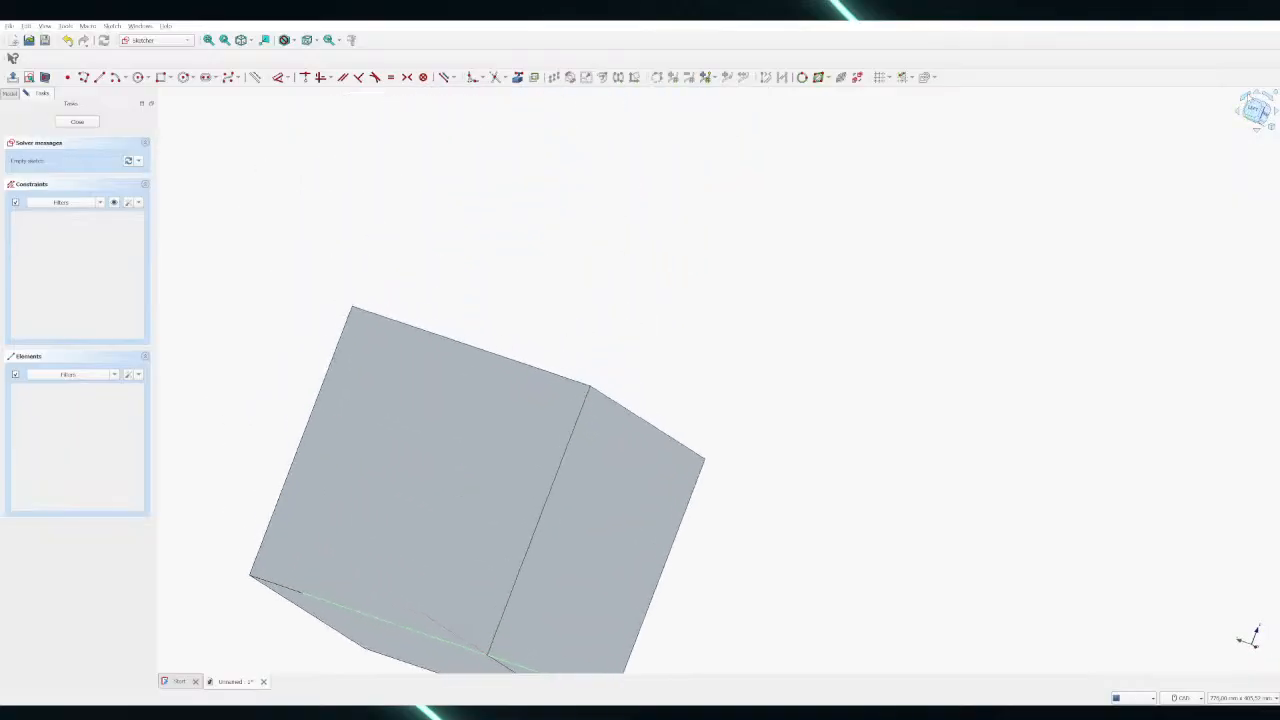
click(1257, 110)
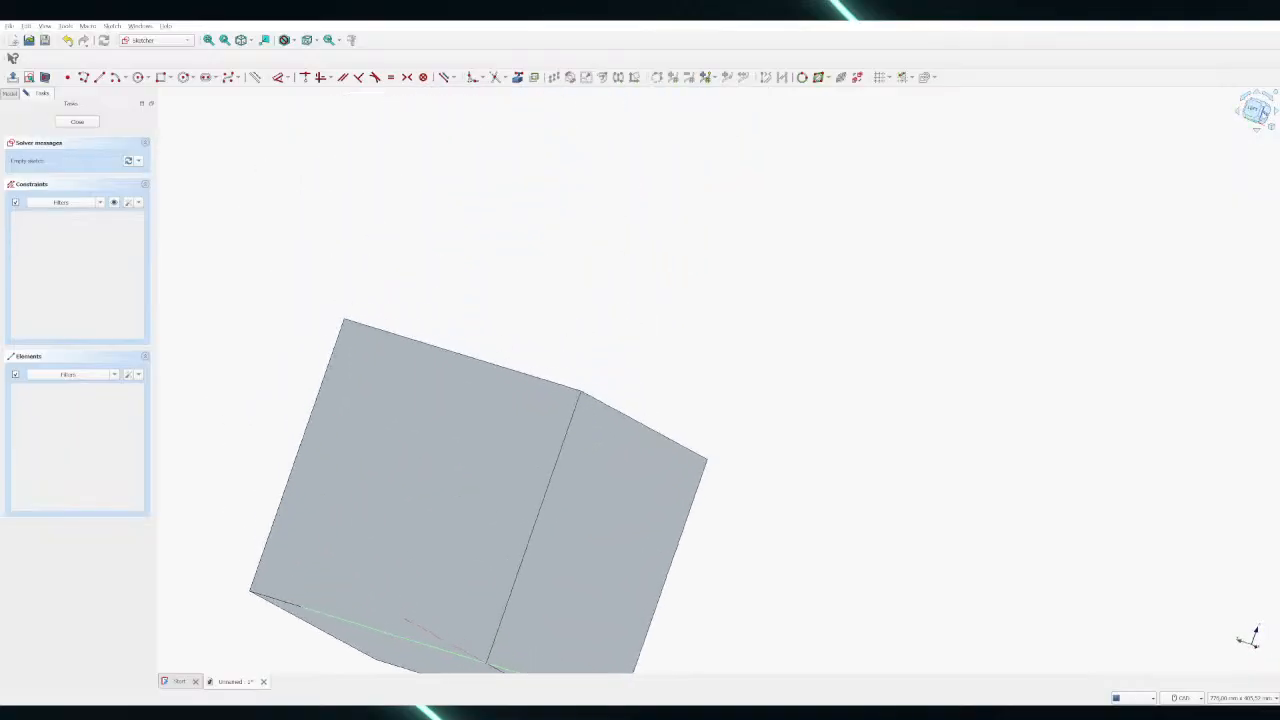
middle_drag(777, 400, 858, 89)
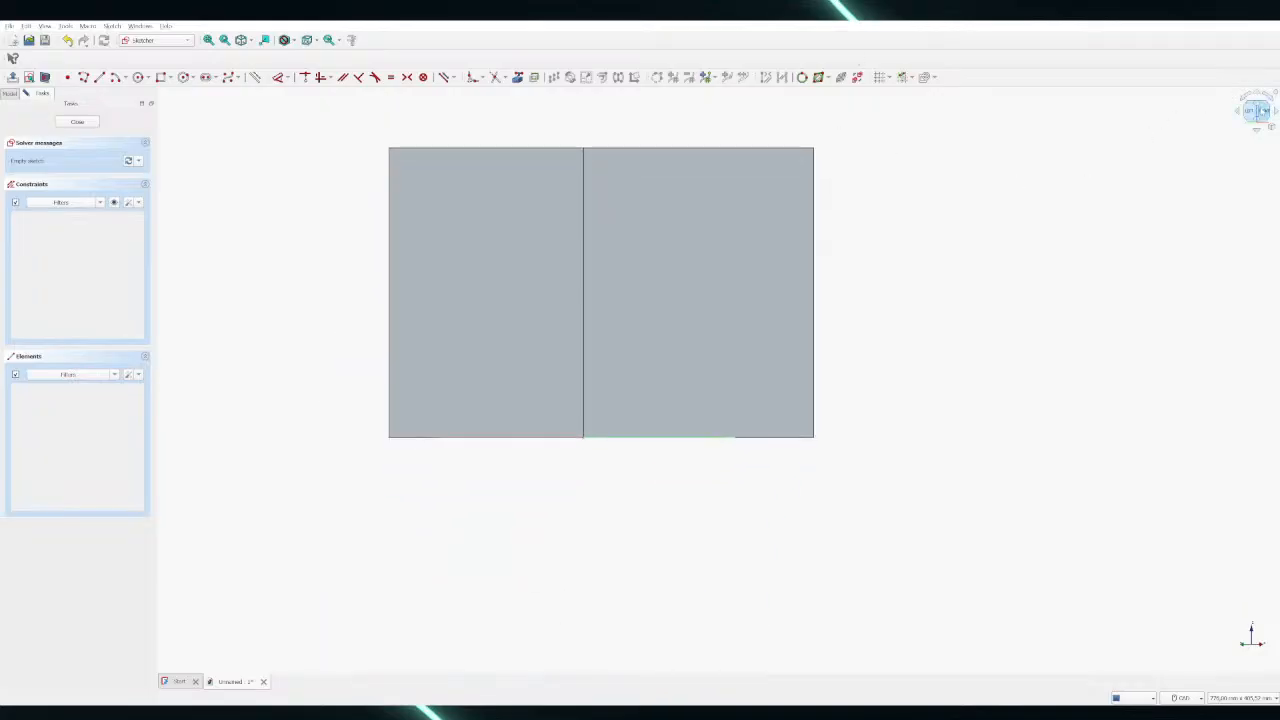
click(1258, 110)
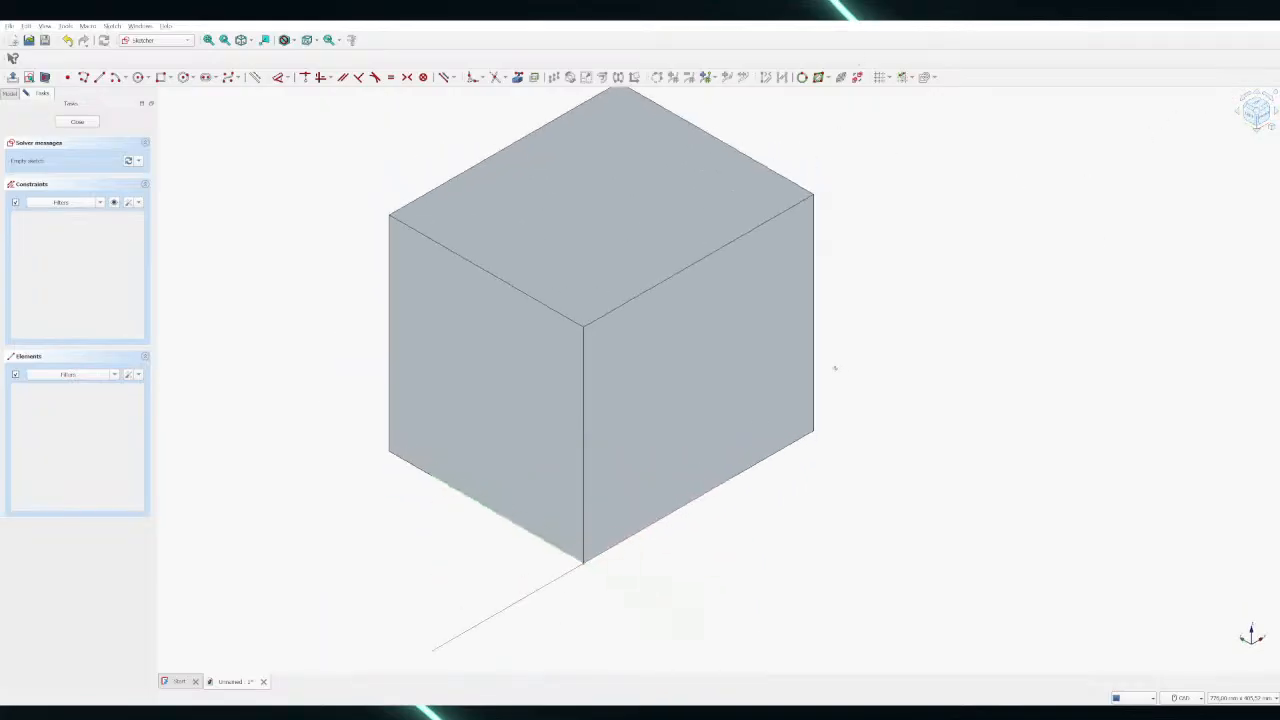
middle_drag(834, 366, 804, 374)
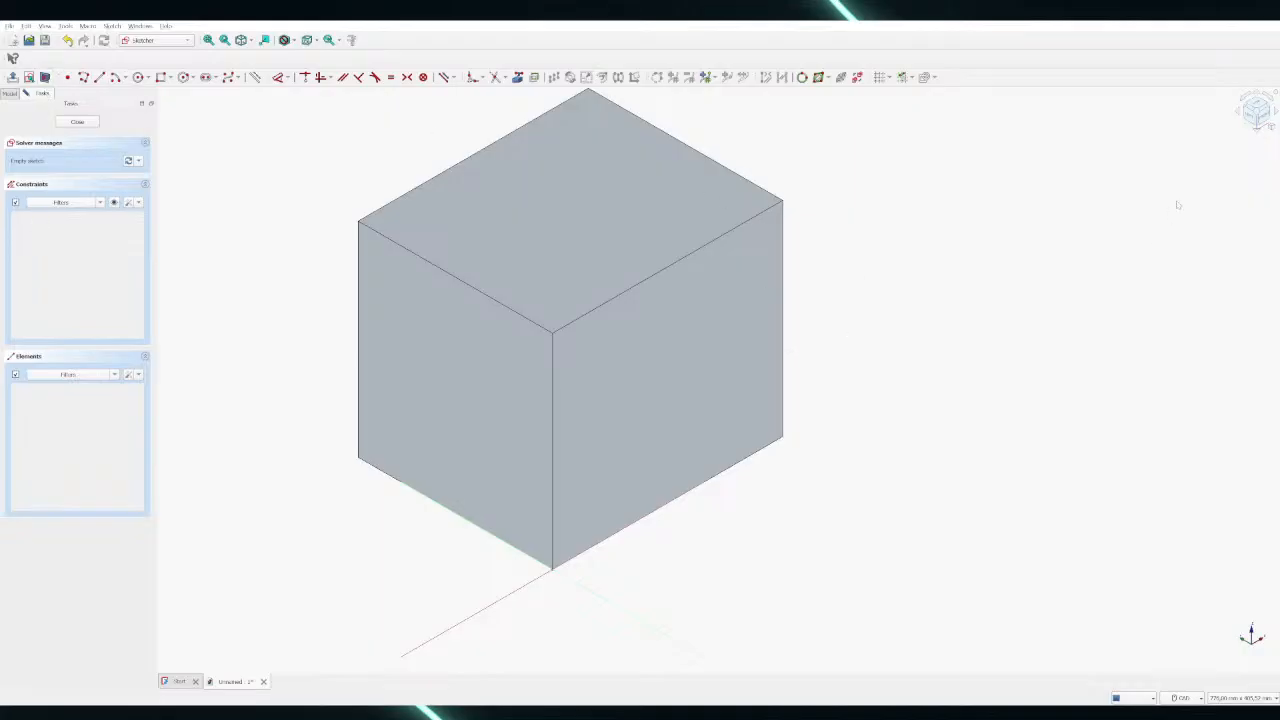
click(1256, 110)
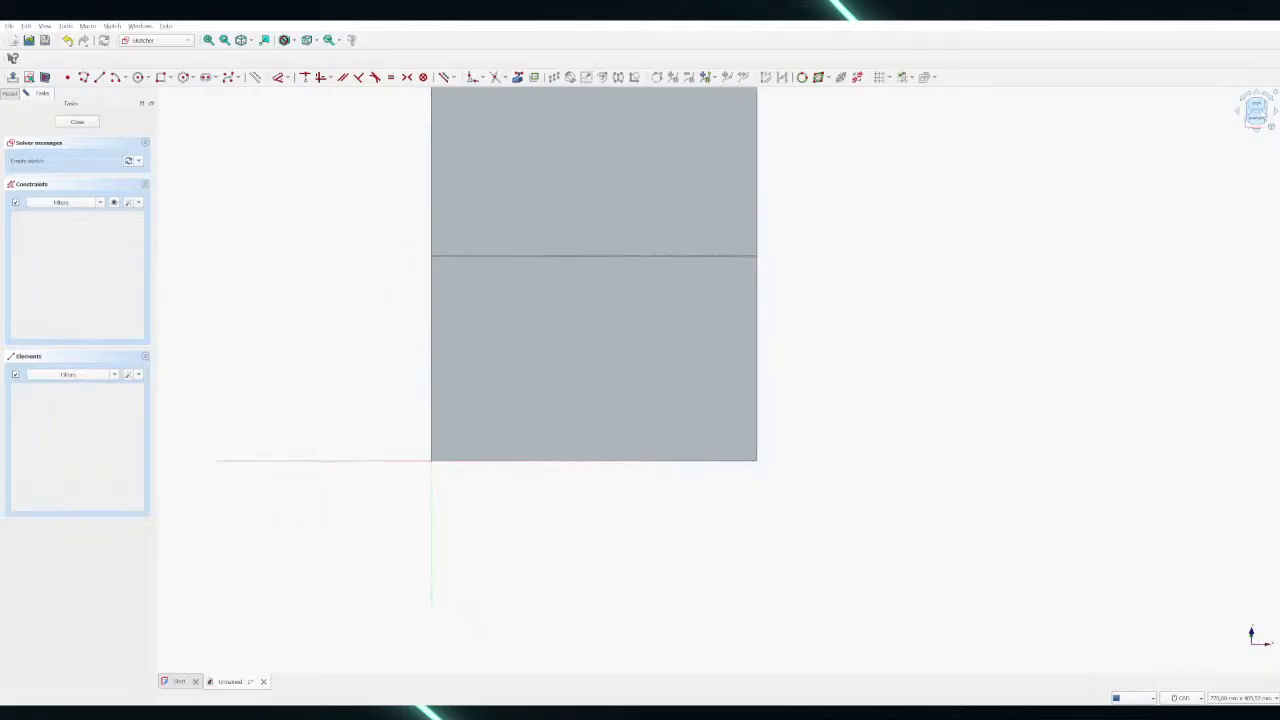
Try placing trial points in the empty sketch inside and beside the block, undo them and close the sketch
scroll(459, 409, up, 3)
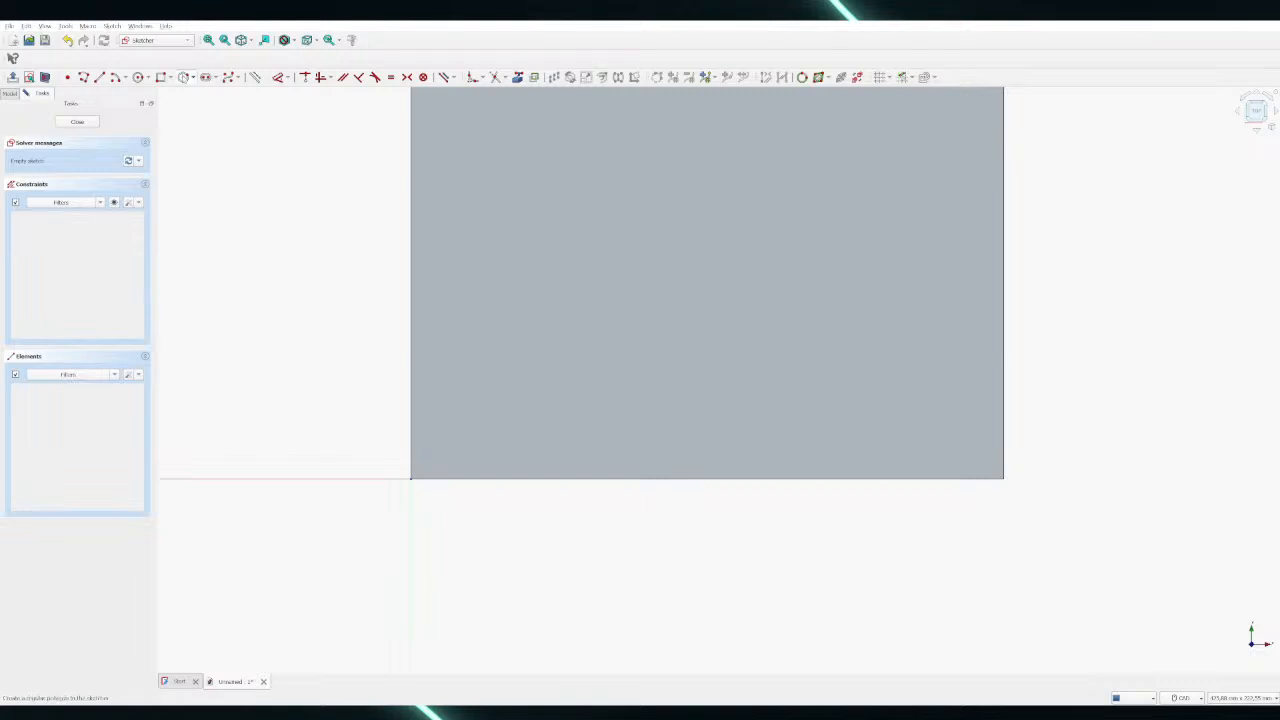
click(160, 78)
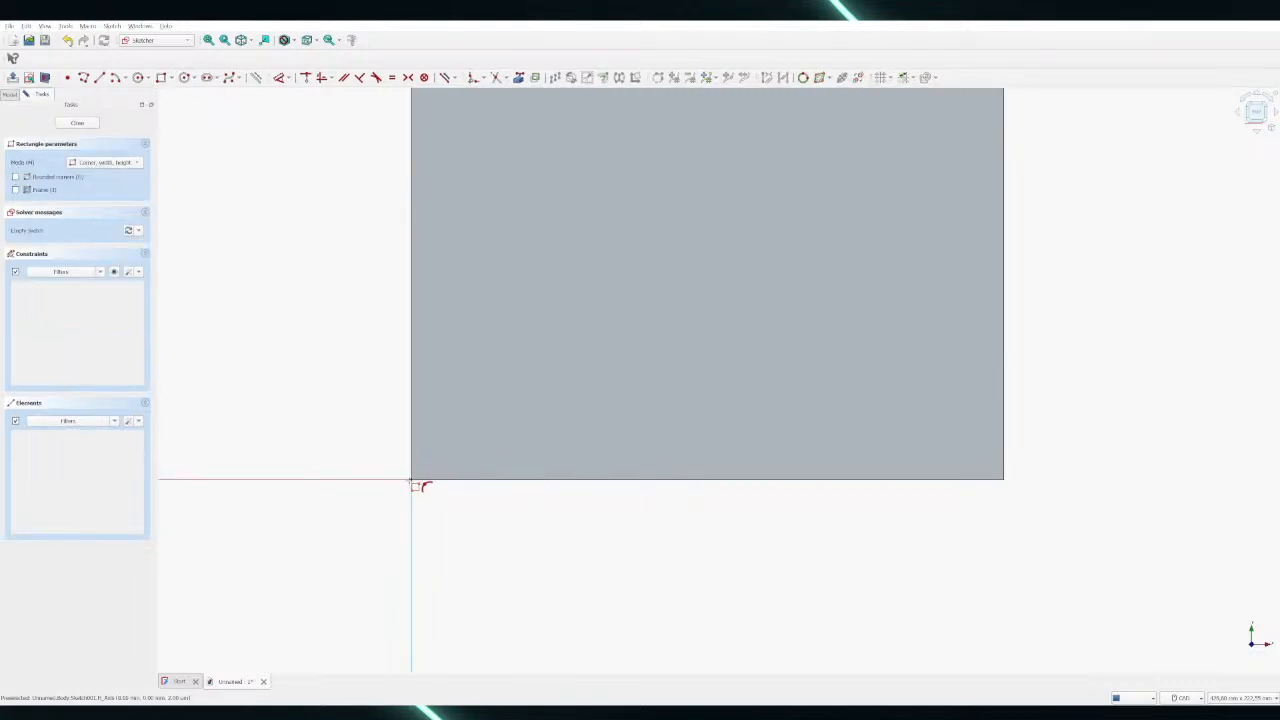
click(68, 78)
click(615, 455)
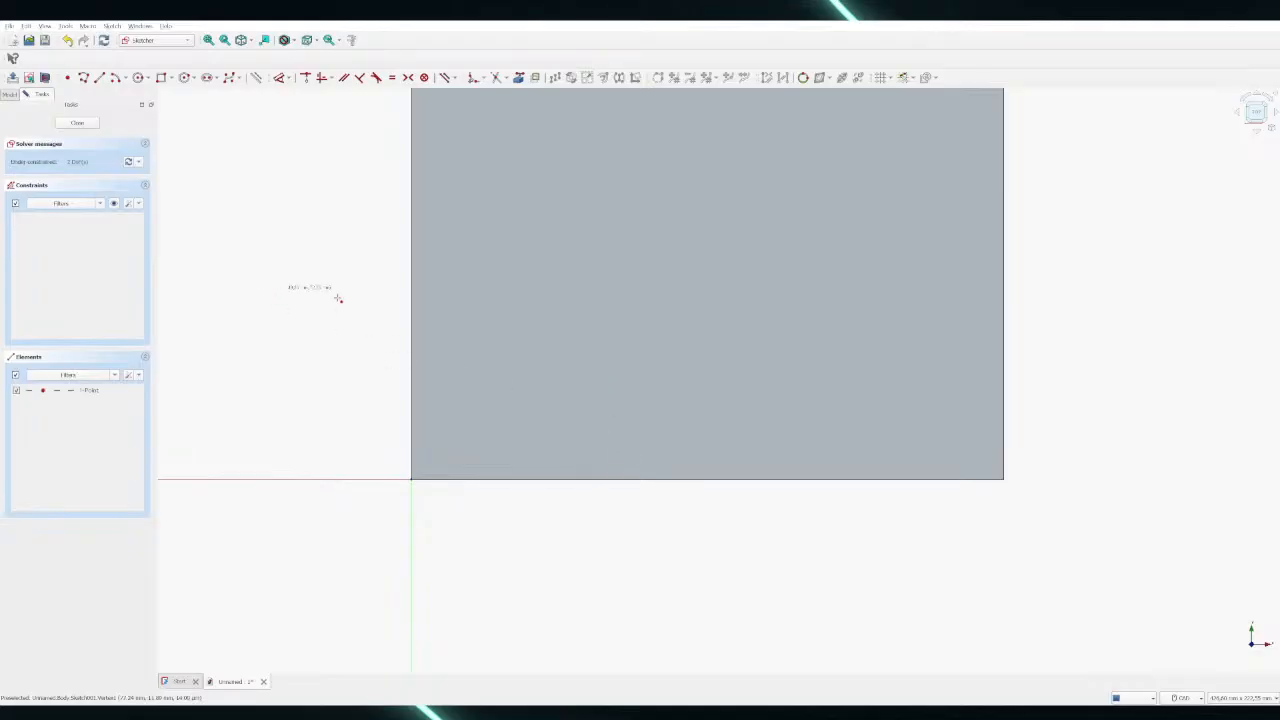
click(1252, 122)
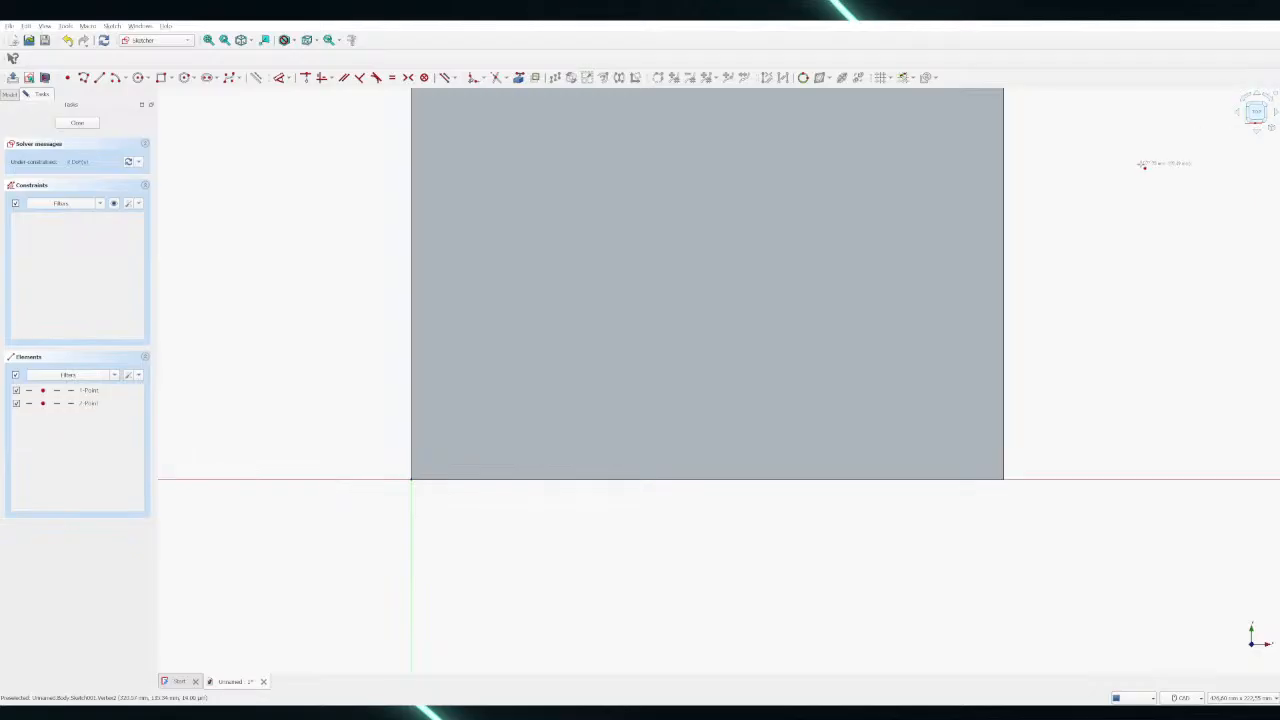
key(ctrl+z)
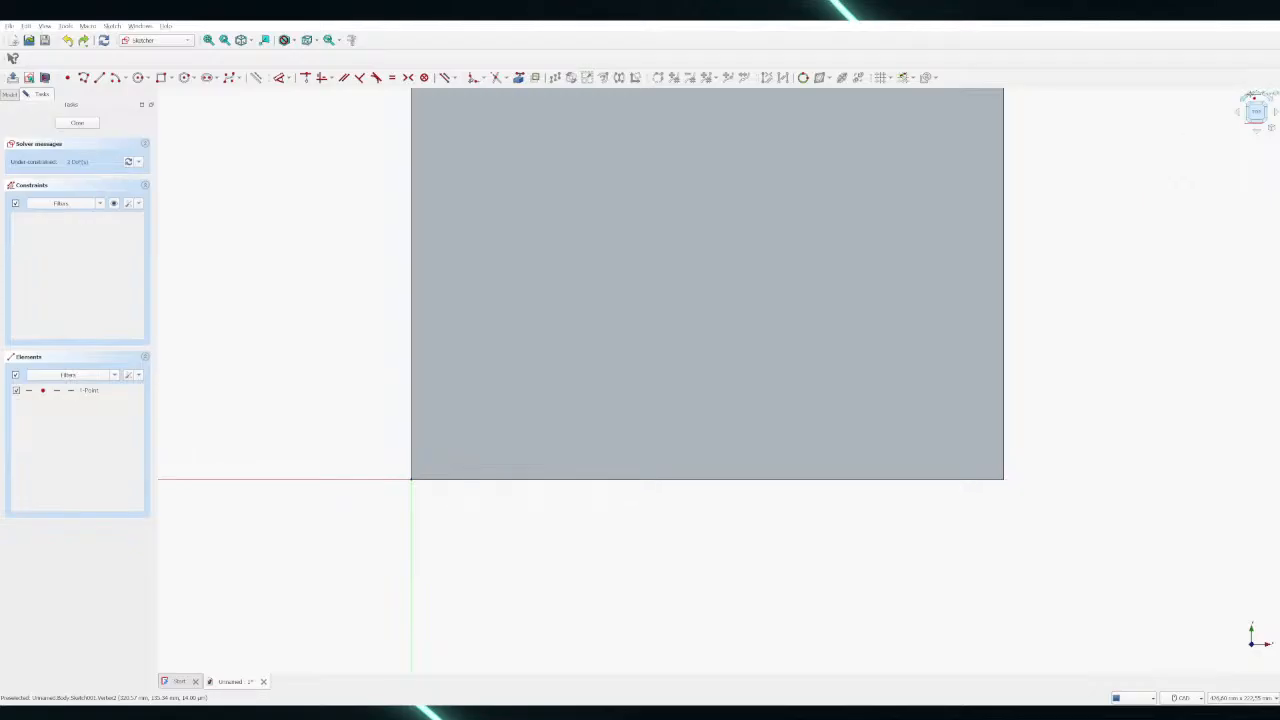
click(1256, 95)
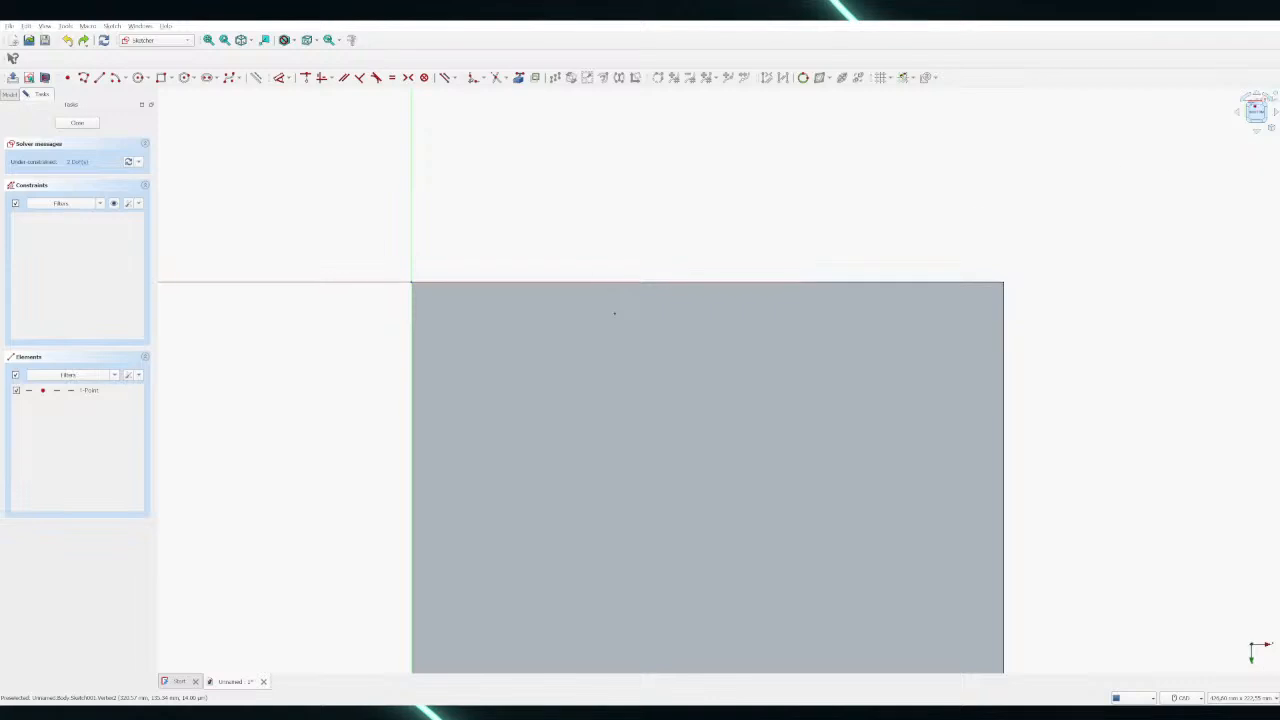
click(80, 123)
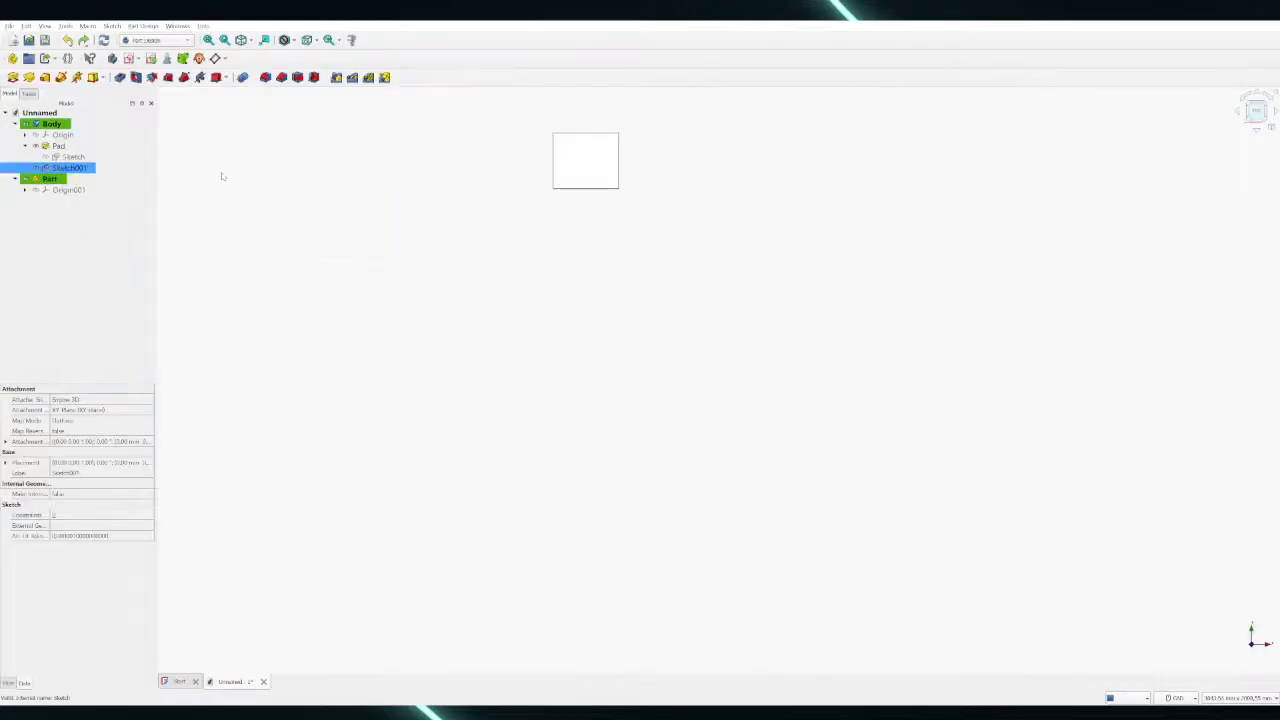
Reopen the empty sketch on the XY plane and orient the model so the block's bottom face is seen straight on
double_click(72, 168)
scroll(484, 146, up, 5)
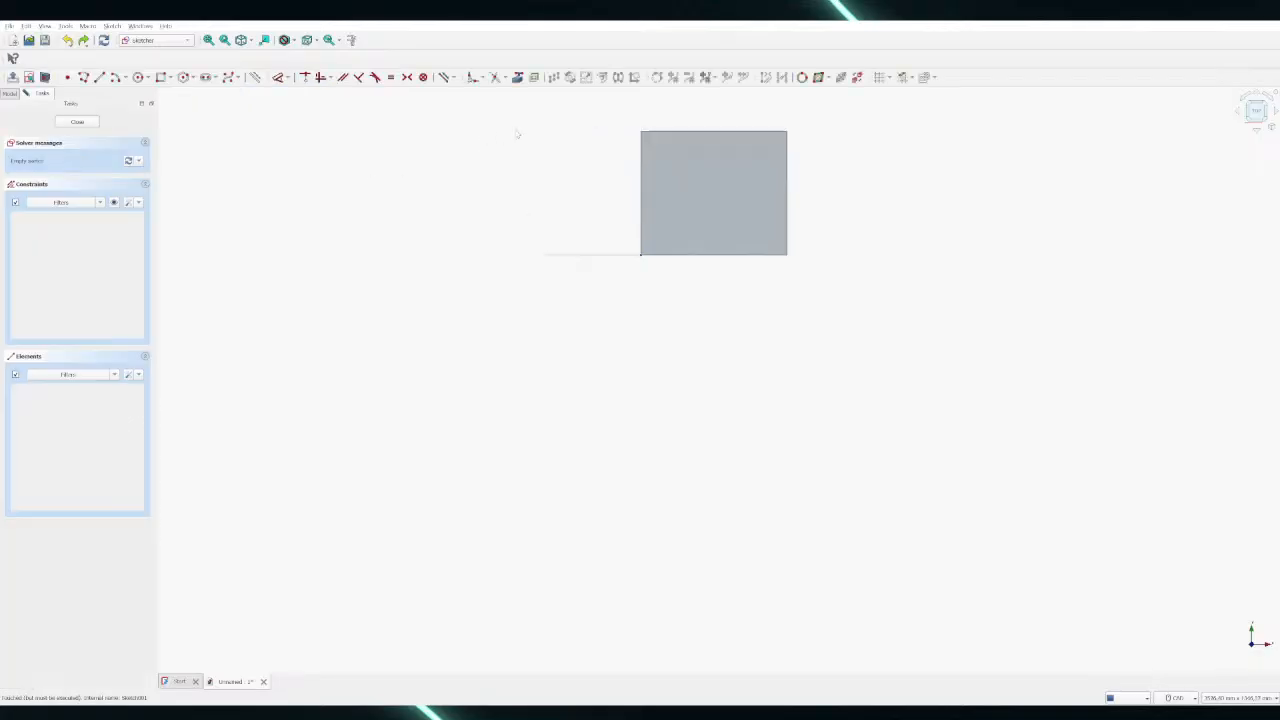
scroll(990, 252, up, 2)
scroll(841, 332, up, 2)
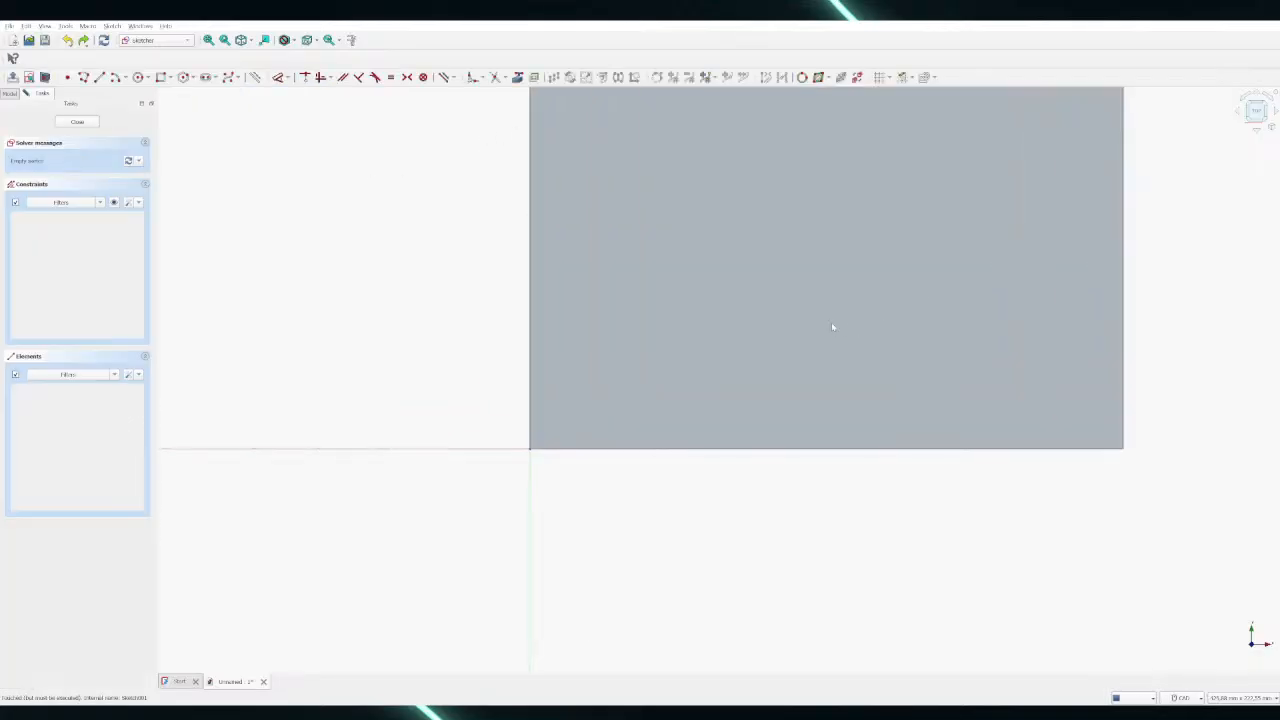
click(1256, 134)
scroll(771, 168, down, 8)
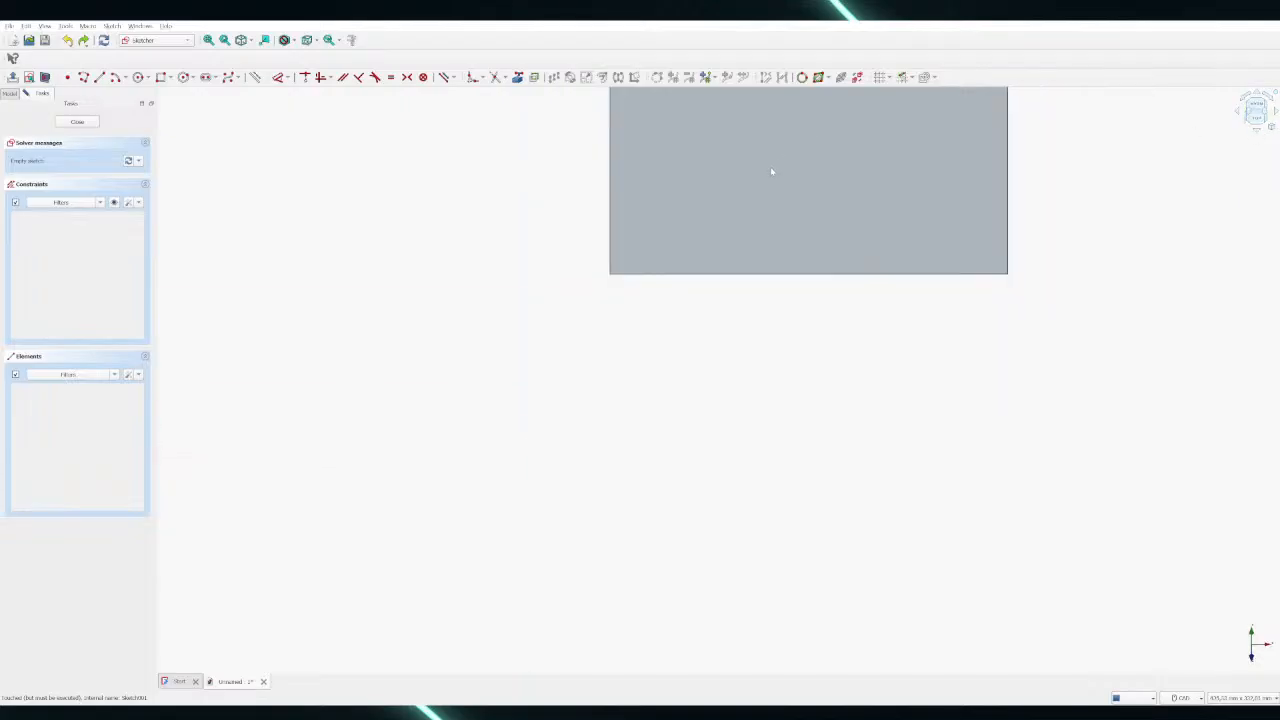
scroll(812, 144, up, 6)
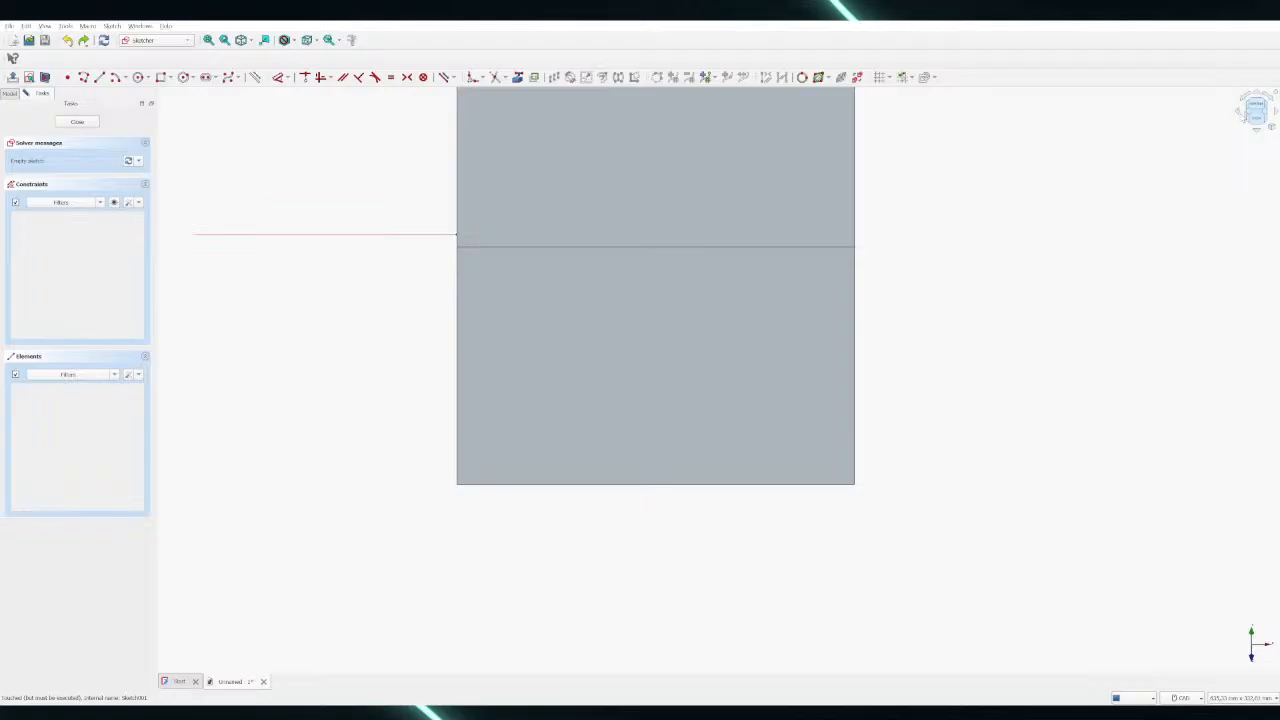
click(1250, 106)
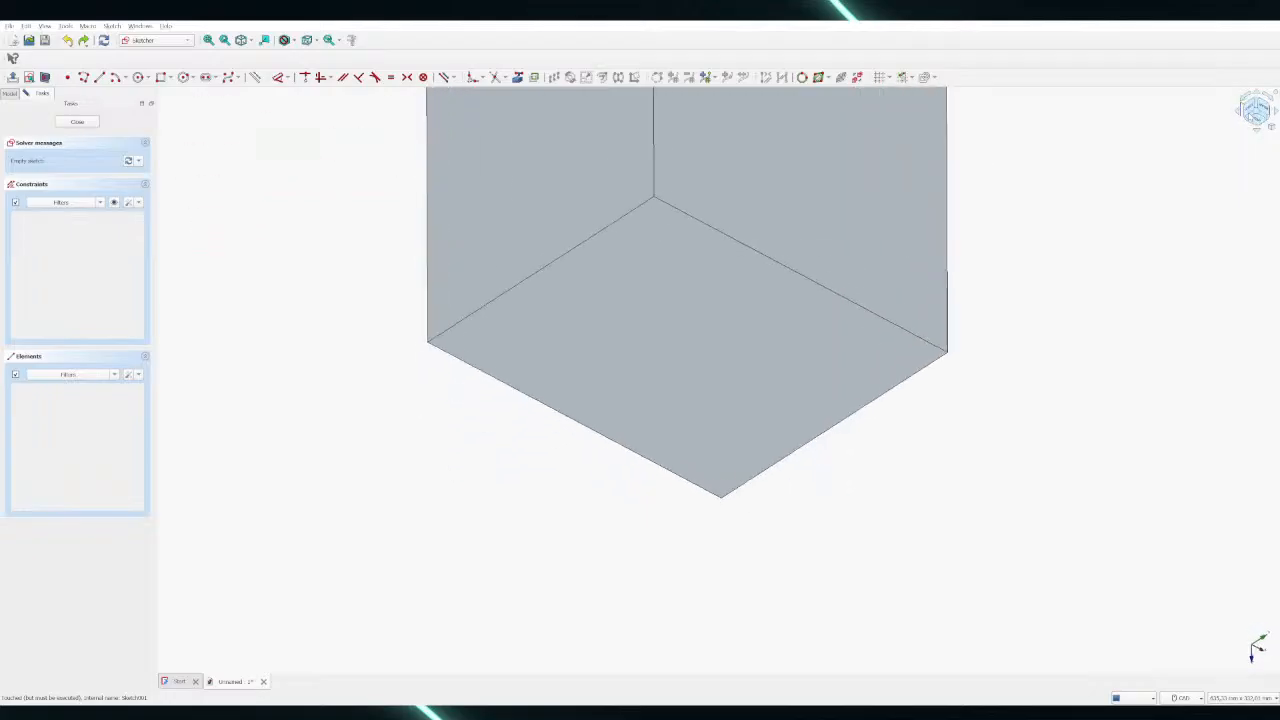
click(1256, 112)
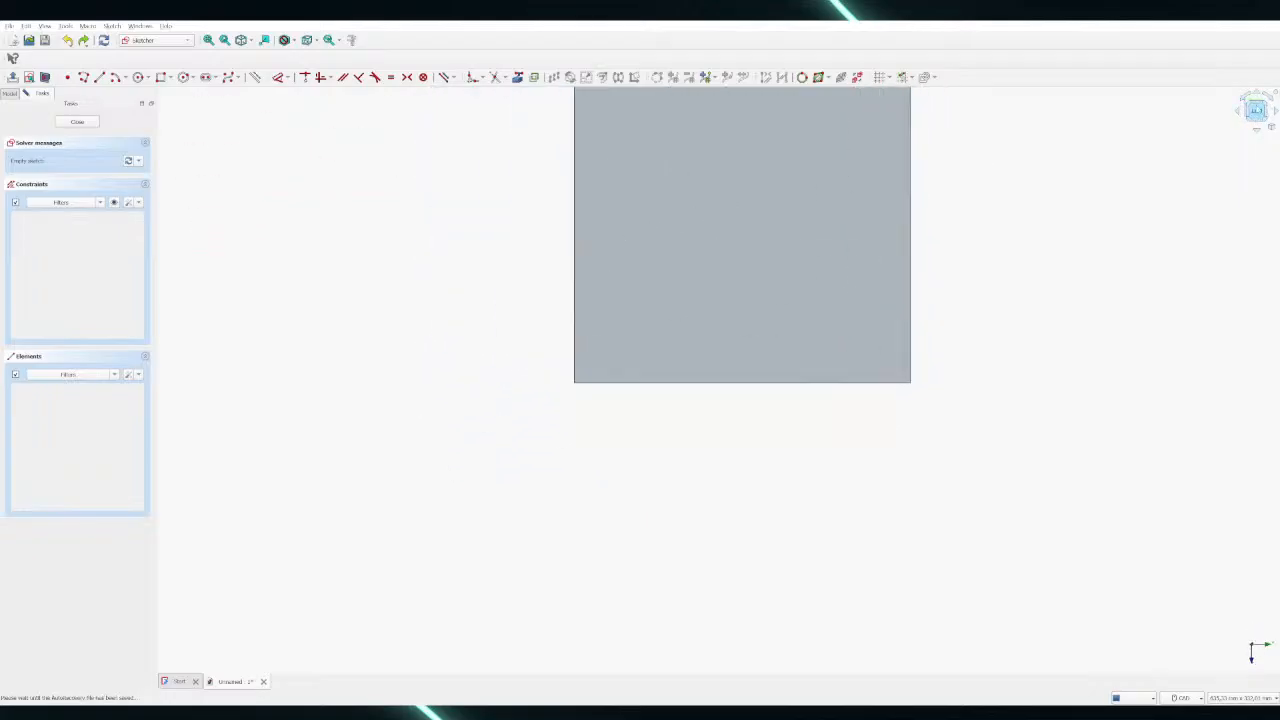
click(1256, 112)
click(1256, 110)
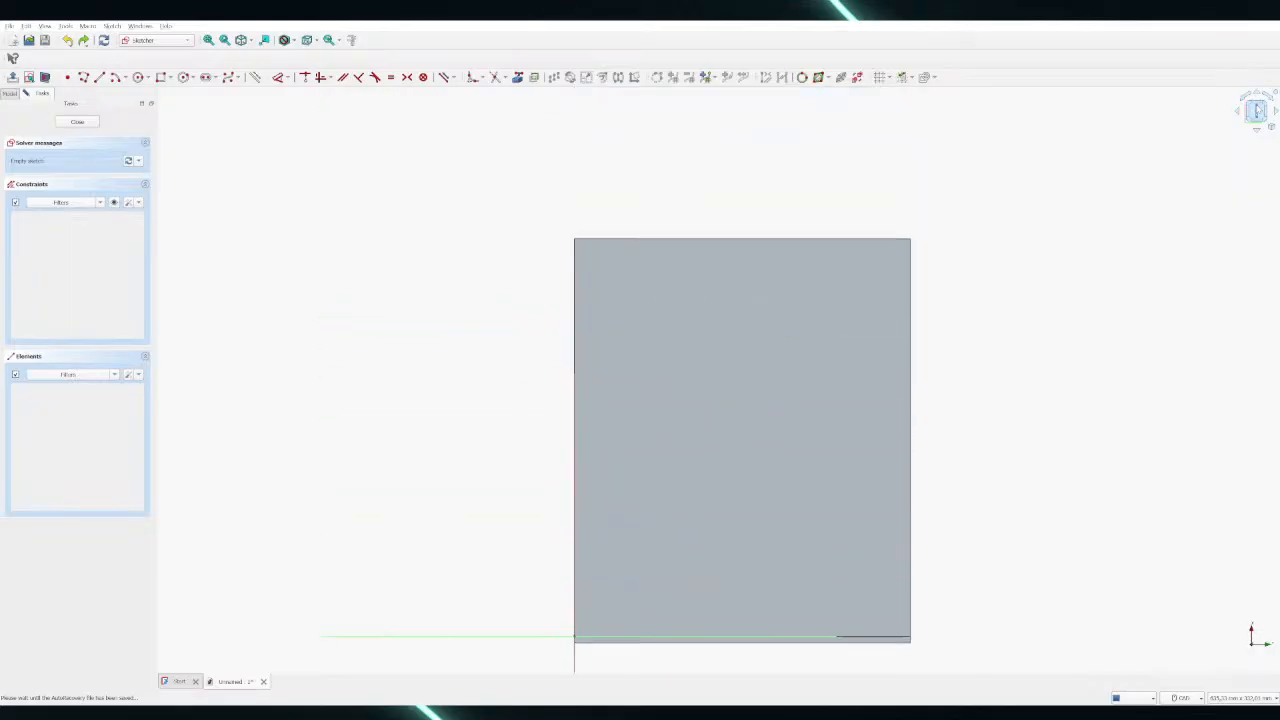
click(1256, 110)
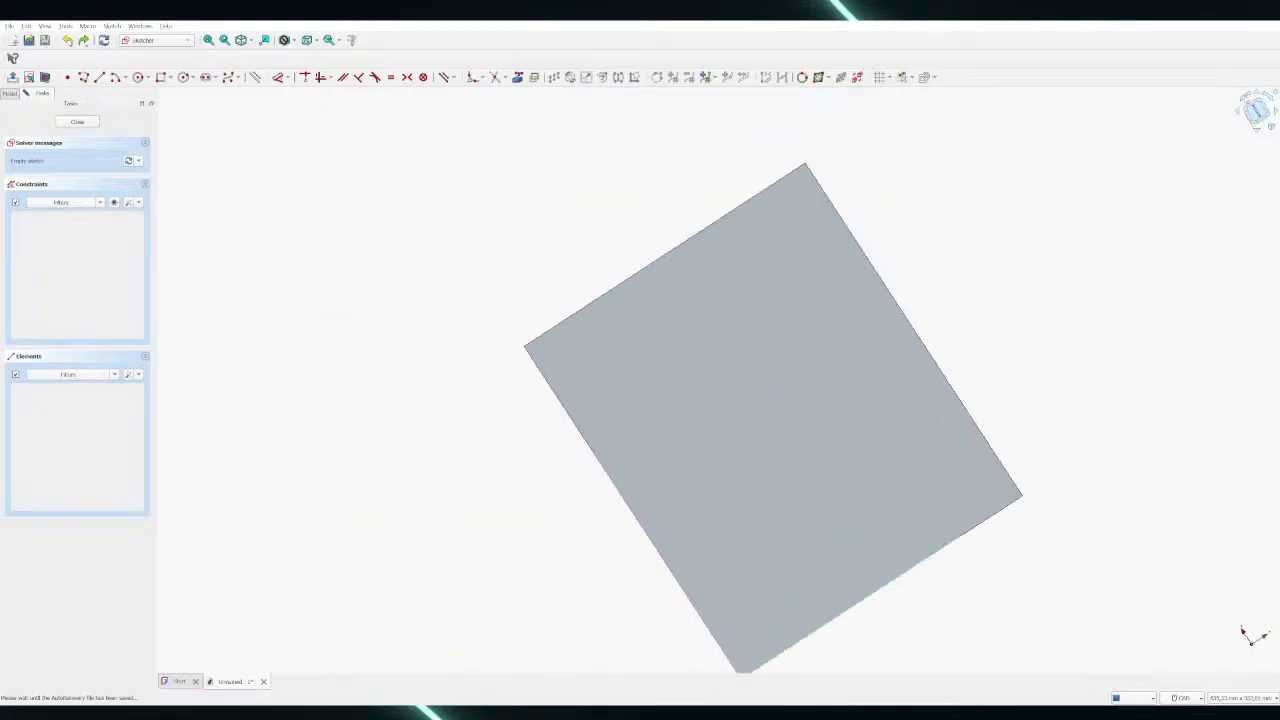
click(1256, 110)
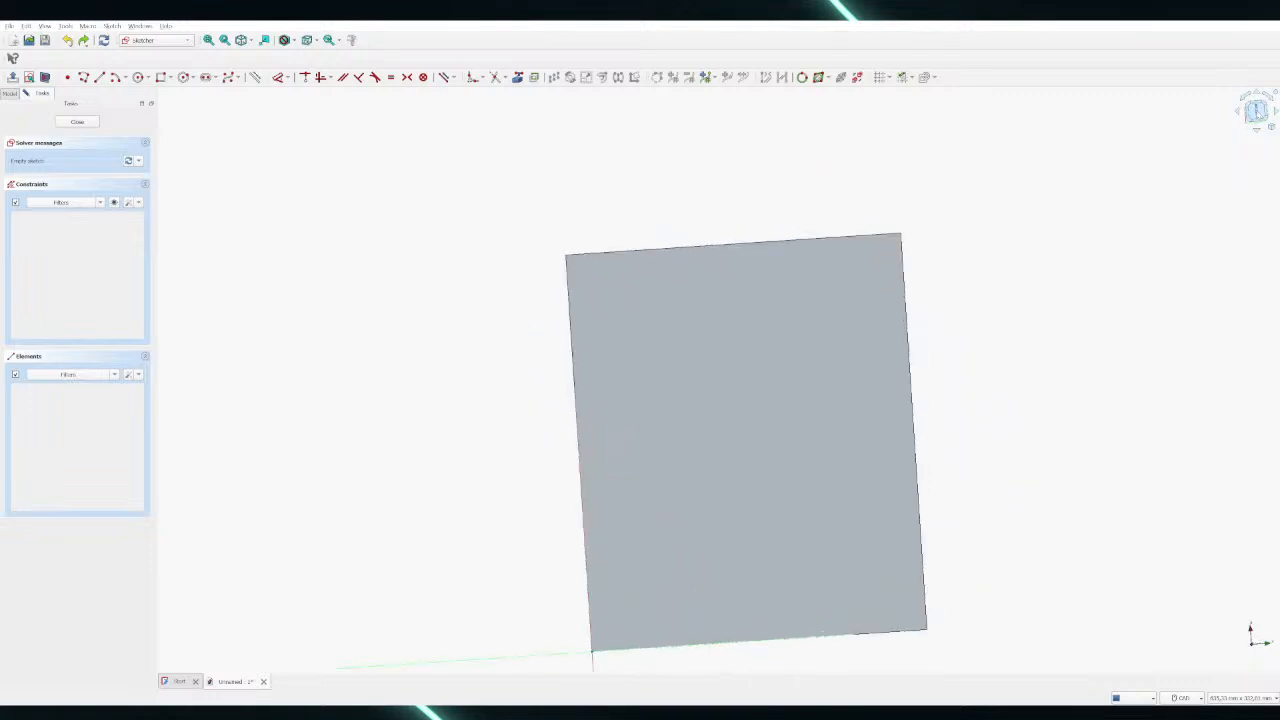
click(1256, 110)
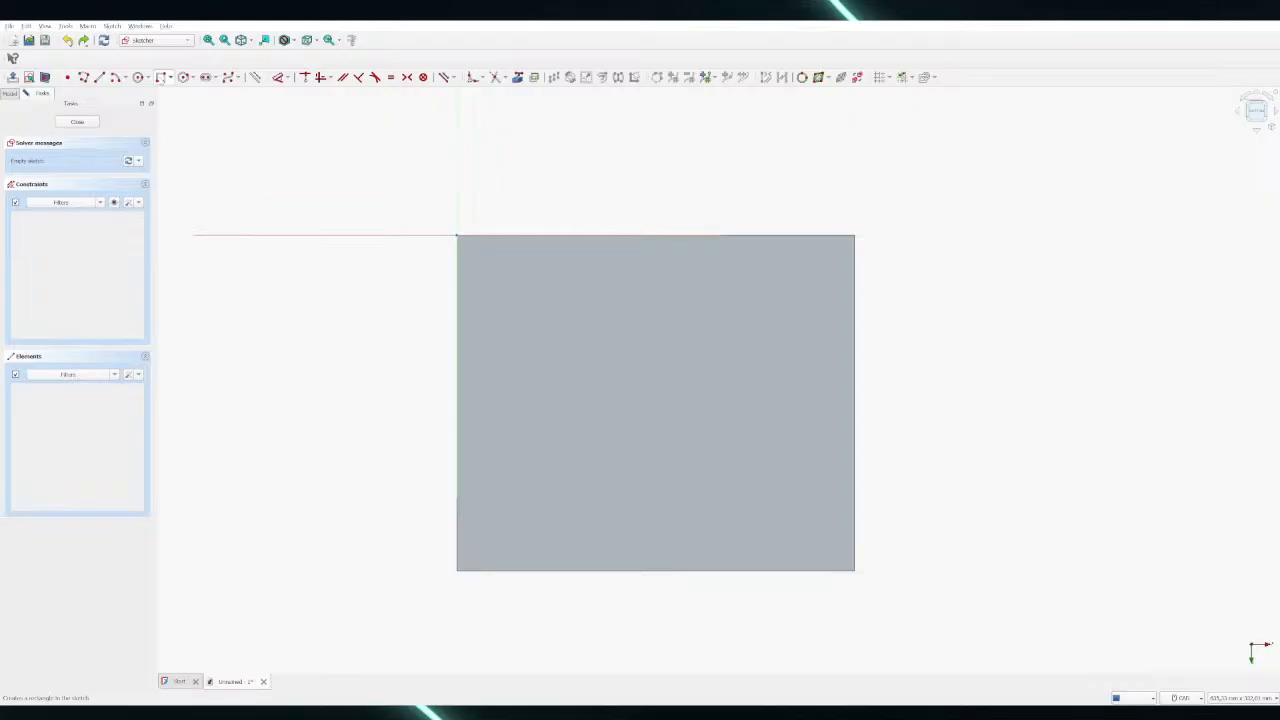
click(161, 77)
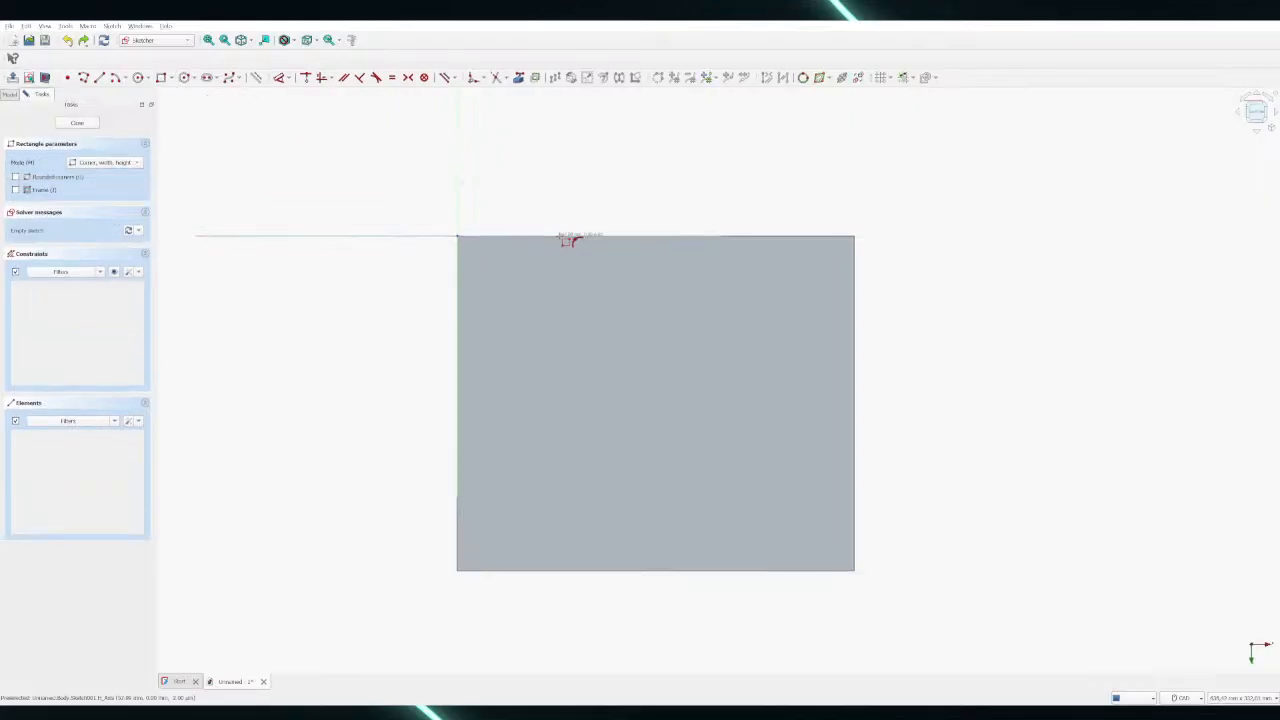
click(567, 241)
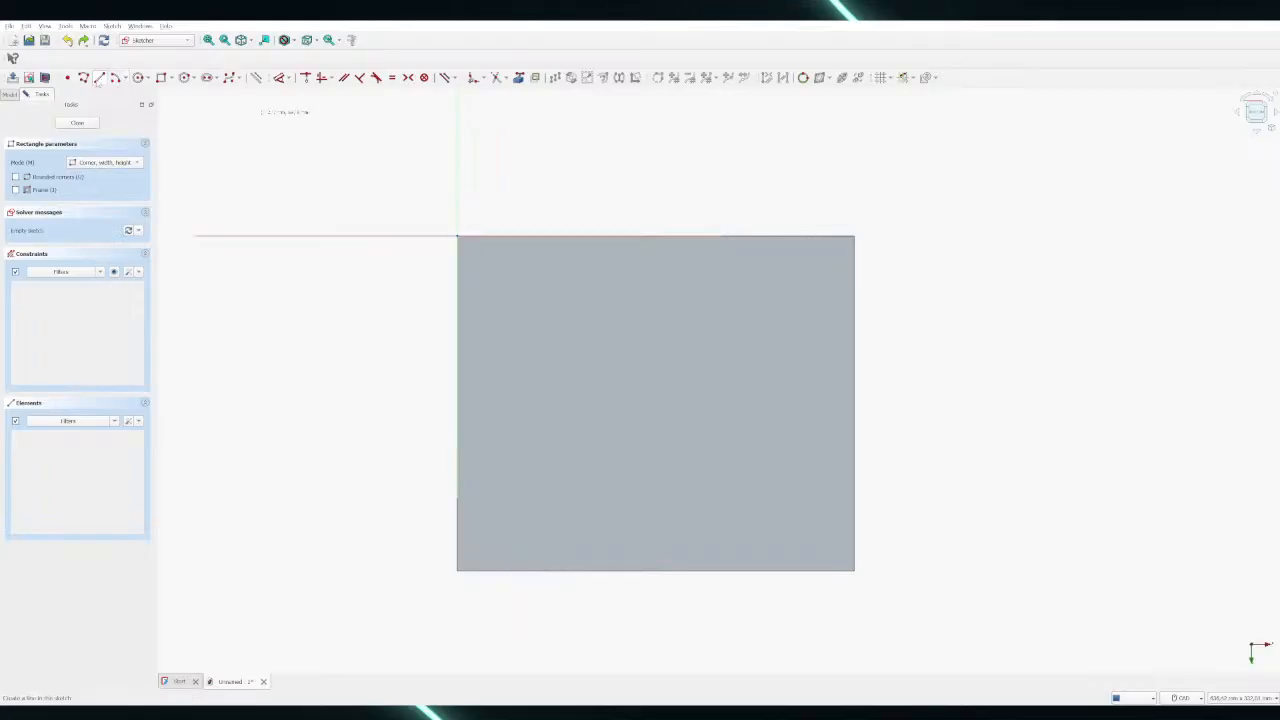
click(99, 78)
click(458, 569)
click(457, 237)
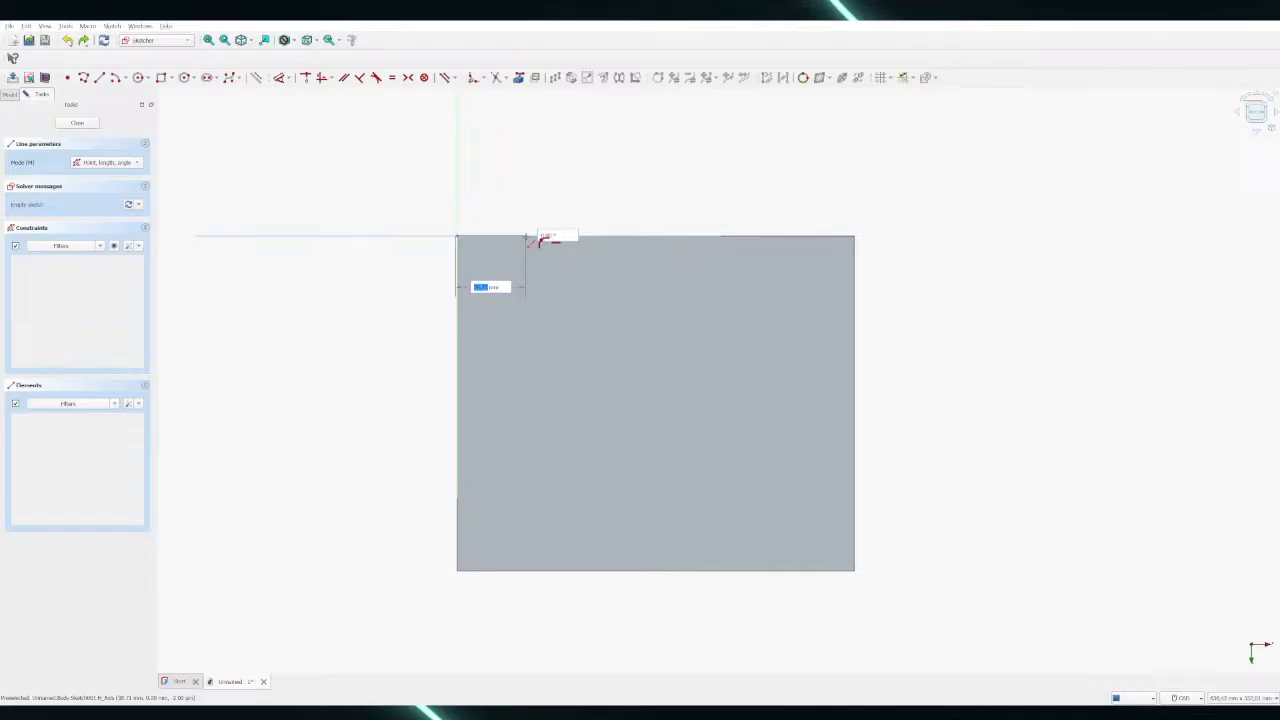
text(5)
key(Escape)
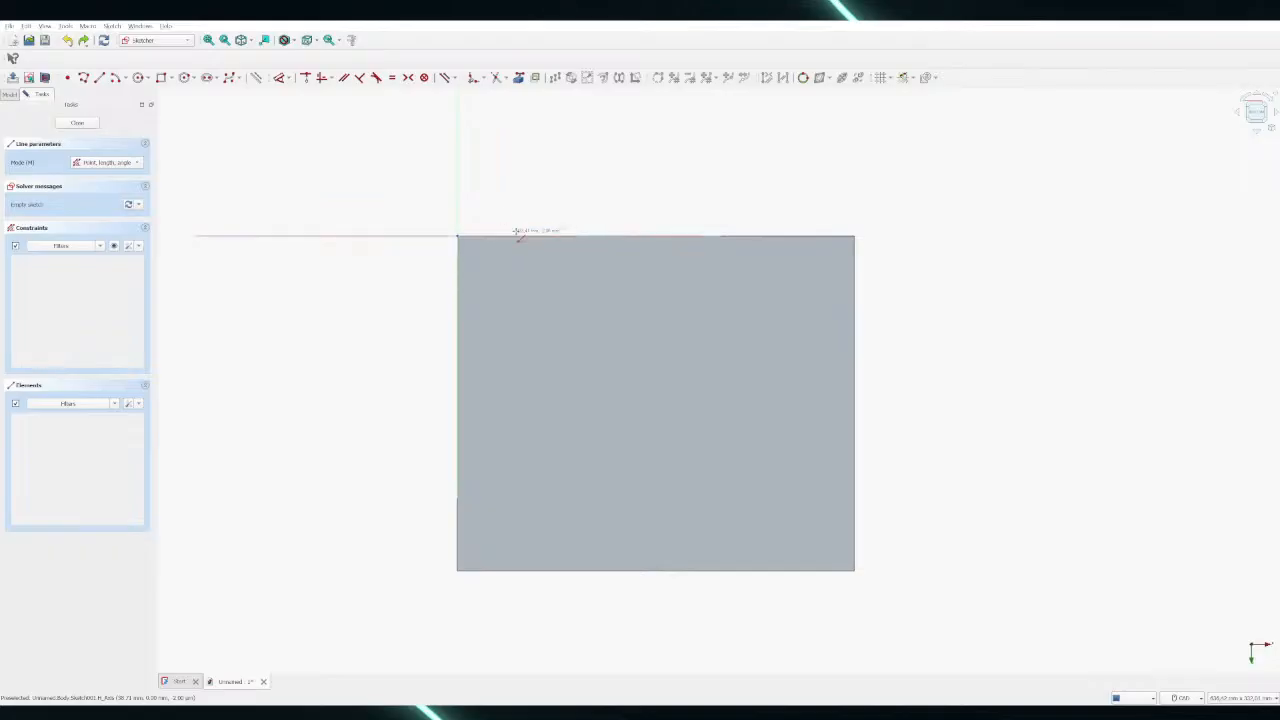
Draw a 25 mm line at 0° from the sketch origin along the horizontal axis on the block's bottom edge
click(460, 237)
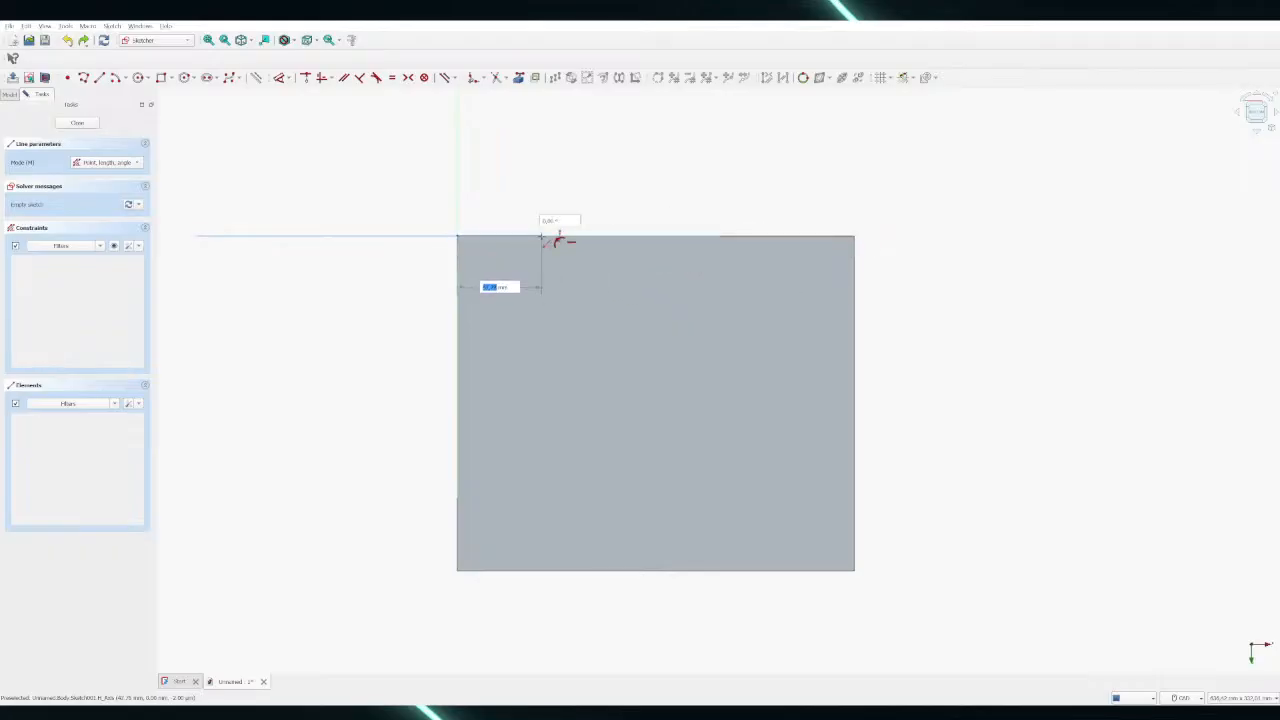
key(Tab)
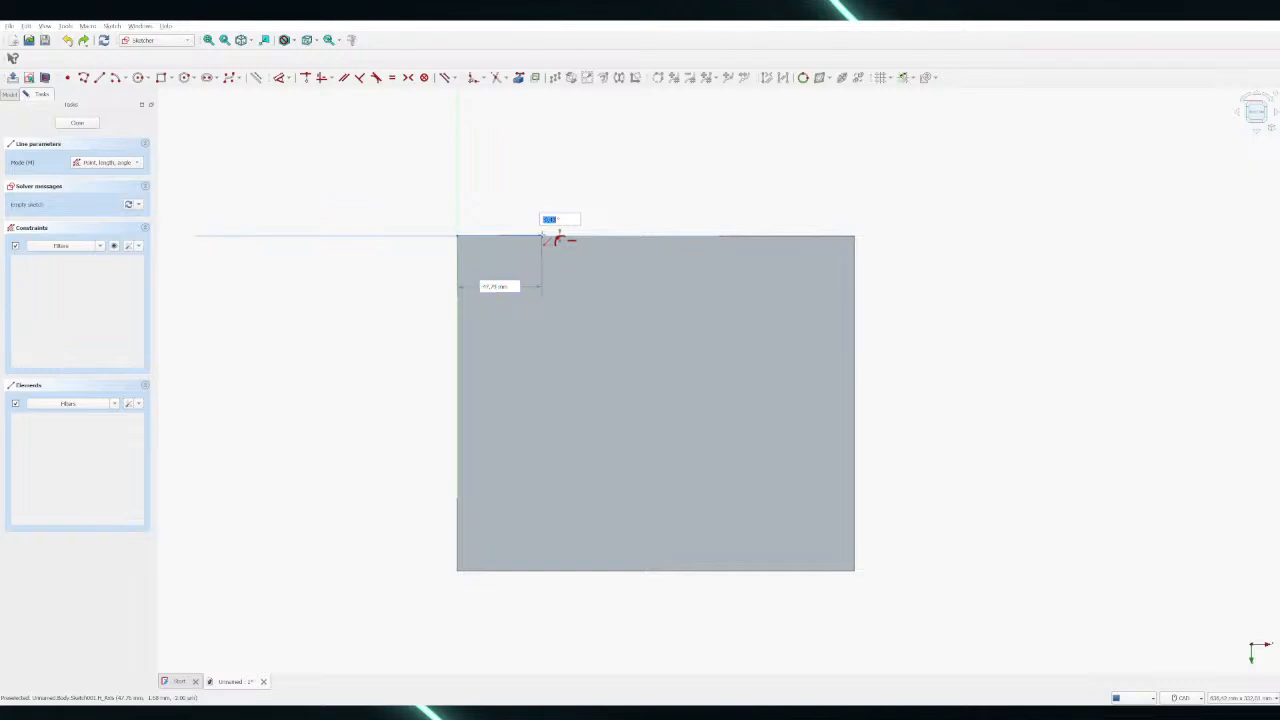
text(0)
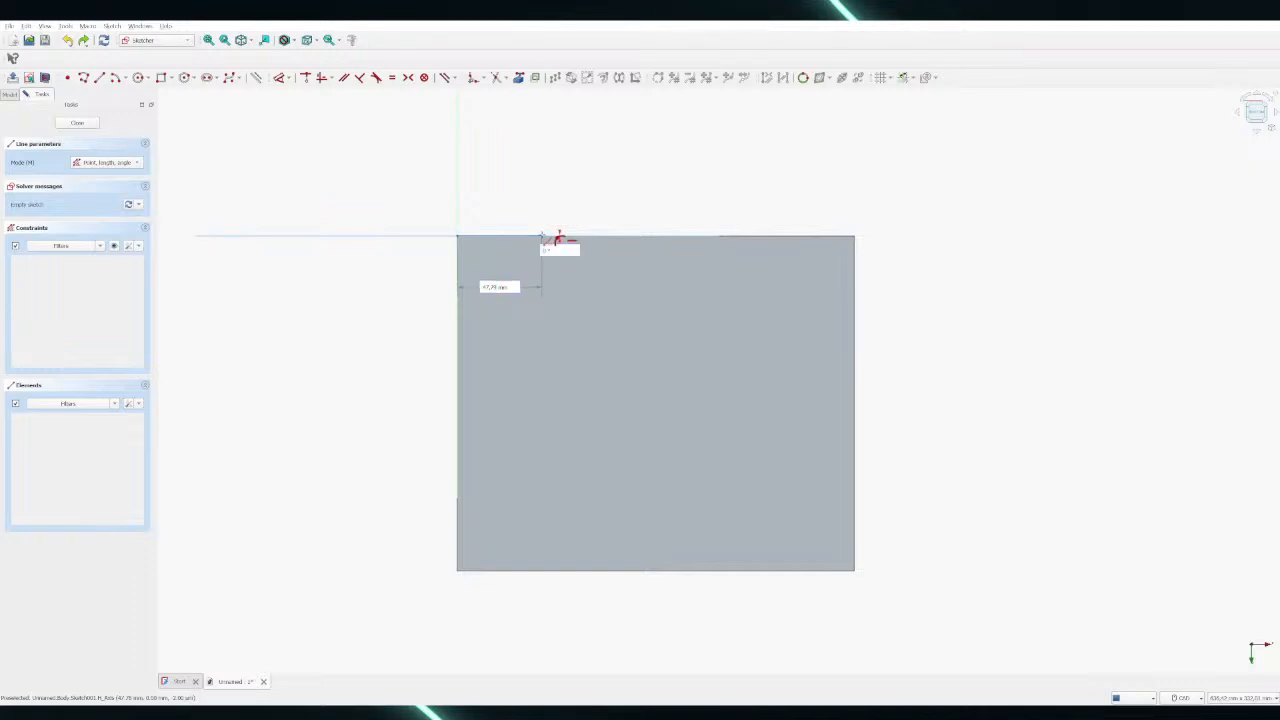
key(Tab)
text(5)
text(5)
key(Return)
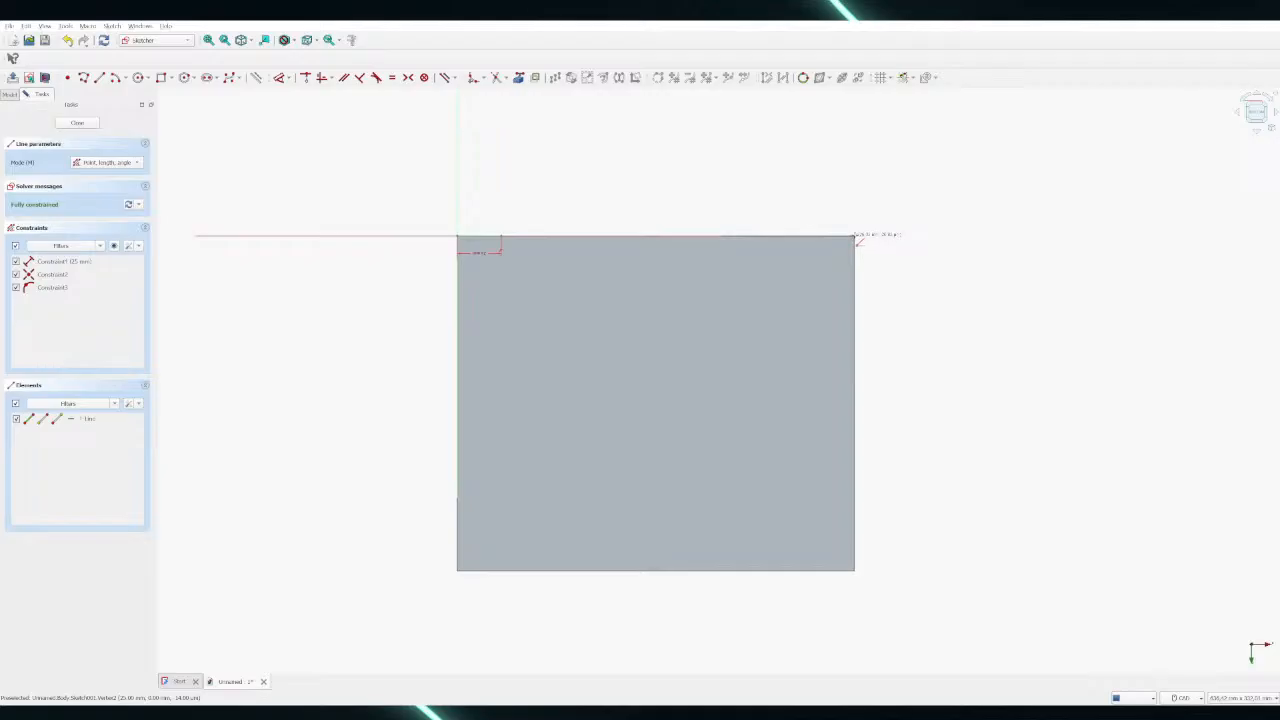
Draw a rectangle 175 mm wide and 165 mm high on the block's bottom face, starting at the free end of the 25 mm line
scroll(700, 214, up, 3)
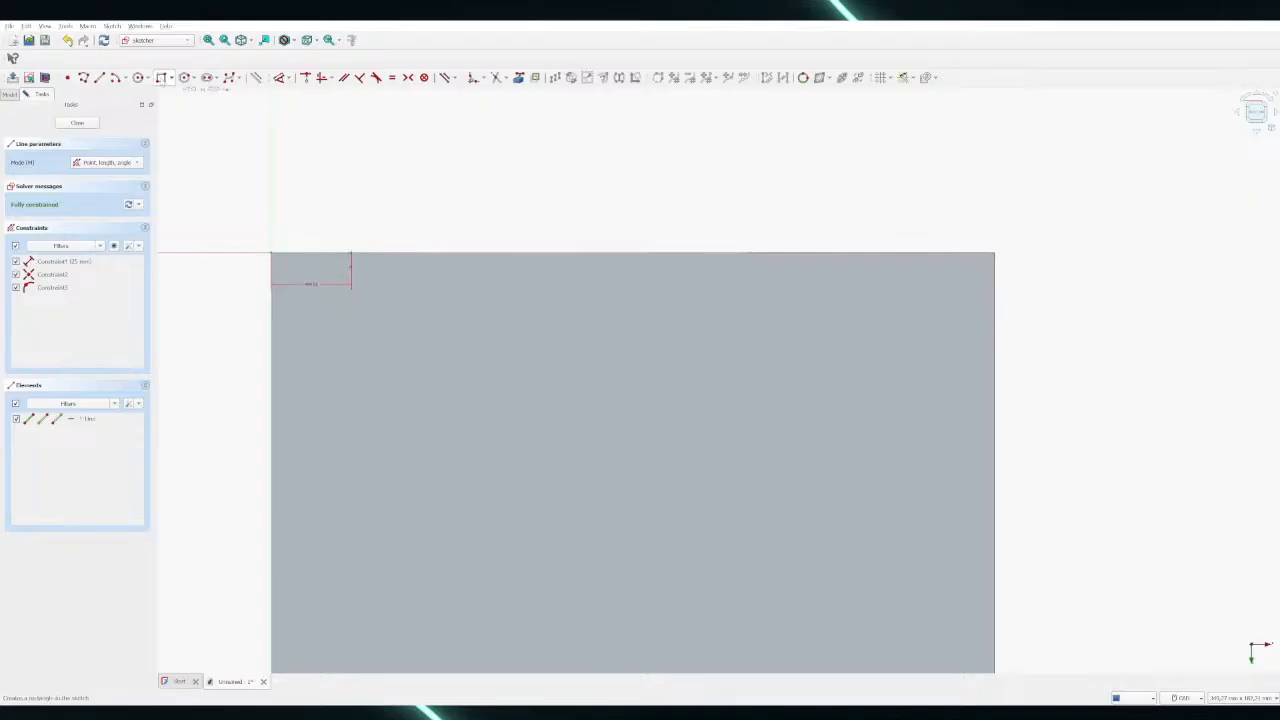
click(161, 77)
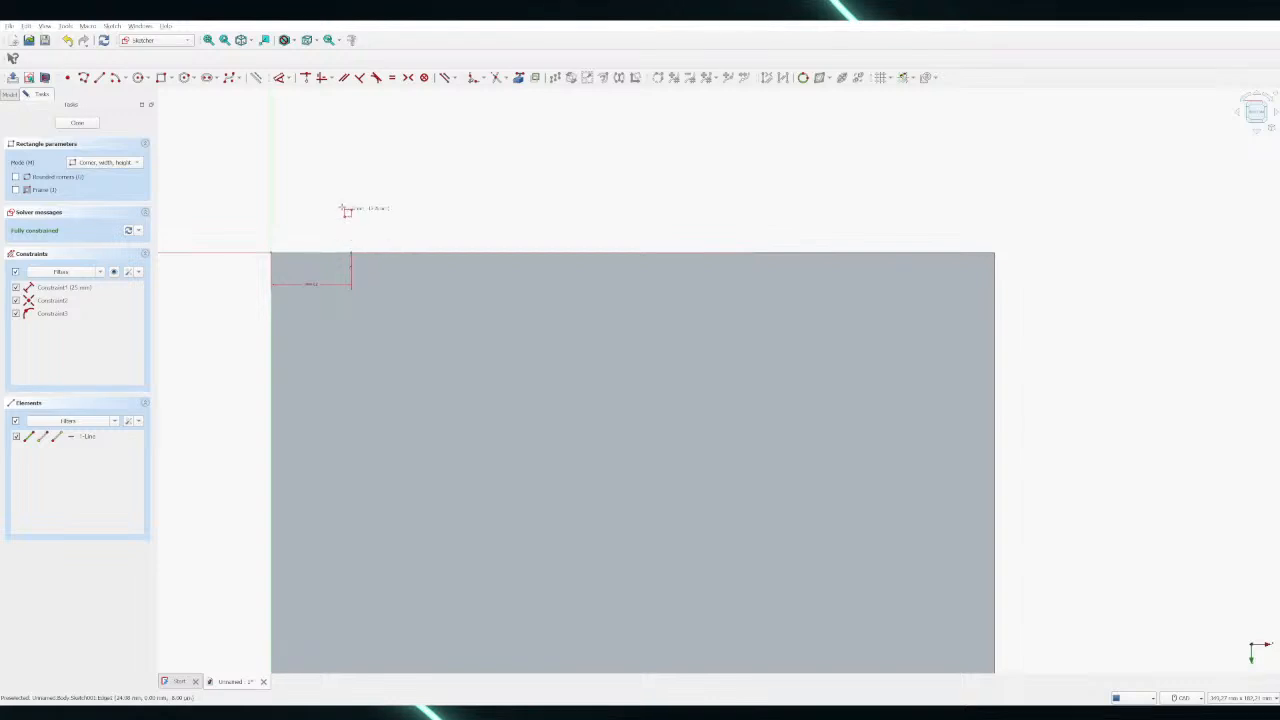
click(352, 253)
scroll(634, 440, down, 5)
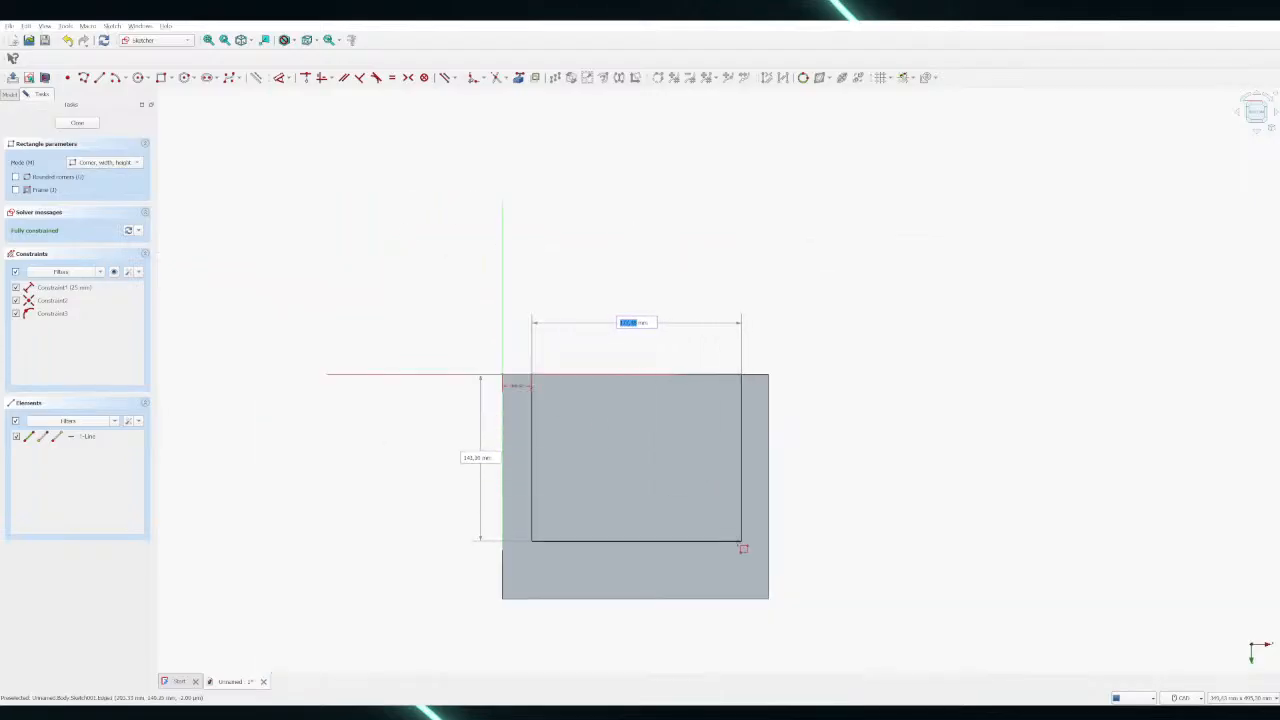
scroll(745, 547, up, 4)
scroll(691, 543, down, 3)
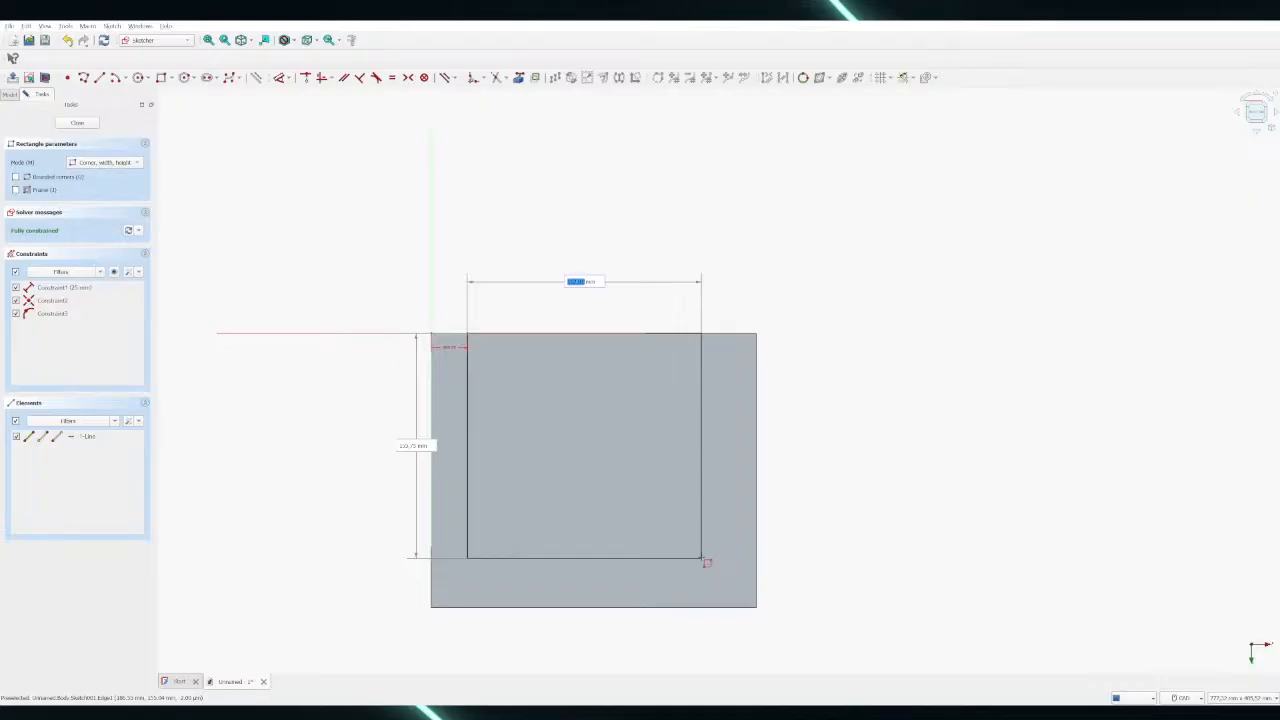
text(180)
text(75)
key(Tab)
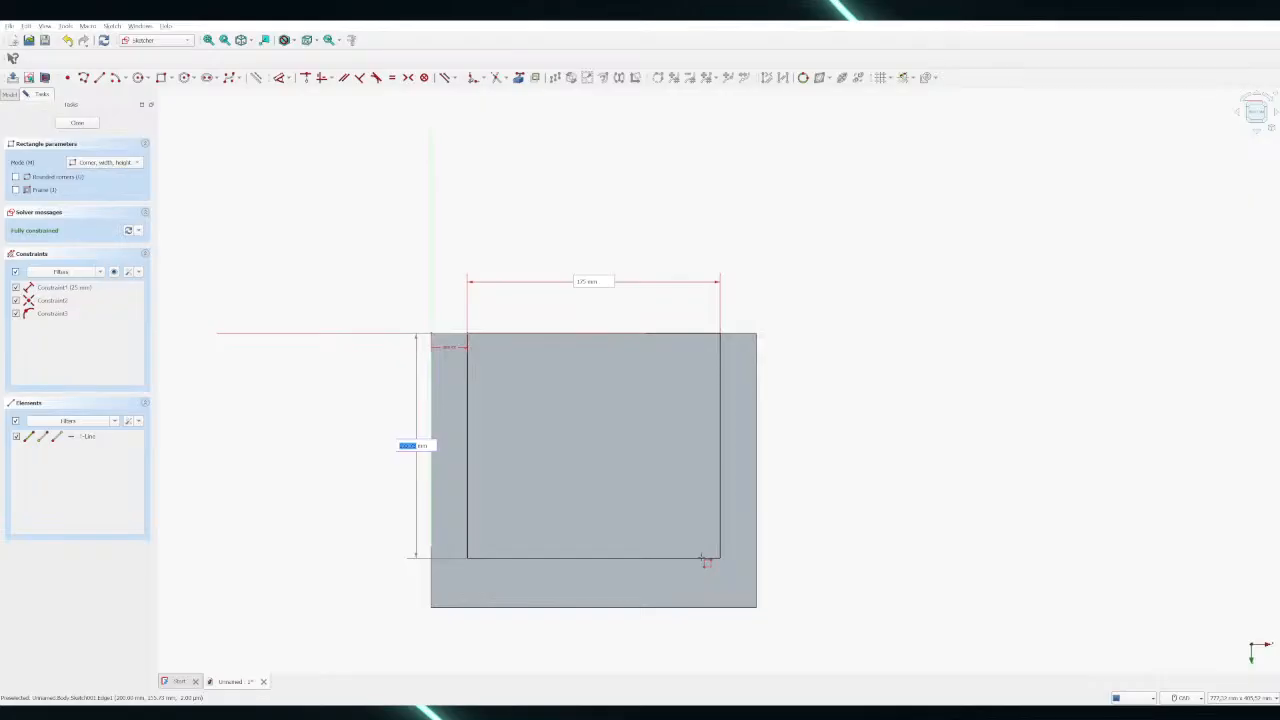
text(200)
key(Return)
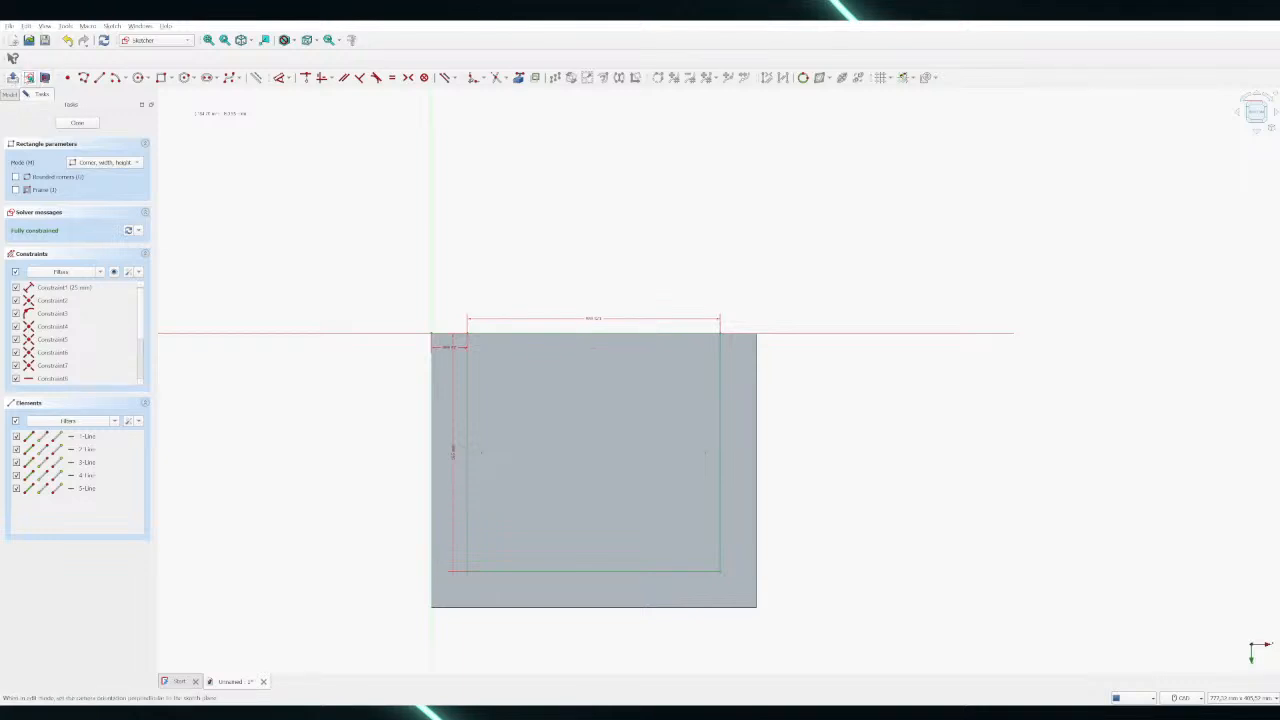
Align the view with the sketch plane, close the rectangle sketch and display the model tree
click(29, 77)
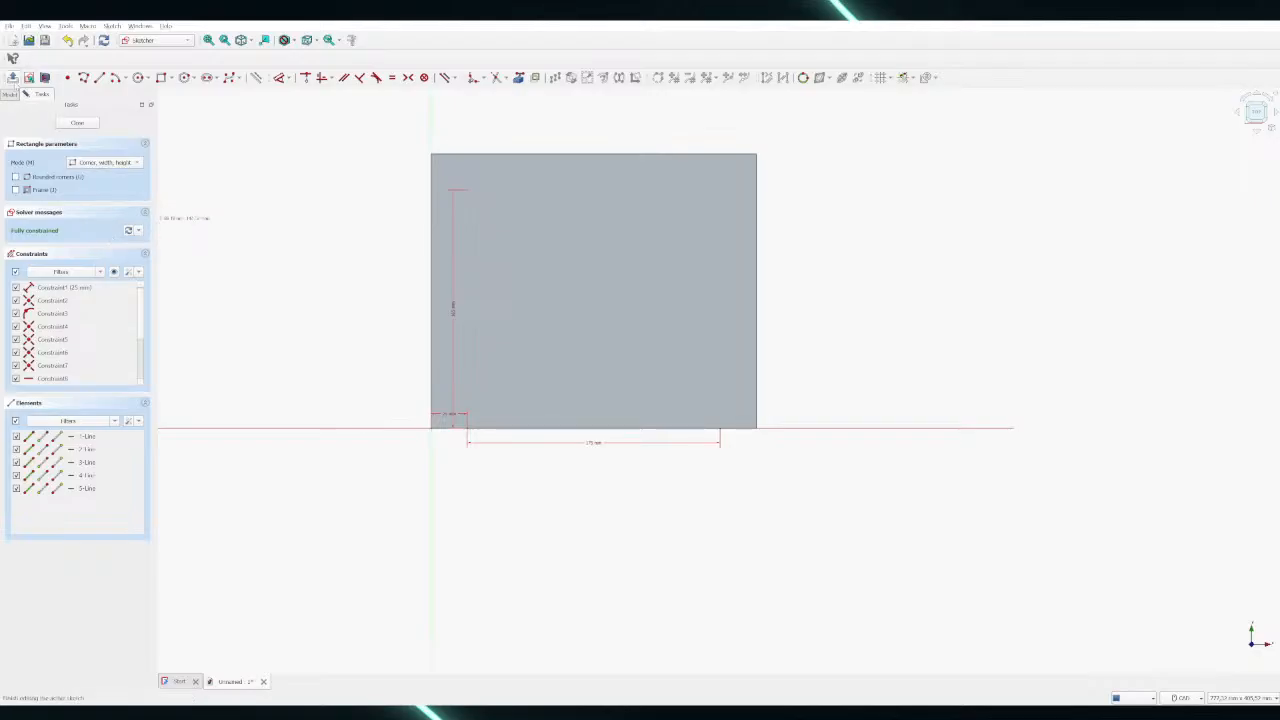
key(Escape)
key(Escape)
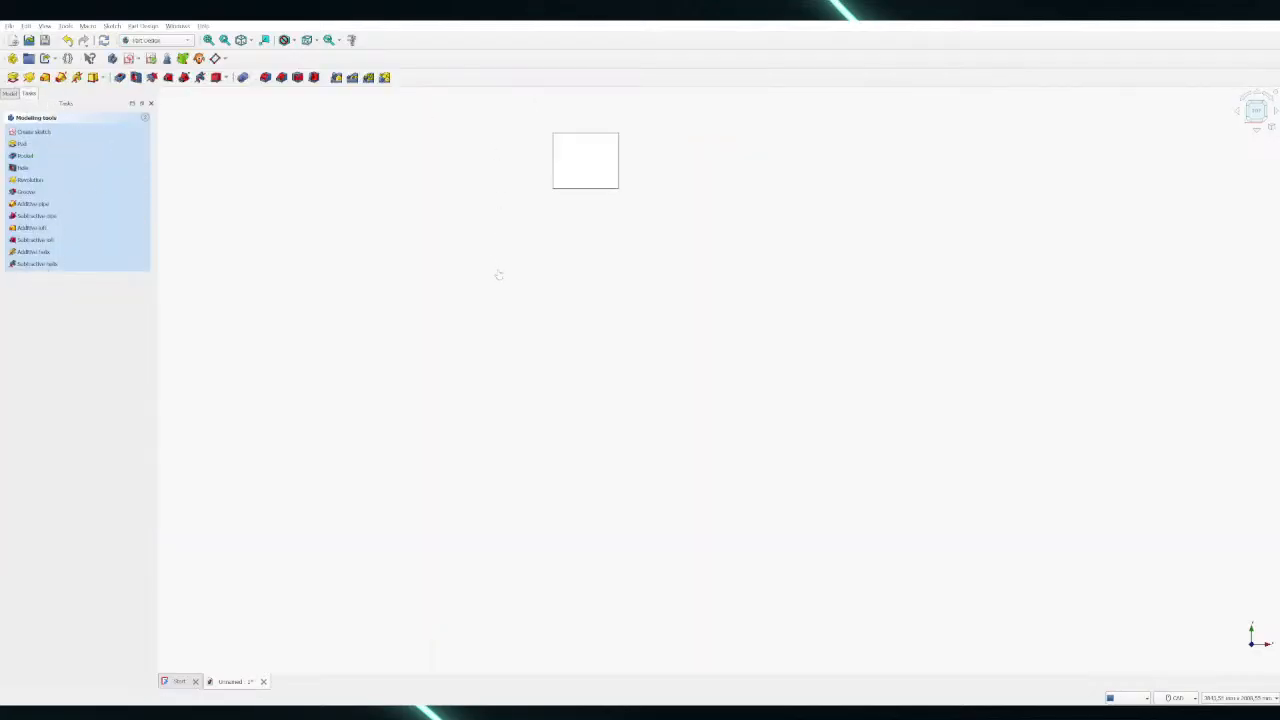
click(496, 267)
click(9, 93)
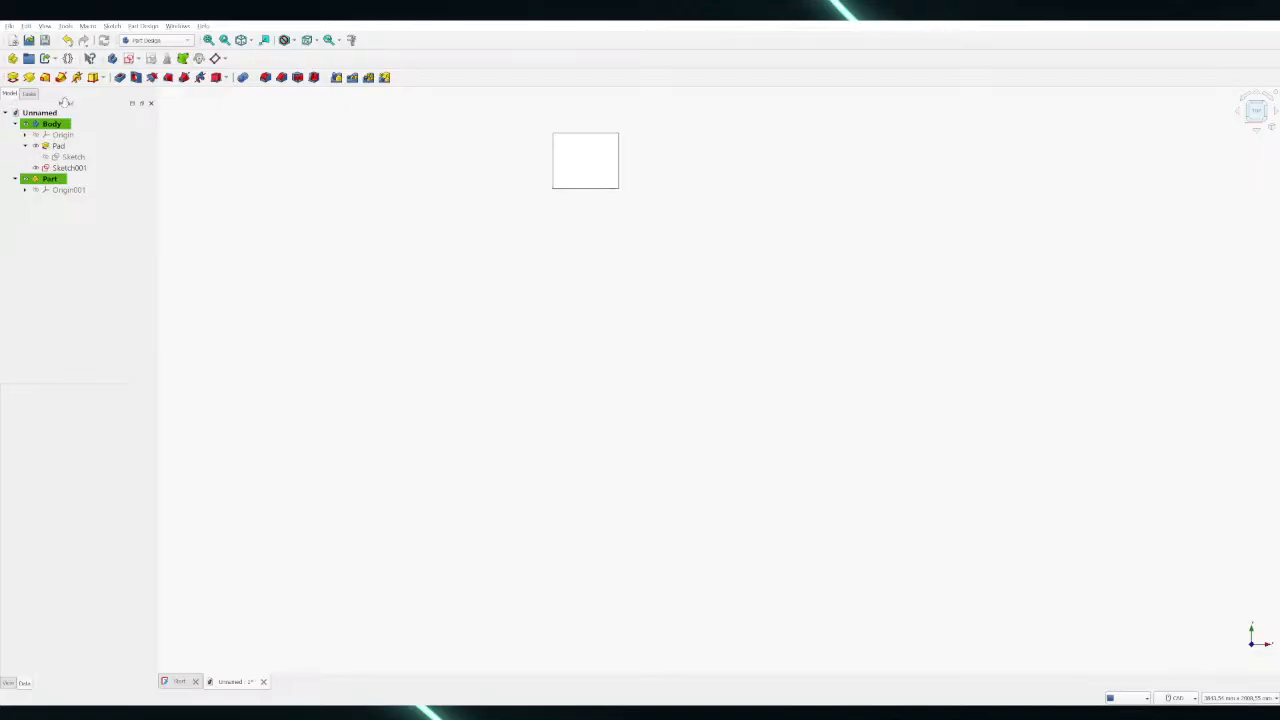
scroll(689, 156, up, 2)
scroll(689, 156, down, 2)
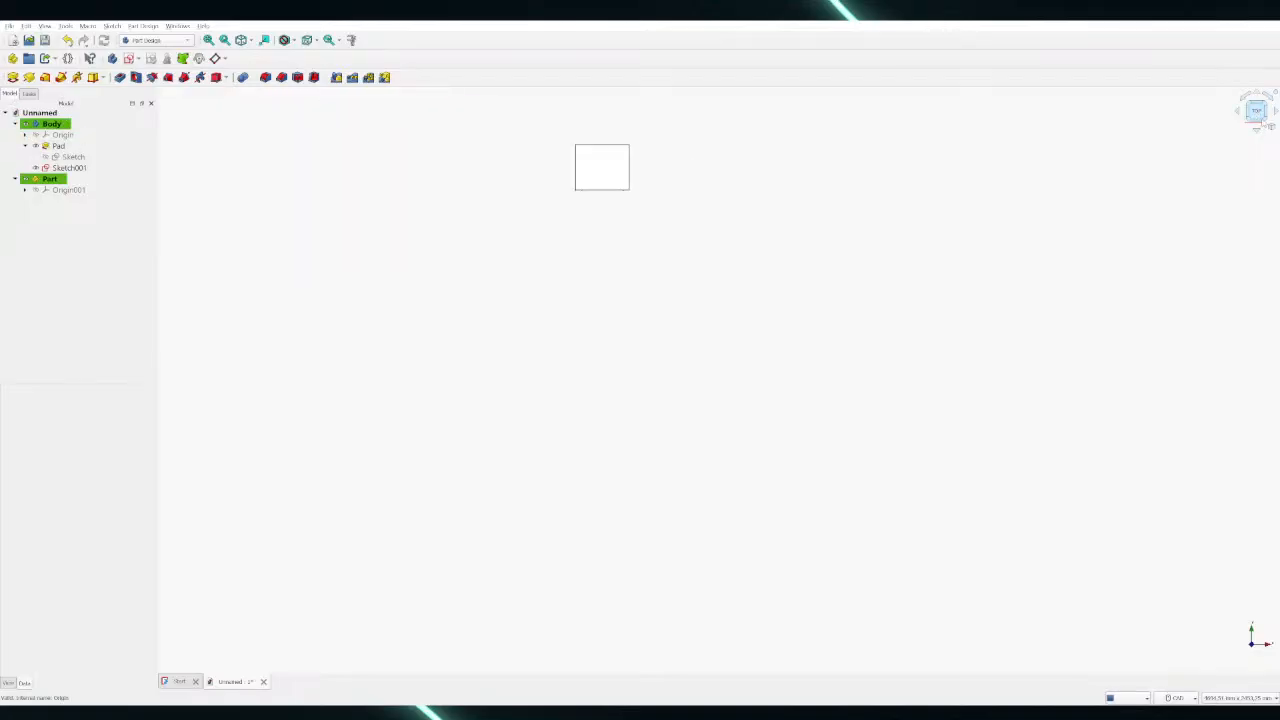
View the block isometrically from below, selecting the empty part, one side face and the whole pad
click(1265, 123)
scroll(920, 126, up, 3)
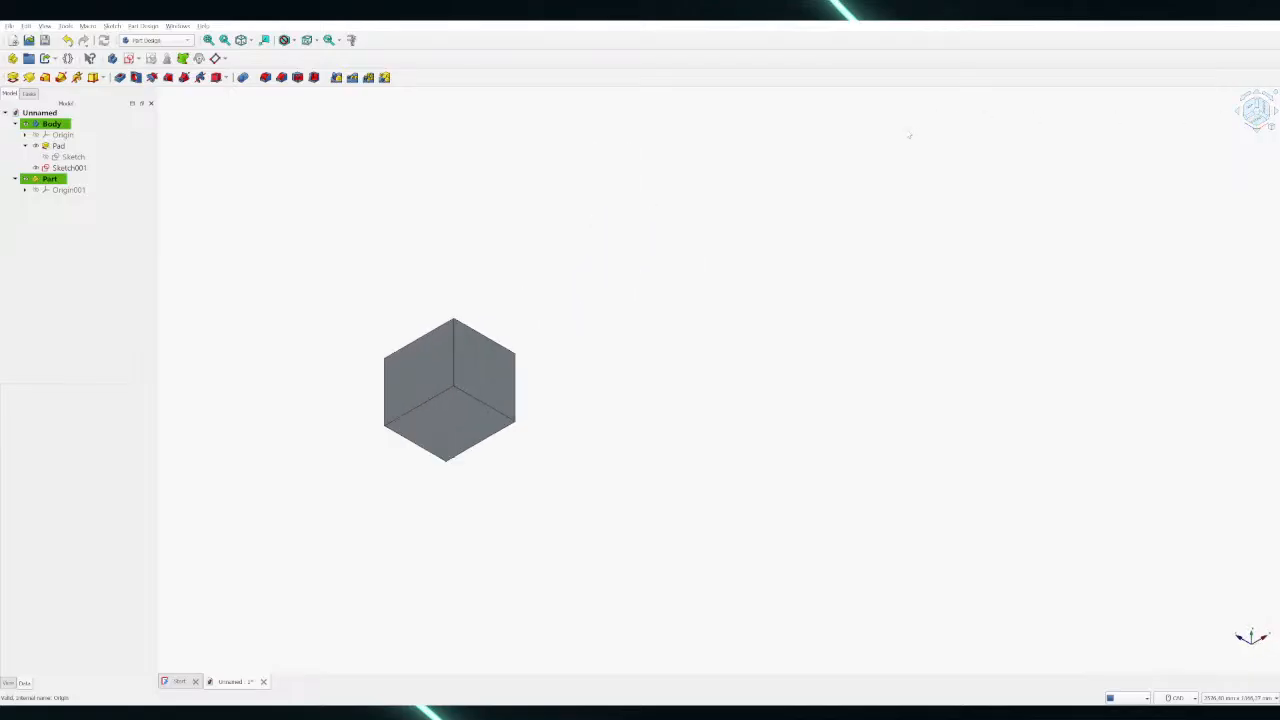
scroll(362, 412, up, 5)
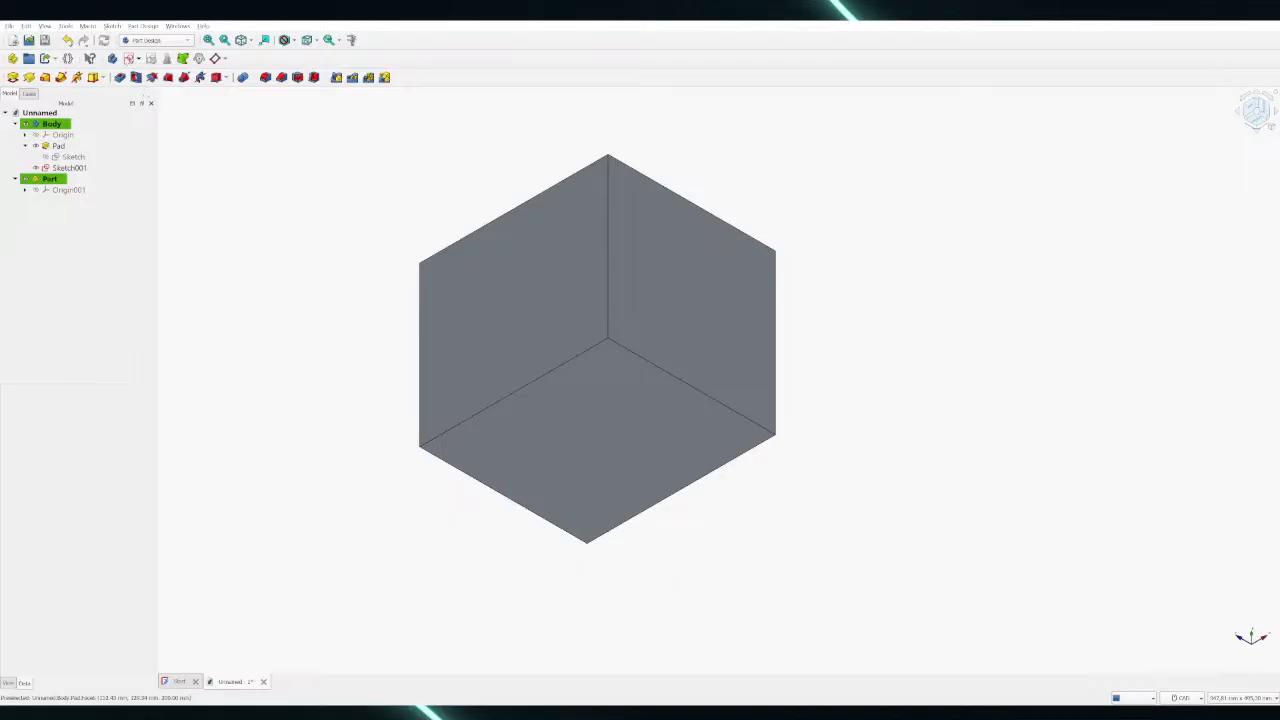
click(57, 168)
click(49, 178)
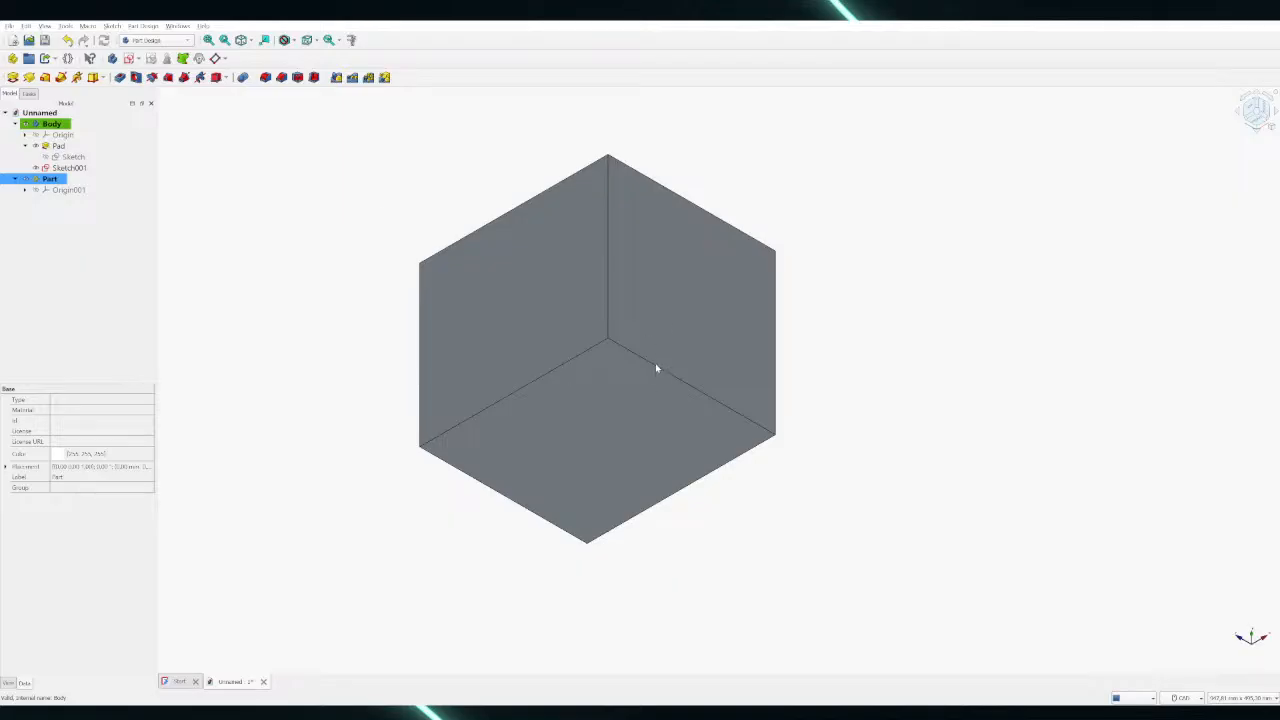
click(512, 360)
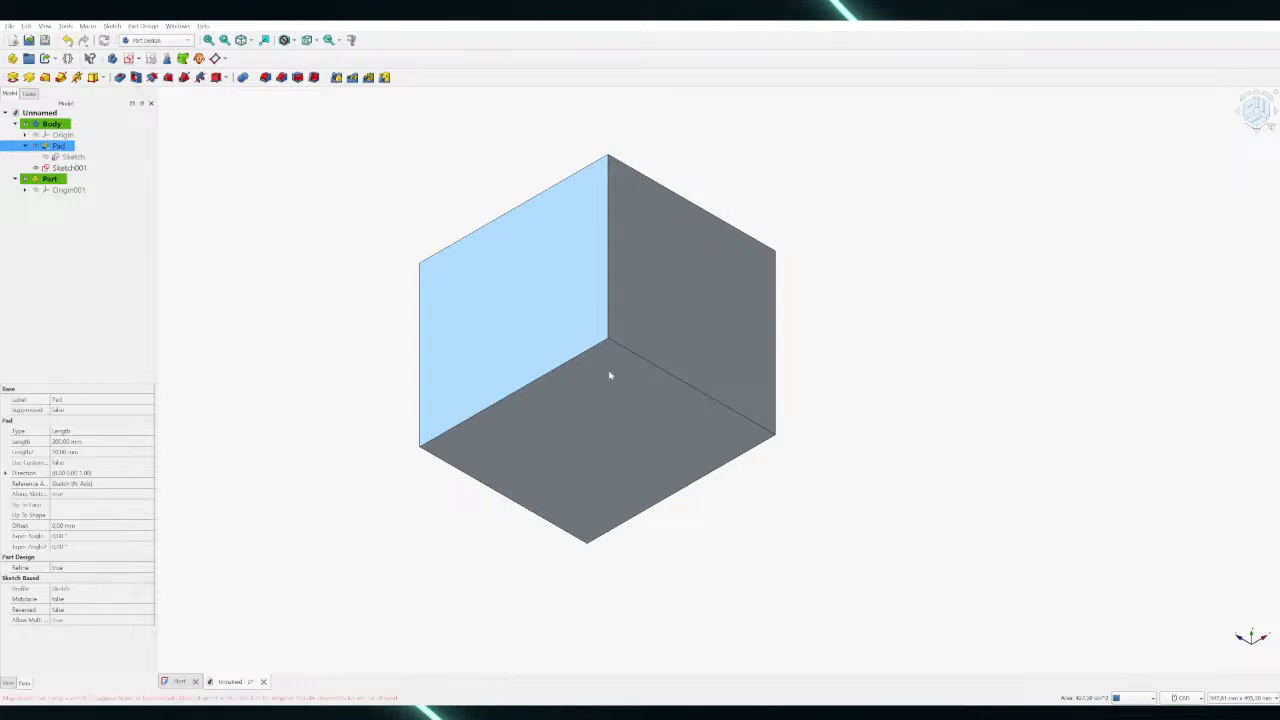
click(468, 342)
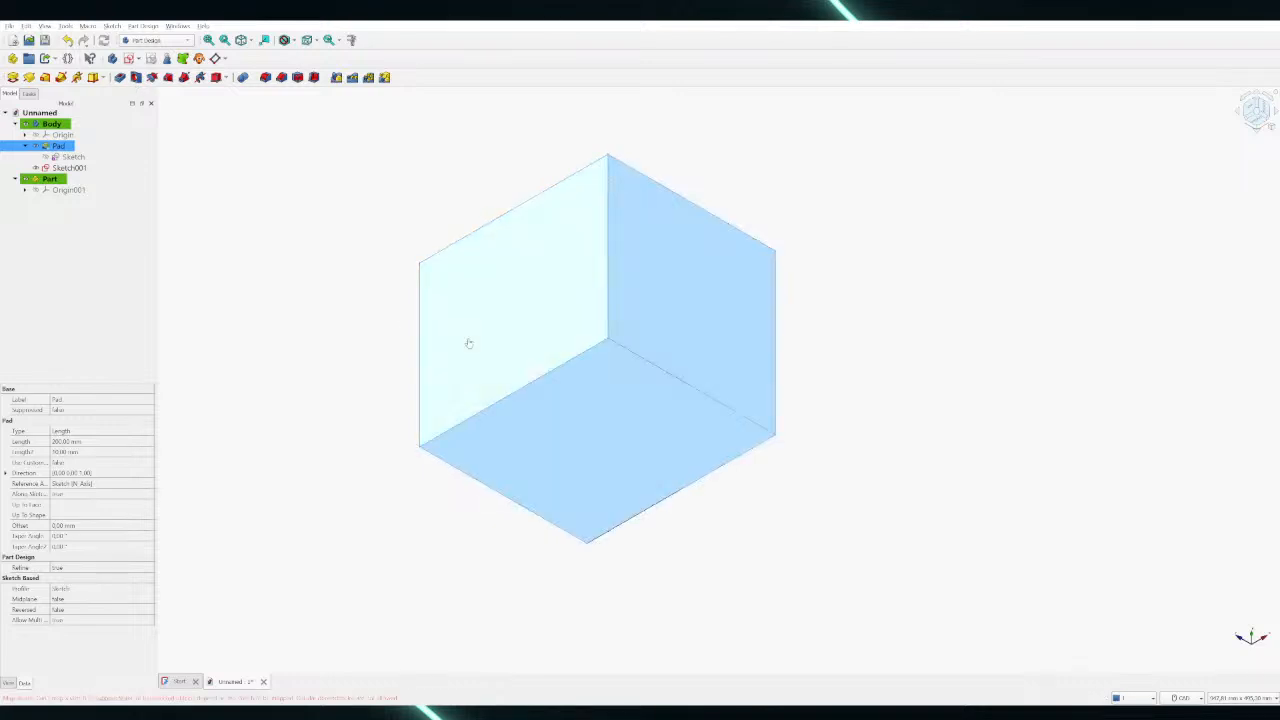
click(468, 342)
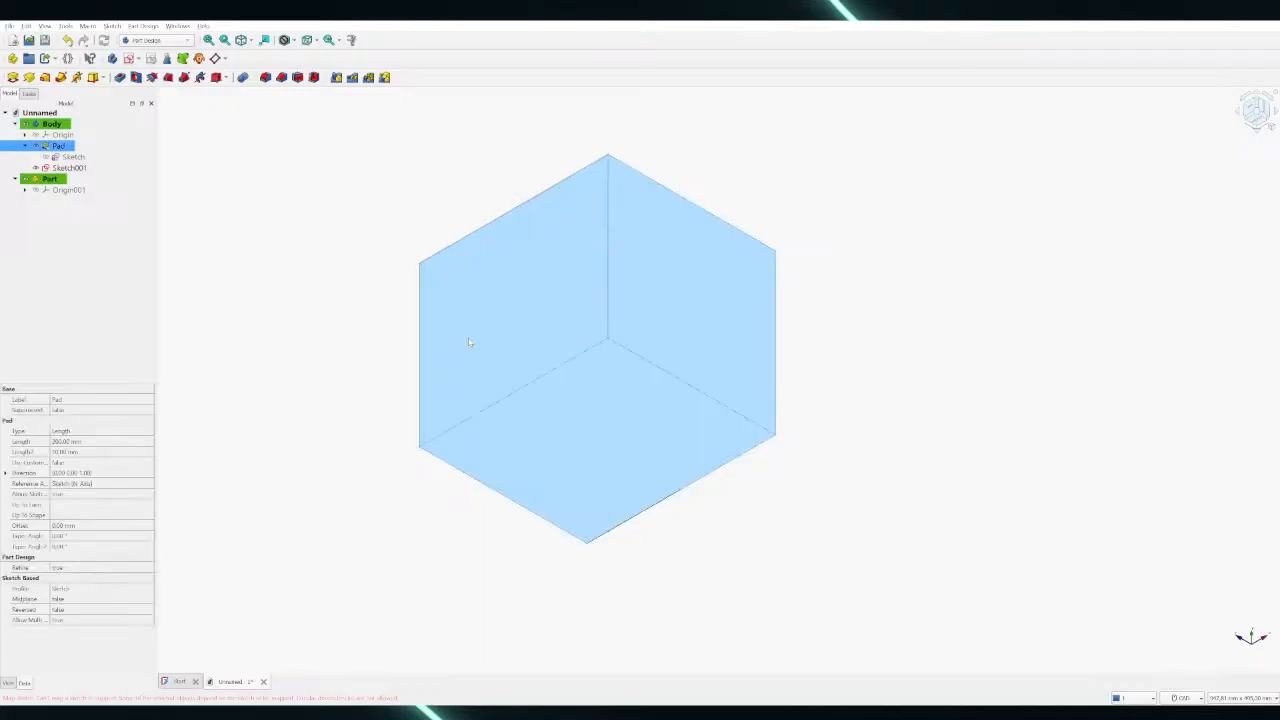
Highlight the pad's base sketch and the inset rectangle sketch in the model tree to compare them
click(70, 157)
ctrl+click(75, 168)
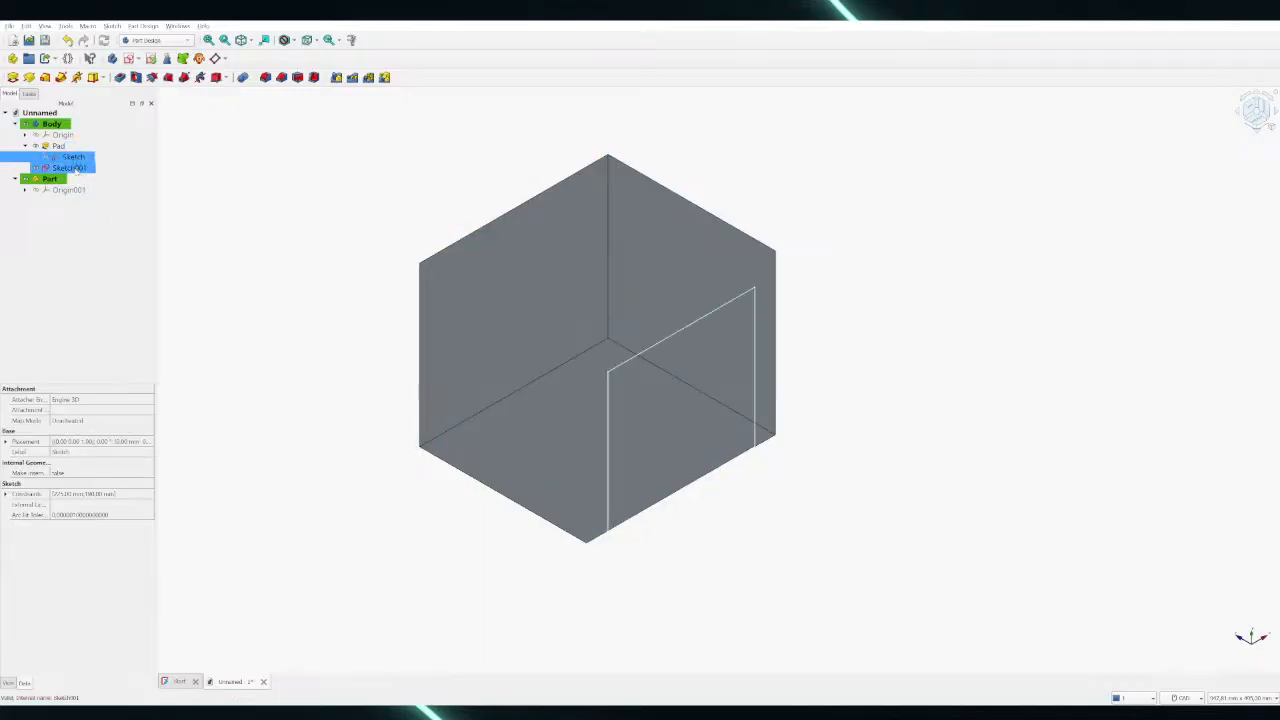
click(75, 168)
click(84, 158)
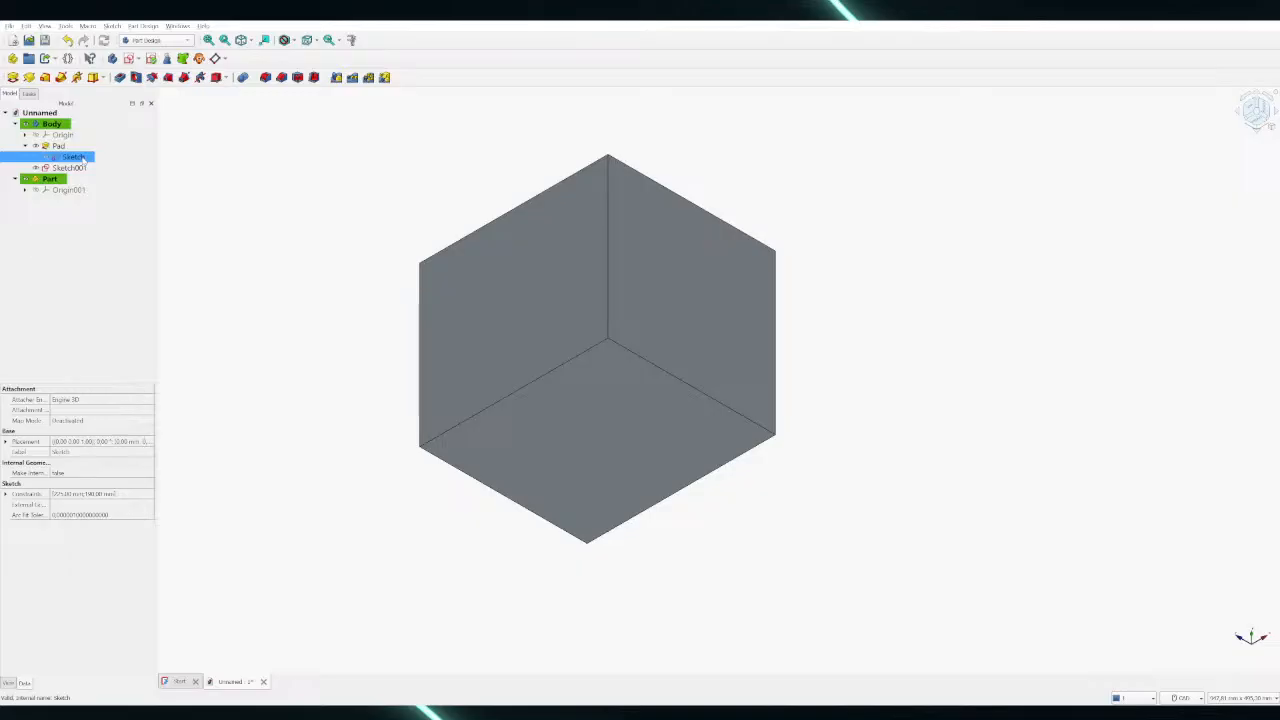
Open the pad's base sketch to examine its dimensioned rectangle, and close it unchanged
double_click(84, 158)
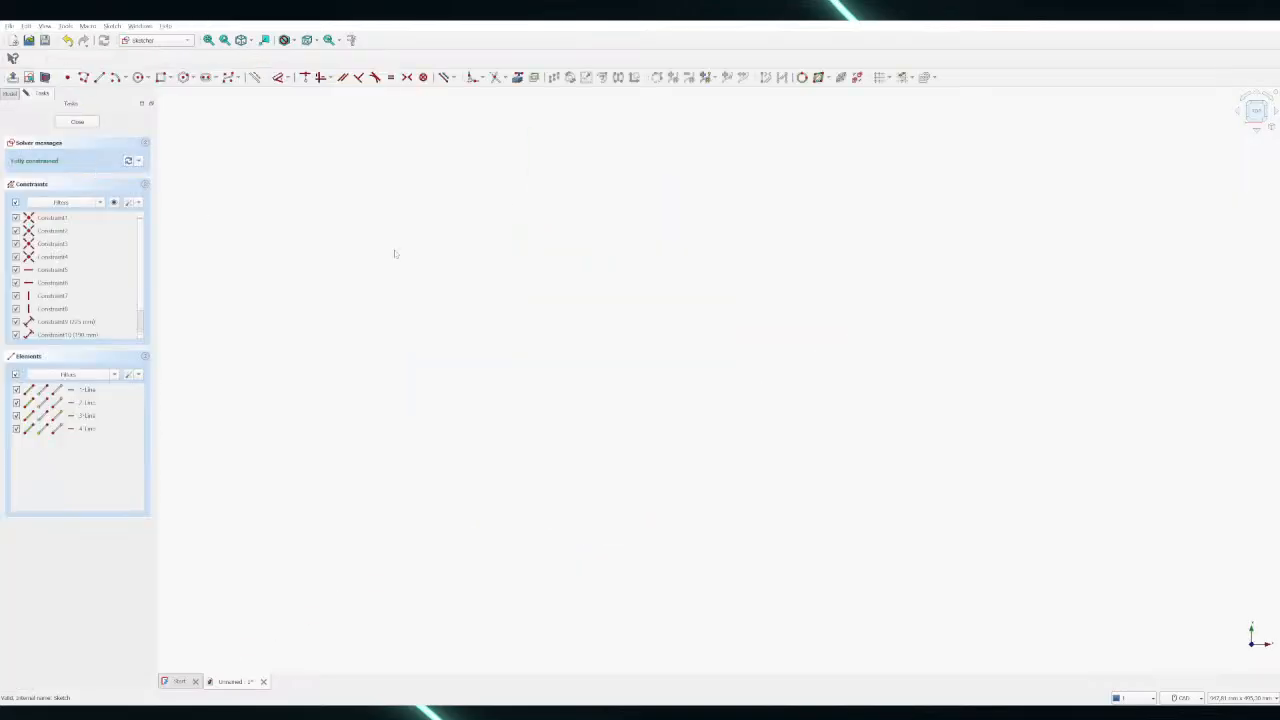
scroll(320, 130, up, 3)
scroll(330, 120, down, 4)
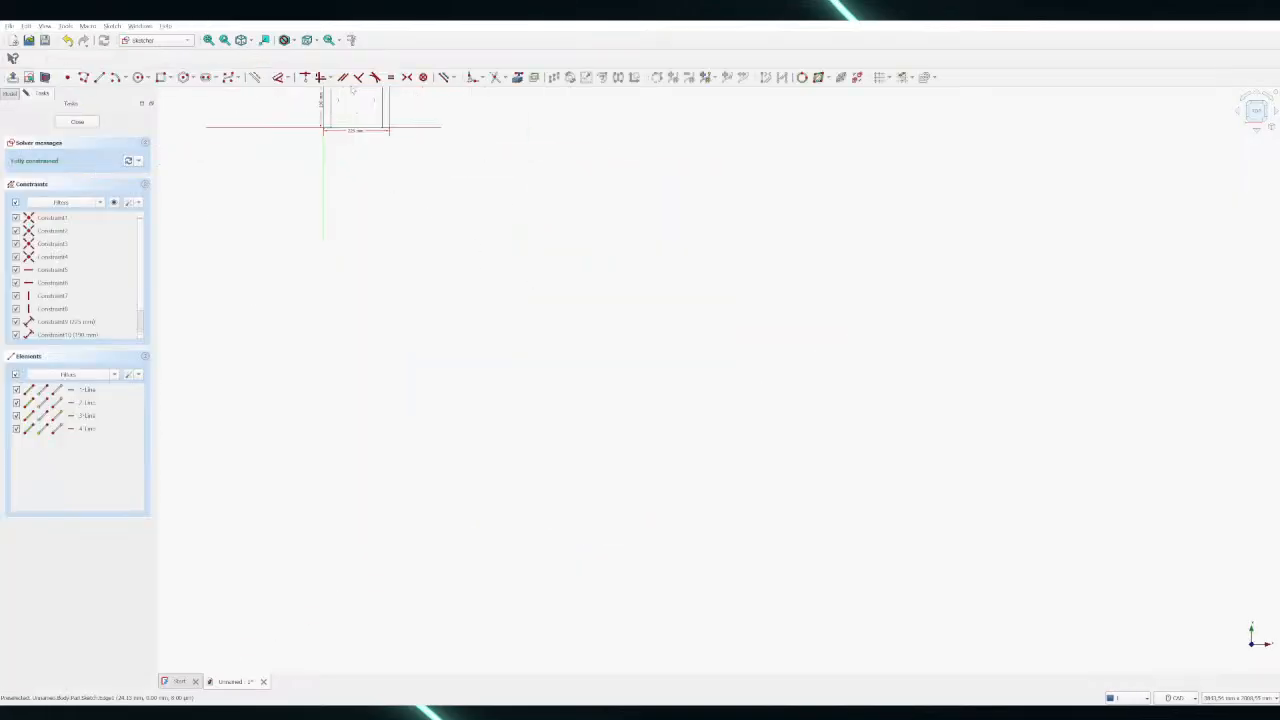
scroll(357, 123, up, 2)
scroll(400, 260, down, 3)
scroll(414, 276, up, 3)
scroll(414, 276, up, 3)
click(77, 121)
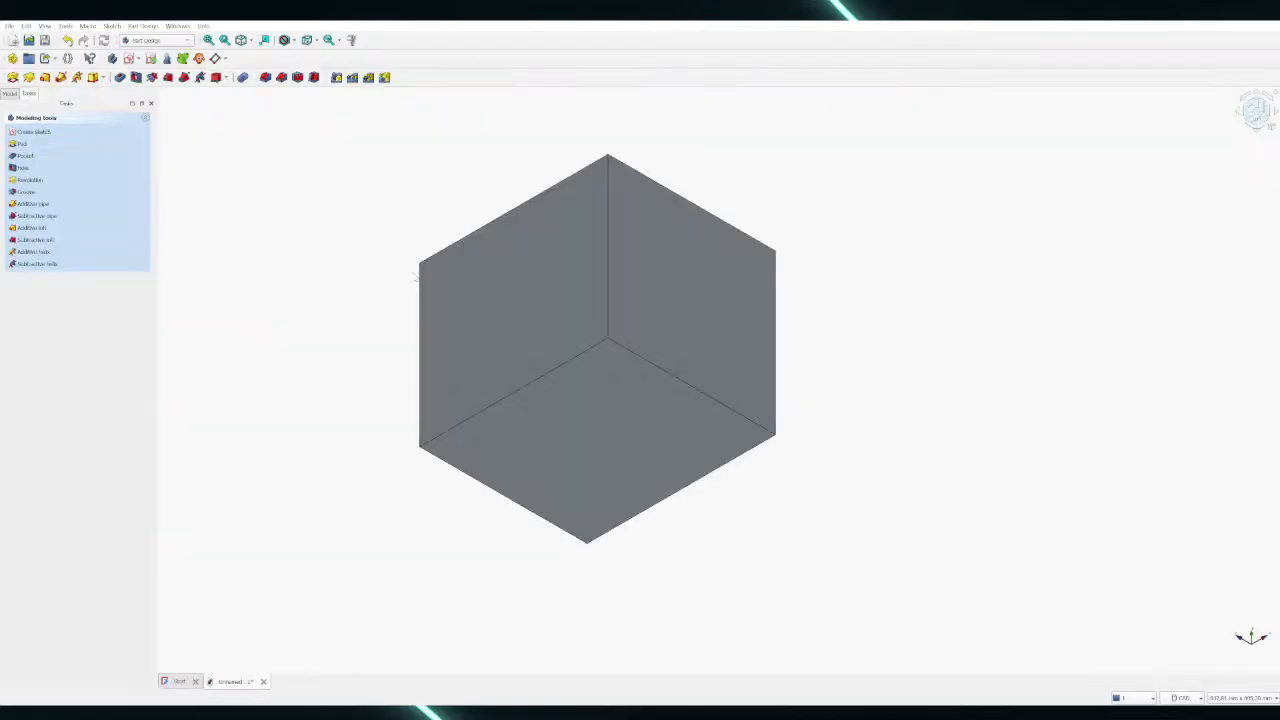
Open the inset rectangle sketch from the model tree and examine its dimensions against the block's outline
click(10, 93)
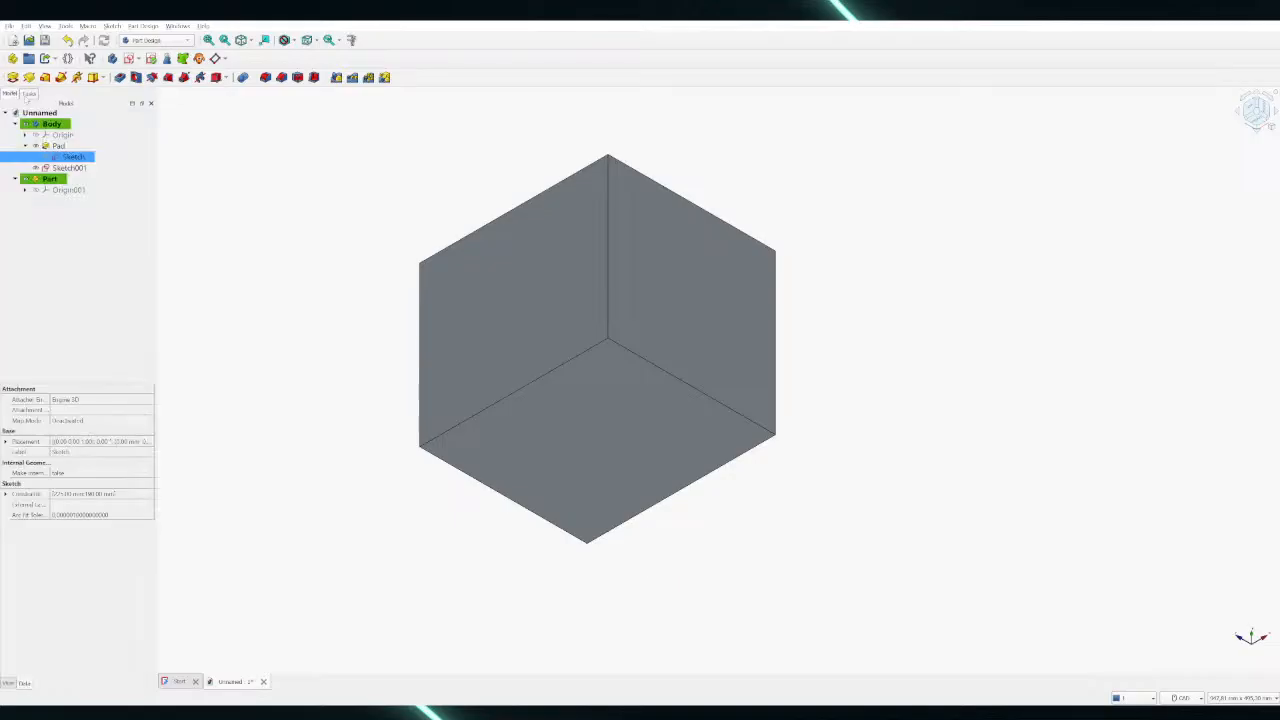
click(58, 146)
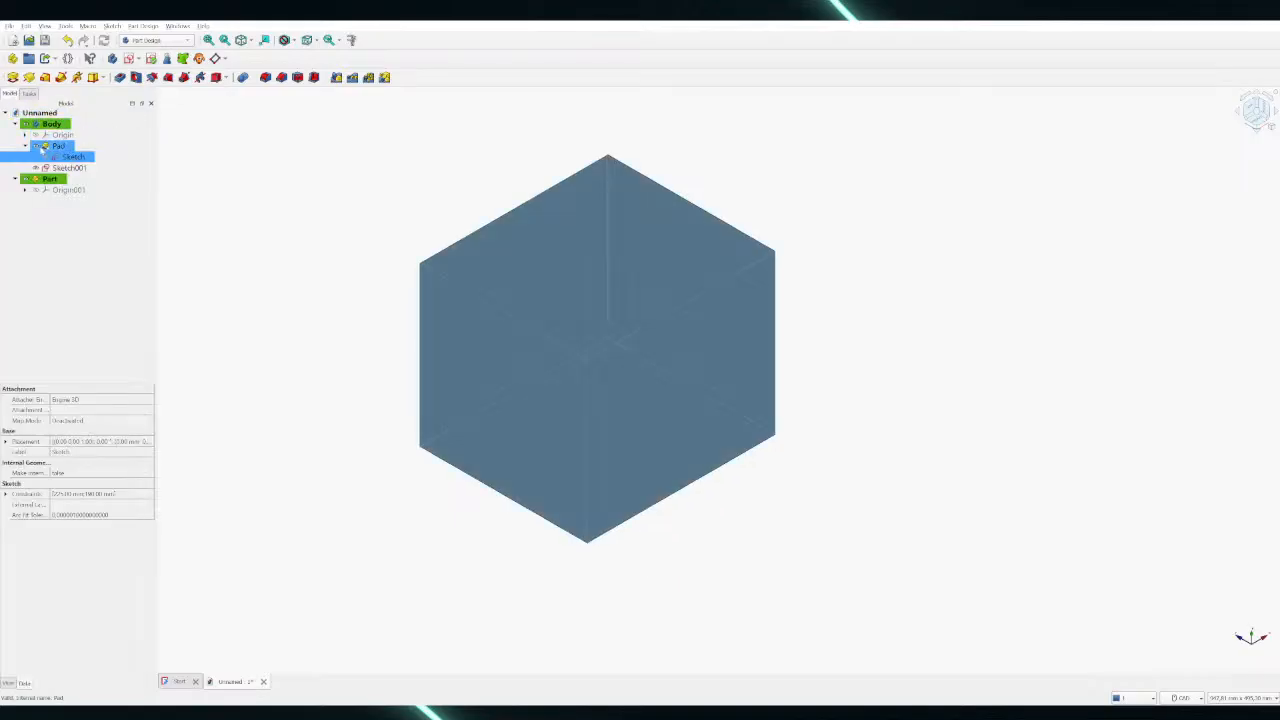
click(62, 168)
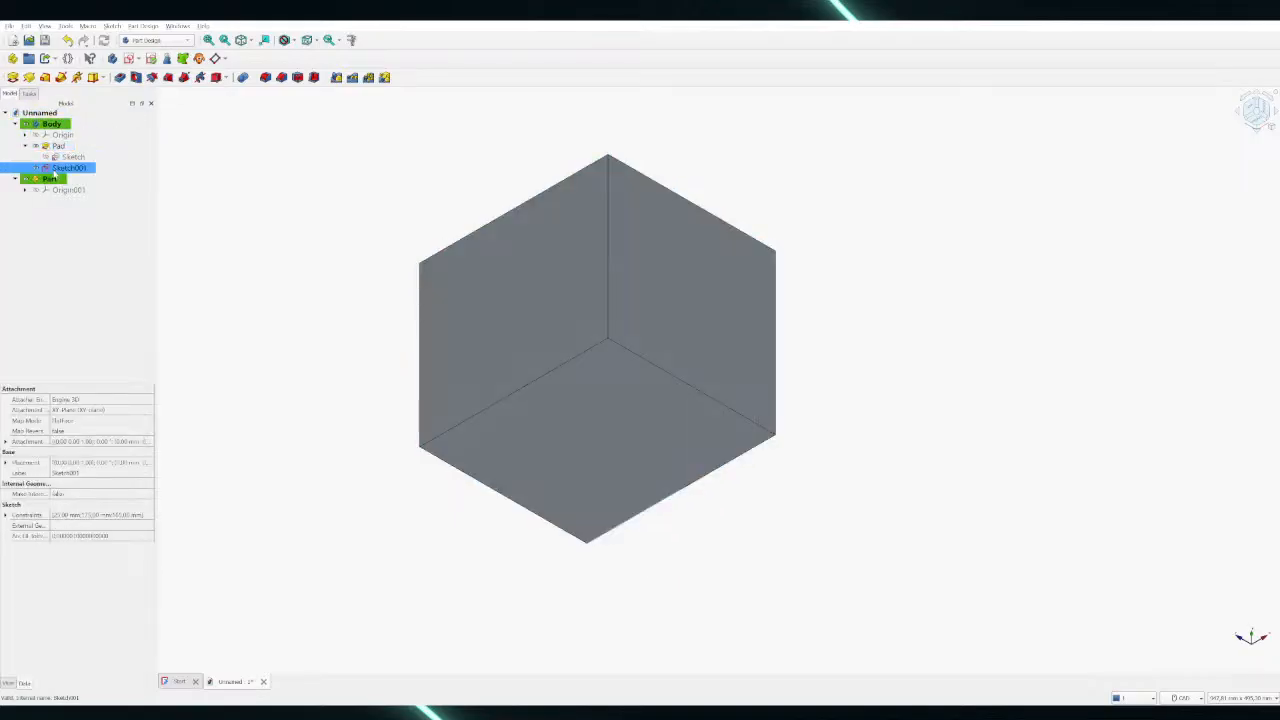
double_click(57, 171)
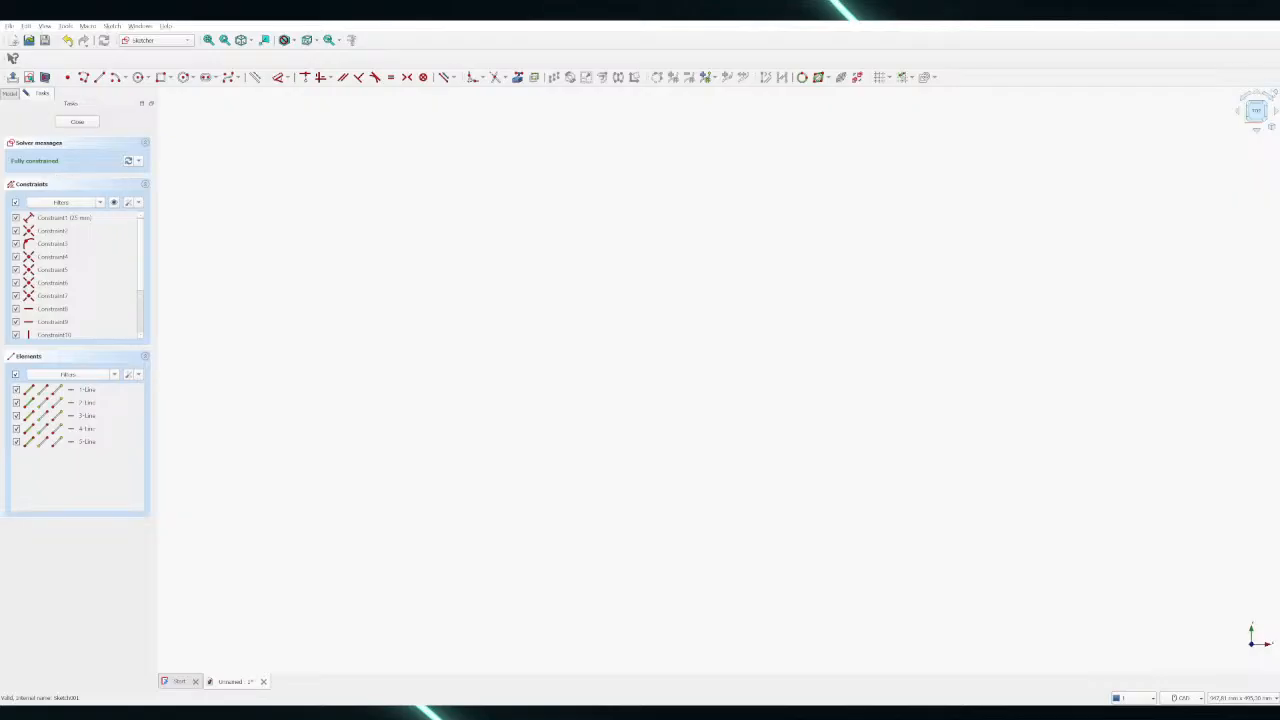
scroll(460, 110, up, 10)
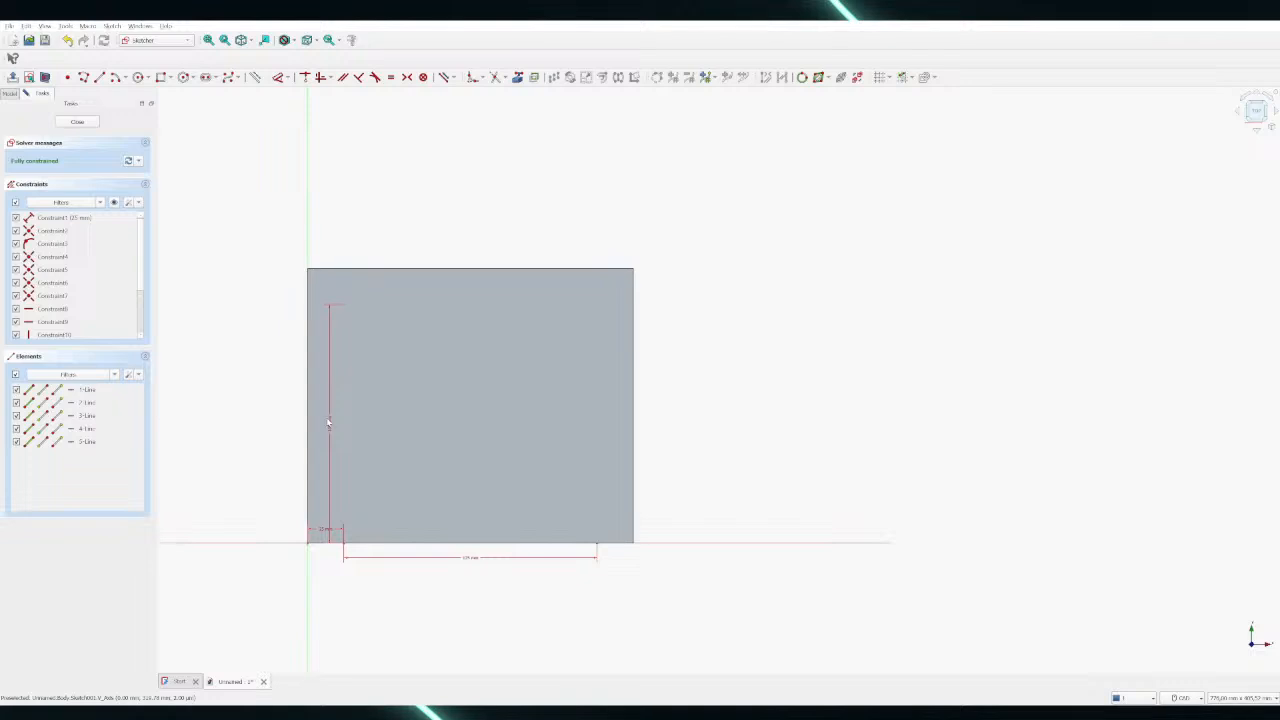
scroll(277, 577, up, 4)
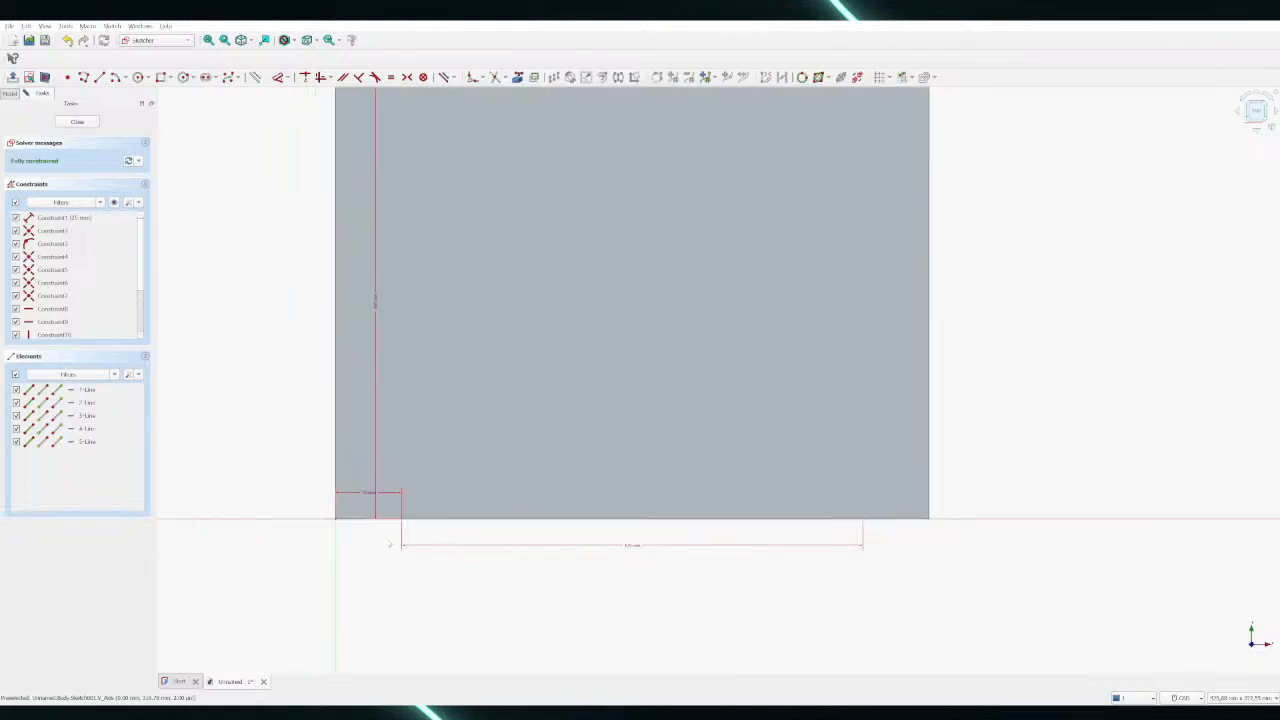
scroll(467, 528, down, 1)
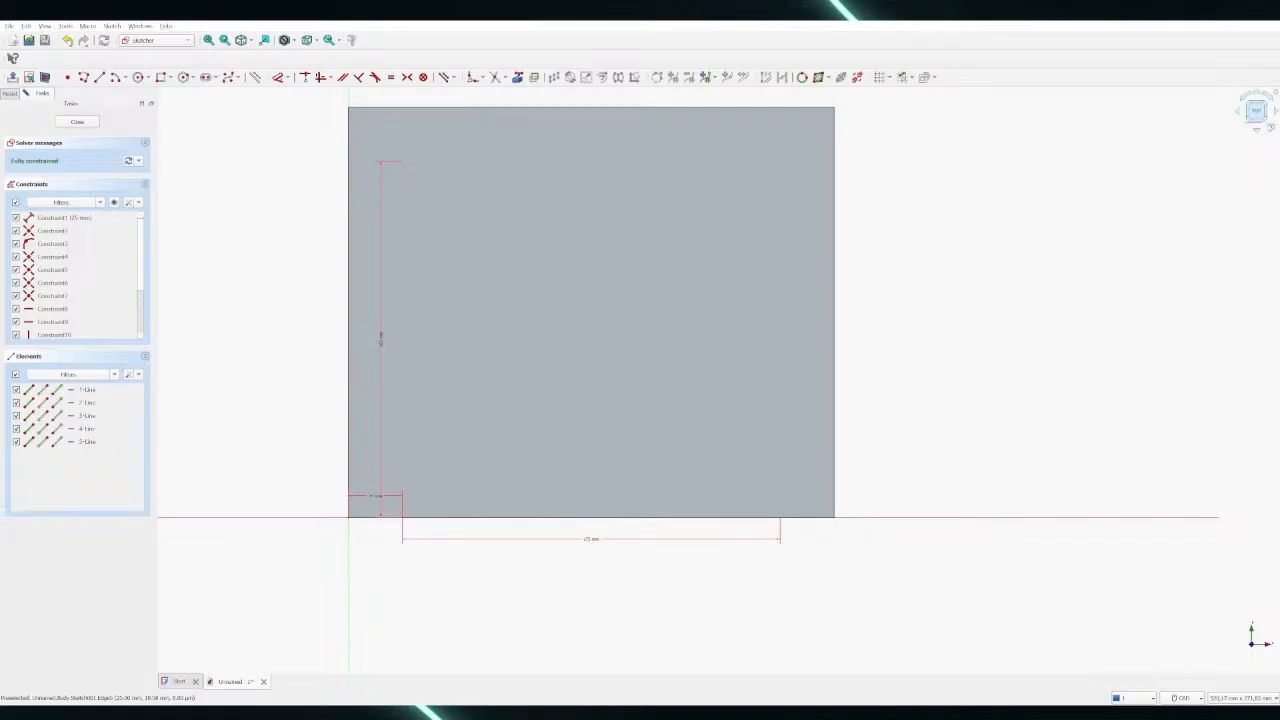
Examine from the front where the inset rectangle's sketch plane lies relative to the block
click(1270, 126)
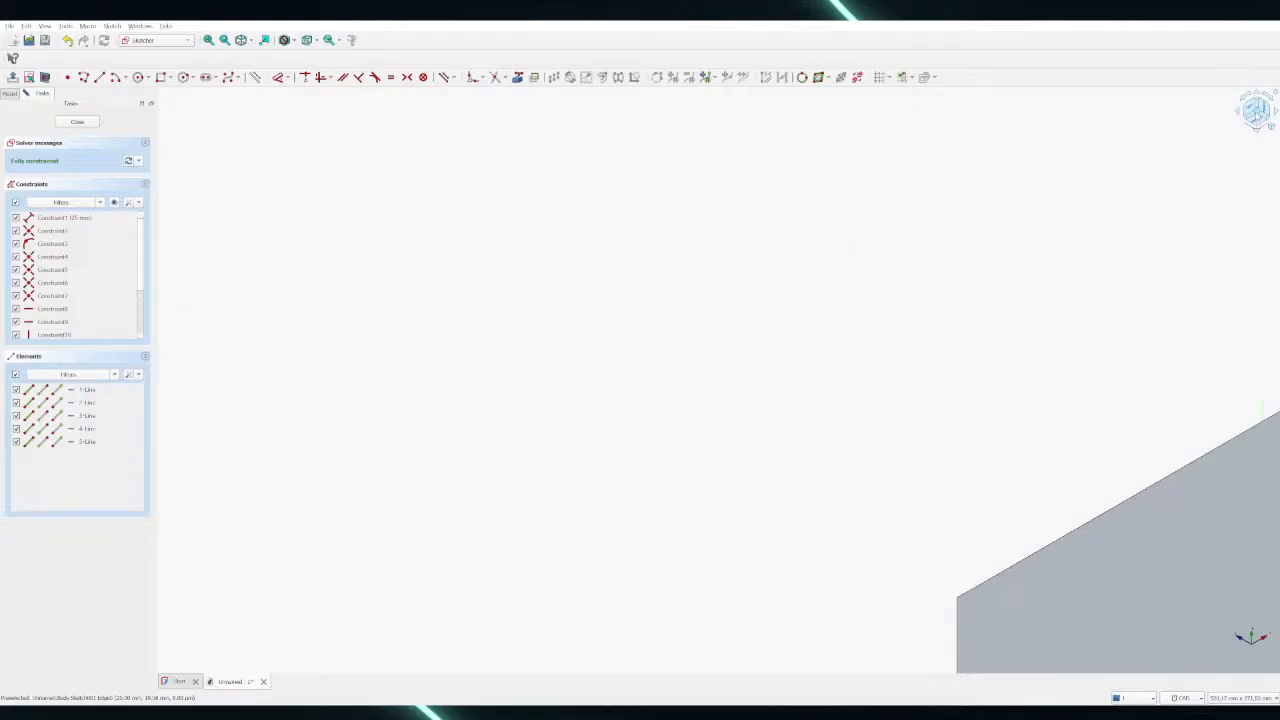
click(1256, 116)
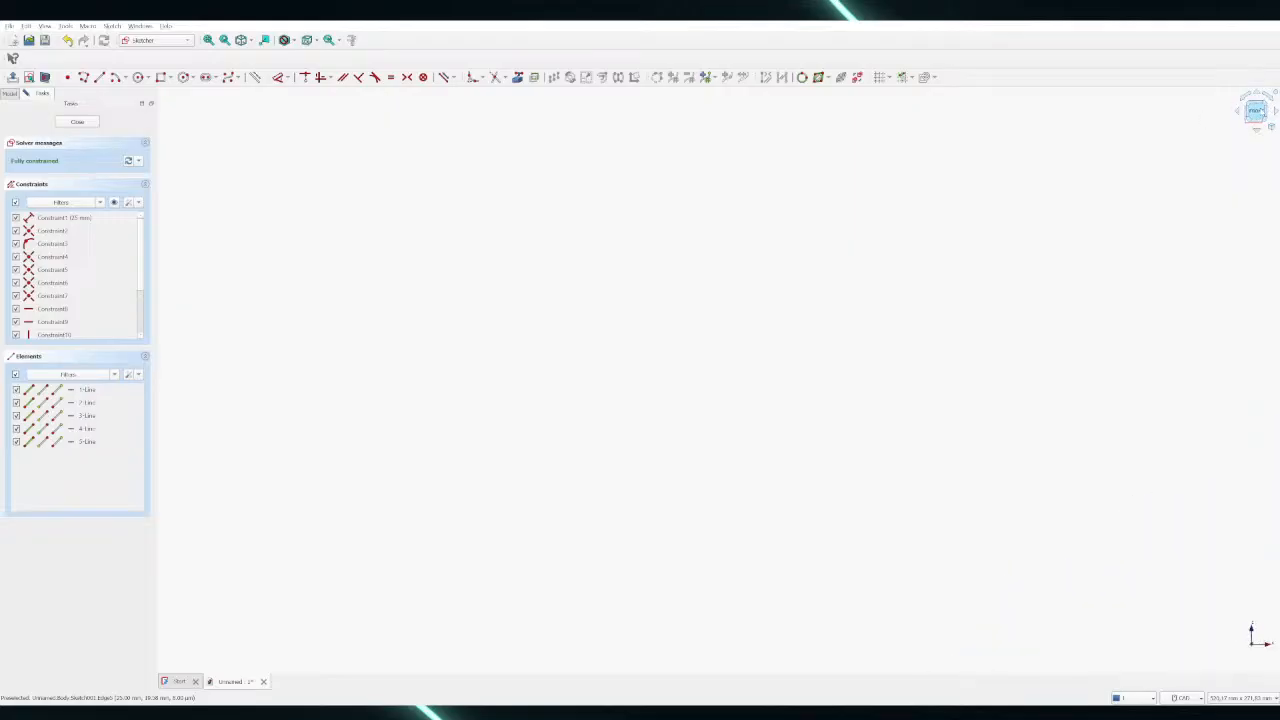
click(1274, 95)
key(1)
scroll(846, 446, down, 3)
scroll(859, 570, up, 3)
scroll(880, 457, up, 3)
scroll(791, 268, up, 5)
scroll(714, 290, down, 3)
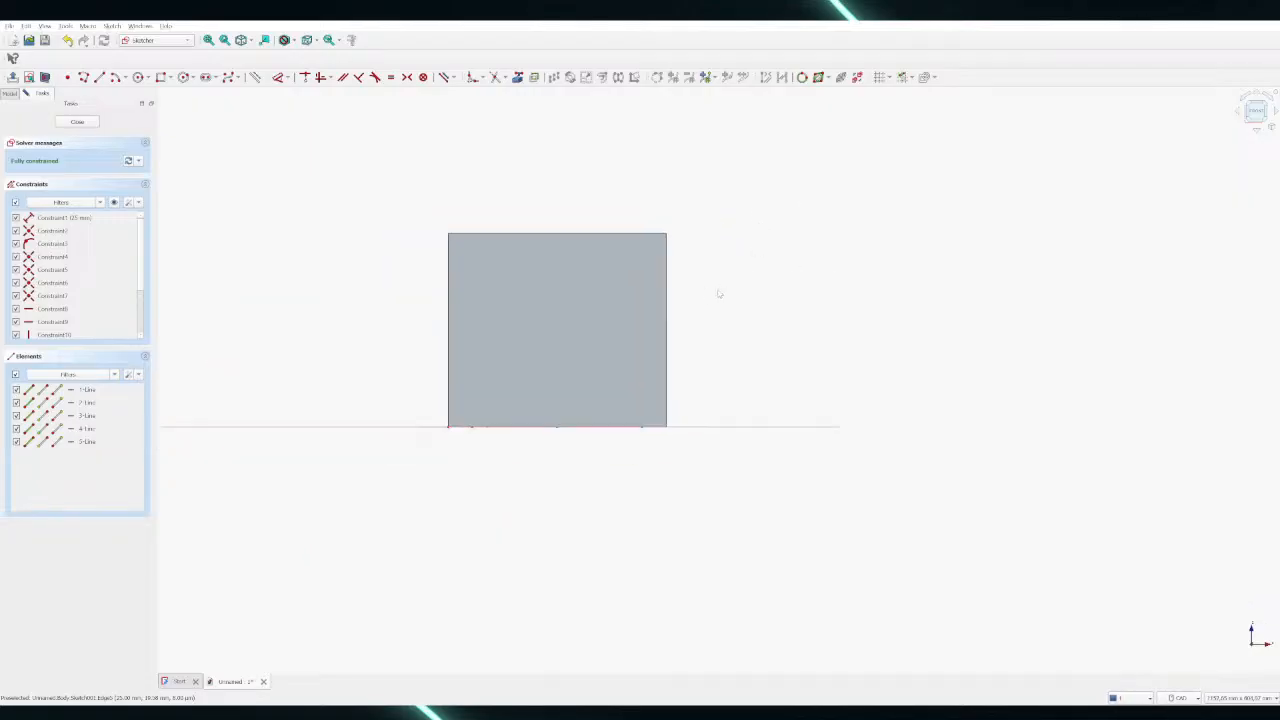
middle_drag(731, 286, 810, 256)
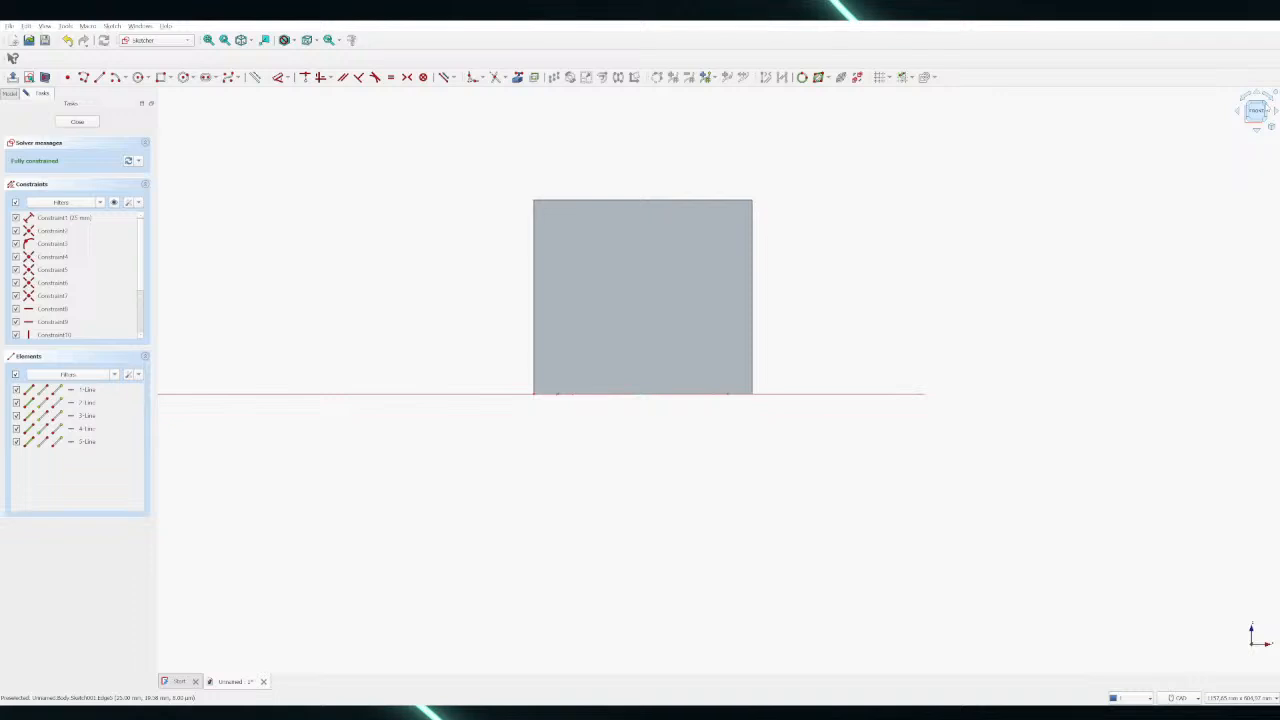
Compare the inset sketch's position in isometric, sketch-plane and tilted views of the block, and close the sketch
click(1266, 102)
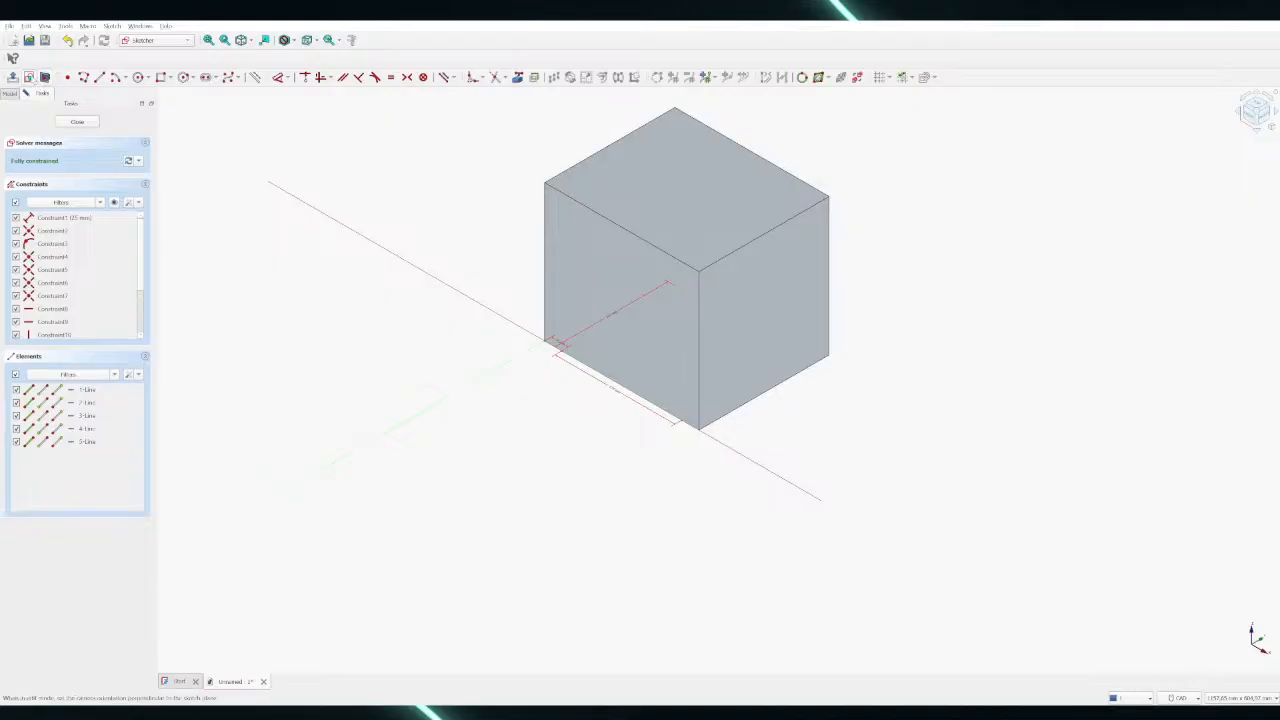
click(29, 77)
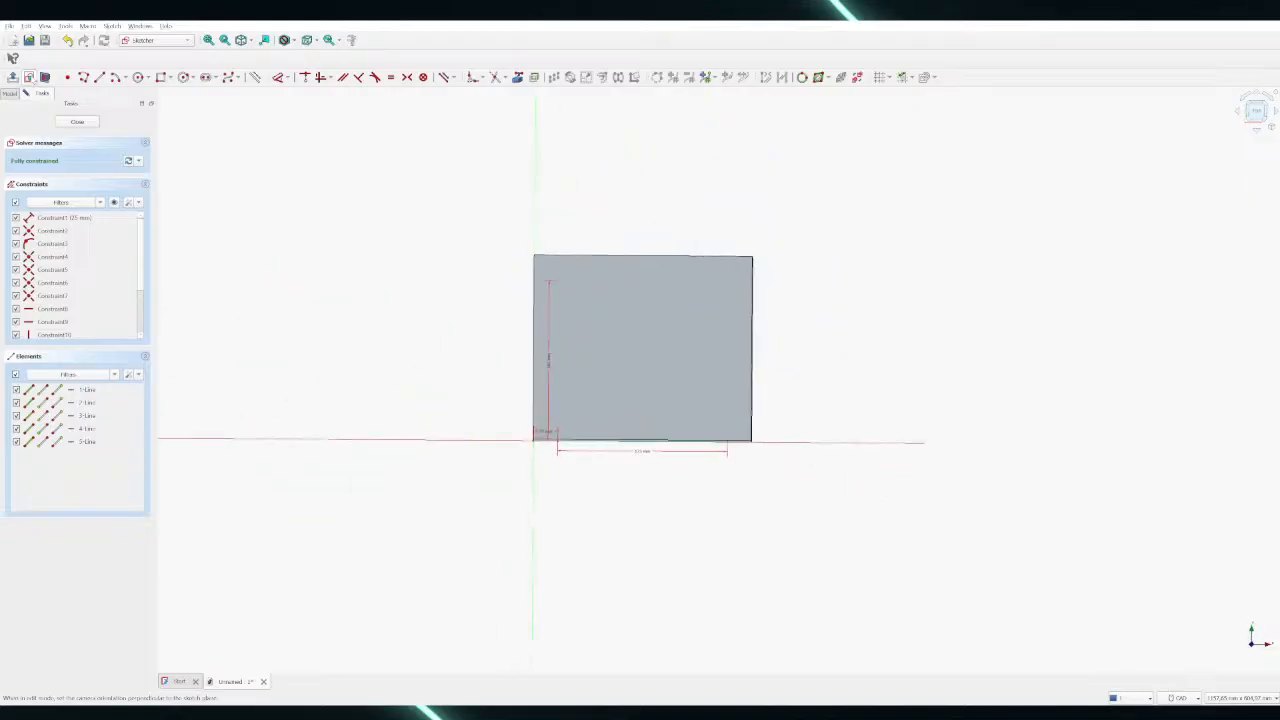
click(1258, 122)
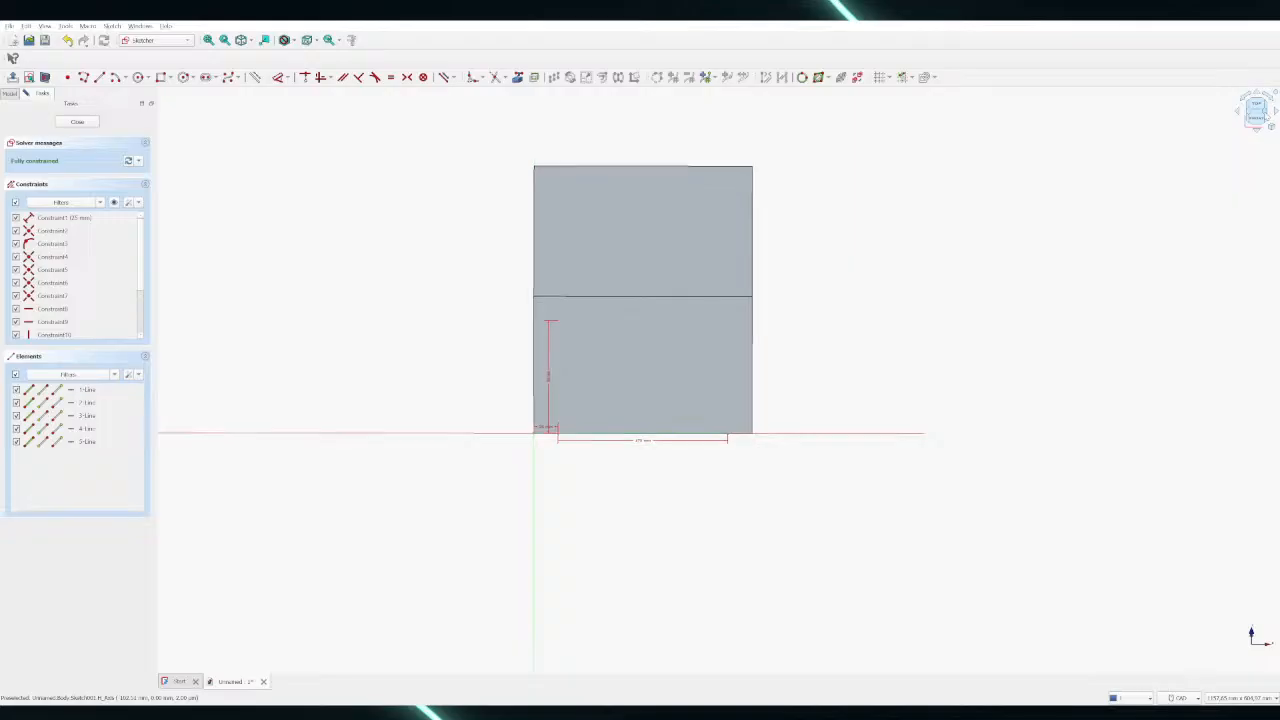
click(1265, 118)
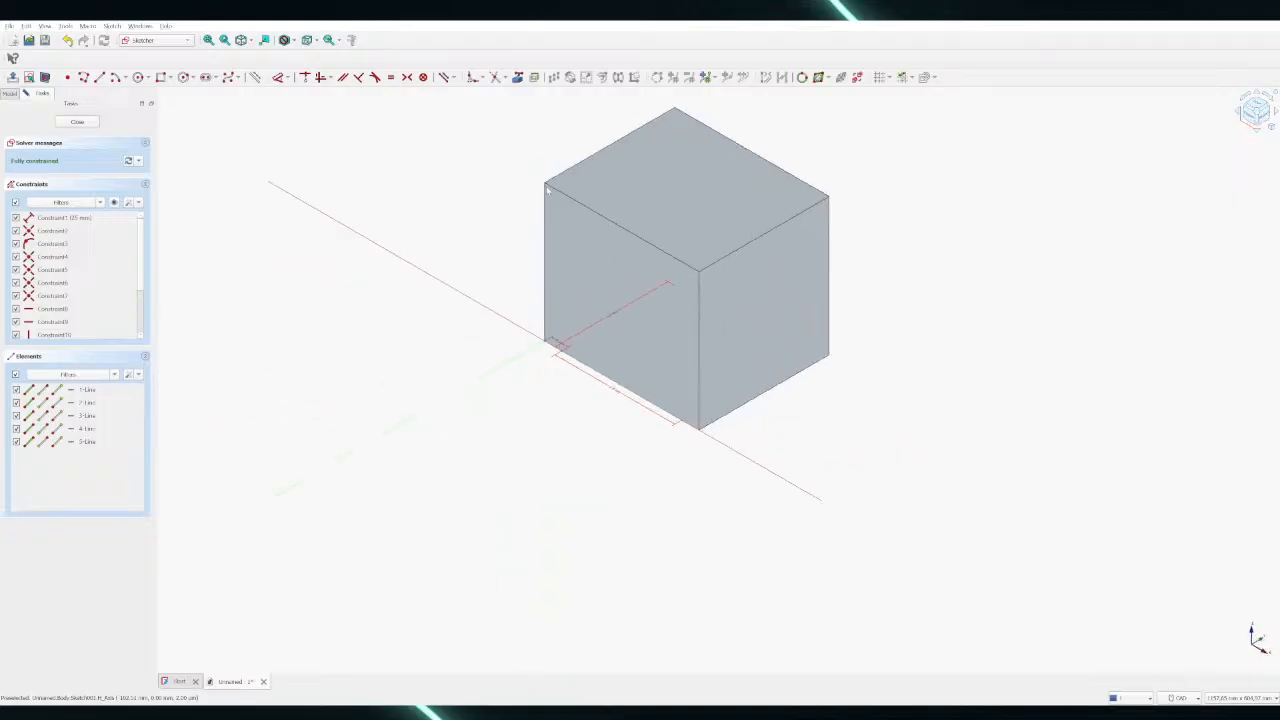
click(80, 121)
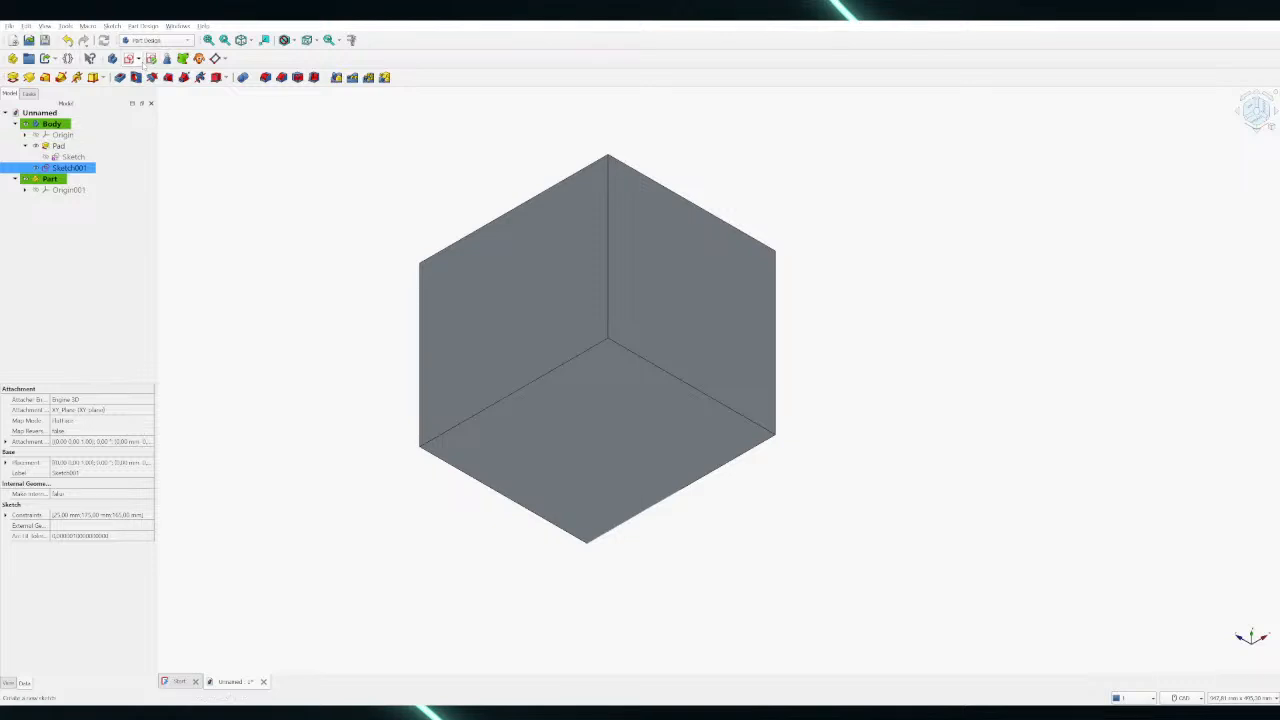
Start a new sketch and view the available base planes and the block from above
click(128, 58)
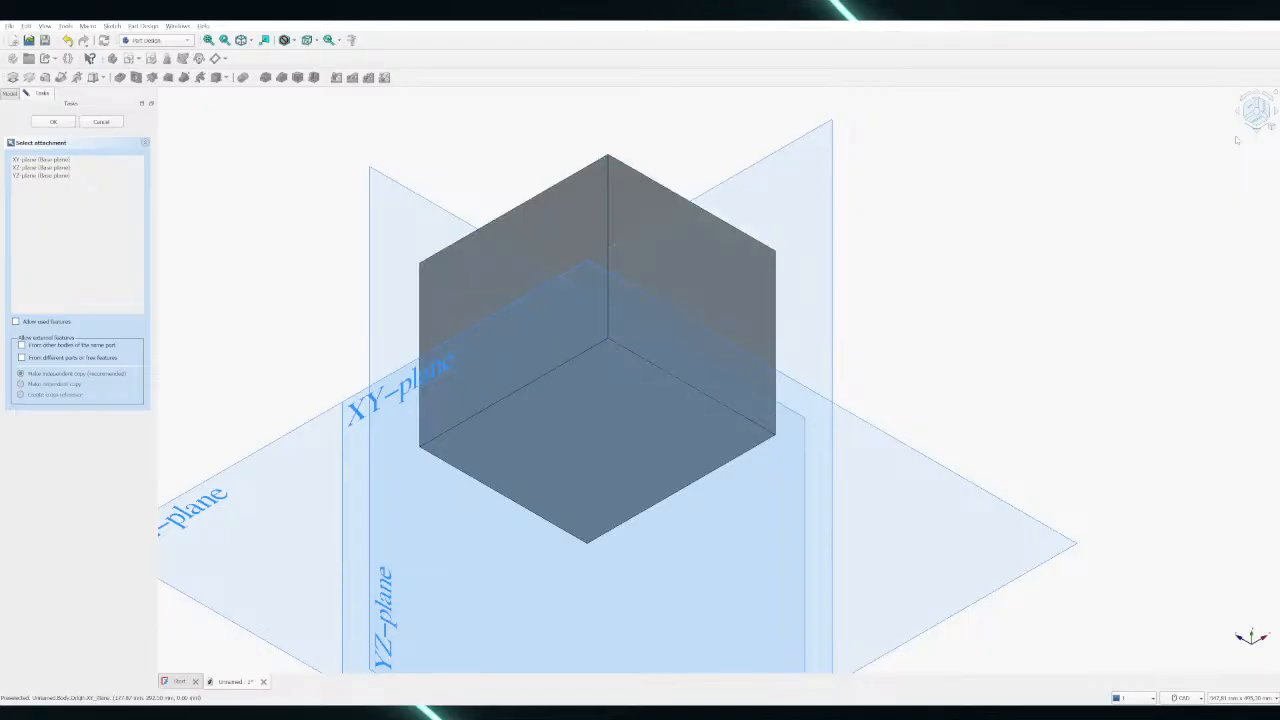
click(1256, 106)
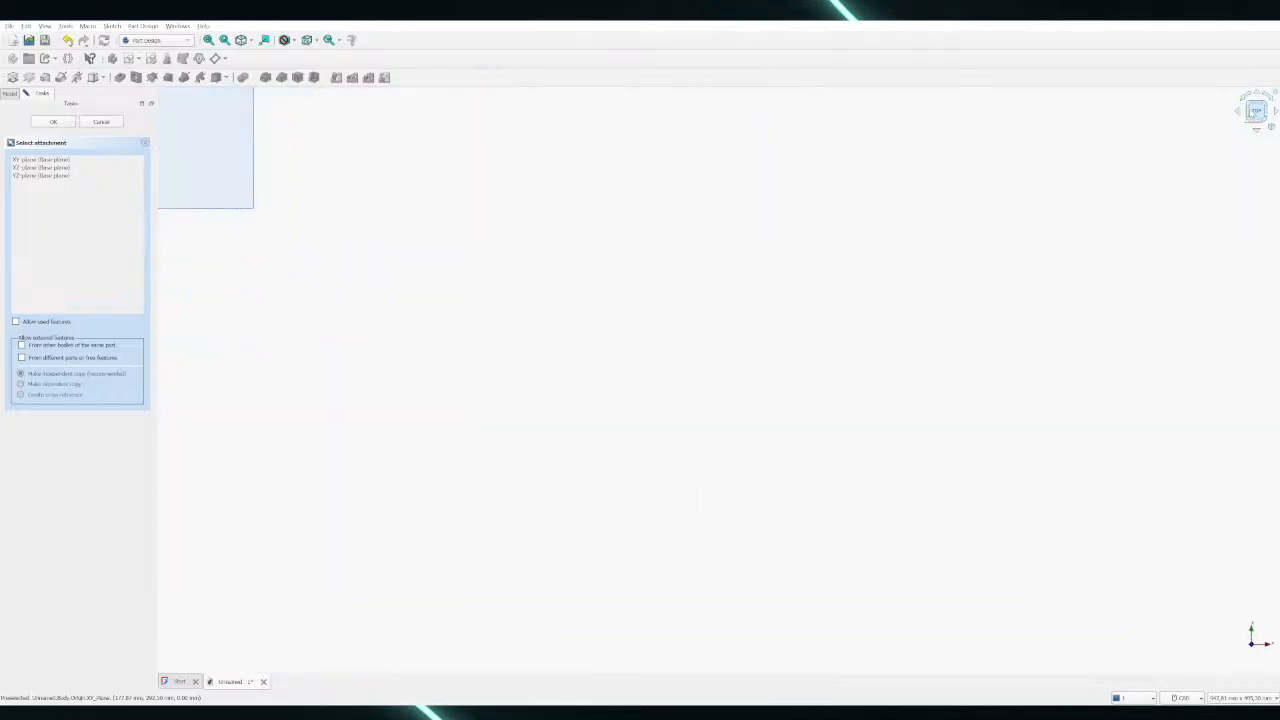
scroll(918, 224, down, 4)
scroll(497, 117, up, 7)
scroll(551, 165, down, 7)
scroll(591, 110, up, 4)
scroll(591, 114, down, 3)
scroll(606, 123, up, 3)
scroll(691, 423, down, 6)
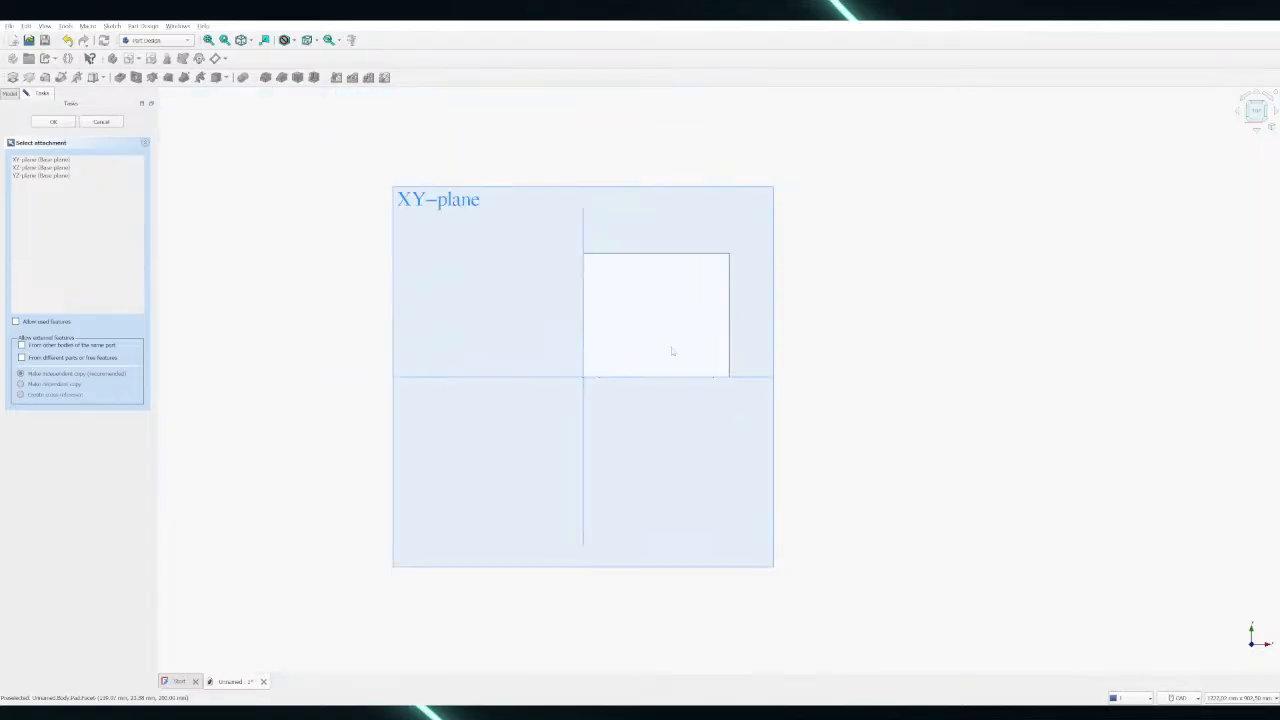
scroll(689, 314, up, 5)
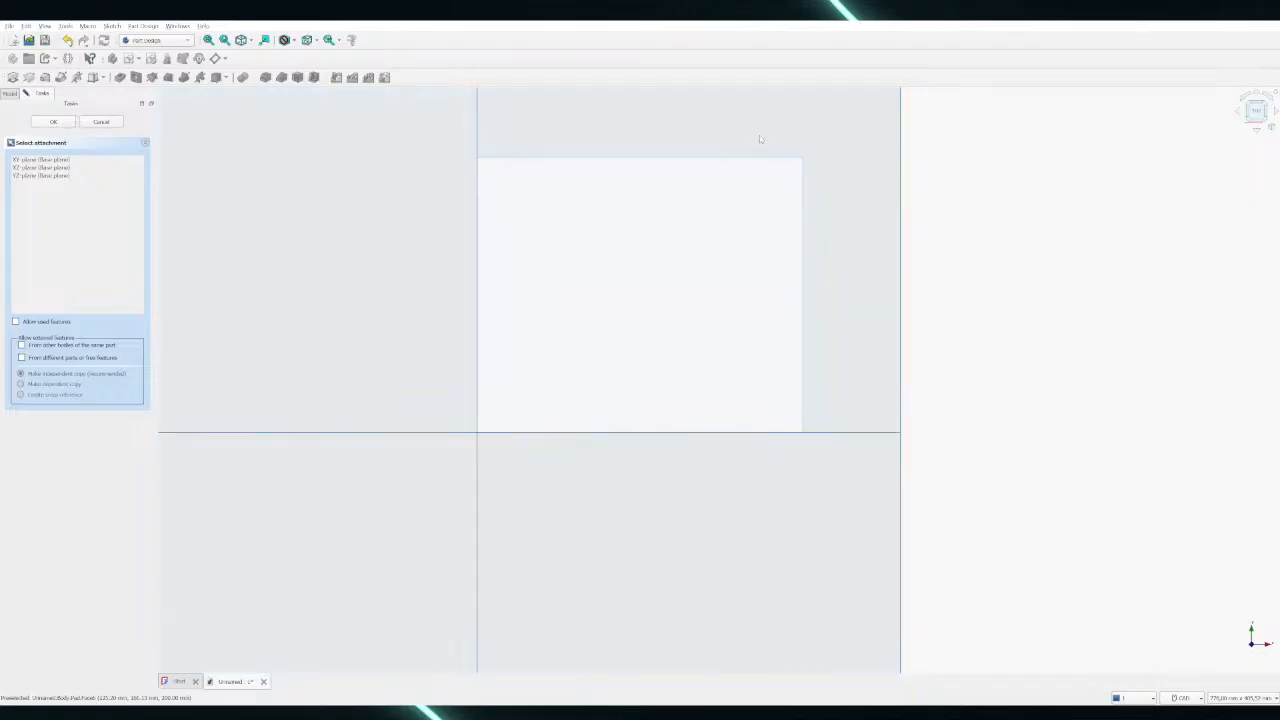
Try to pick the block's top face instead of the XY base plane as the new sketch's attachment, using an isometric view
click(72, 160)
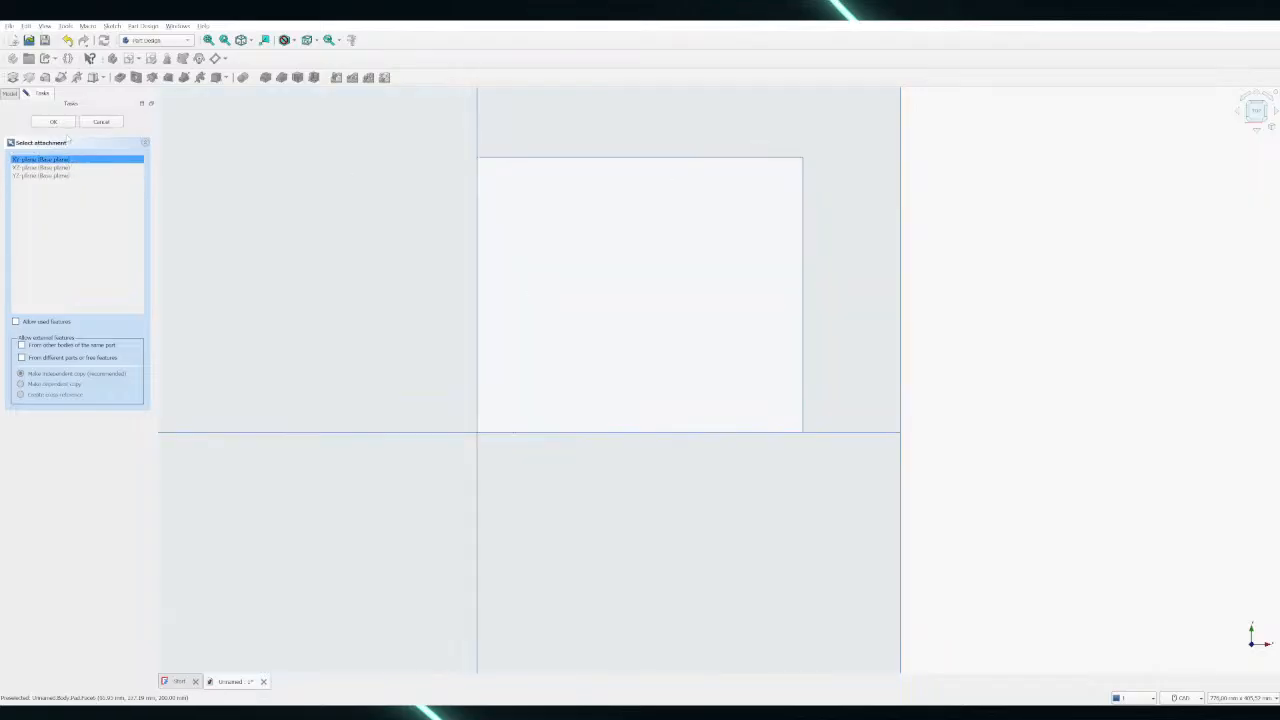
click(671, 254)
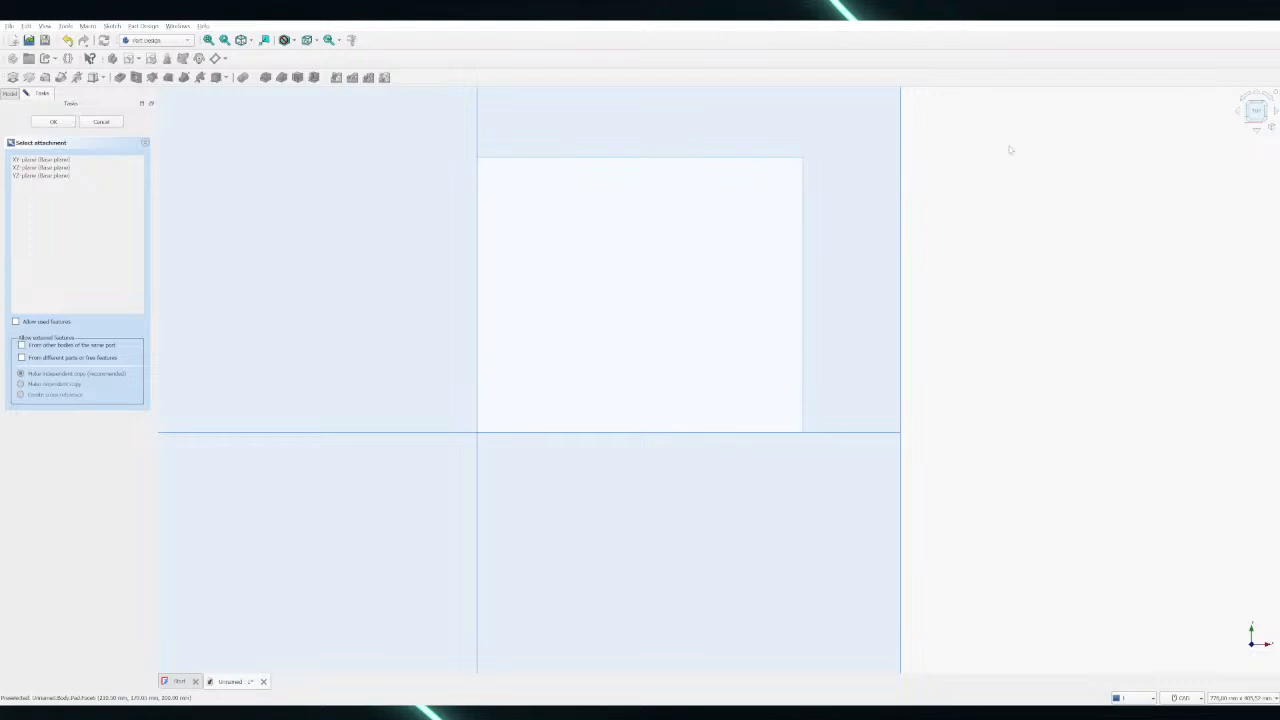
click(1257, 112)
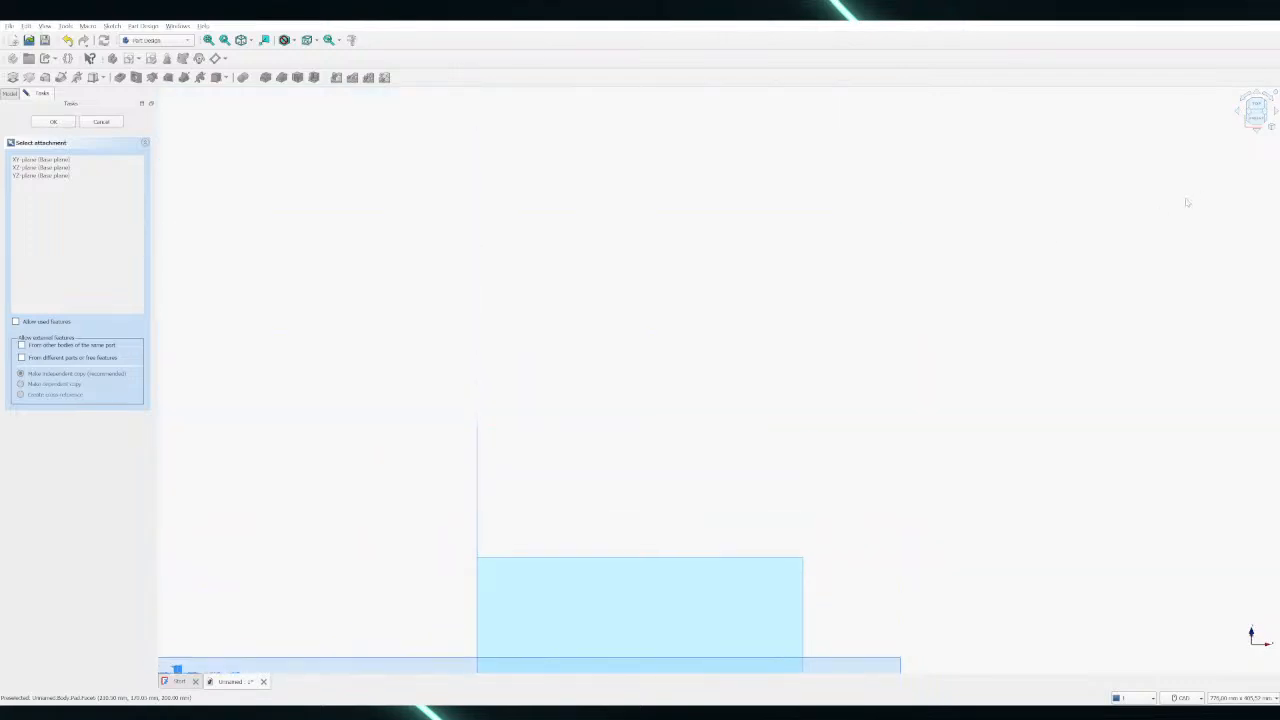
click(1267, 113)
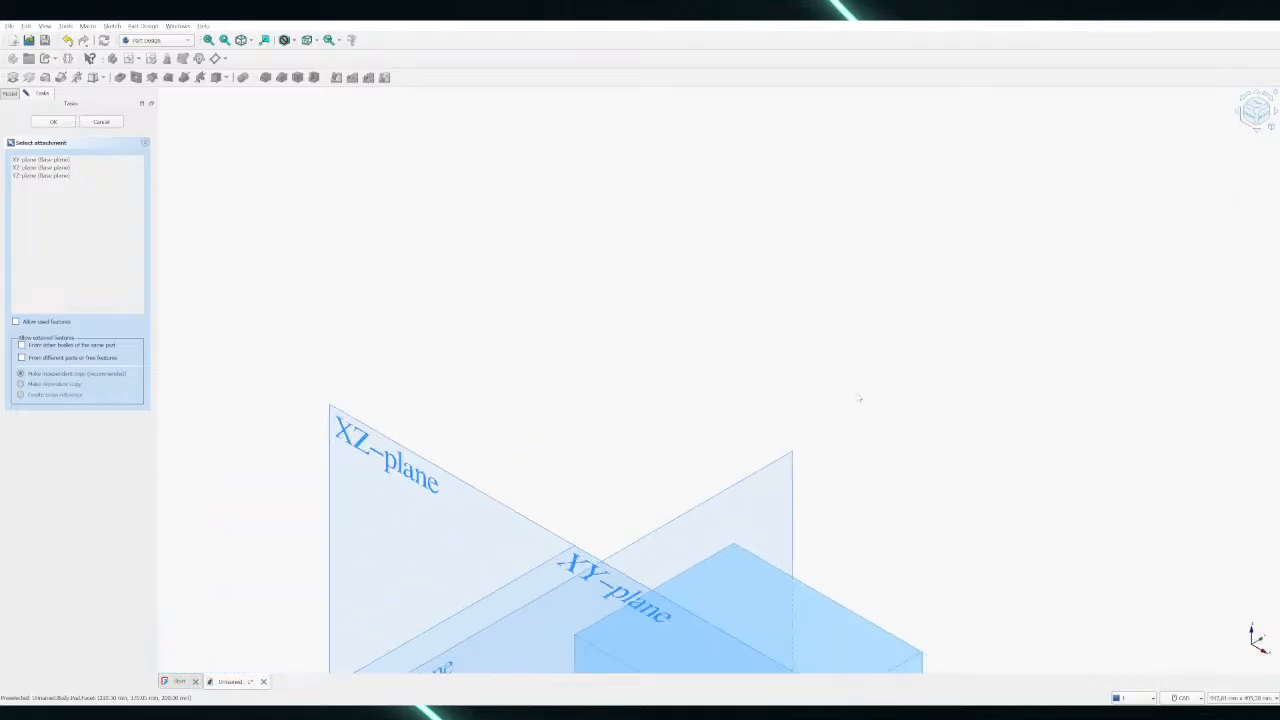
scroll(940, 653, up, 4)
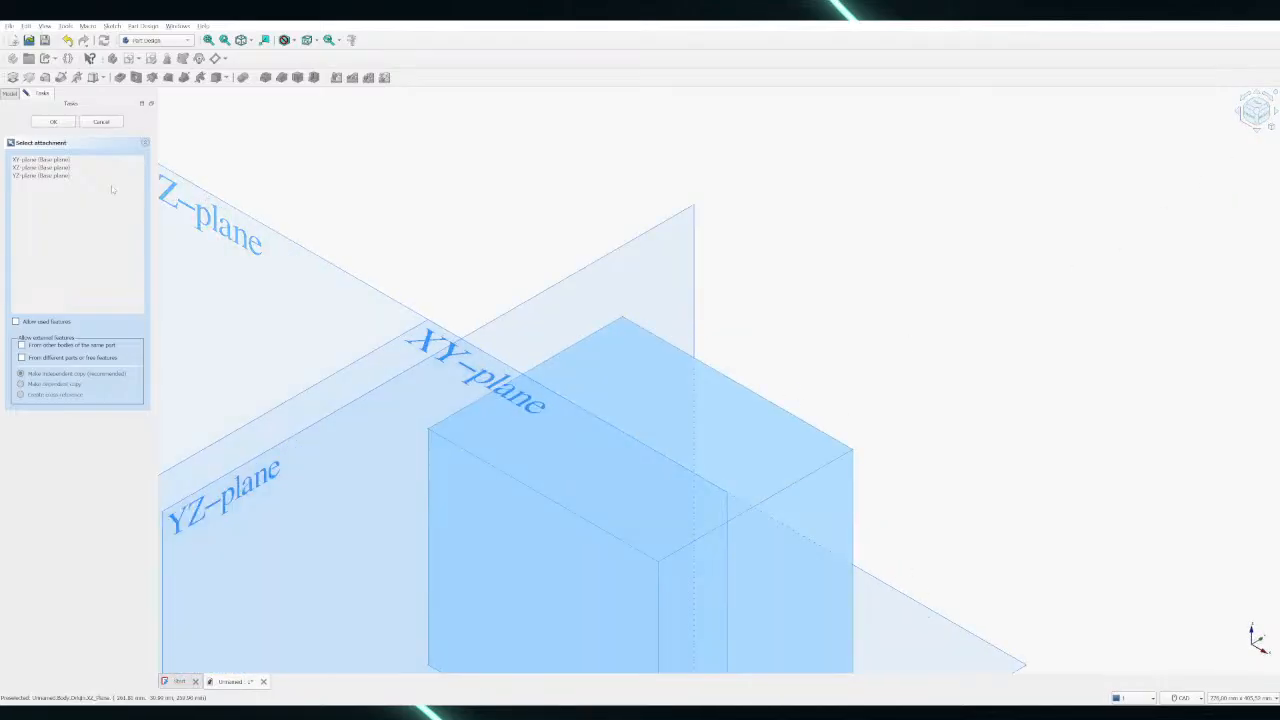
click(740, 400)
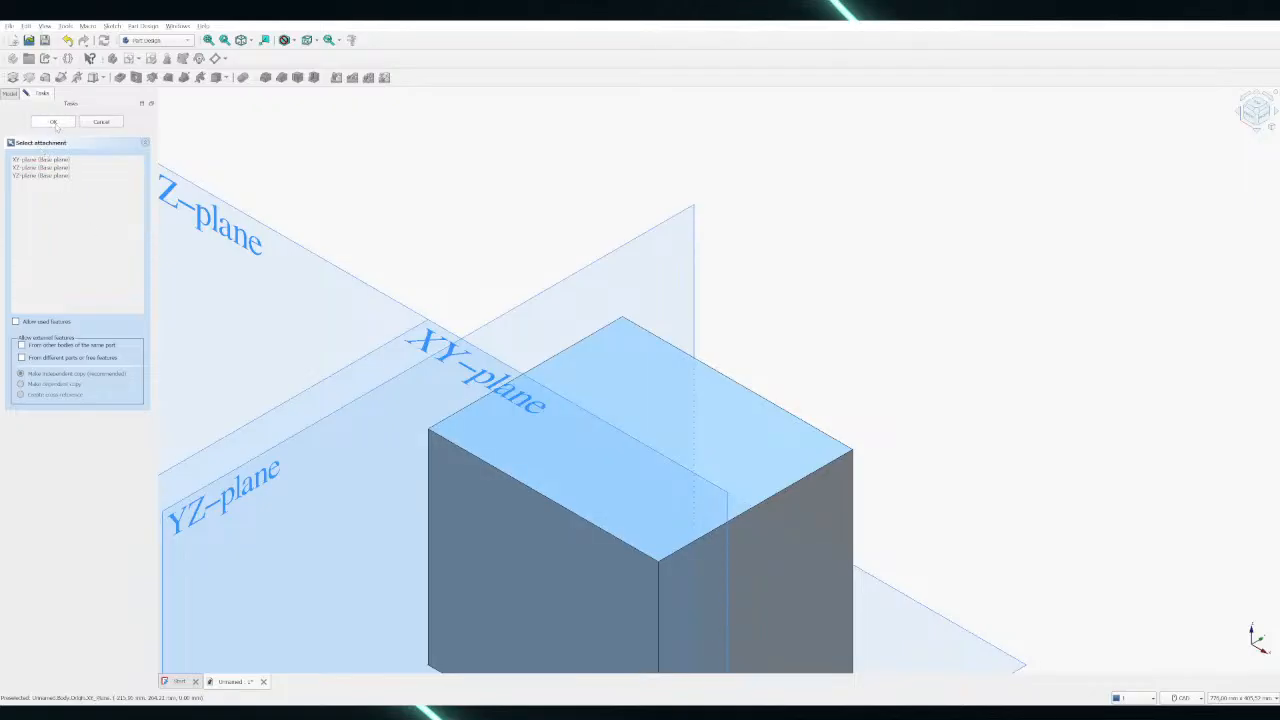
Allow used features in the sketch attachment options and try again to pick the block's top face
click(21, 345)
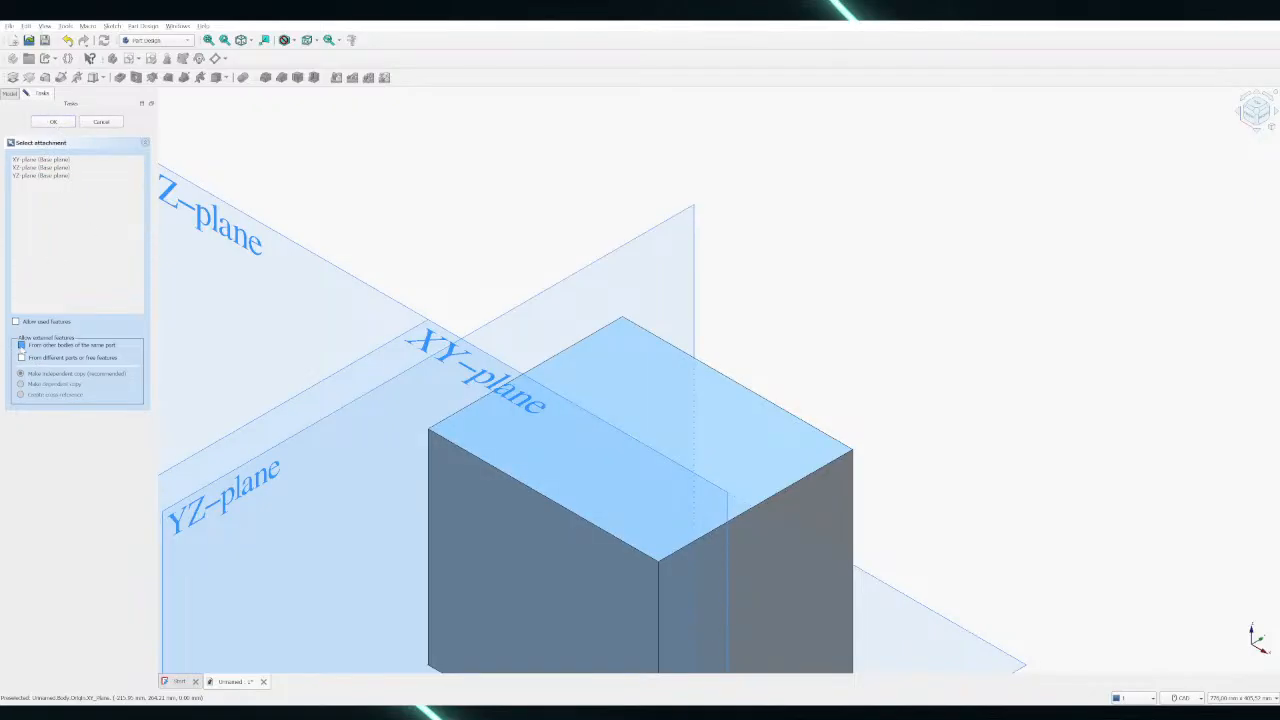
click(21, 357)
click(21, 357)
click(15, 321)
click(731, 408)
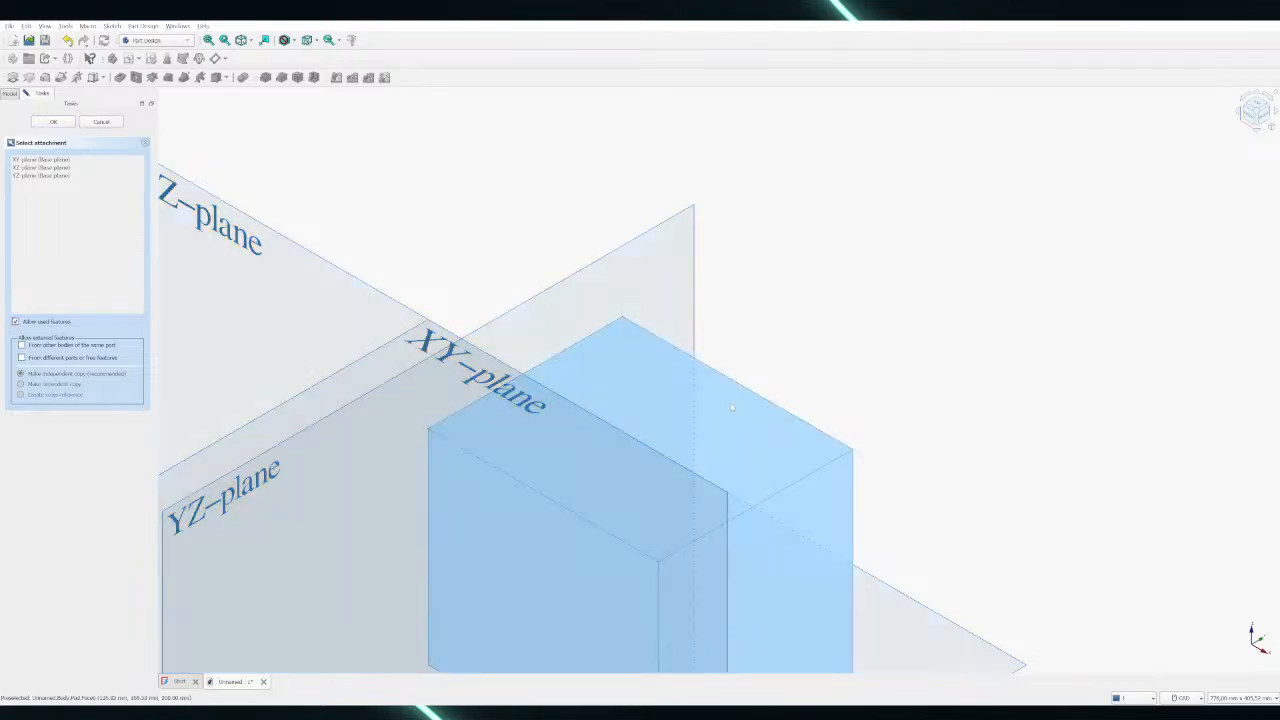
click(731, 408)
click(727, 407)
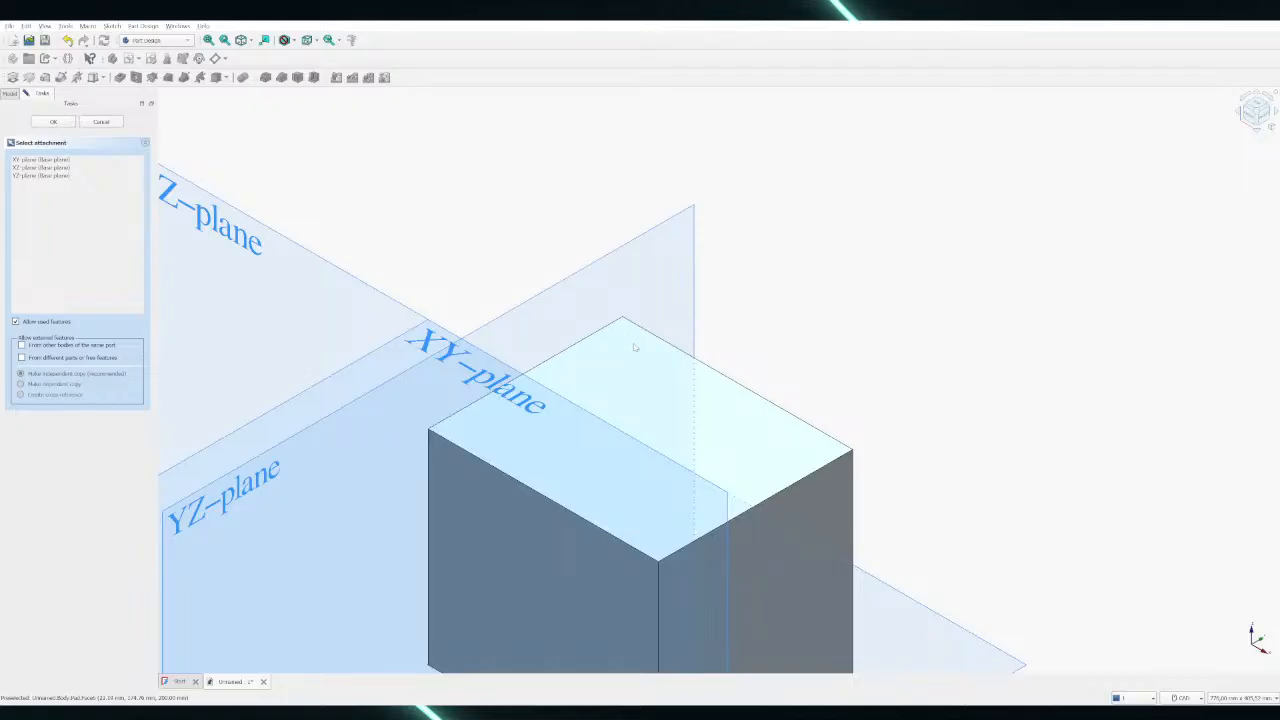
Allow external features from other bodies and from different parts, and retry attaching the sketch to the block's top face
scroll(636, 345, up, 5)
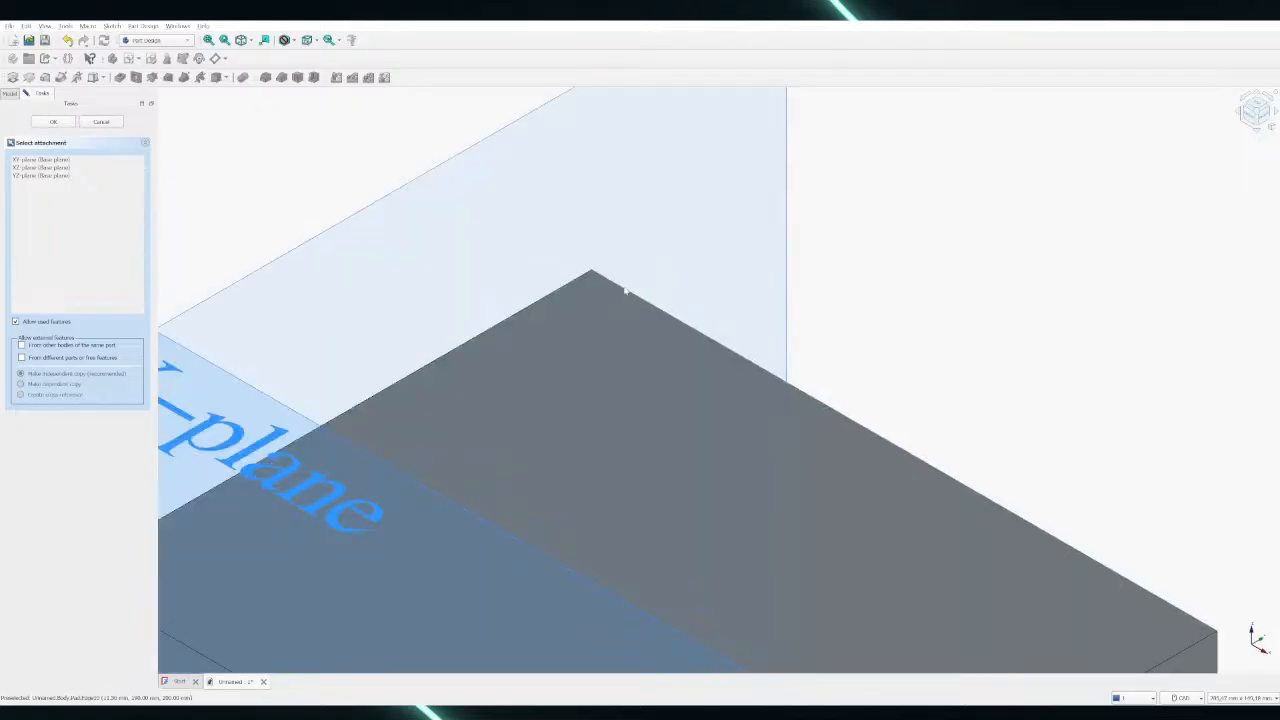
click(622, 377)
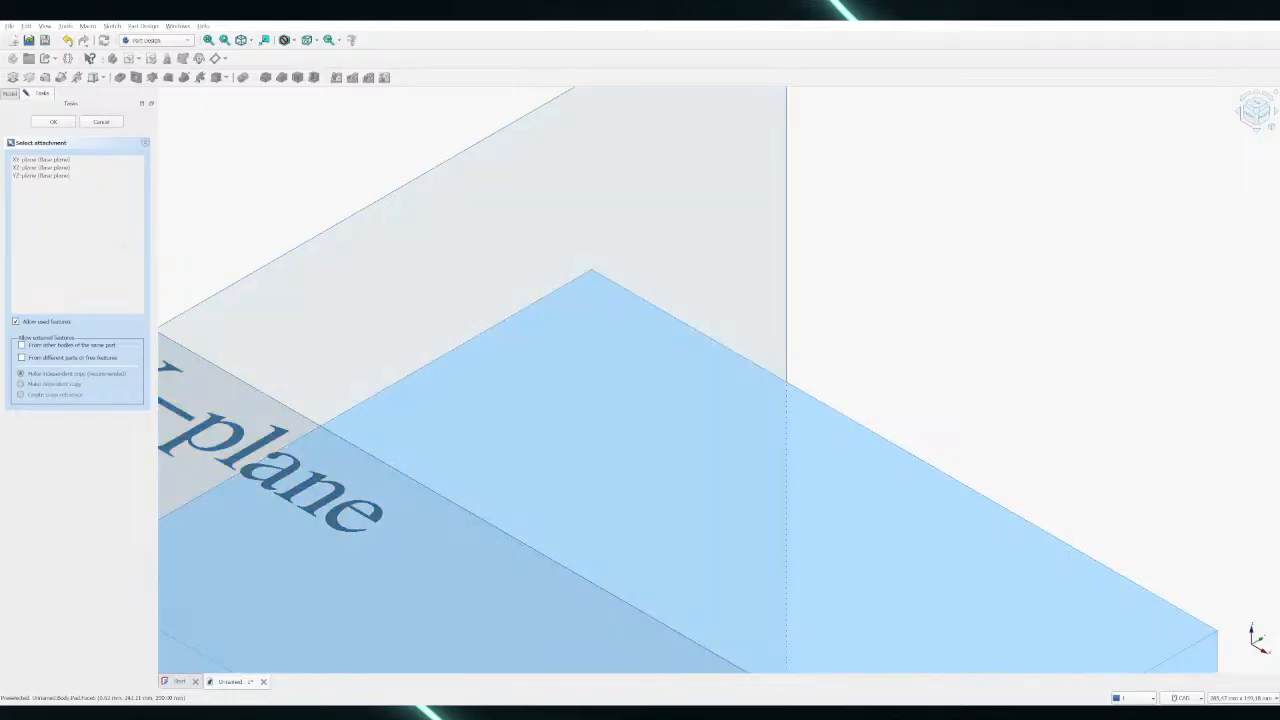
click(55, 122)
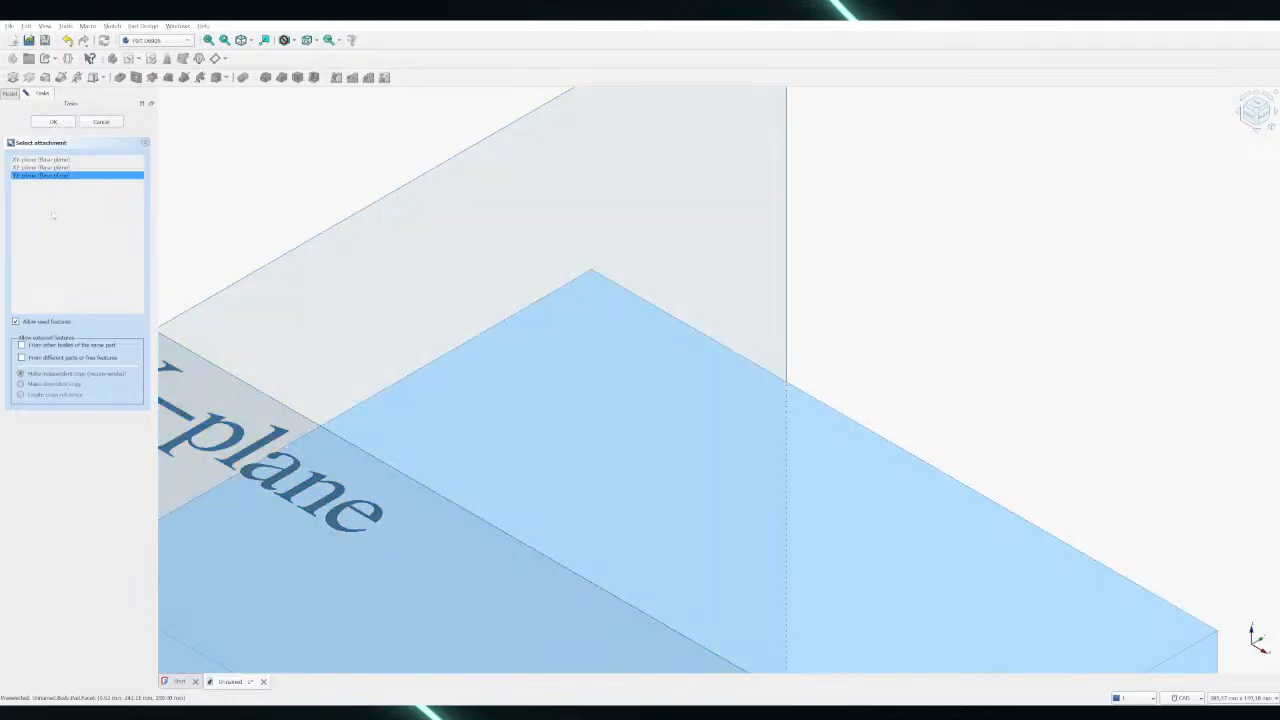
click(48, 348)
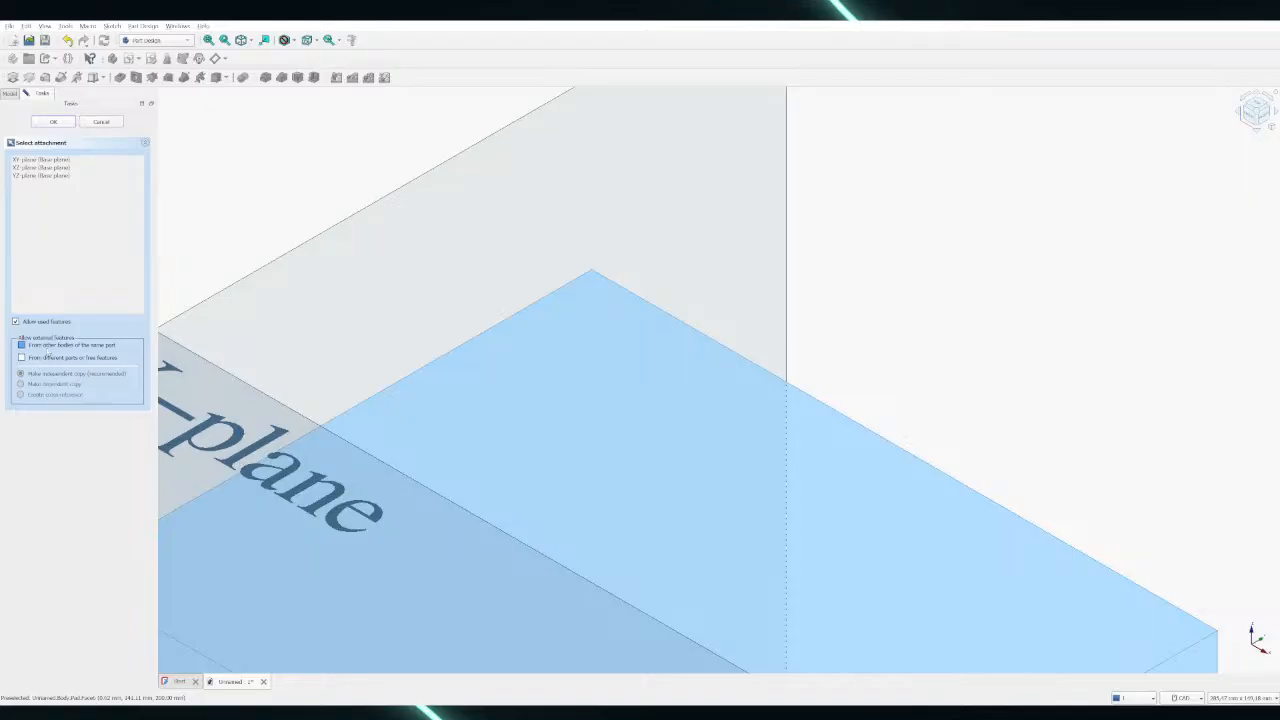
click(48, 348)
click(21, 357)
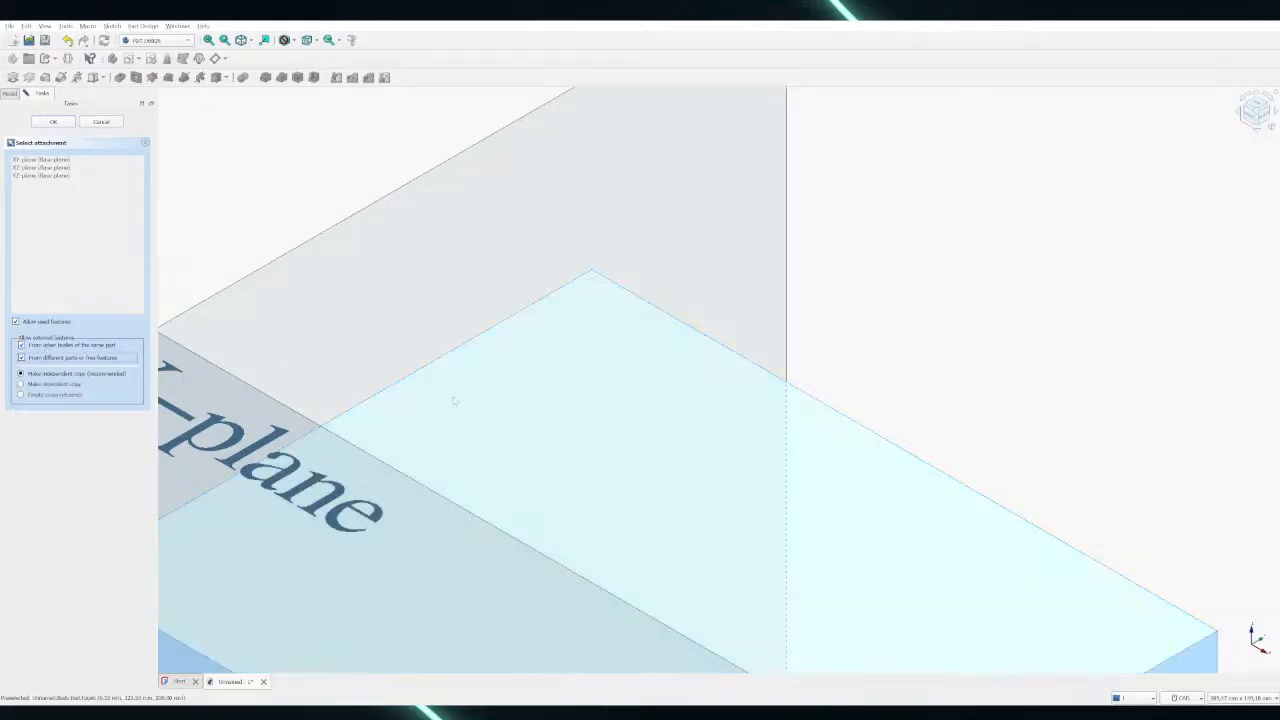
click(677, 371)
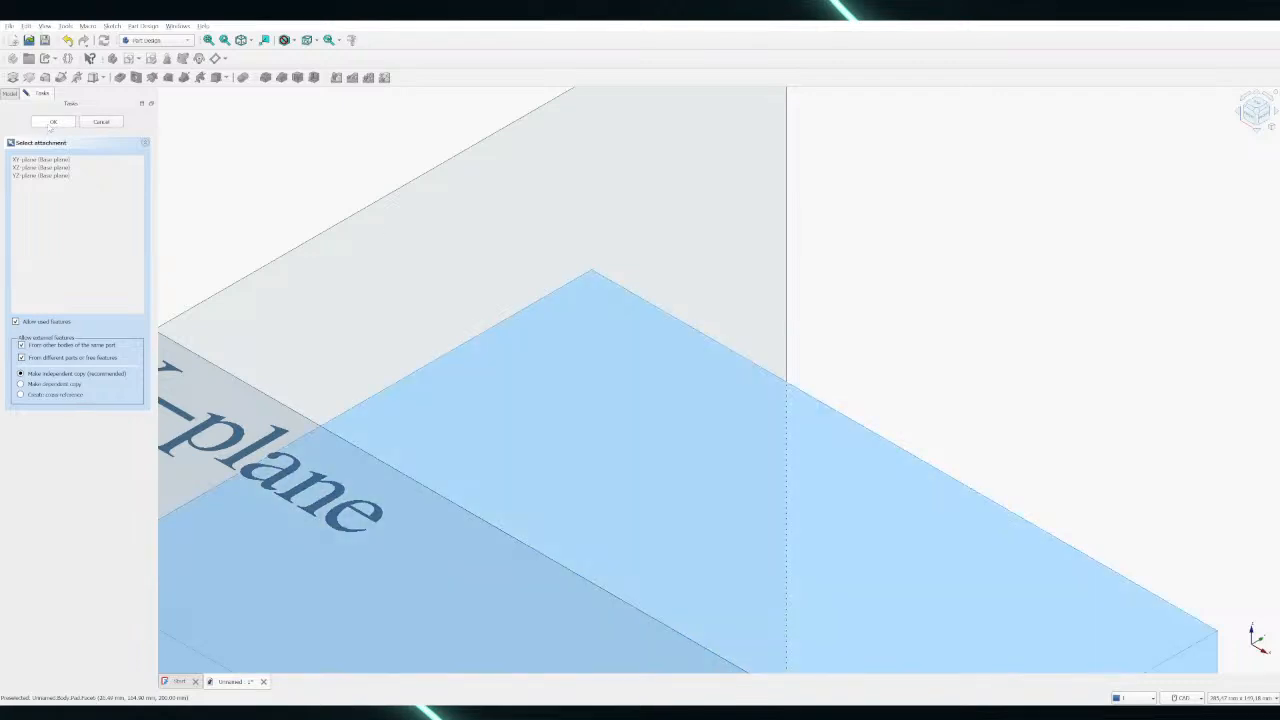
click(48, 160)
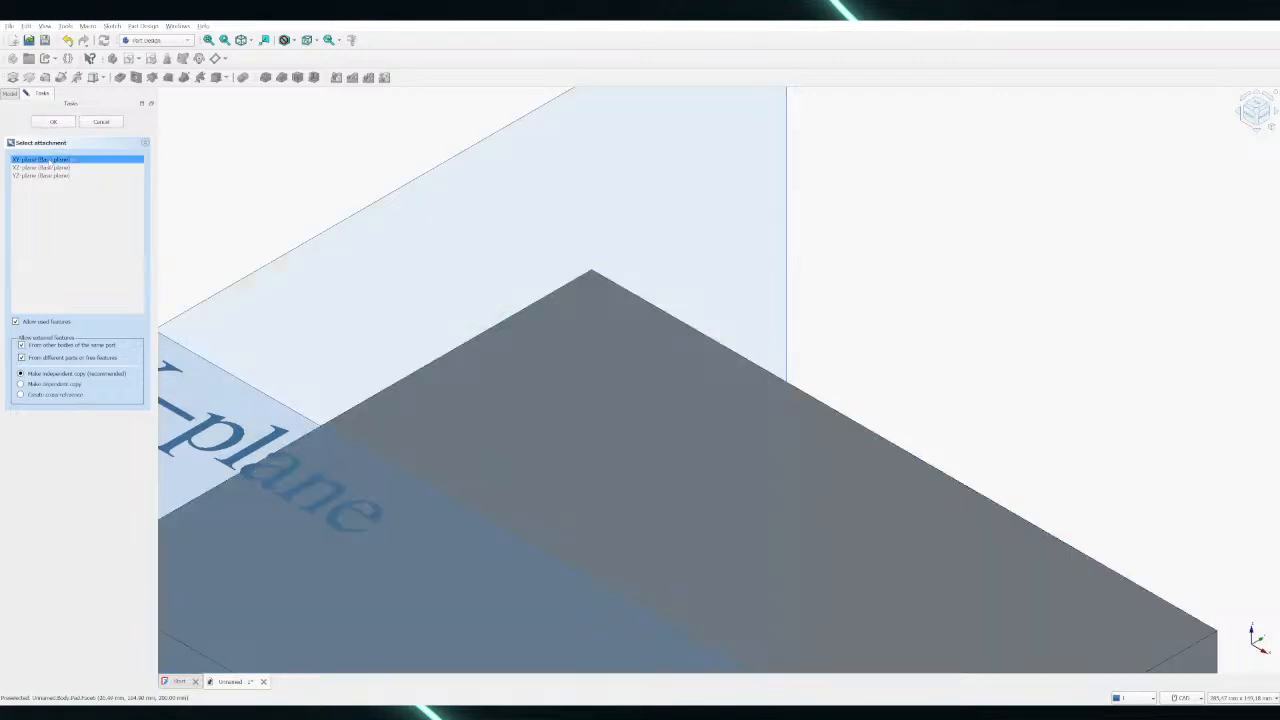
click(539, 400)
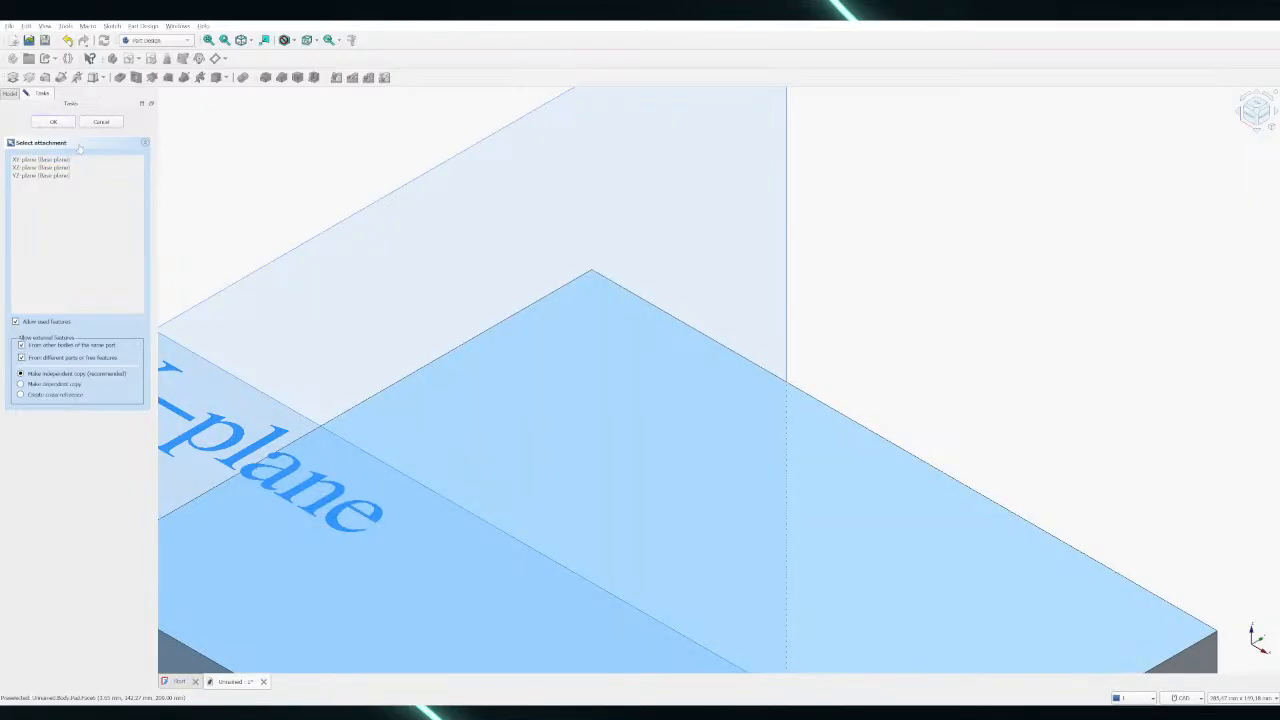
Collapse the attachment options, try the block's top face once more, and cancel the new sketch
click(145, 143)
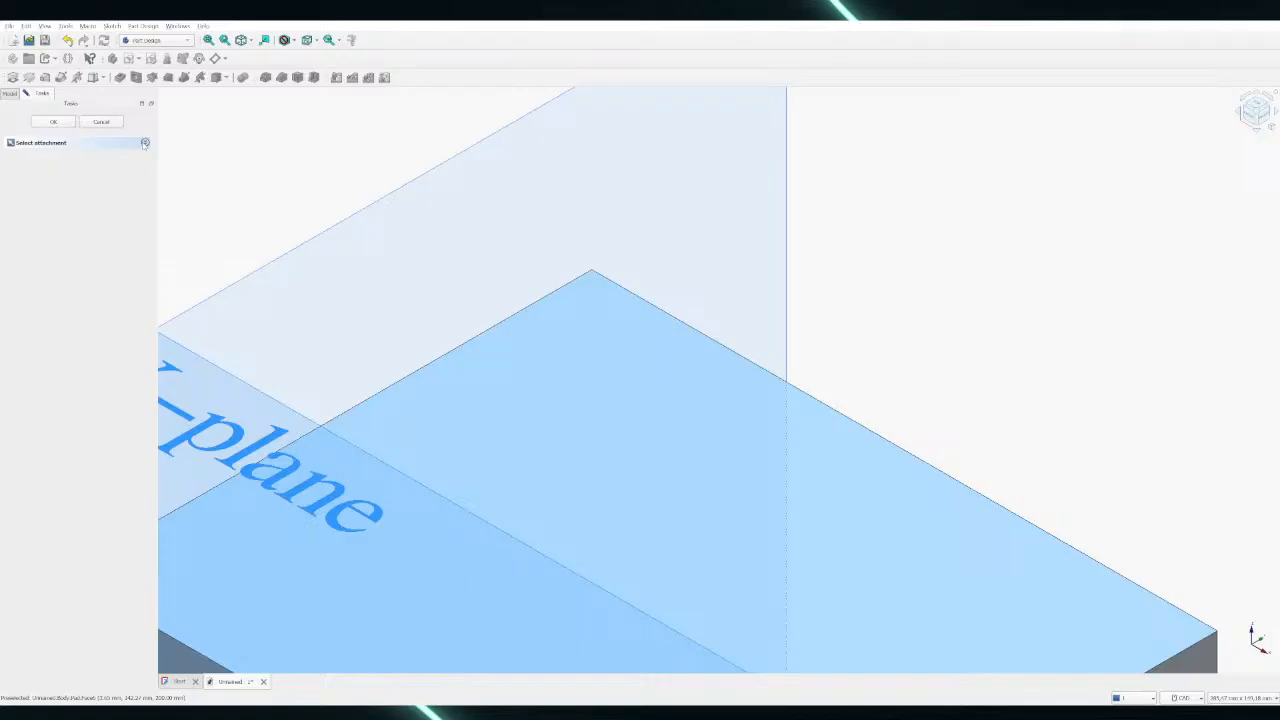
click(622, 412)
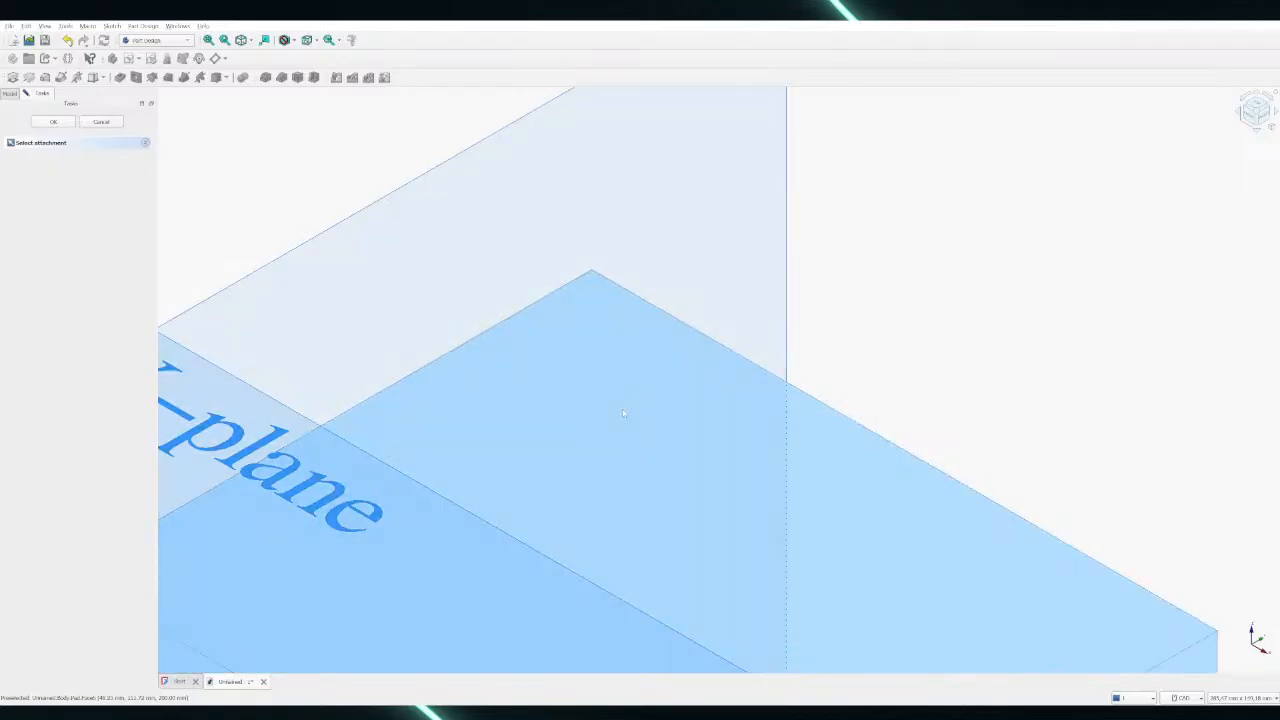
scroll(622, 413, down, 6)
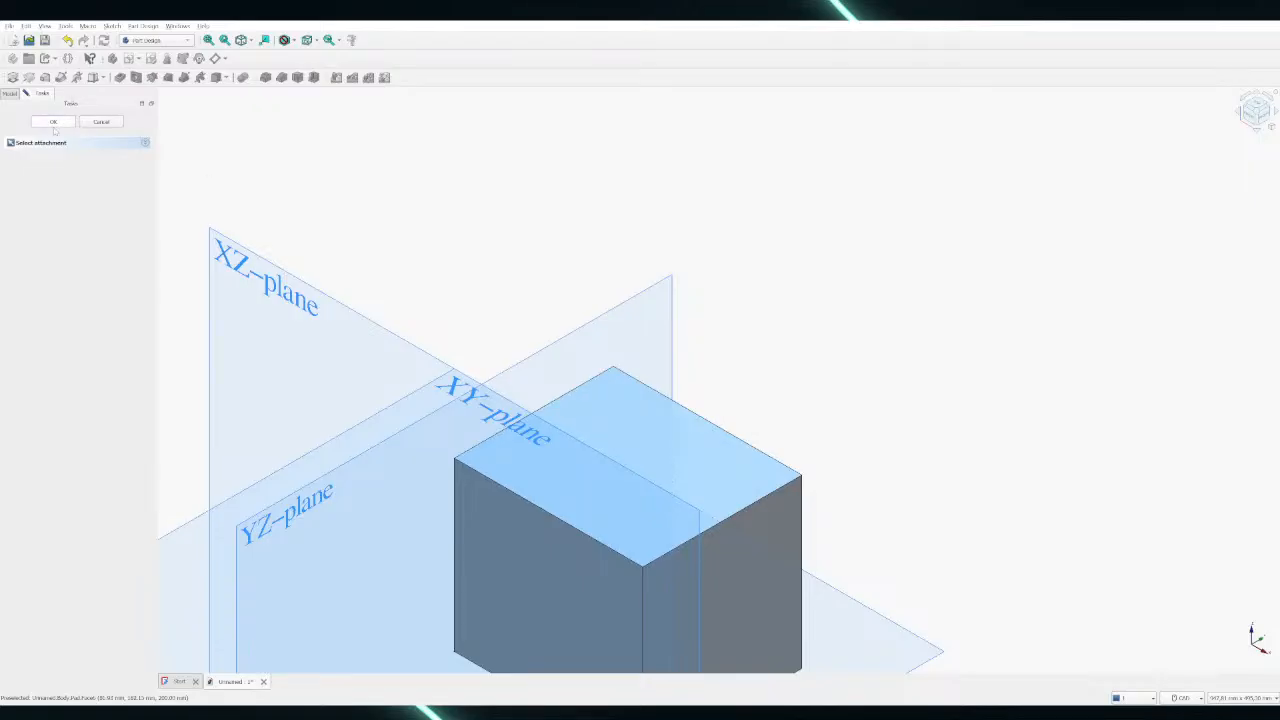
click(107, 125)
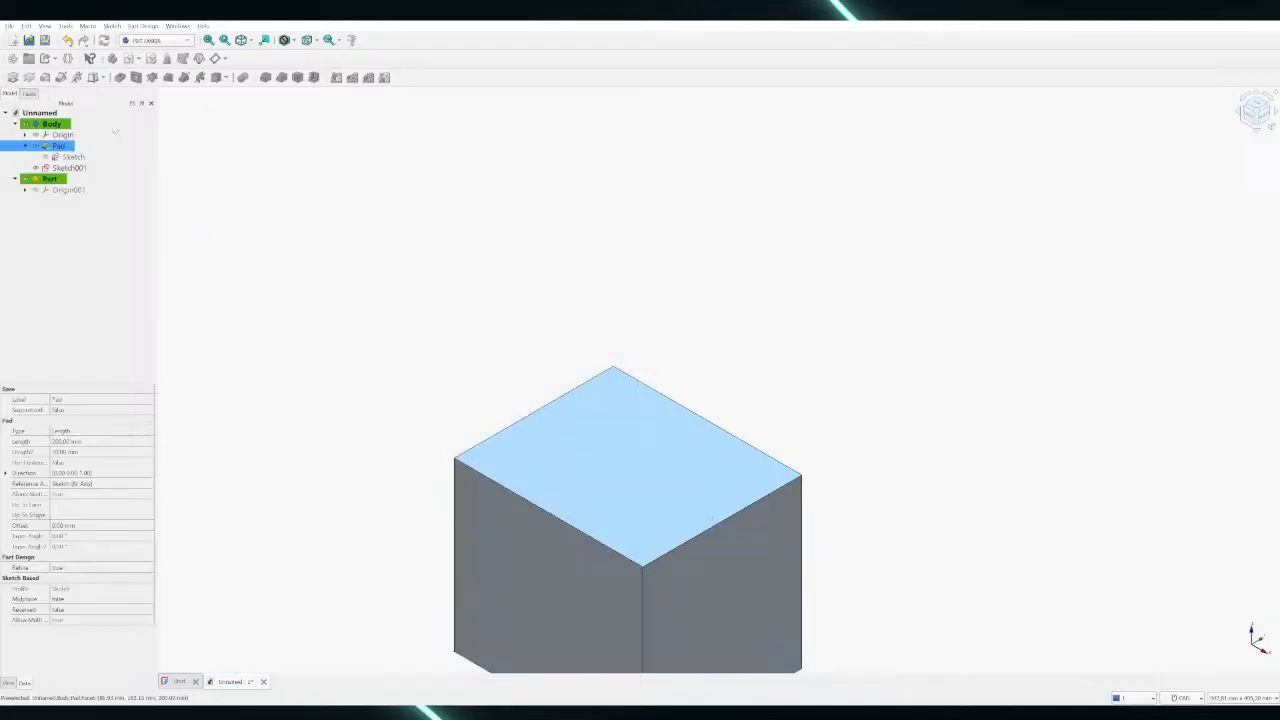
Select Sketch001 in the model tree and examine its position relative to the block, ending with nothing selected
click(68, 167)
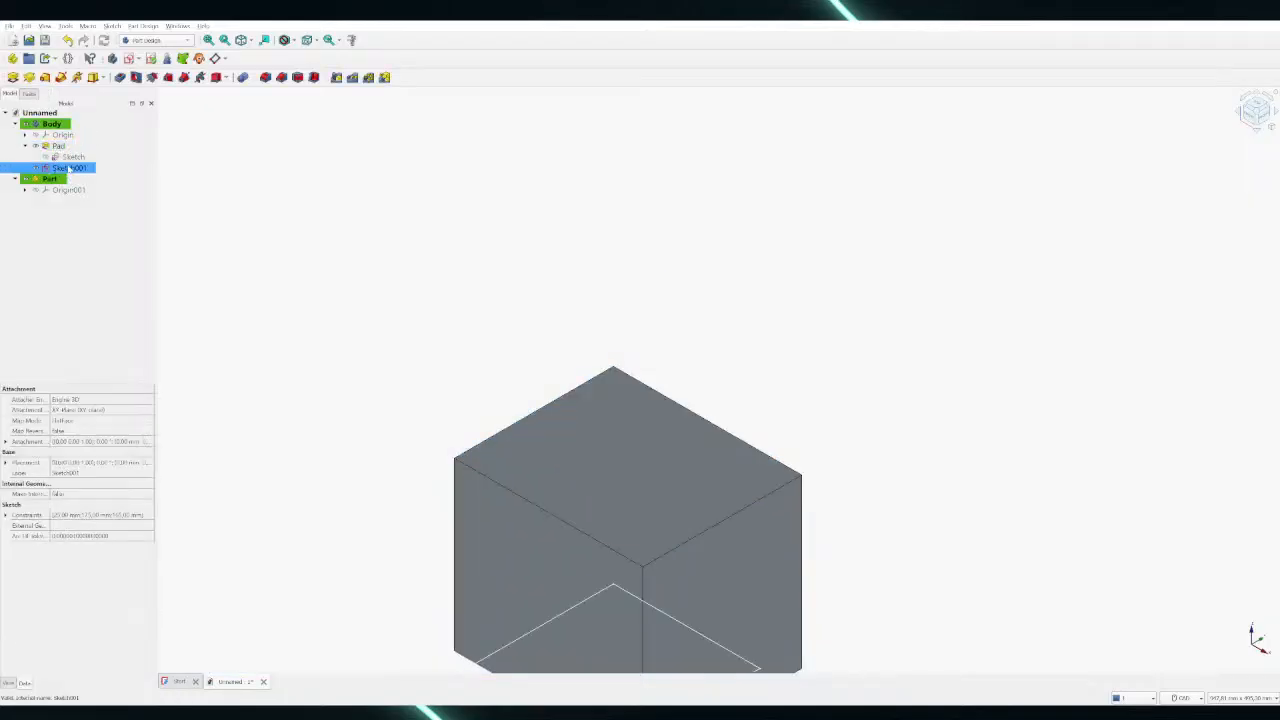
scroll(531, 380, up, 2)
scroll(531, 380, down, 4)
scroll(551, 560, up, 8)
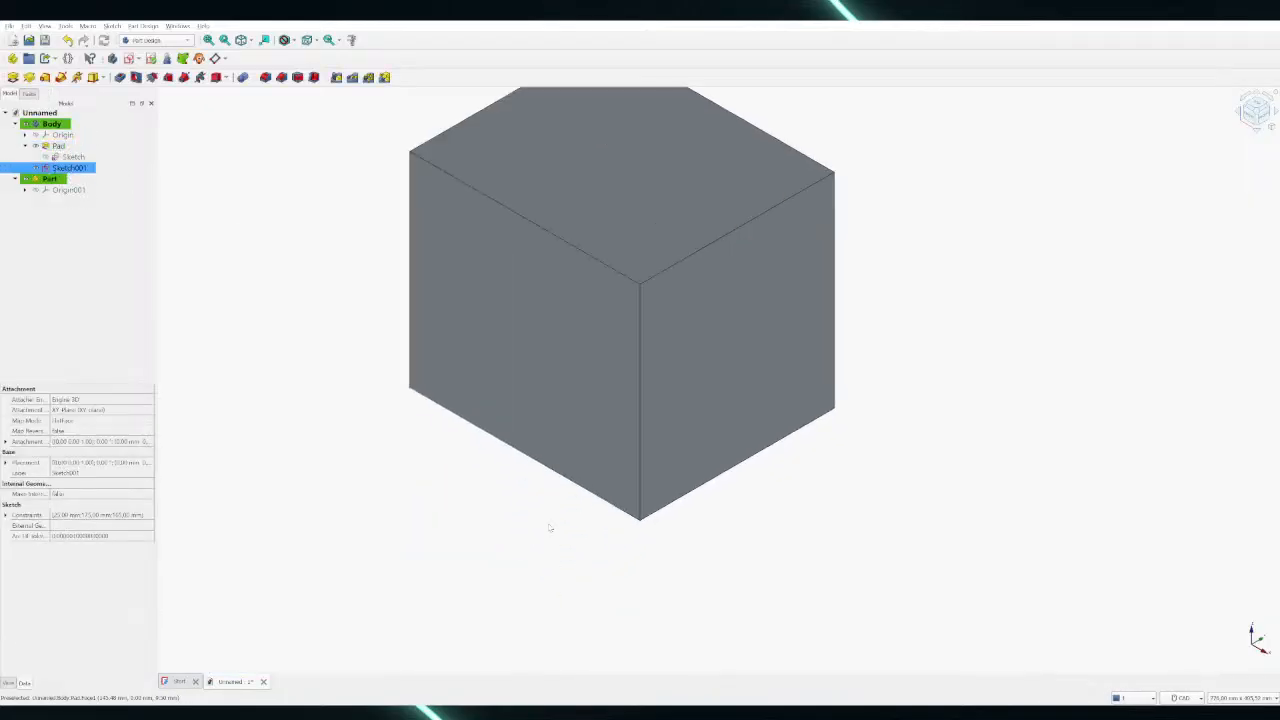
scroll(515, 471, down, 5)
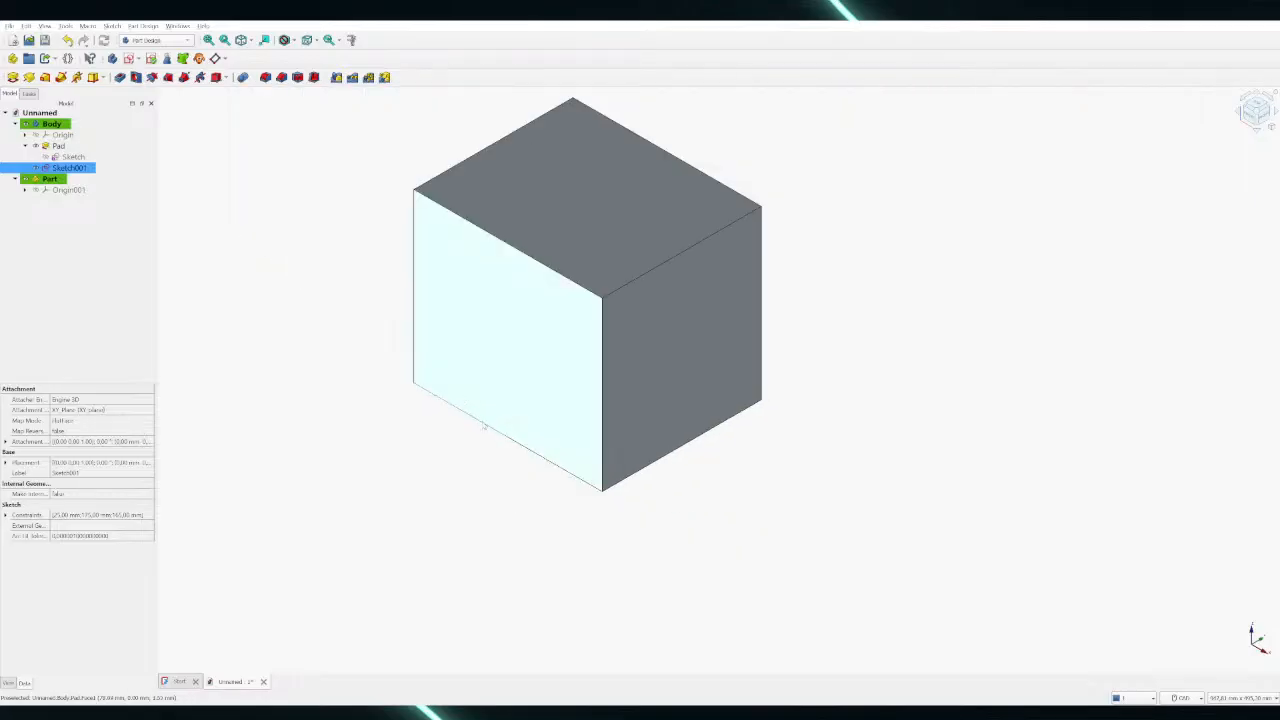
click(369, 354)
middle_drag(354, 289, 400, 380)
scroll(431, 337, up, 3)
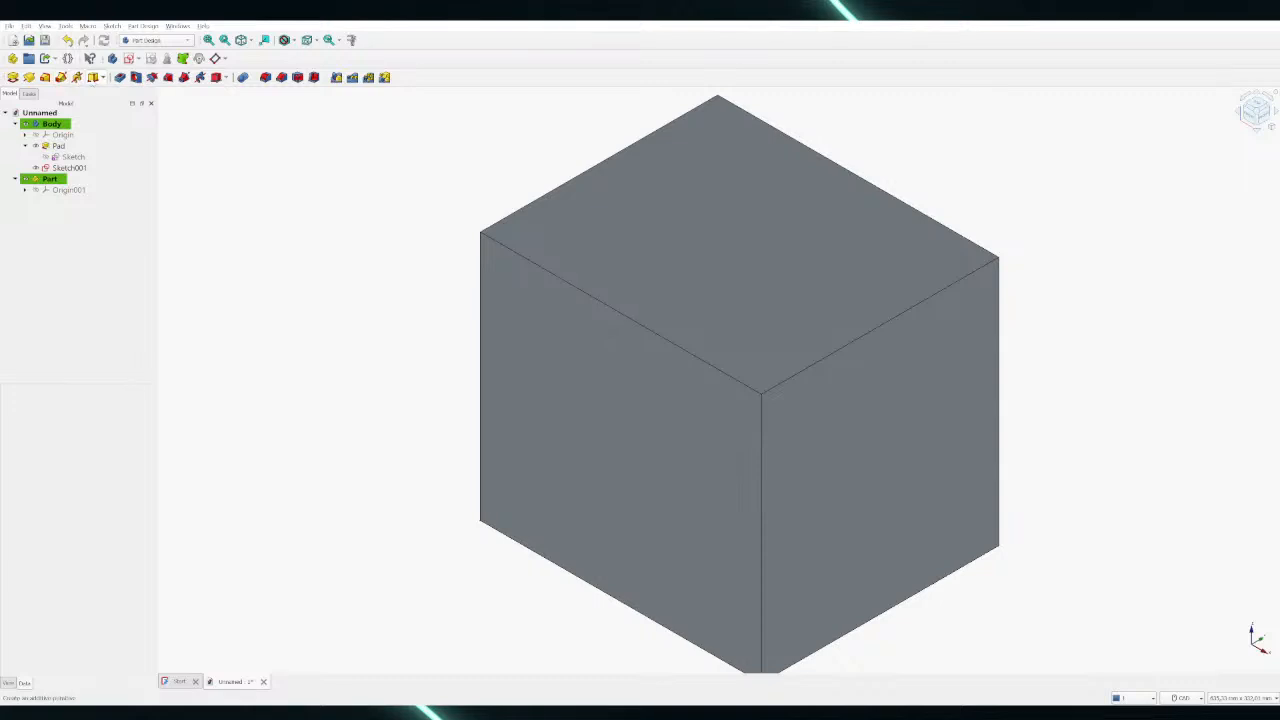
Add an unattached additive box to the body with 10 mm length, width and height
click(93, 77)
scroll(283, 165, down, 5)
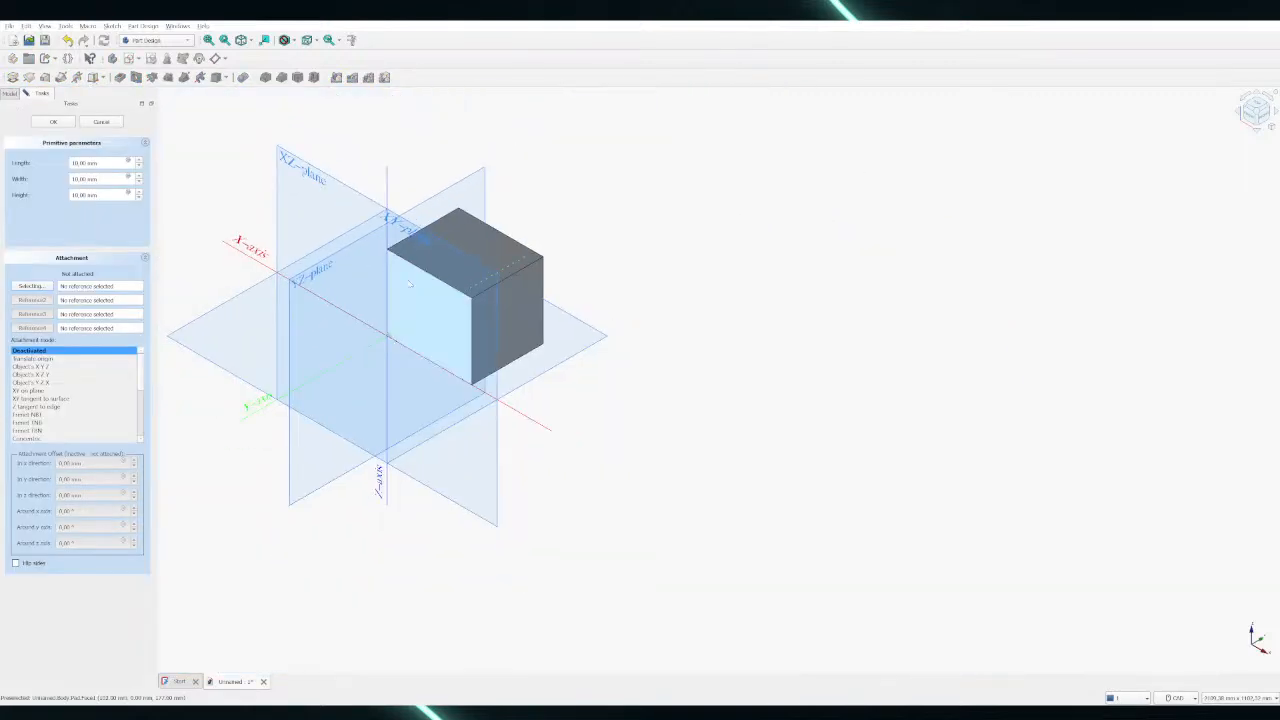
click(54, 121)
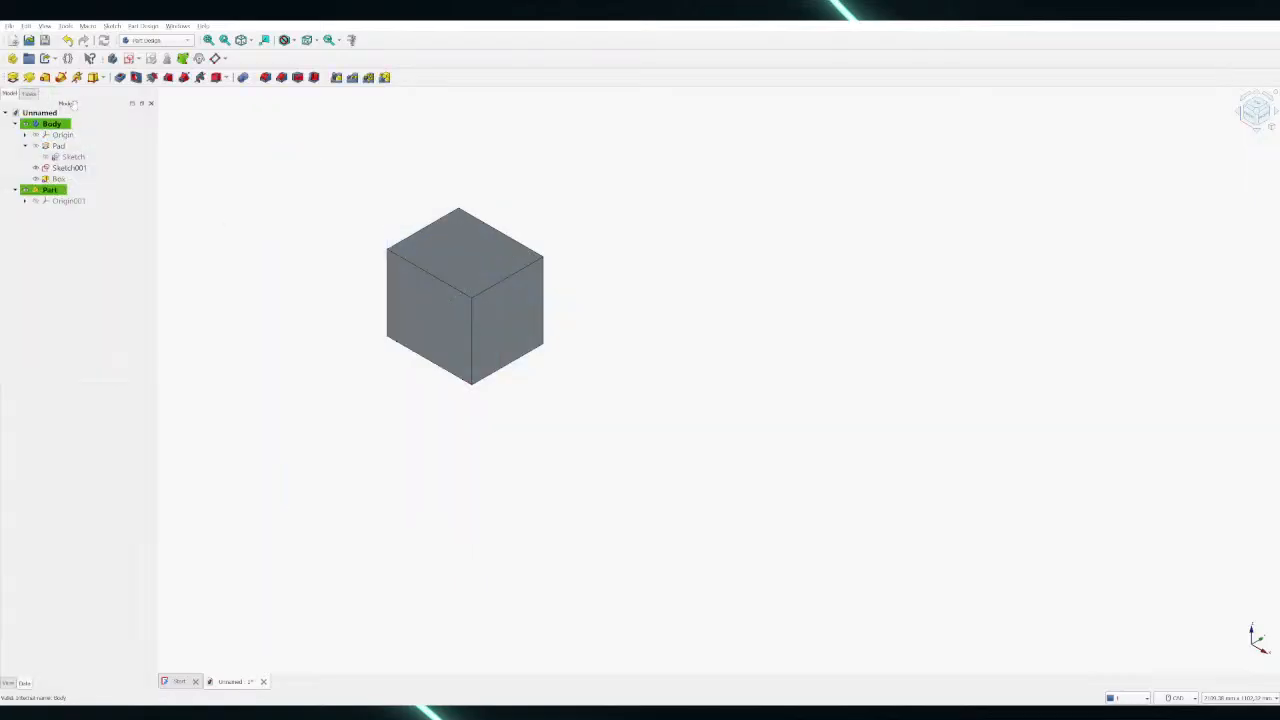
scroll(328, 232, up, 3)
Try to cut a pocket into the block from an existing sketch, and cancel the Pocket feature
click(67, 157)
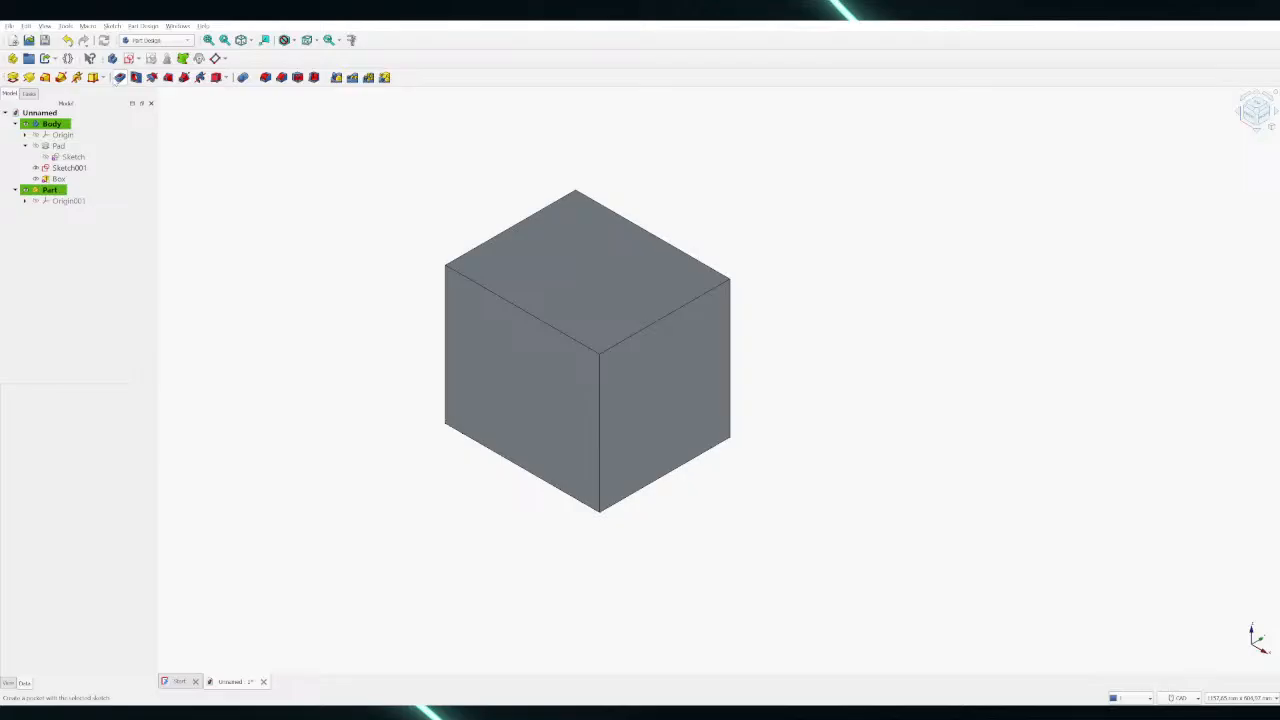
click(135, 77)
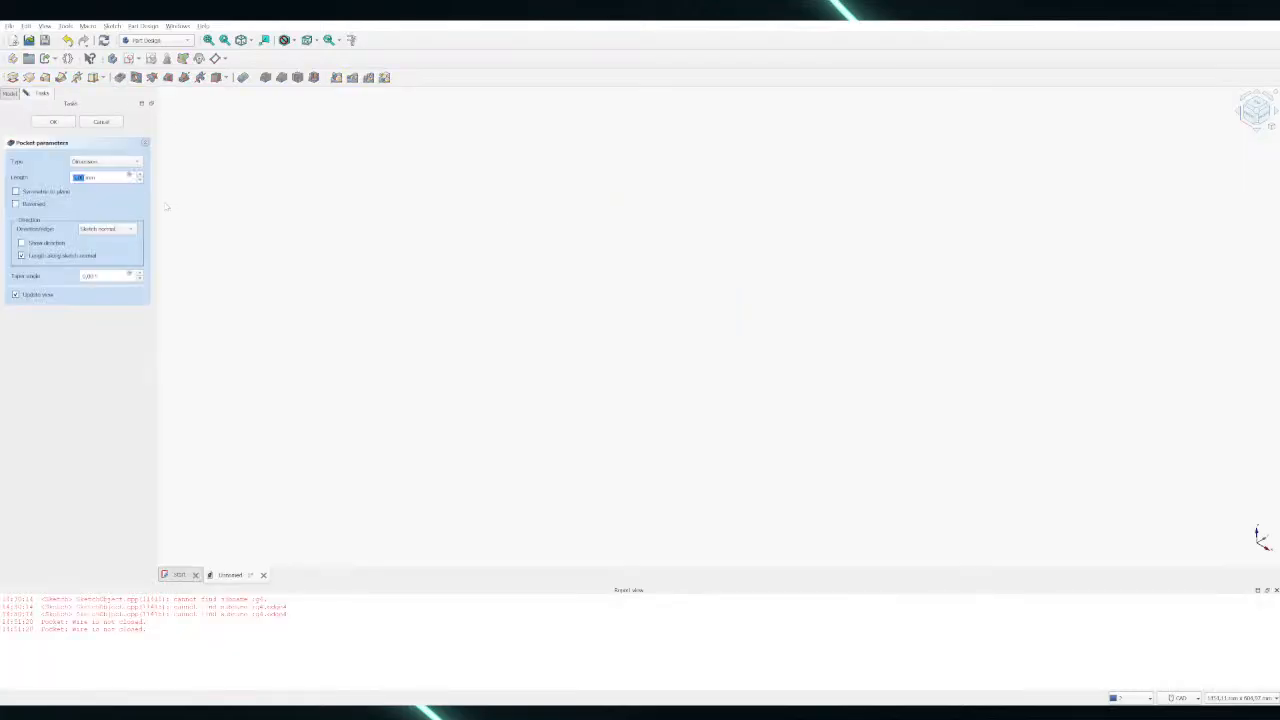
click(63, 122)
click(101, 121)
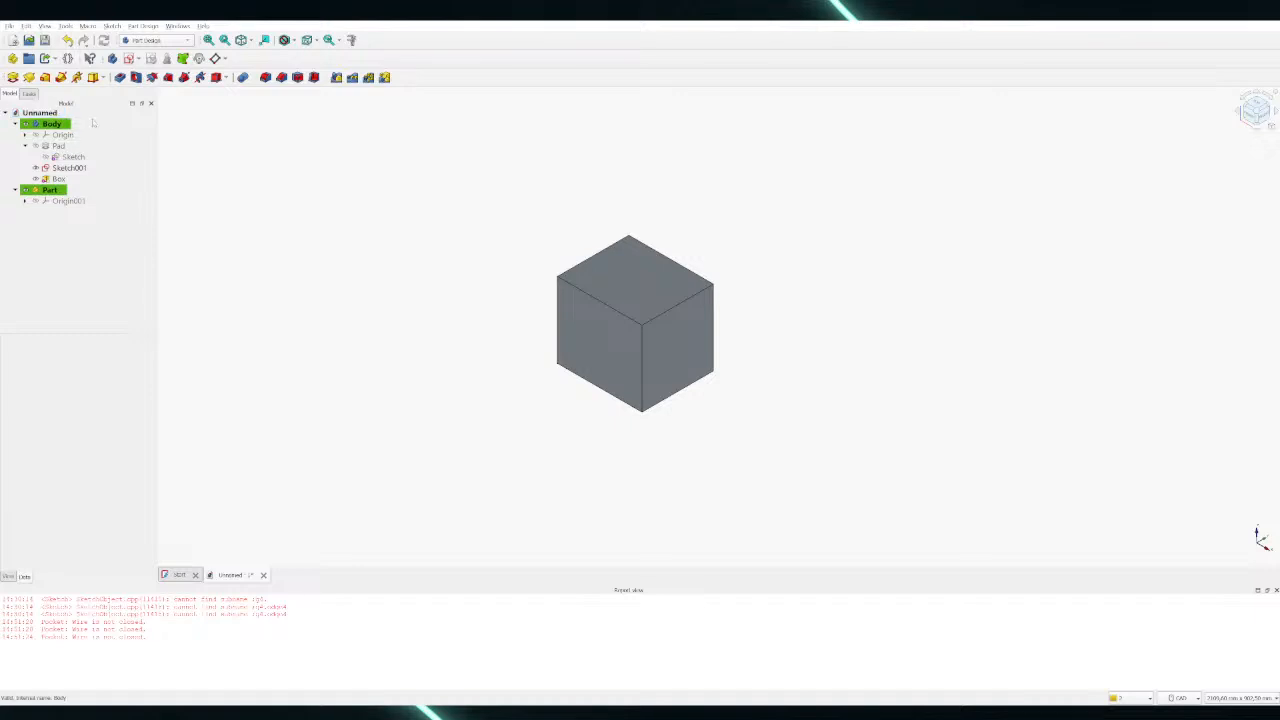
Create a datum plane attached to the block's top face with the plane face attachment mode
scroll(700, 287, up, 8)
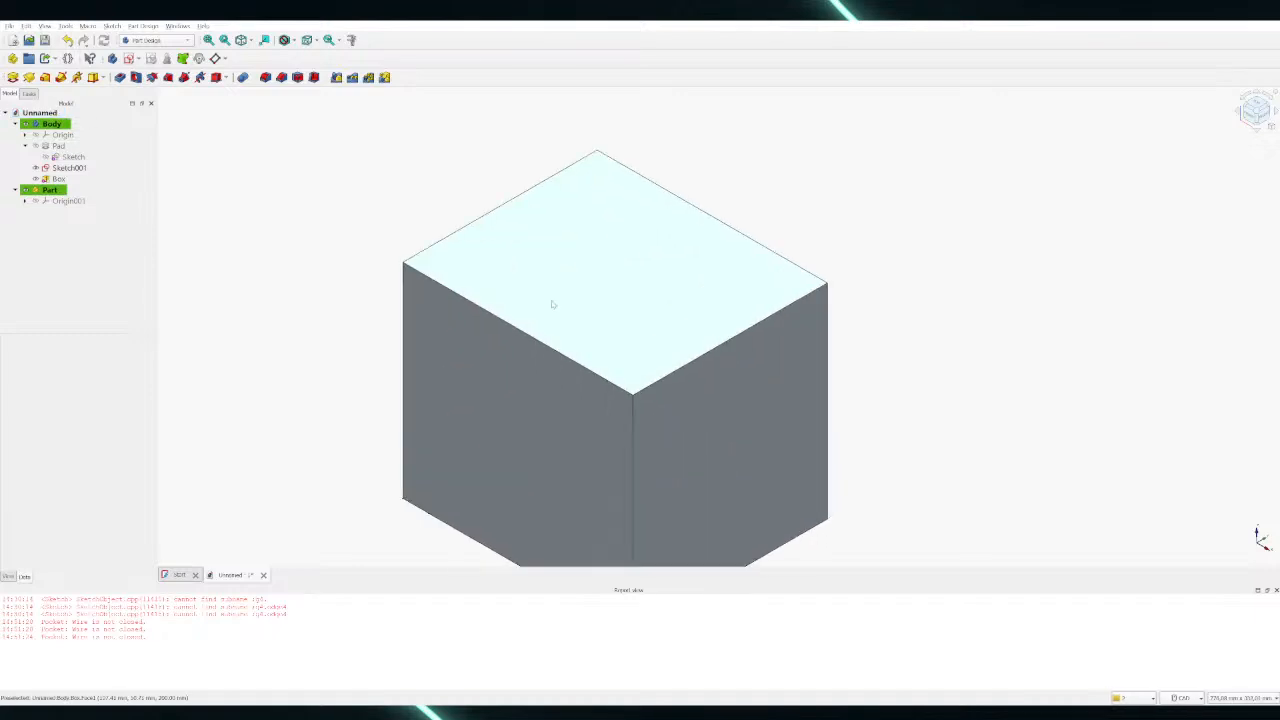
middle_drag(341, 175, 376, 134)
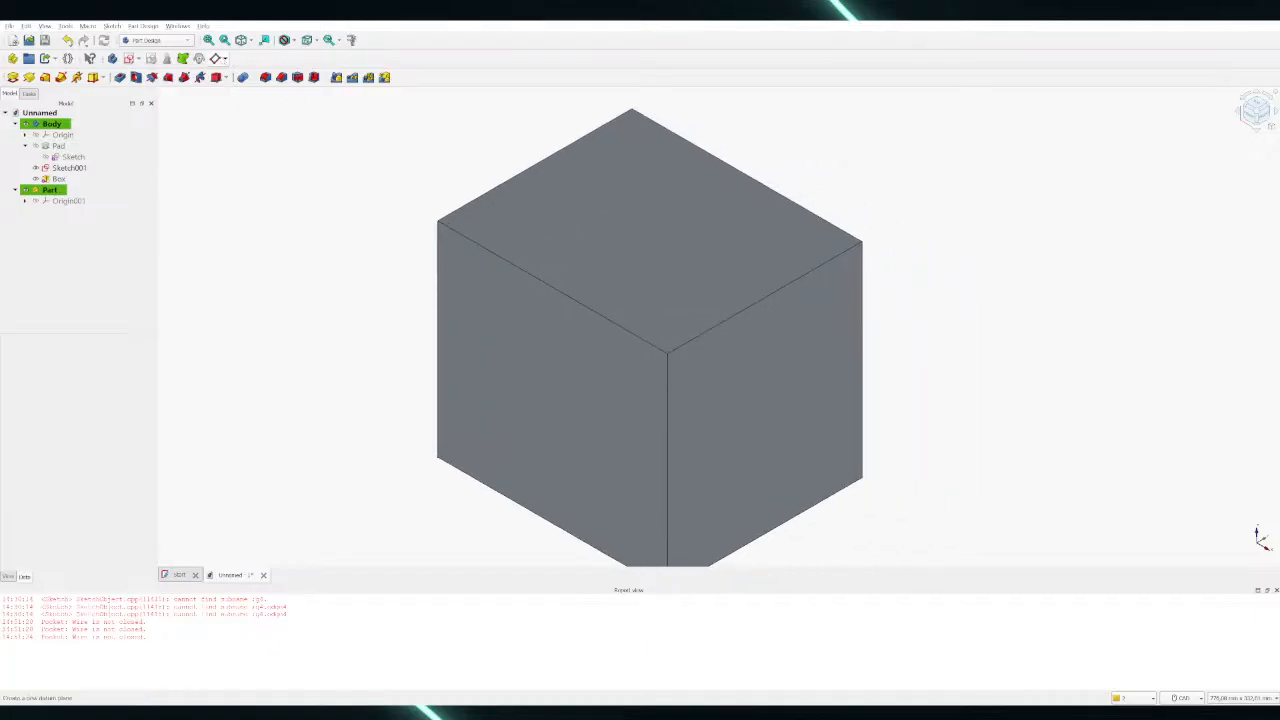
click(216, 58)
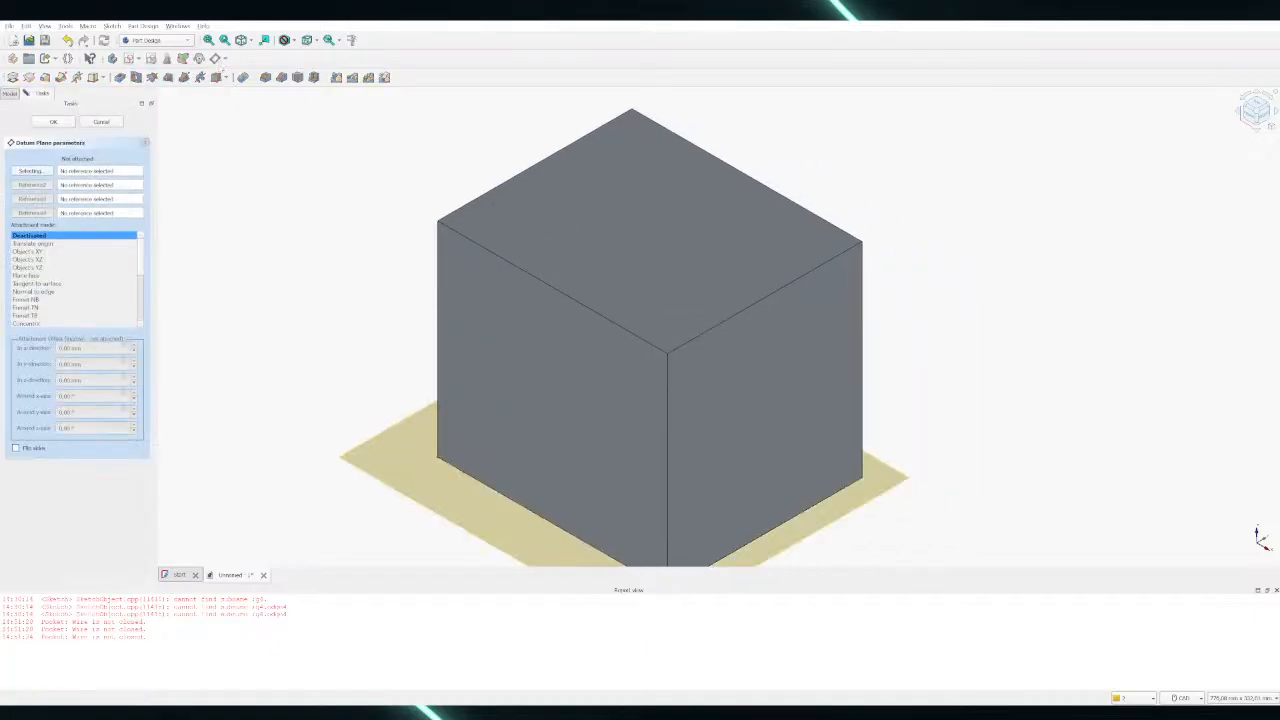
click(624, 304)
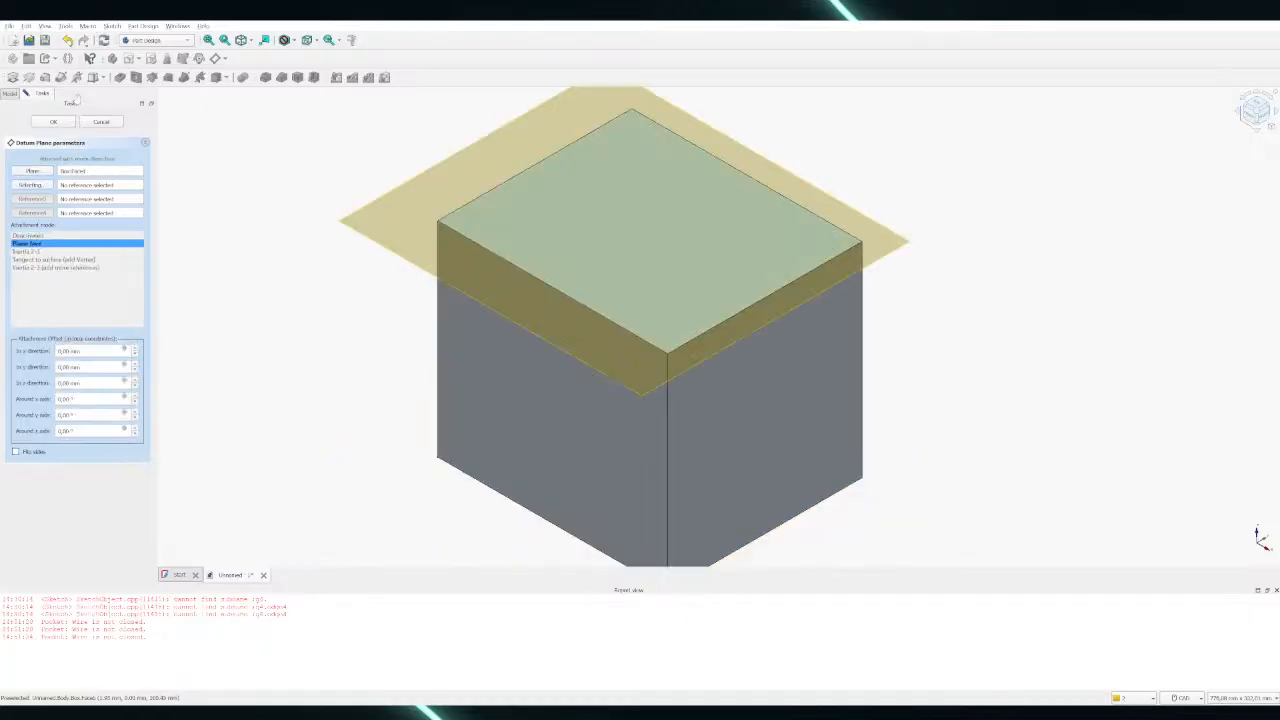
click(53, 121)
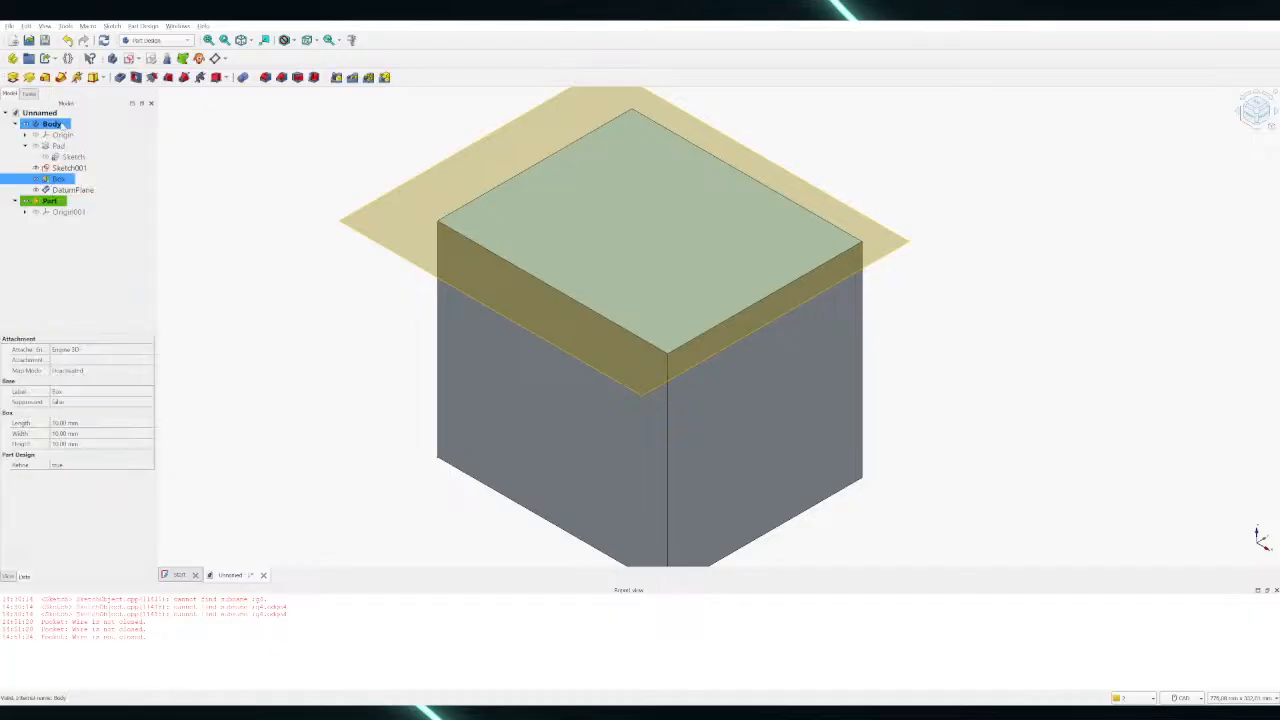
Create a new sketch attached to the datum plane on the block's top face
ctrl+click(65, 190)
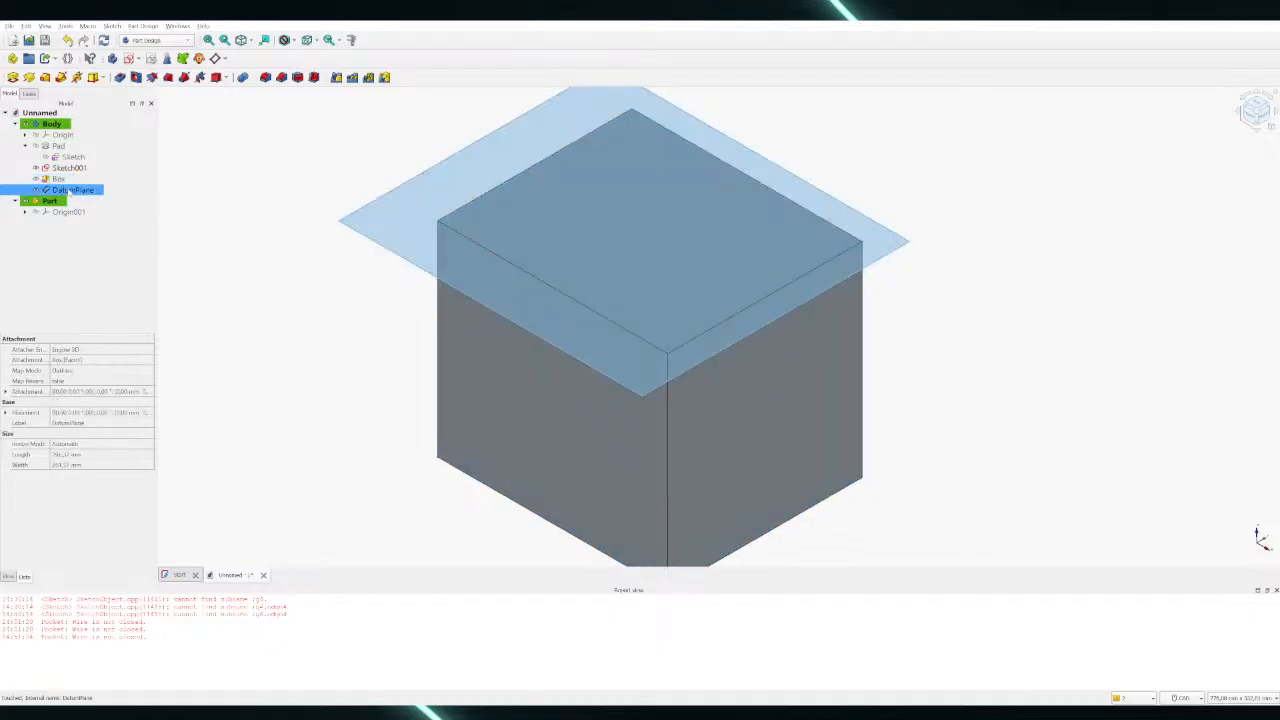
click(45, 179)
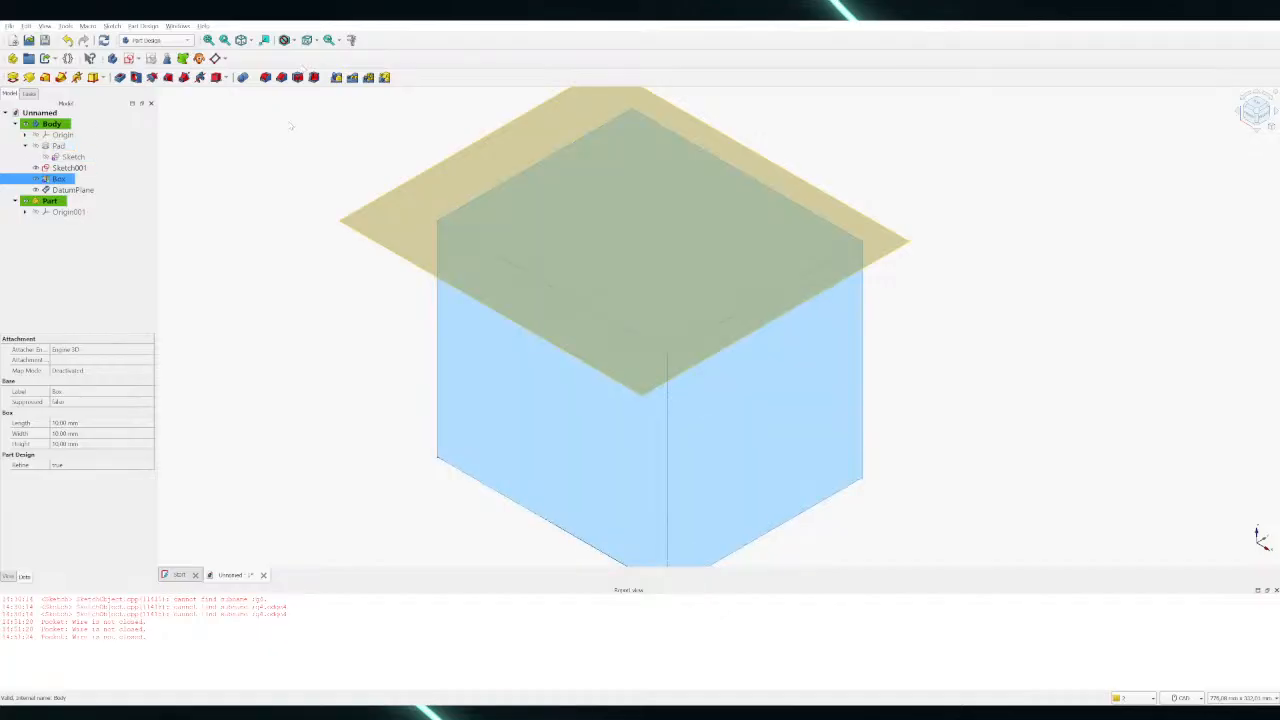
click(245, 168)
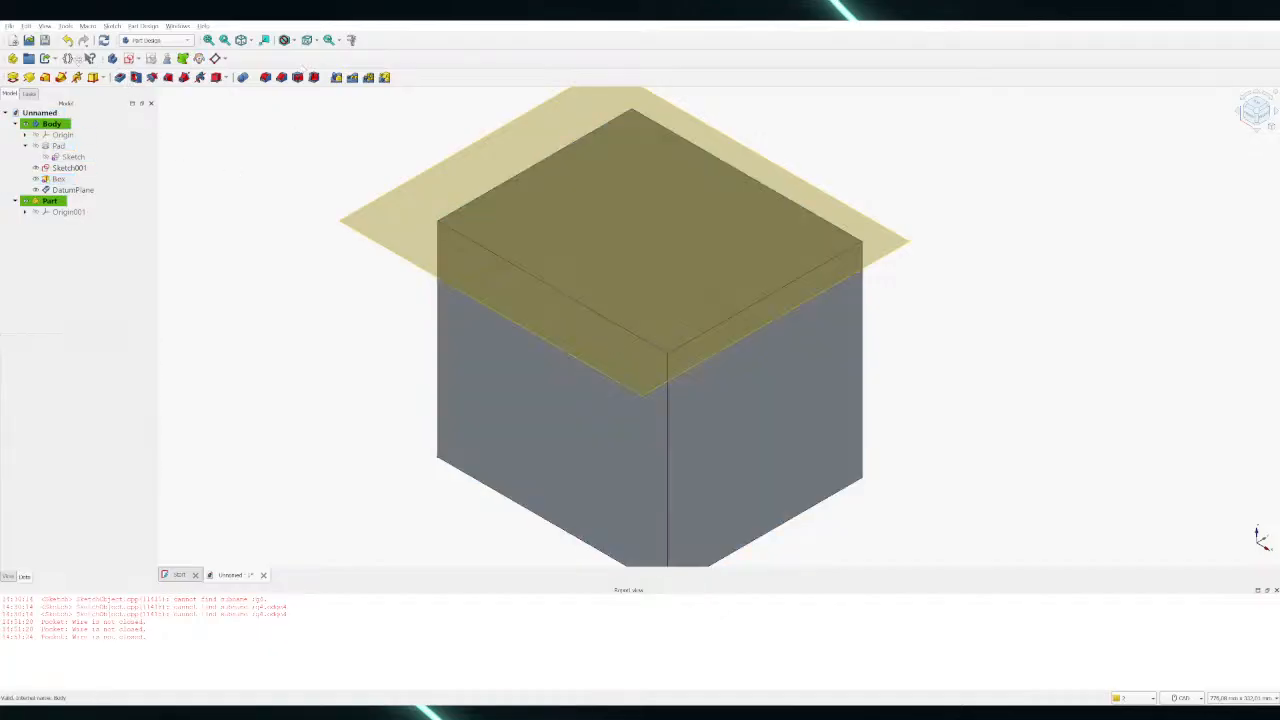
click(130, 59)
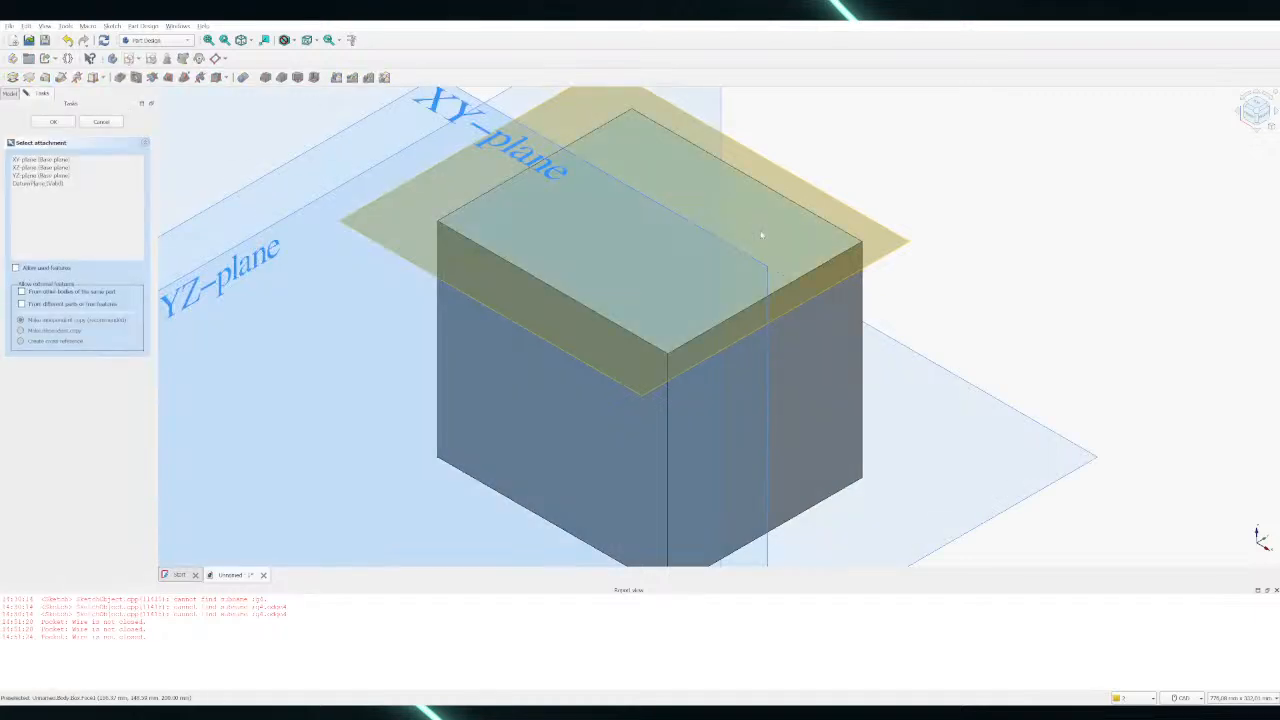
click(838, 215)
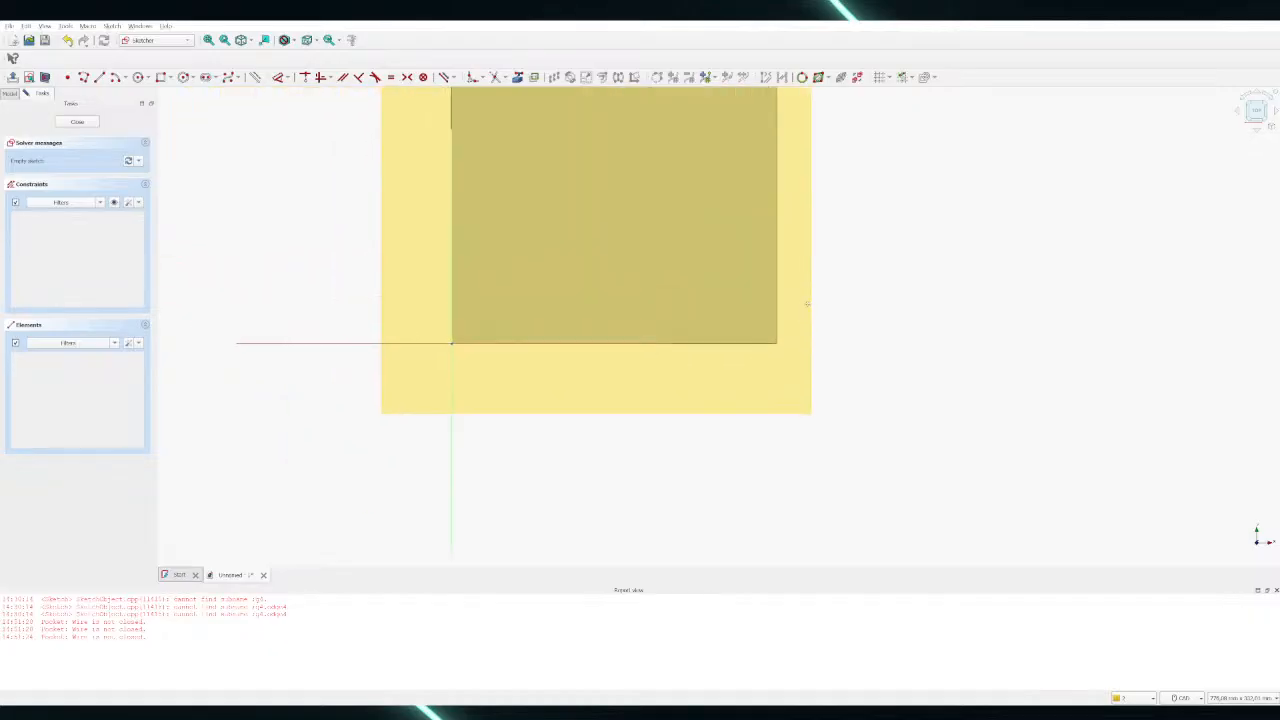
click(1257, 120)
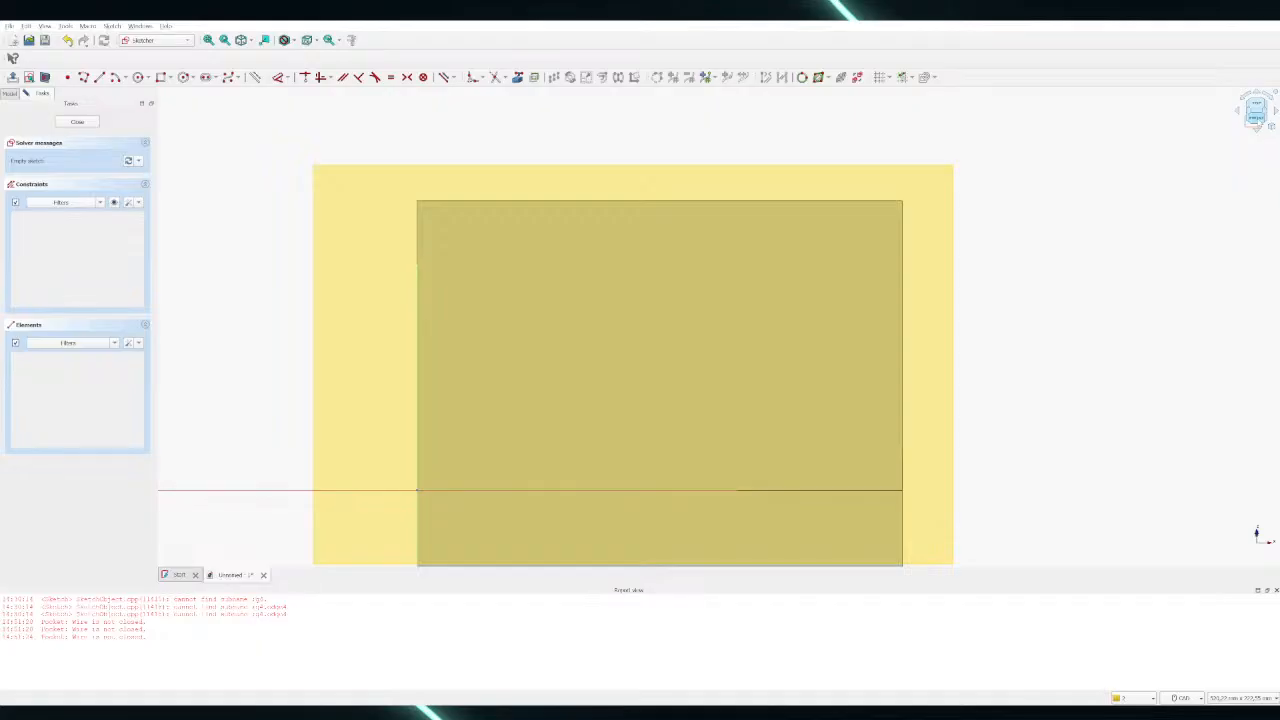
click(1257, 104)
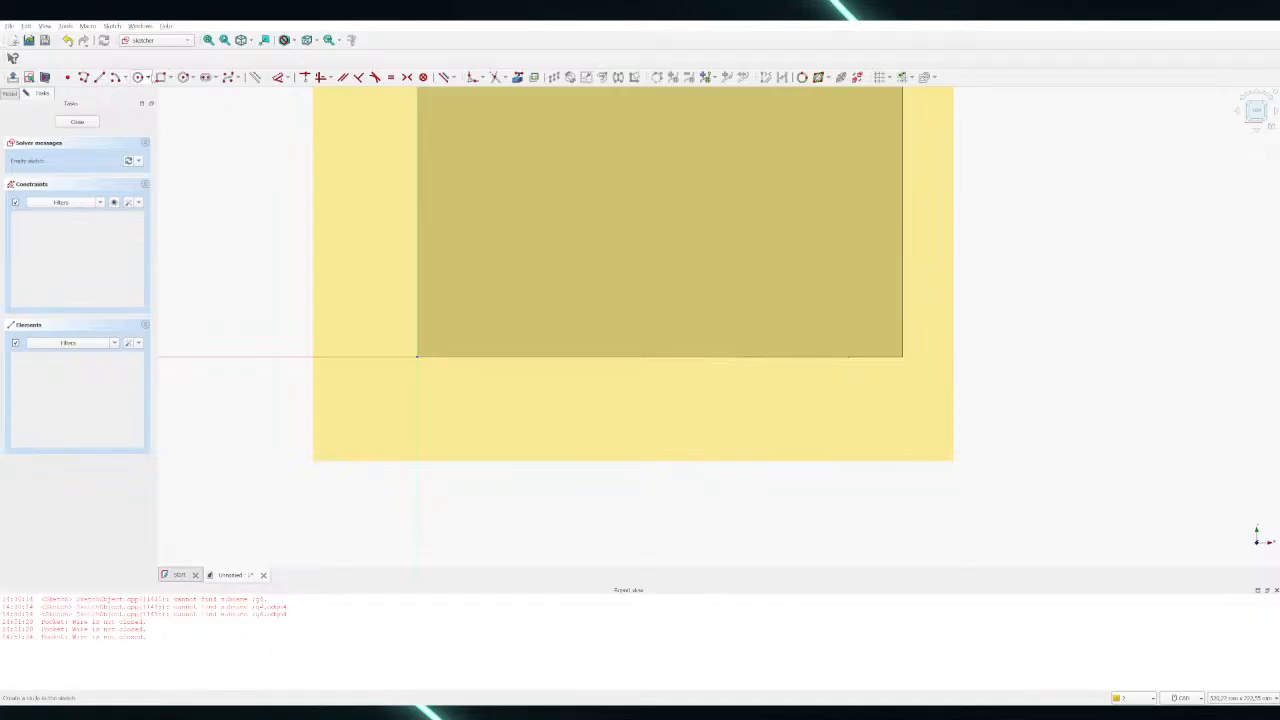
click(160, 77)
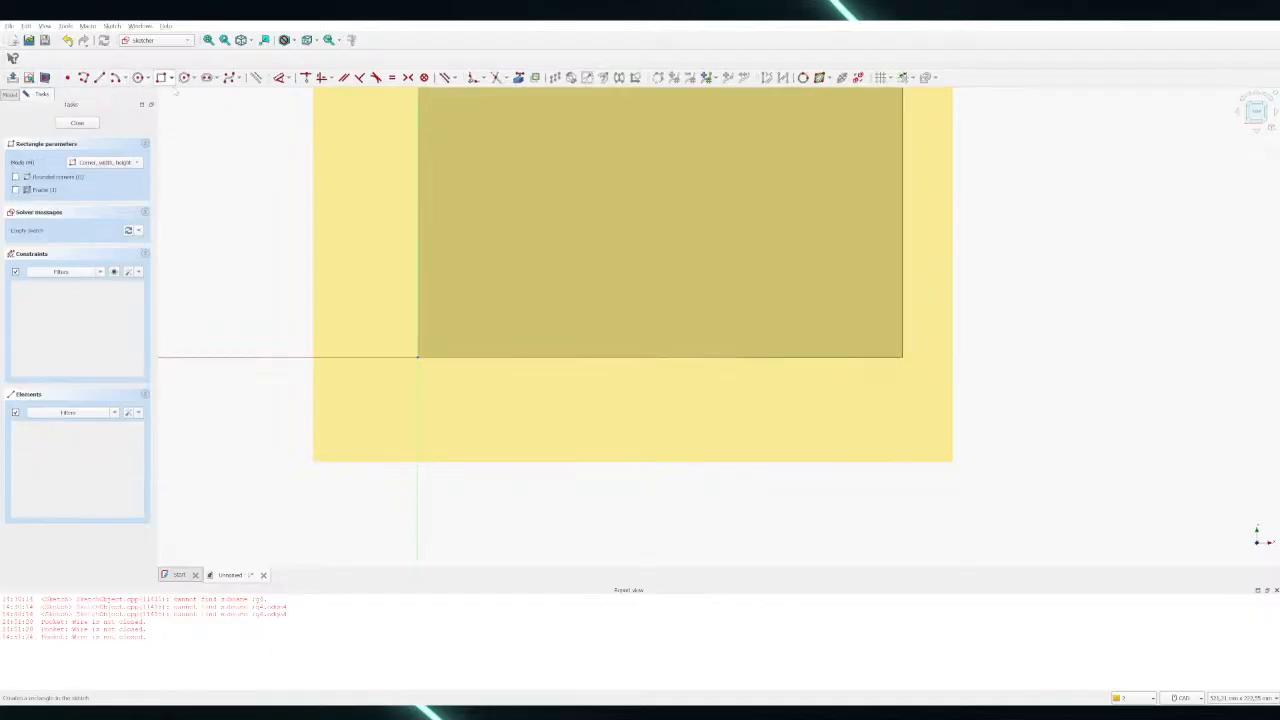
click(419, 357)
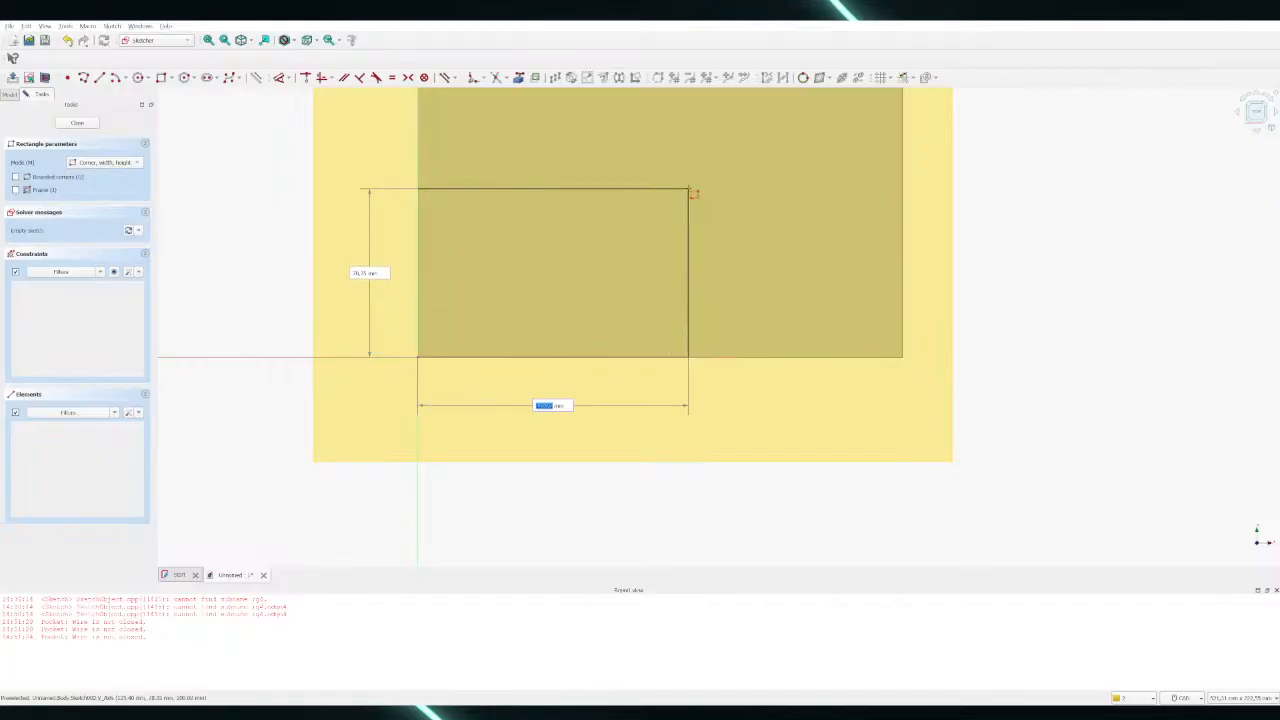
key(Escape)
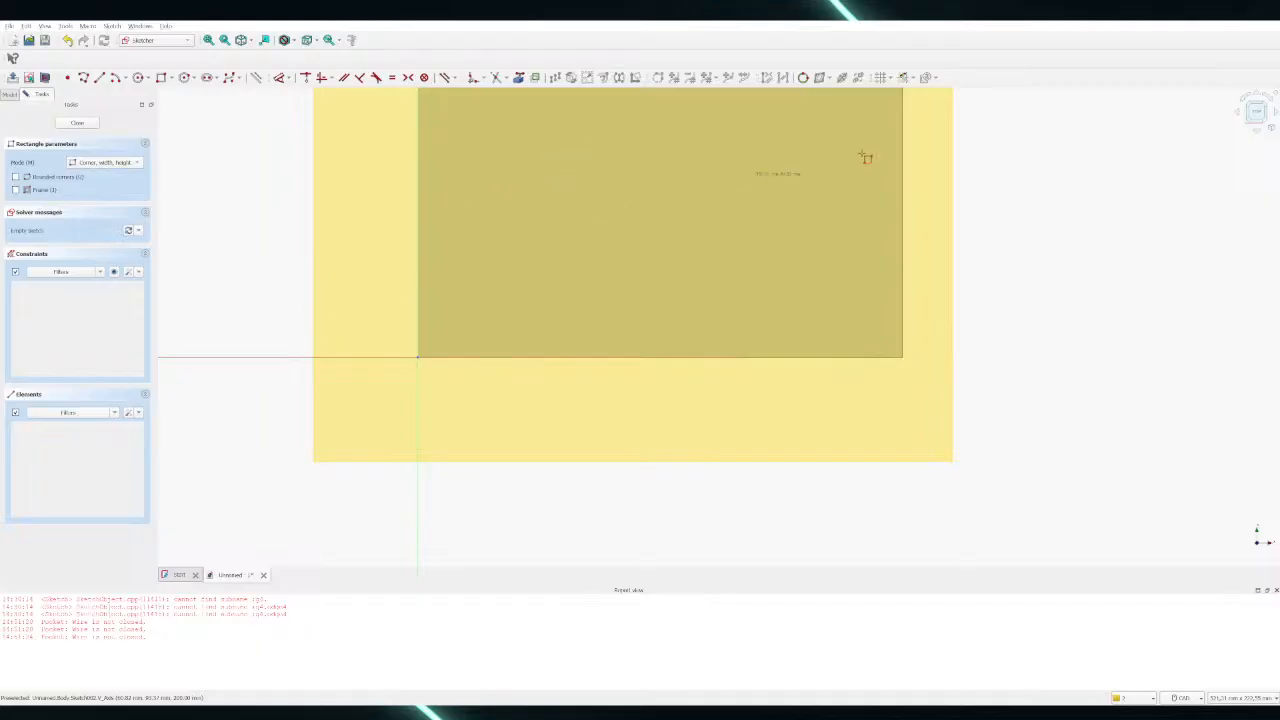
scroll(891, 168, down, 2)
scroll(1043, 120, up, 2)
scroll(1006, 171, down, 2)
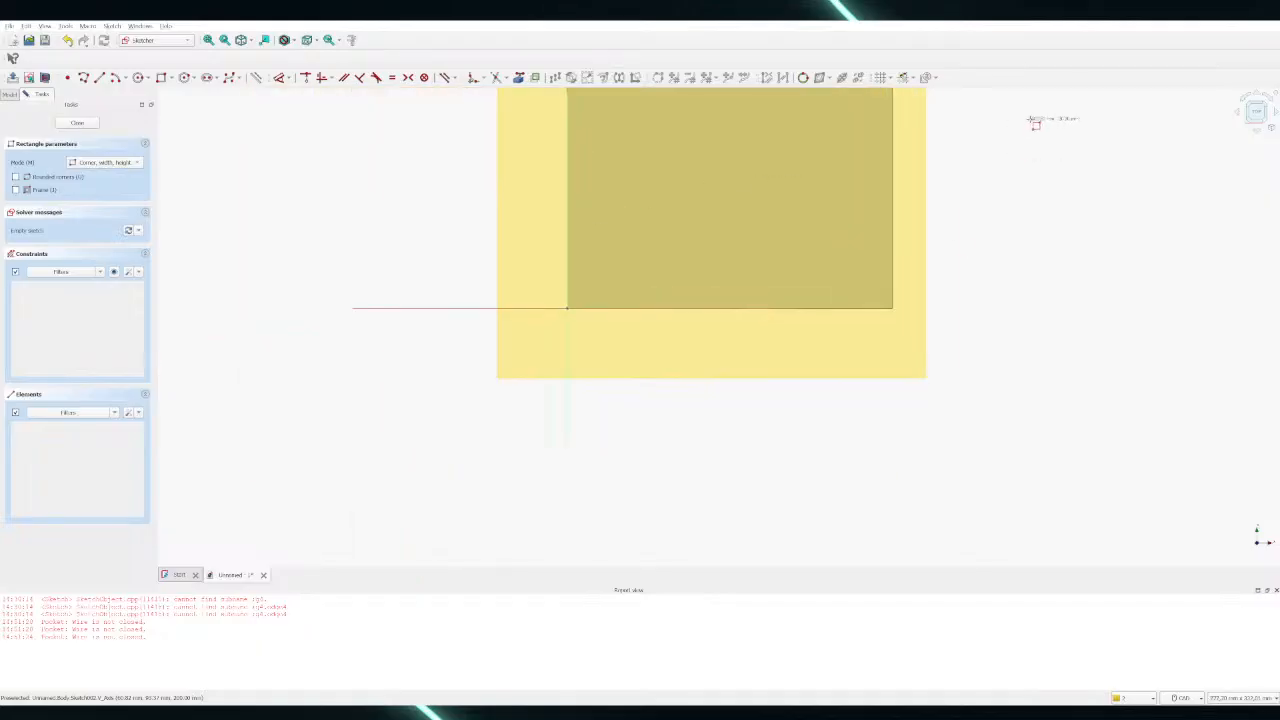
scroll(807, 481, down, 1)
scroll(807, 478, down, 2)
scroll(975, 375, up, 2)
scroll(884, 205, up, 1)
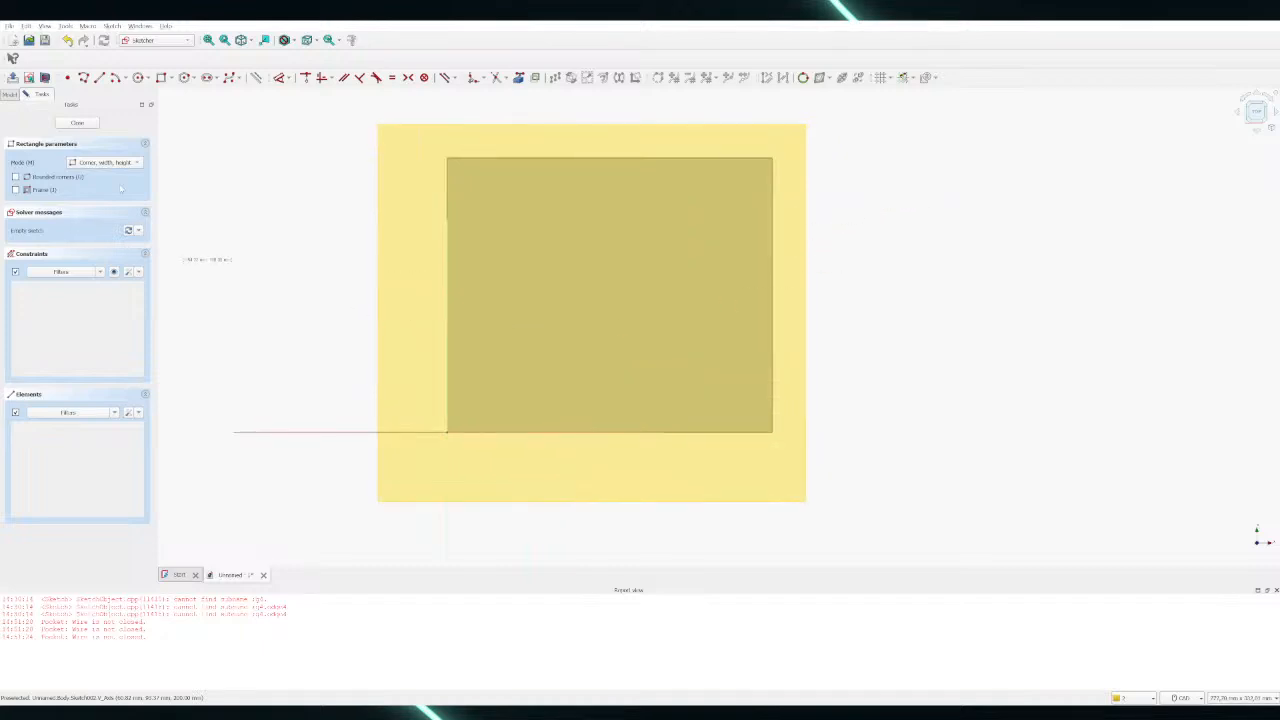
Close the empty sketch on the datum plane and delete the old Sketch001 from the body
click(10, 94)
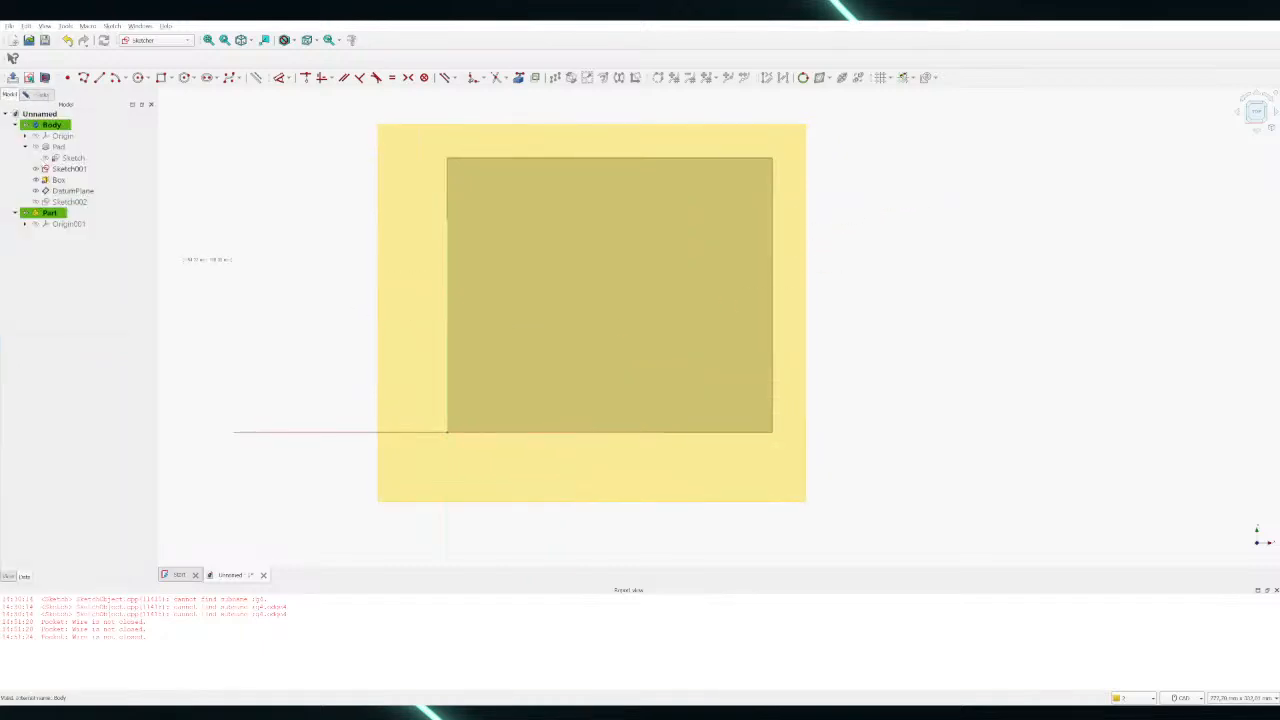
click(66, 202)
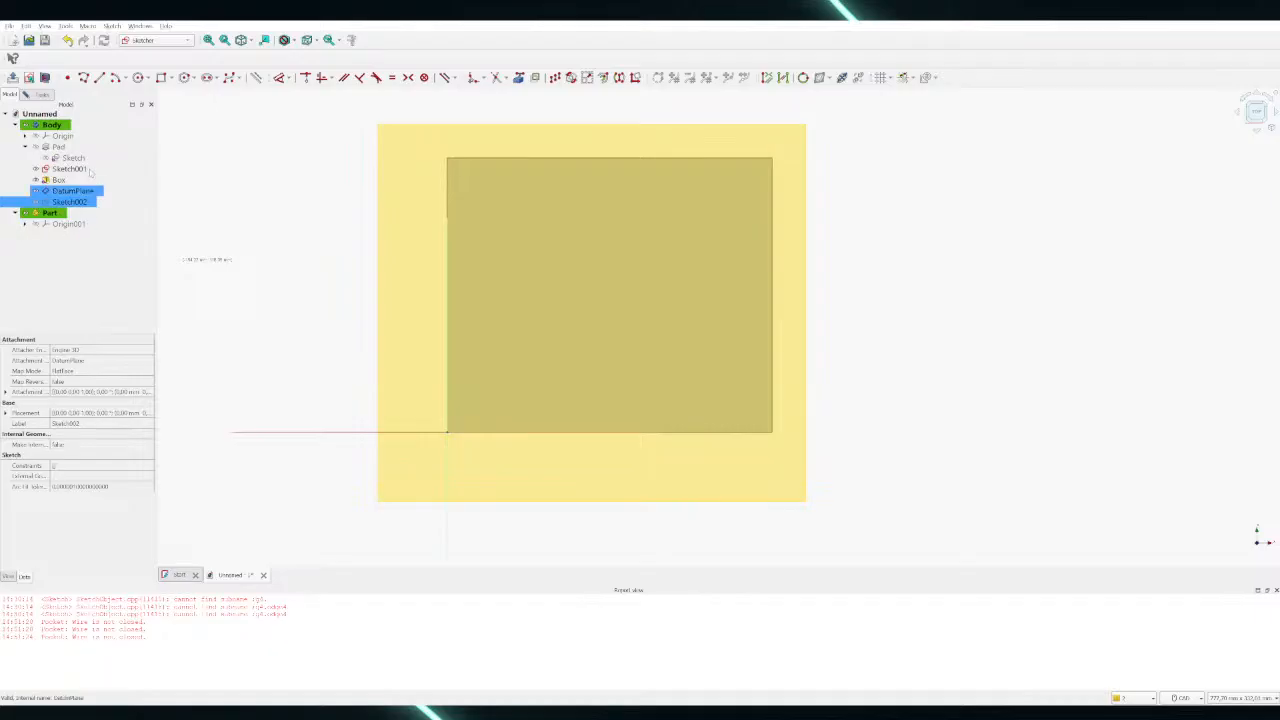
click(45, 124)
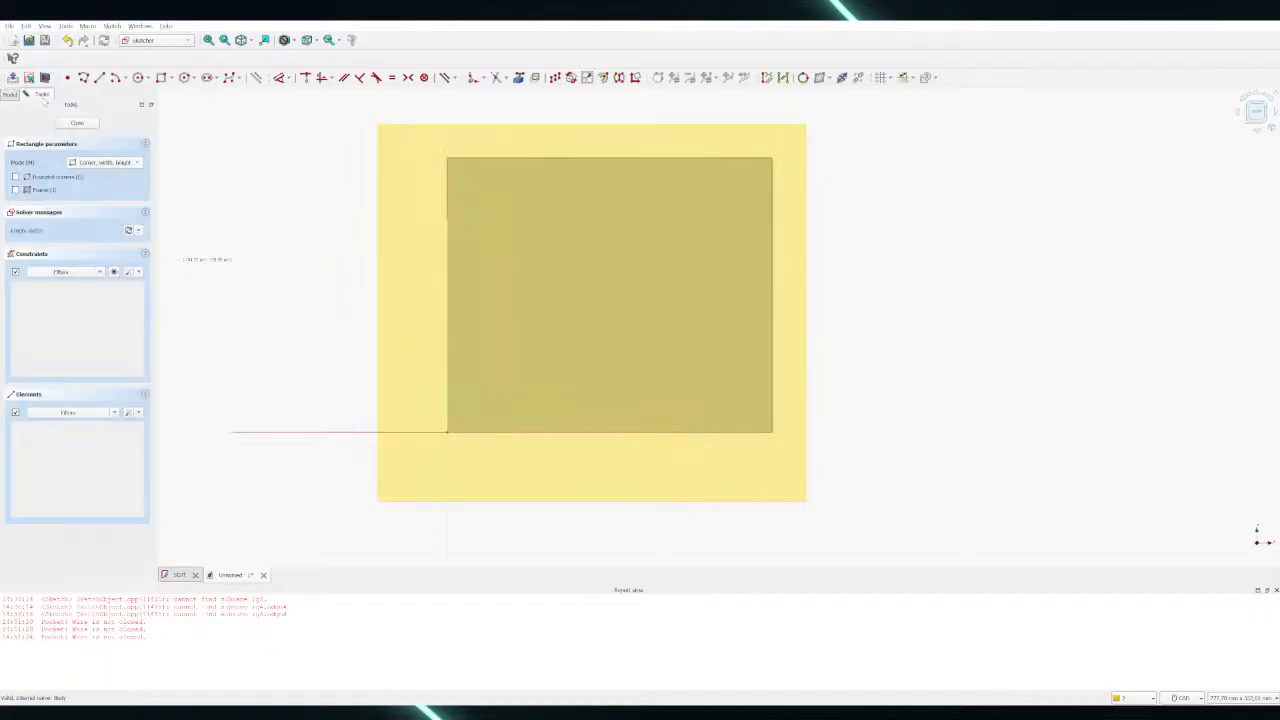
click(80, 122)
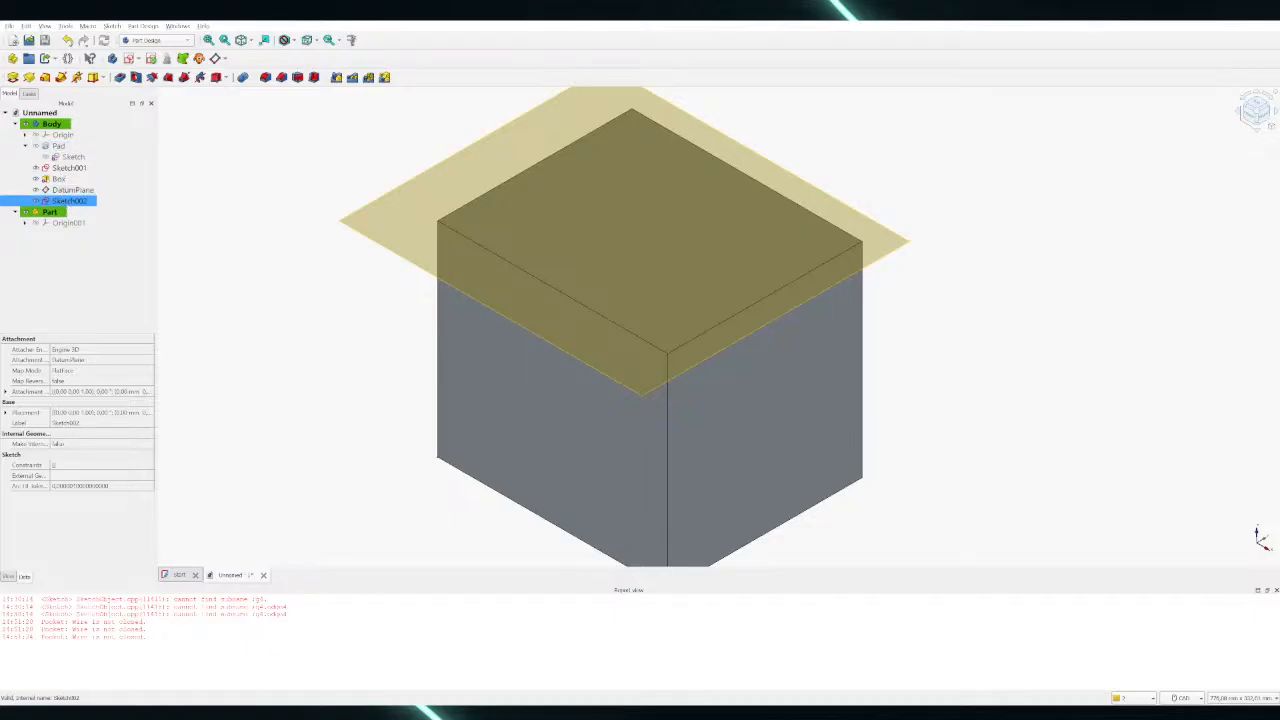
click(70, 168)
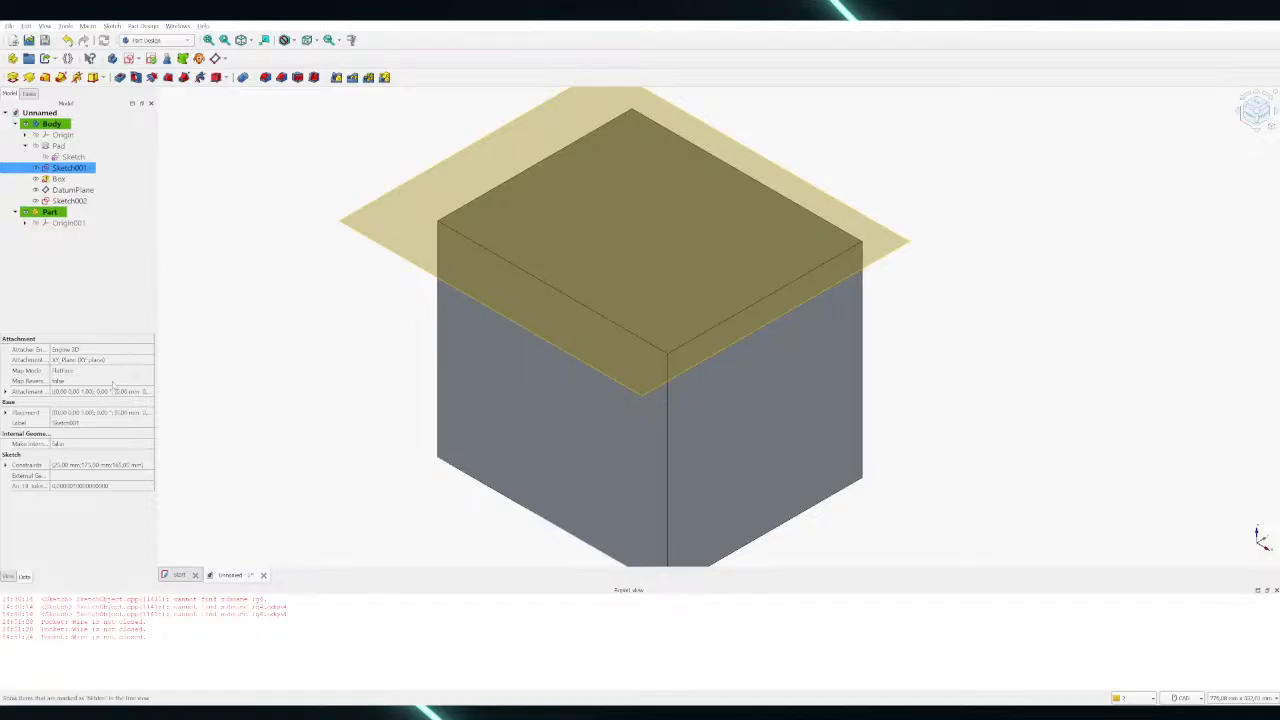
key(Delete)
Reopen Sketch002 for editing and draw a rectangle freely inside the outline of the block's top face
click(62, 190)
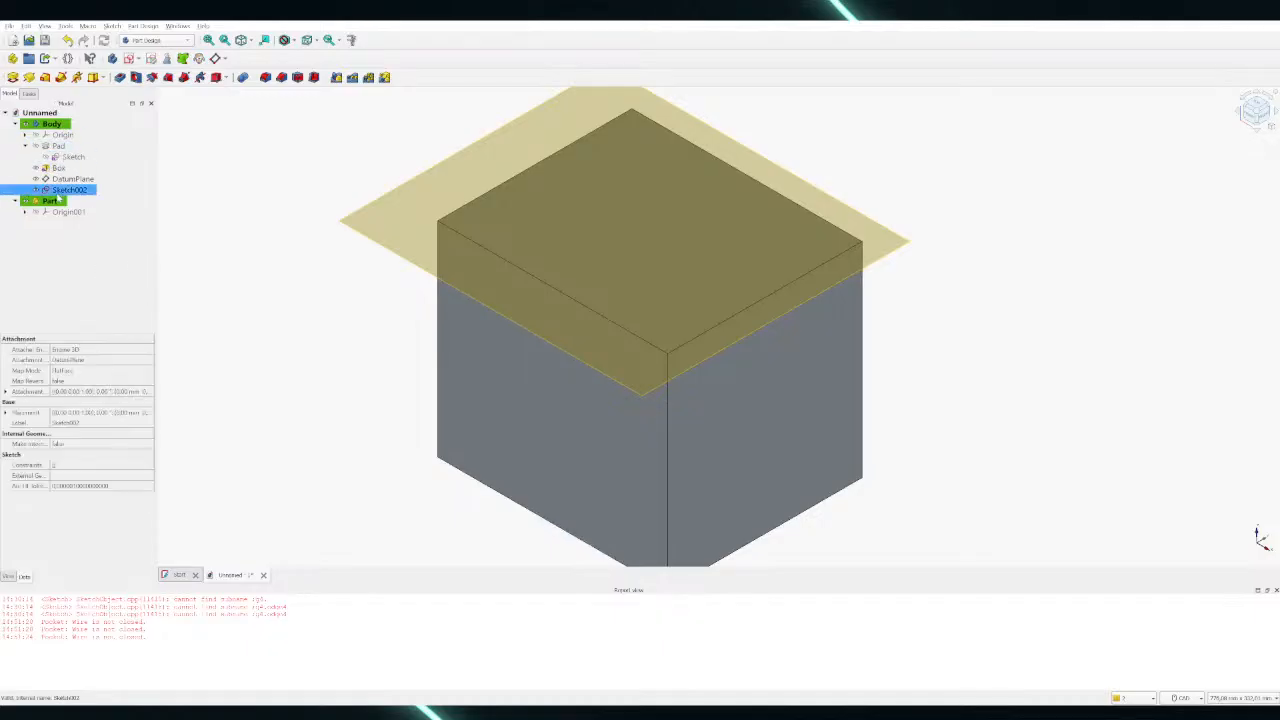
double_click(60, 191)
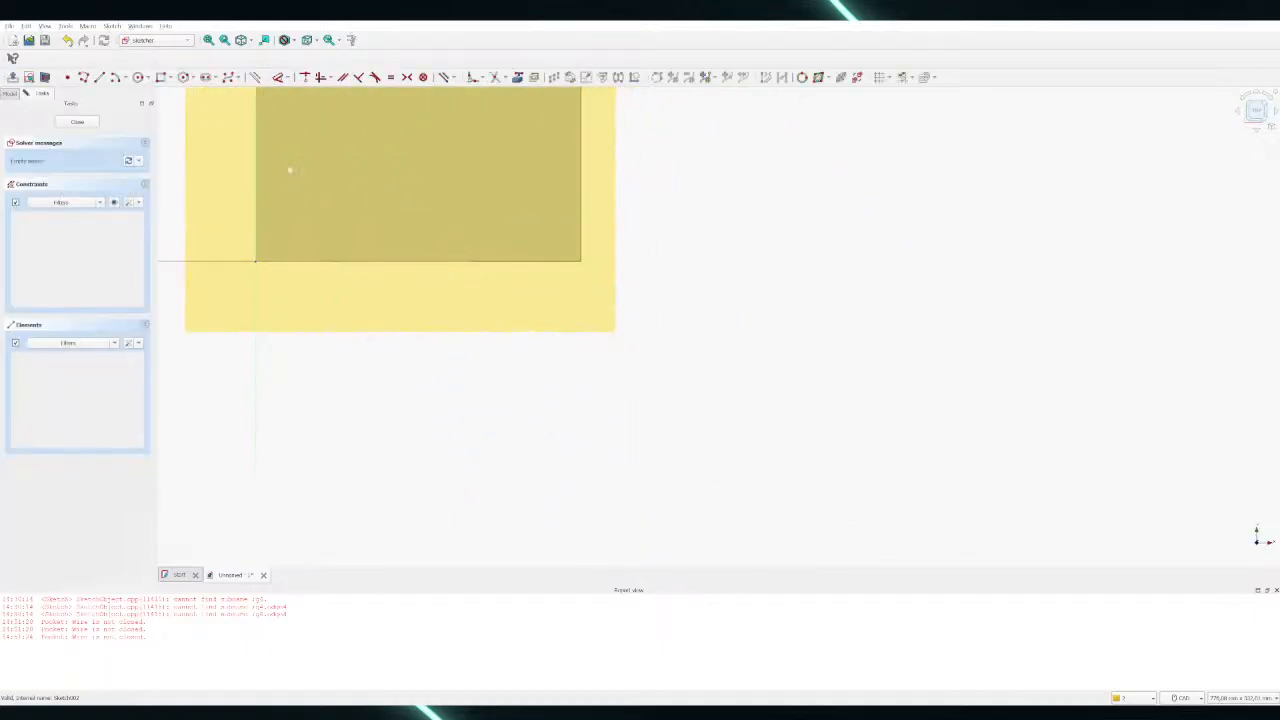
scroll(353, 170, down, 2)
scroll(258, 118, up, 4)
scroll(460, 251, down, 5)
scroll(510, 150, up, 1)
scroll(510, 153, up, 3)
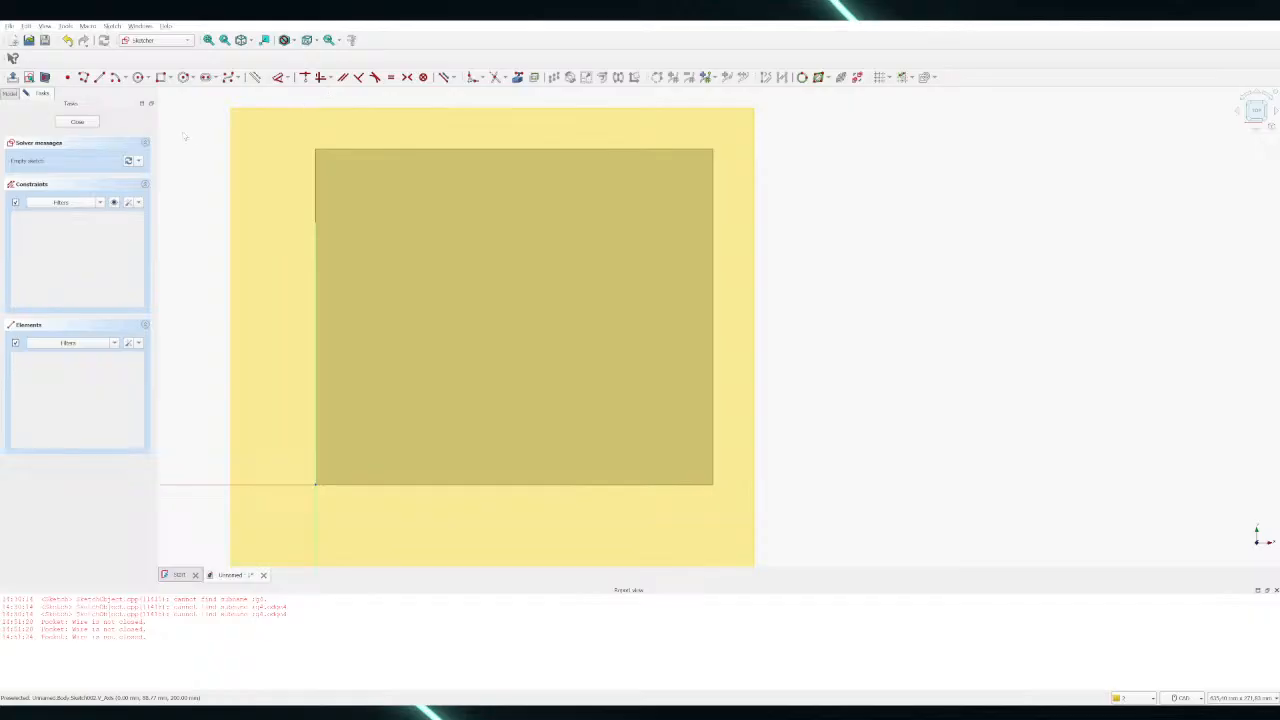
click(161, 77)
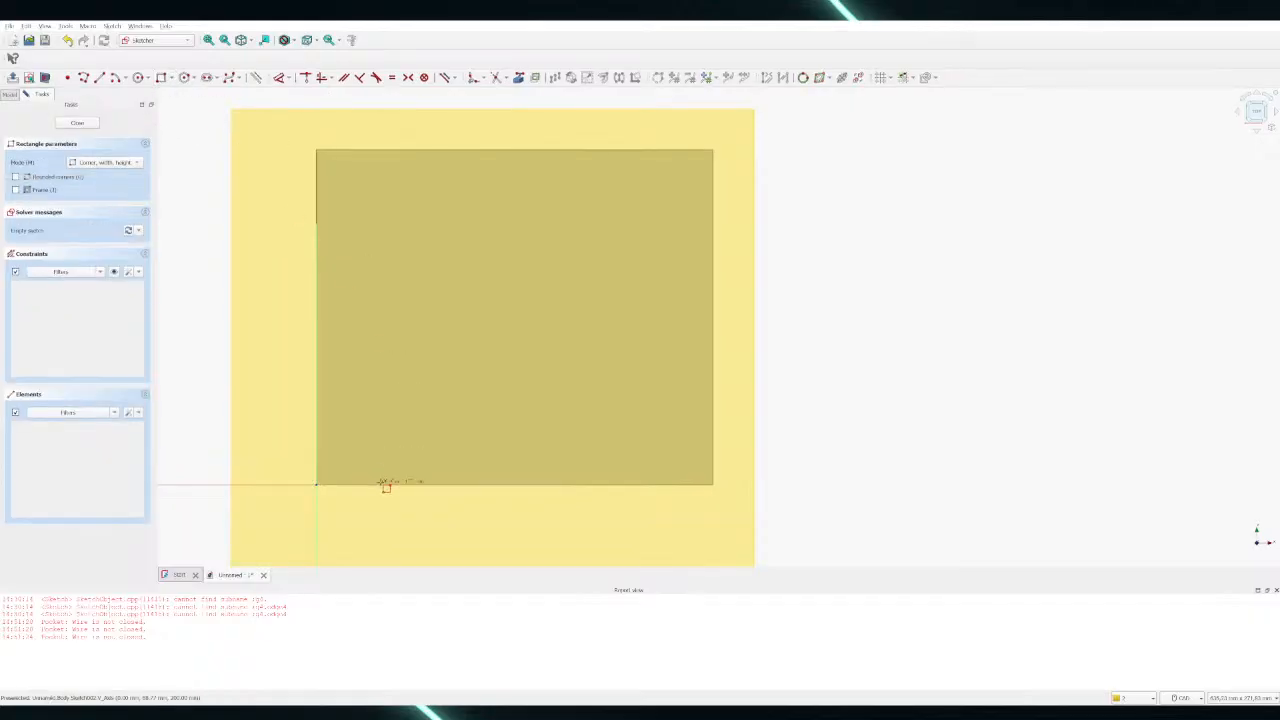
click(405, 453)
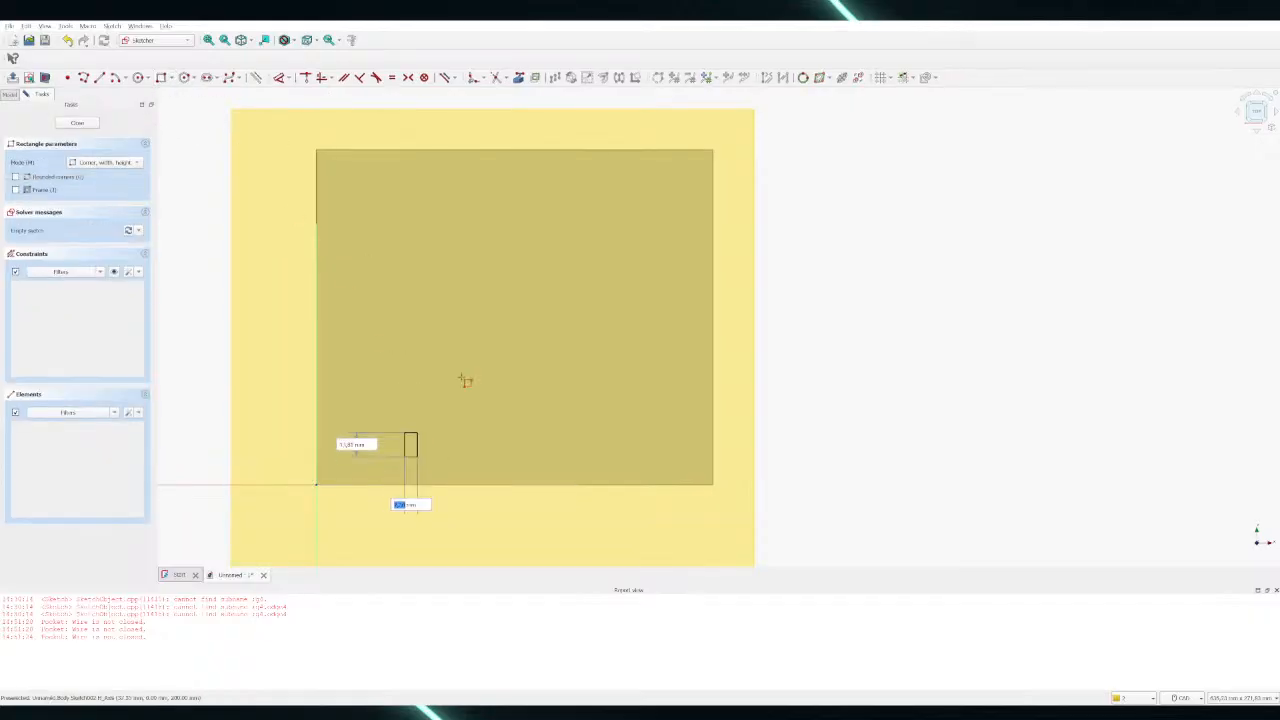
click(606, 279)
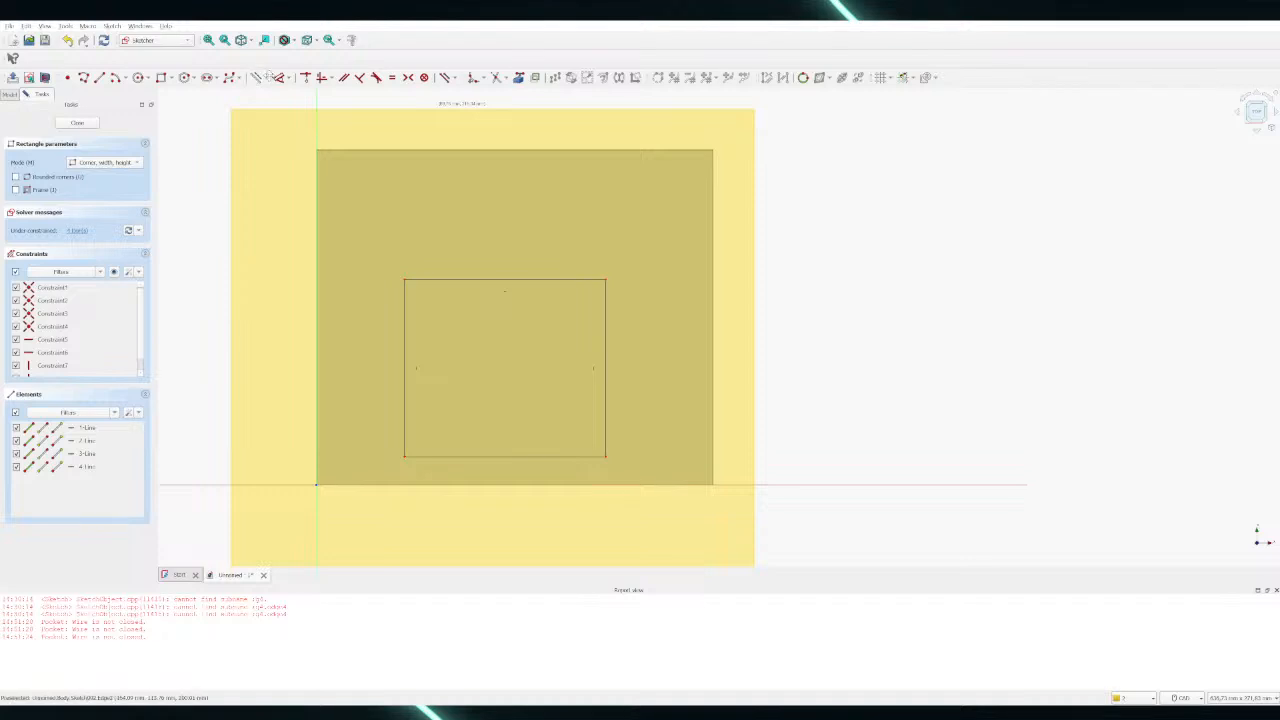
key(Escape)
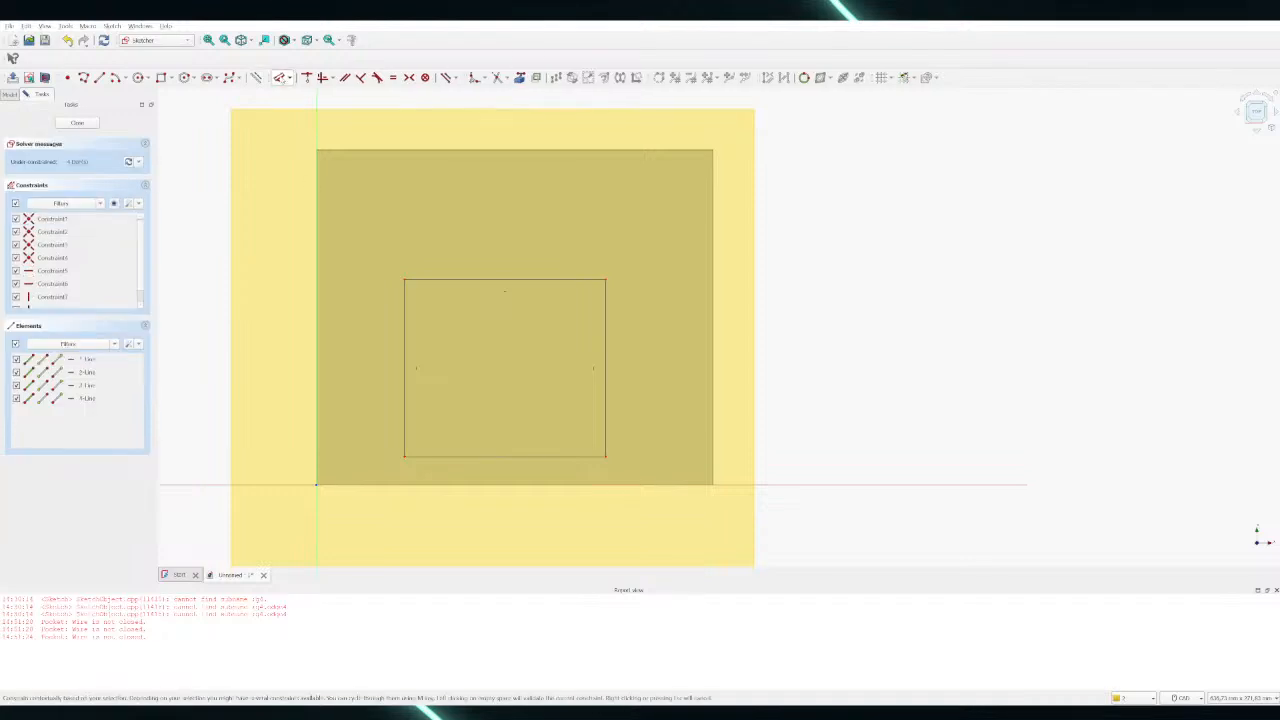
Constrain the rectangle's lower-left corner to a horizontal distance of 25 mm from the sketch origin
click(410, 461)
key(m)
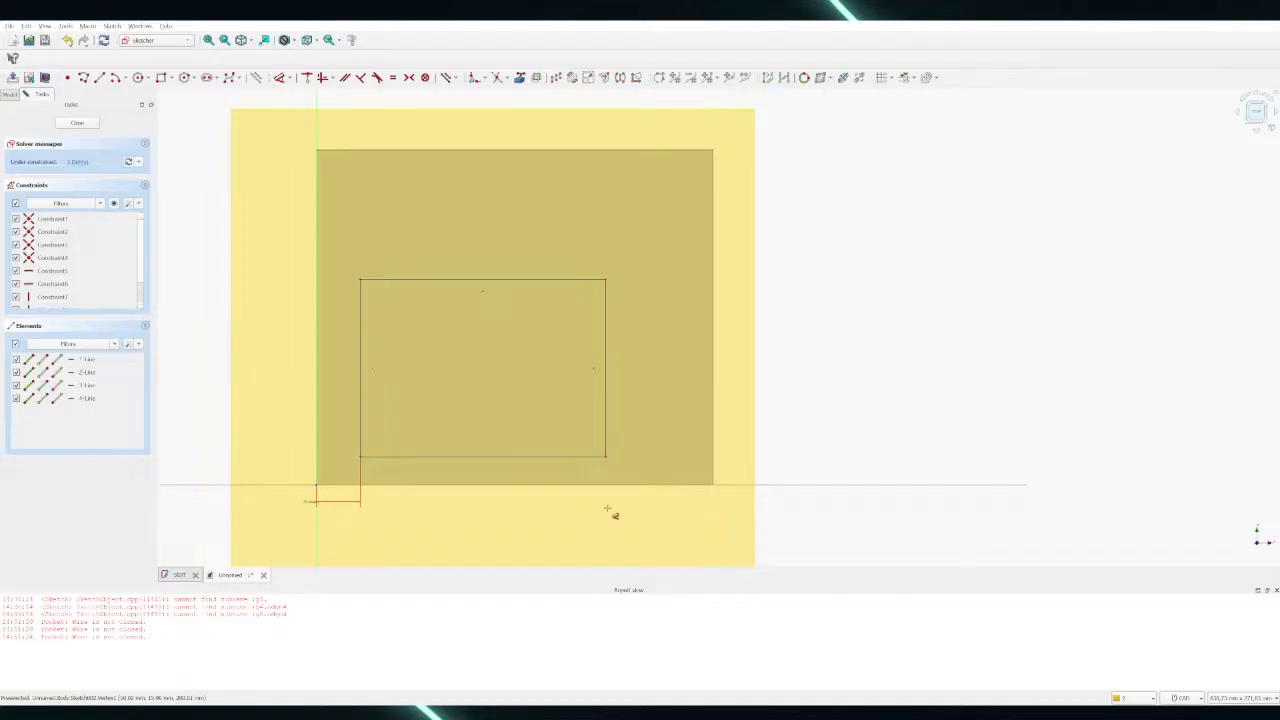
click(607, 458)
key(m)
key(m)
key(m)
click(317, 485)
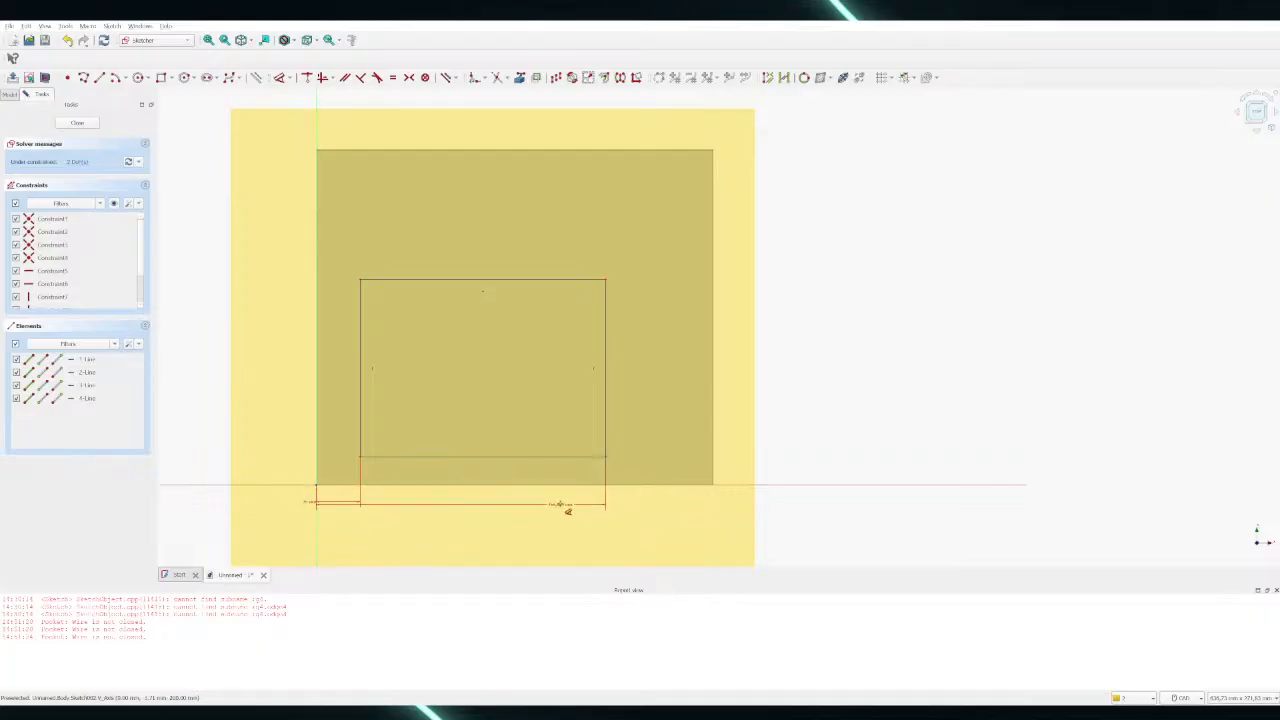
key(Escape)
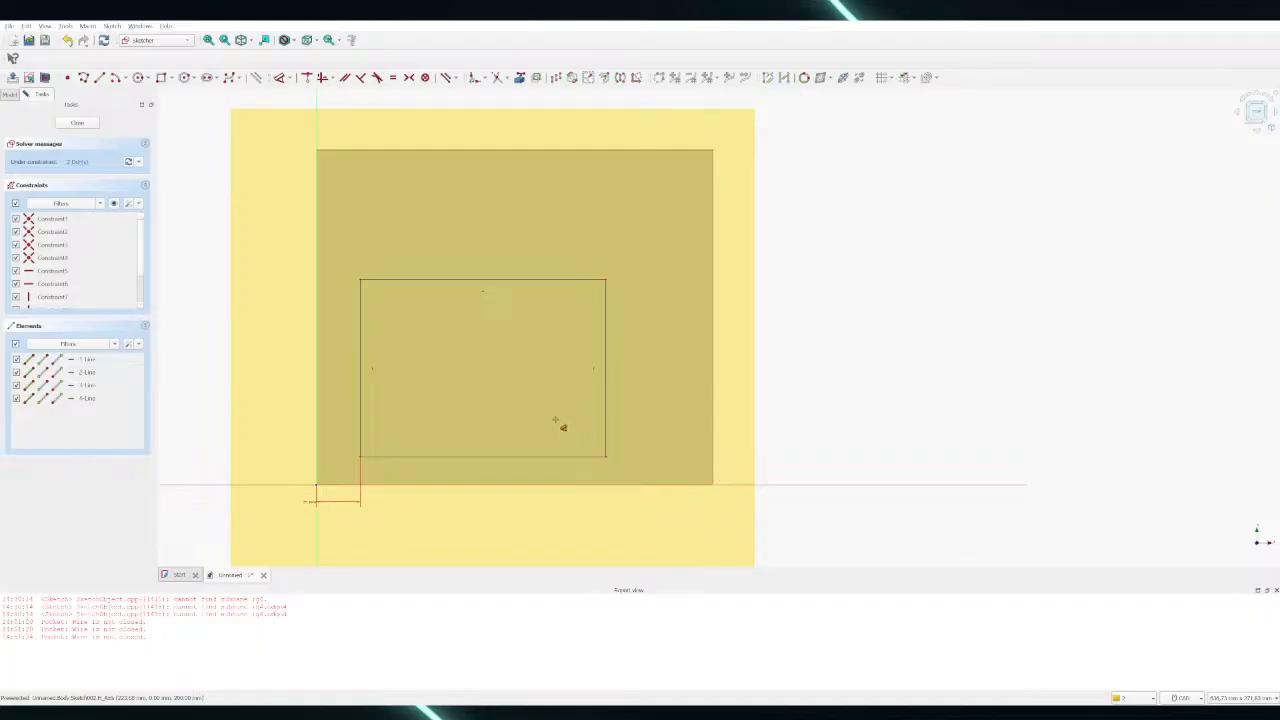
Dimension the rectangle's horizontal width and set it to 175 mm
click(464, 457)
click(487, 219)
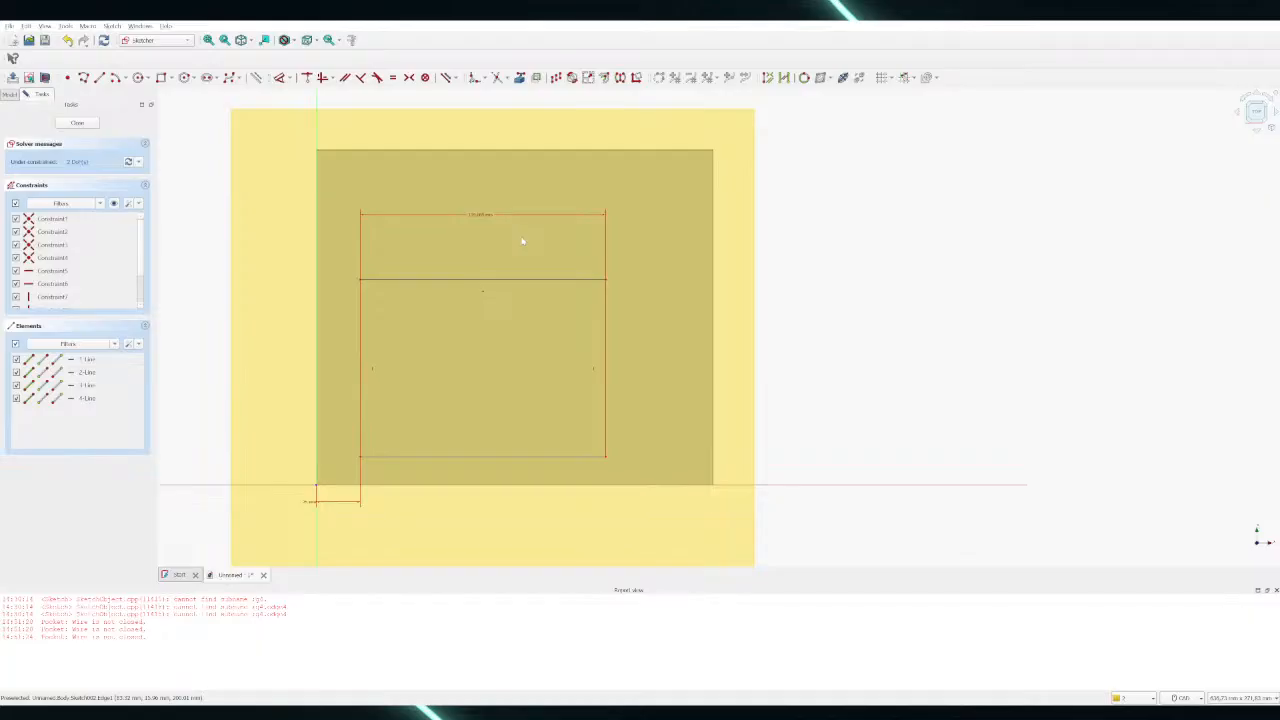
key(Return)
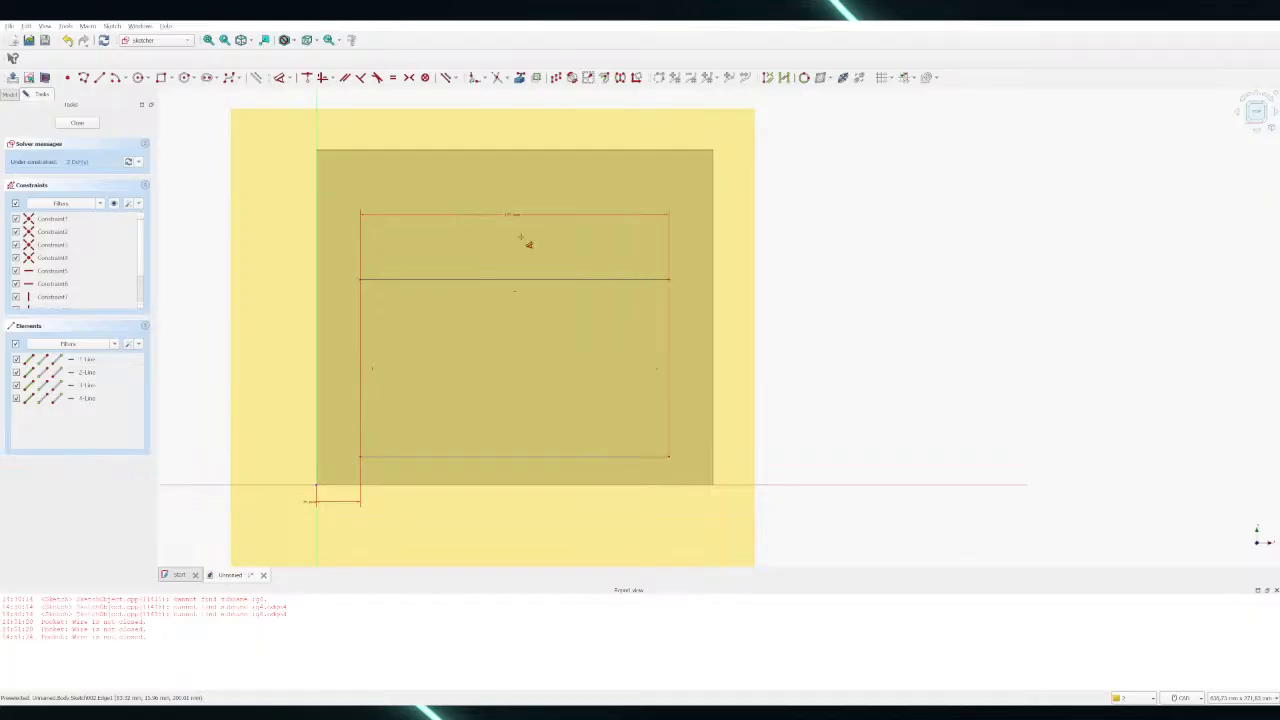
Constrain the rectangle's lower-left corner to a vertical distance of 25 mm from the sketch origin
click(366, 461)
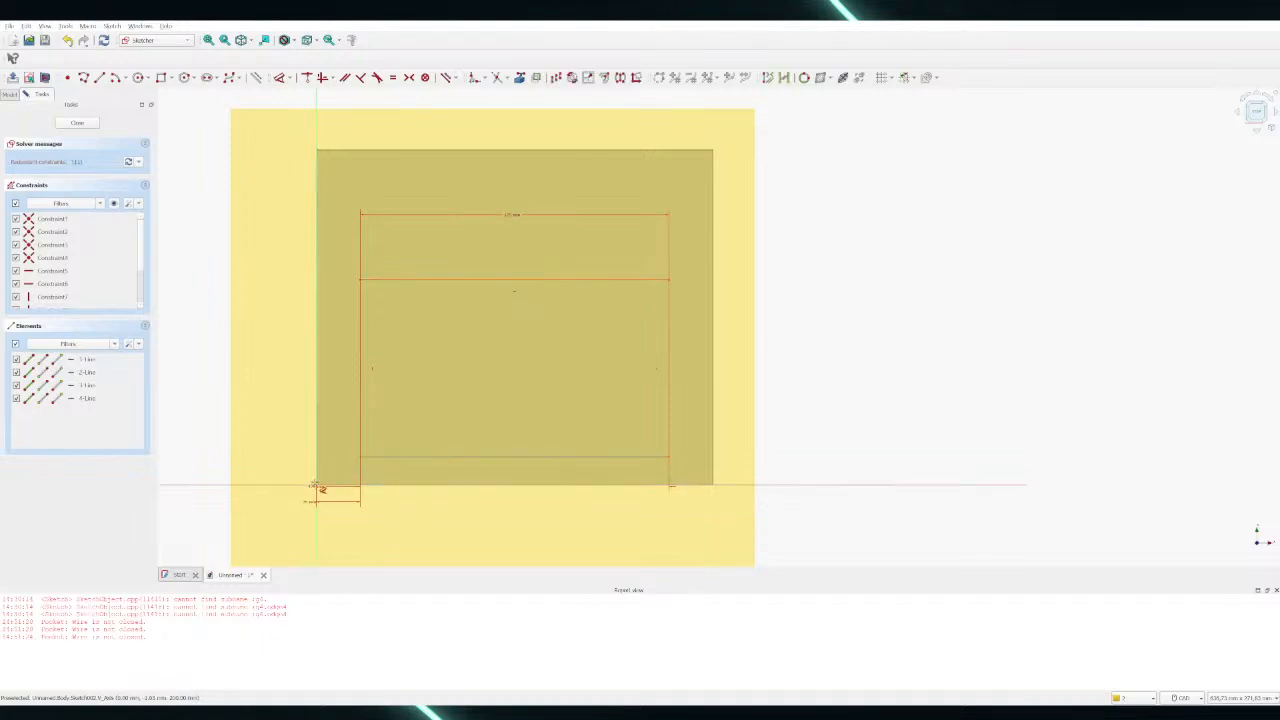
key(Escape)
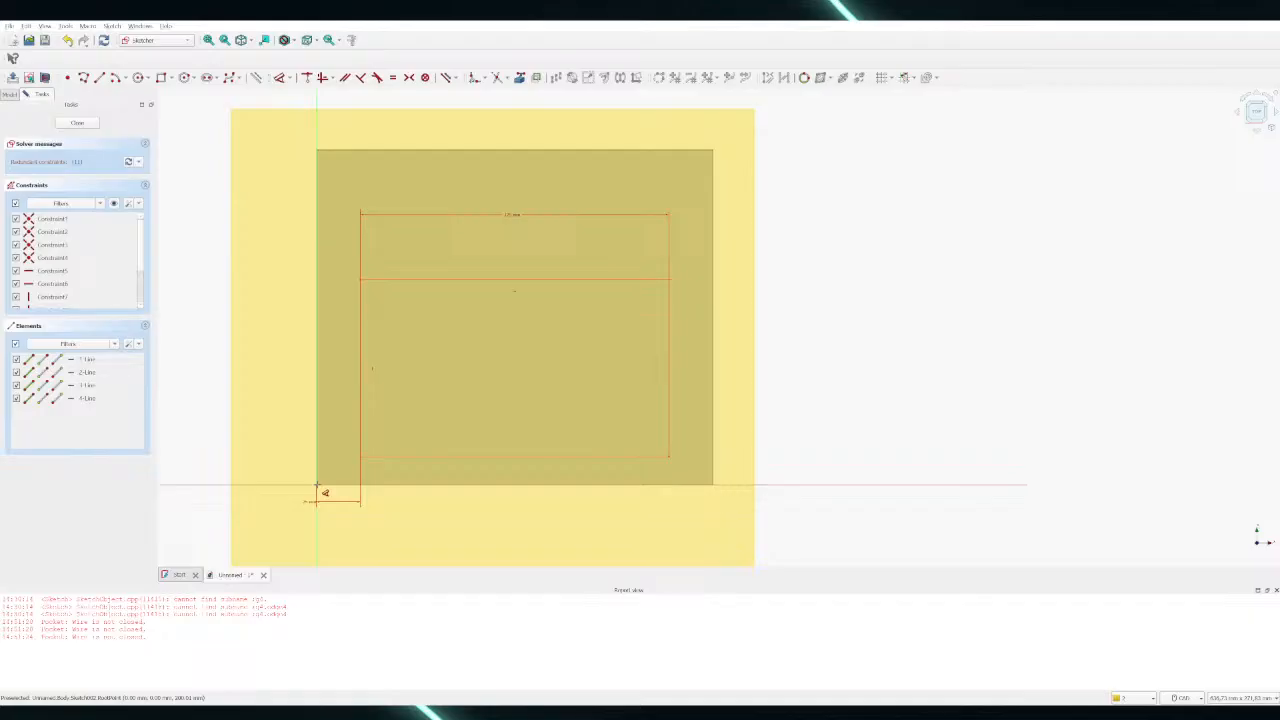
scroll(326, 466, down, 3)
scroll(334, 480, up, 6)
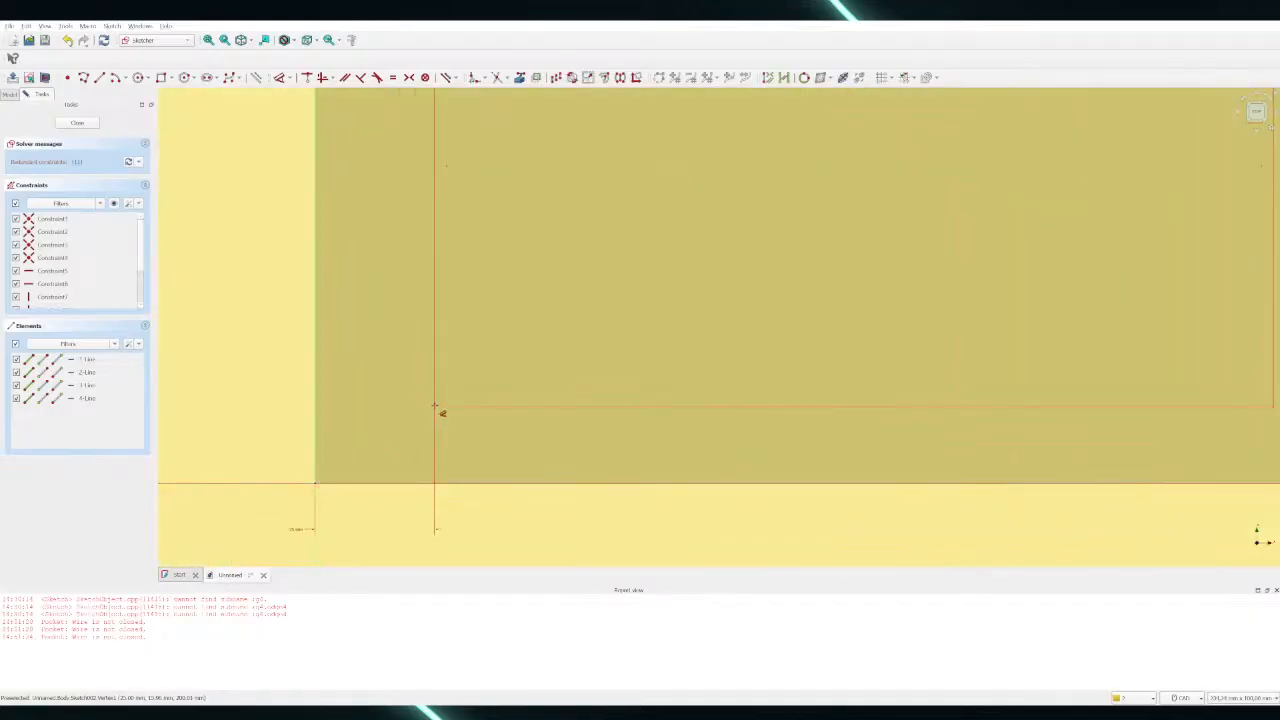
click(435, 411)
click(264, 449)
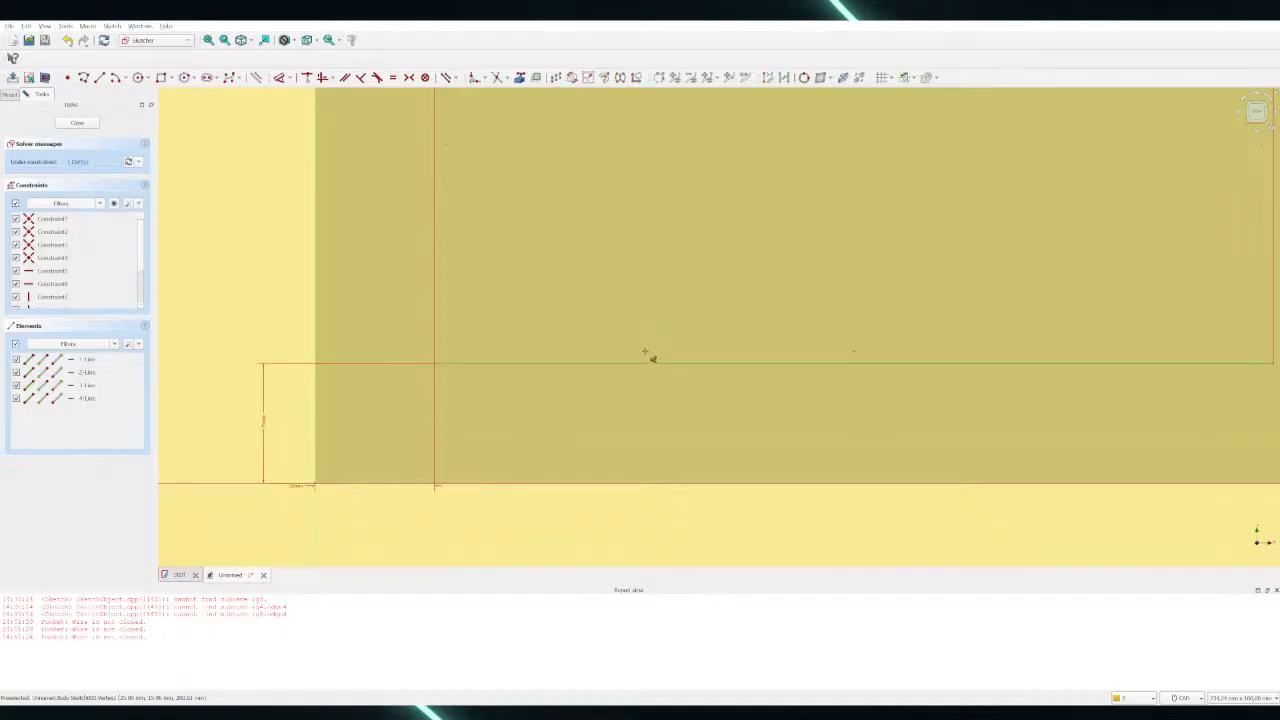
scroll(651, 354, down, 4)
scroll(789, 160, up, 2)
scroll(780, 190, down, 2)
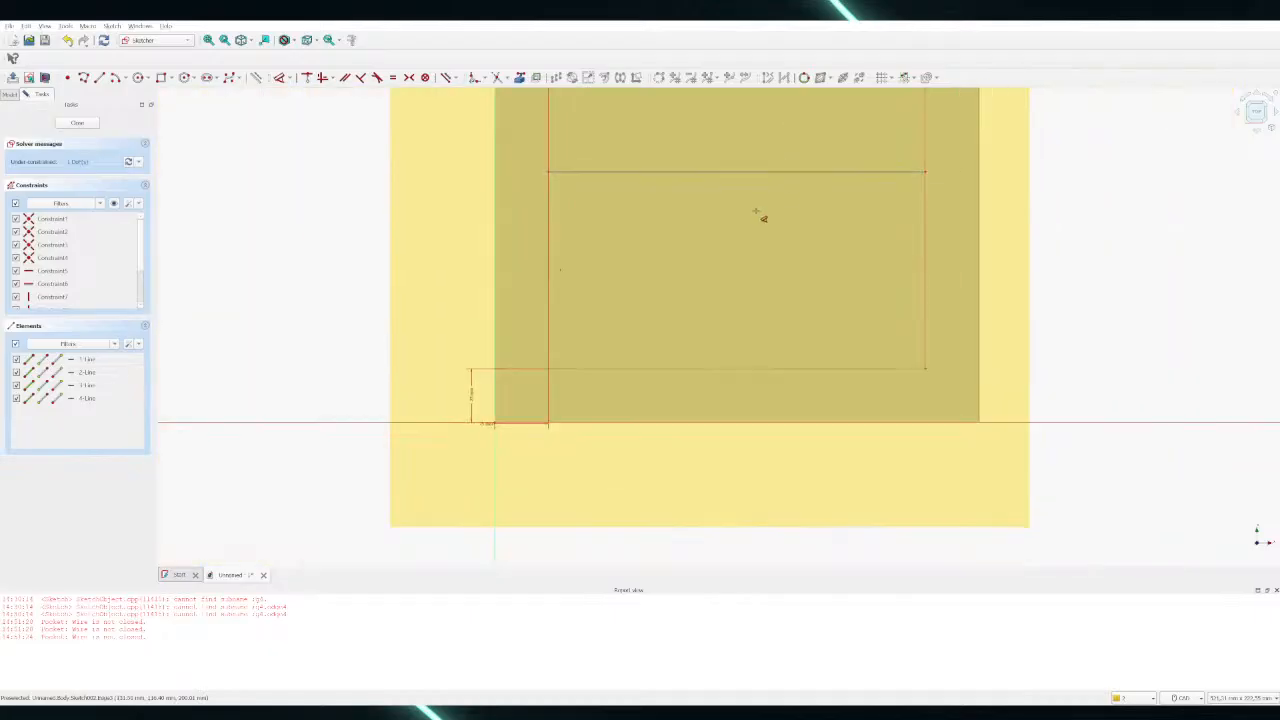
scroll(744, 250, up, 2)
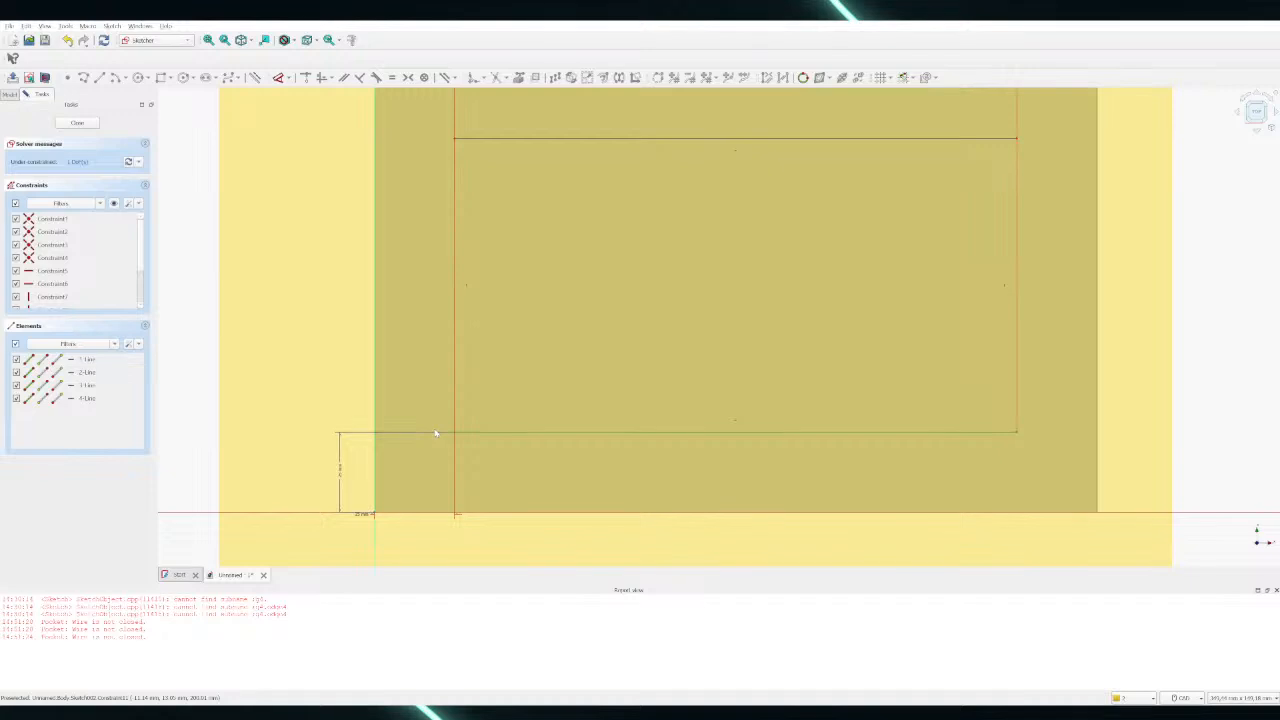
Try to rework the vertical distance dimension and move it clear of the block, undoing the unwanted changes
key(ctrl+z)
scroll(588, 290, down, 4)
scroll(691, 130, up, 2)
scroll(691, 130, down, 3)
scroll(851, 125, up, 2)
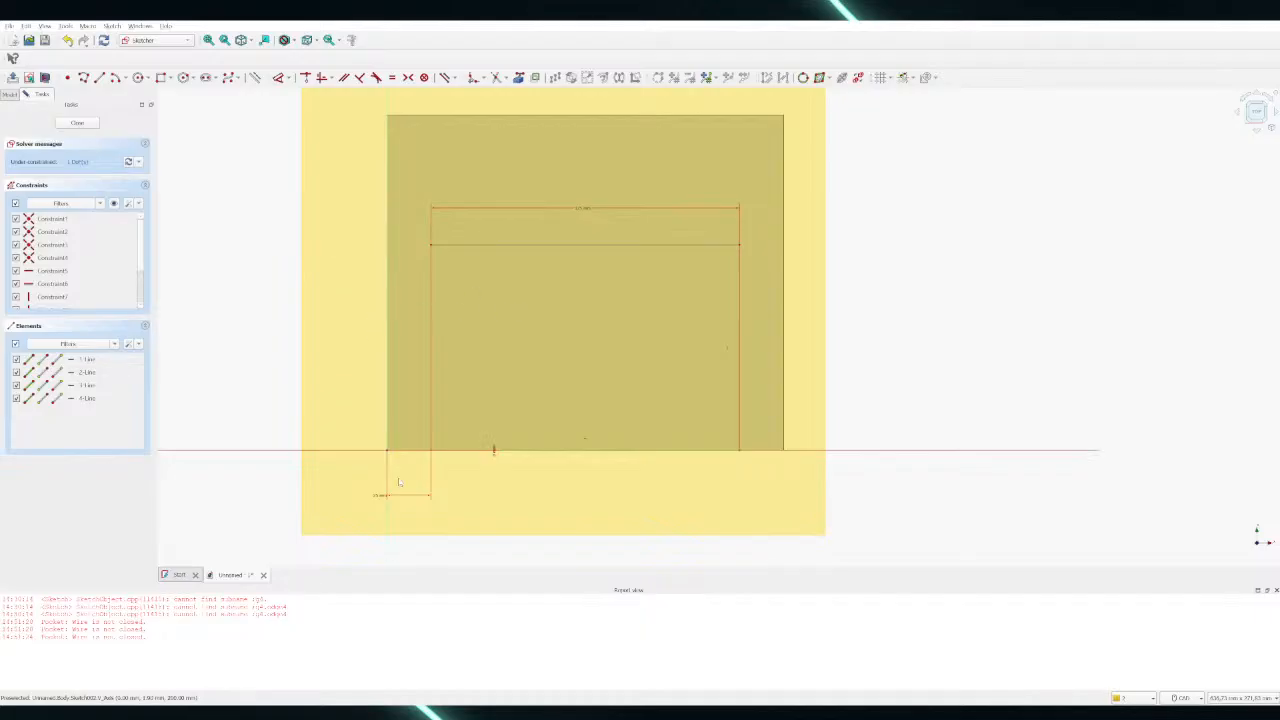
scroll(392, 455, down, 3)
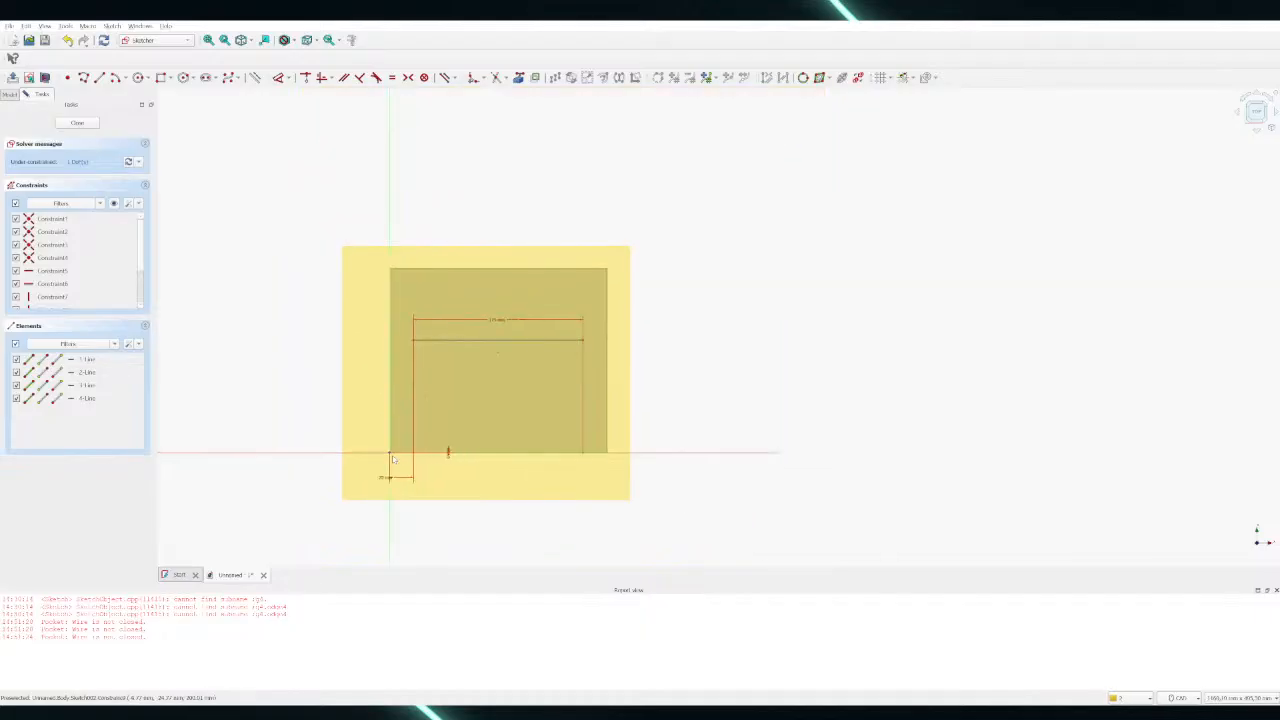
scroll(392, 455, up, 5)
drag(539, 427, 243, 330)
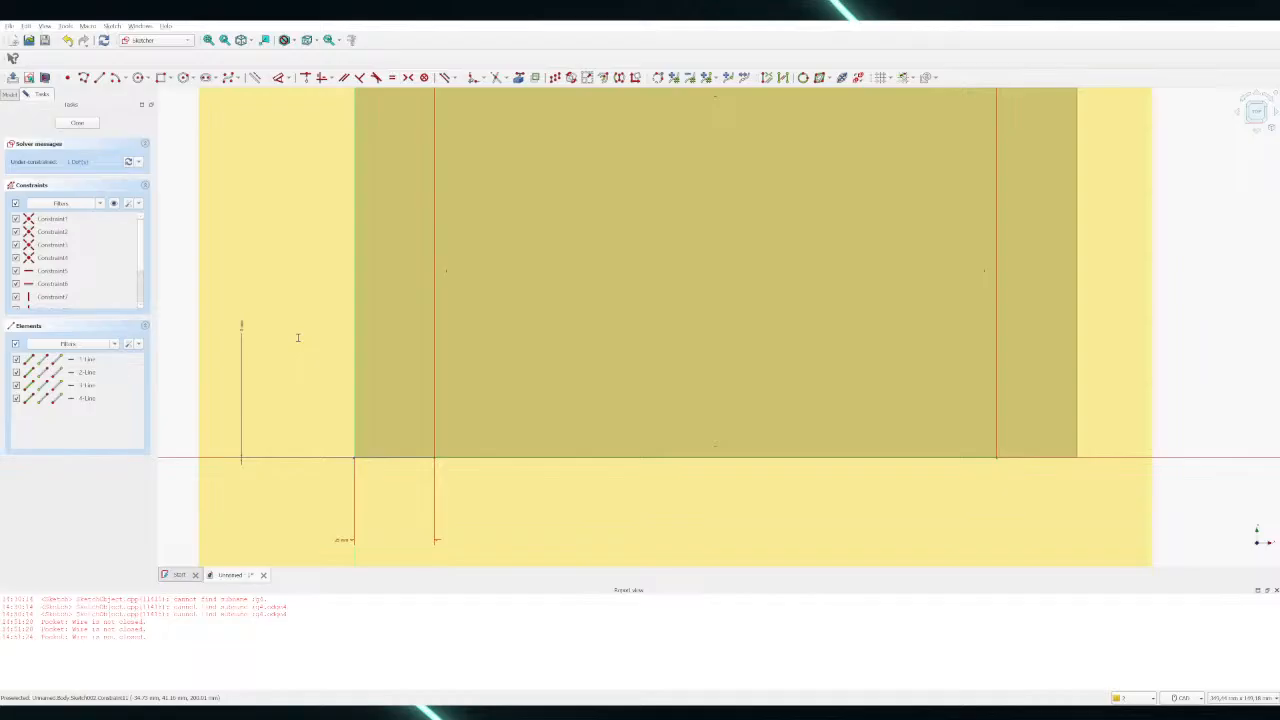
key(ctrl+z)
scroll(513, 325, down, 3)
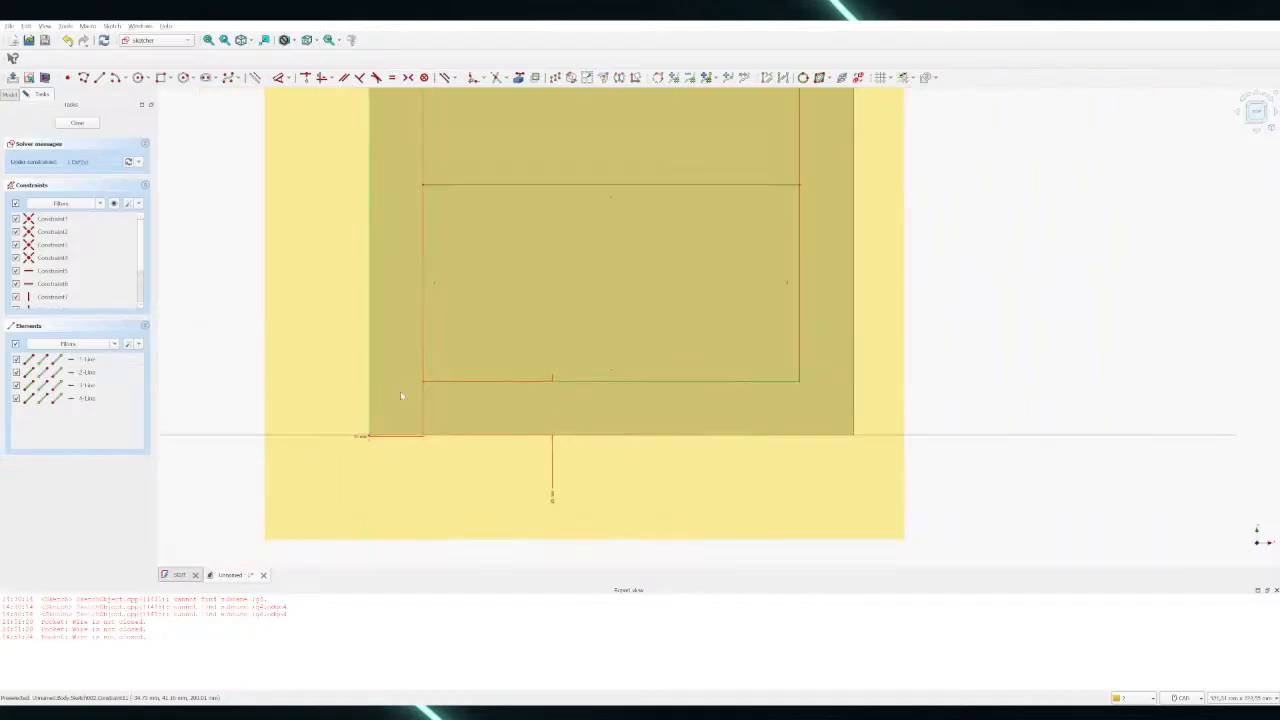
scroll(459, 207, up, 3)
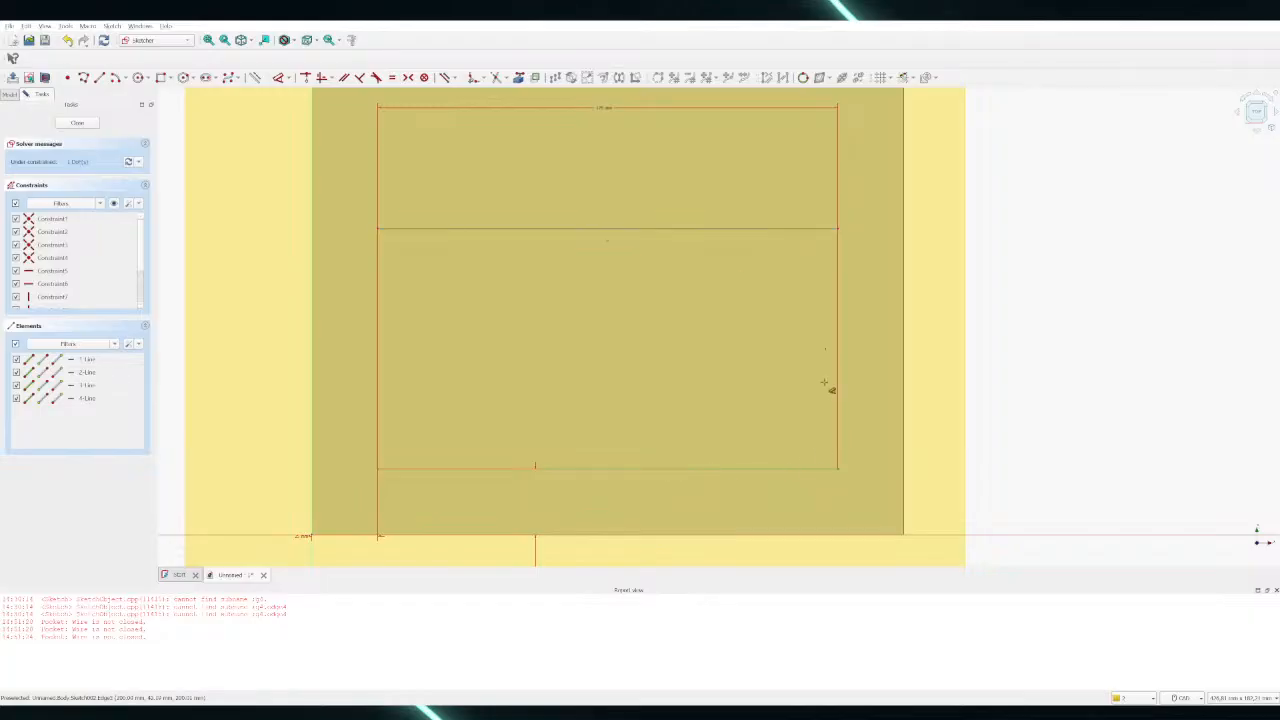
Undo the rectangle's 175 mm width dimension and dimension the lower edge instead, placing the 175 mm dimension just below that edge
key(Escape)
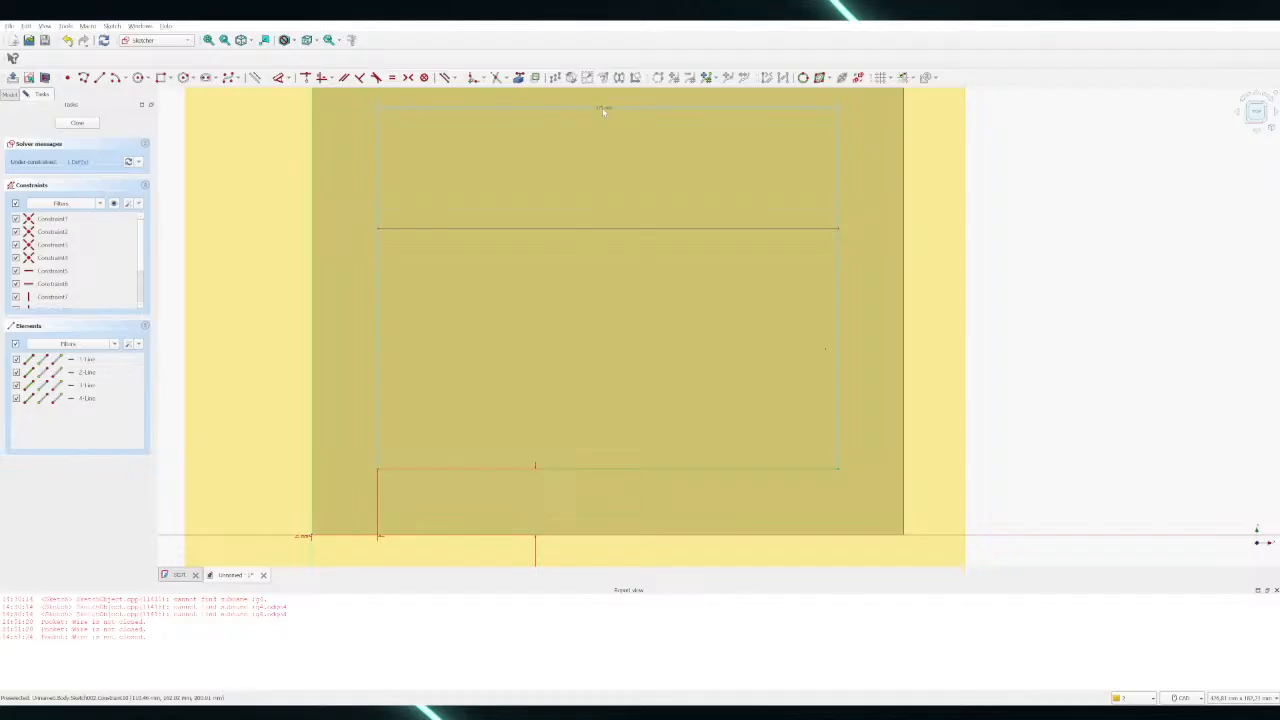
key(ctrl+z)
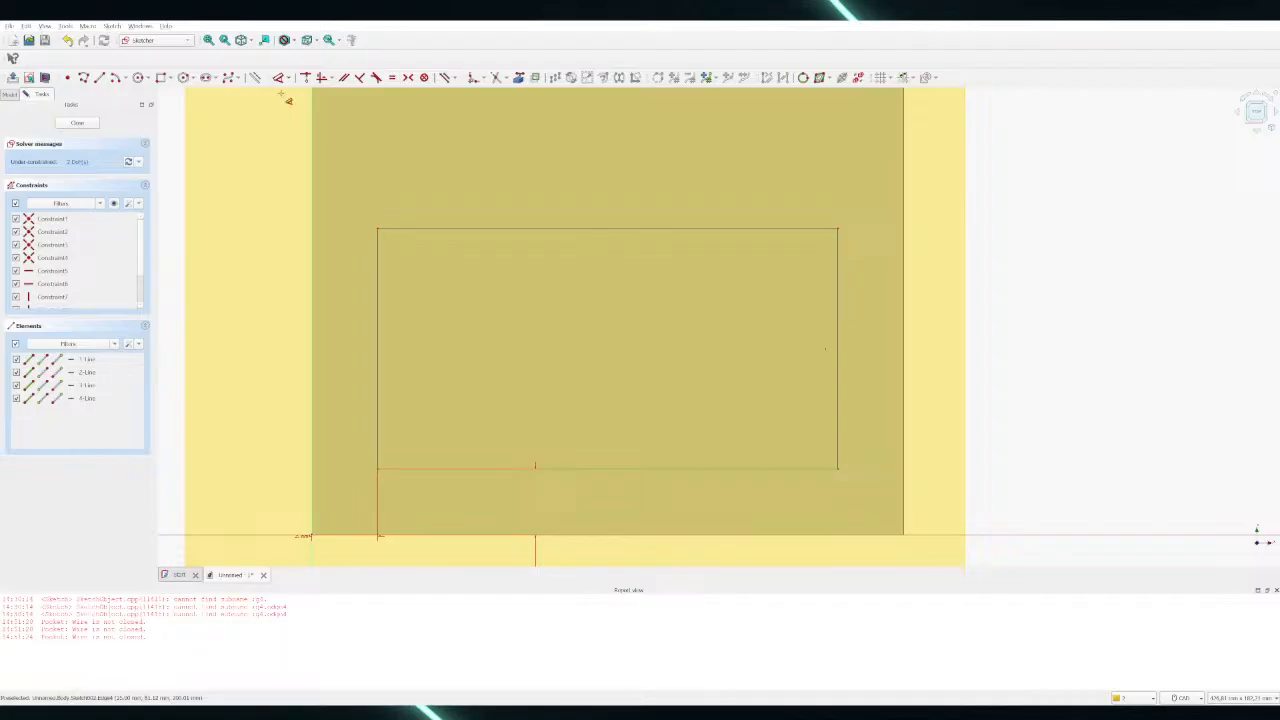
click(626, 468)
click(526, 488)
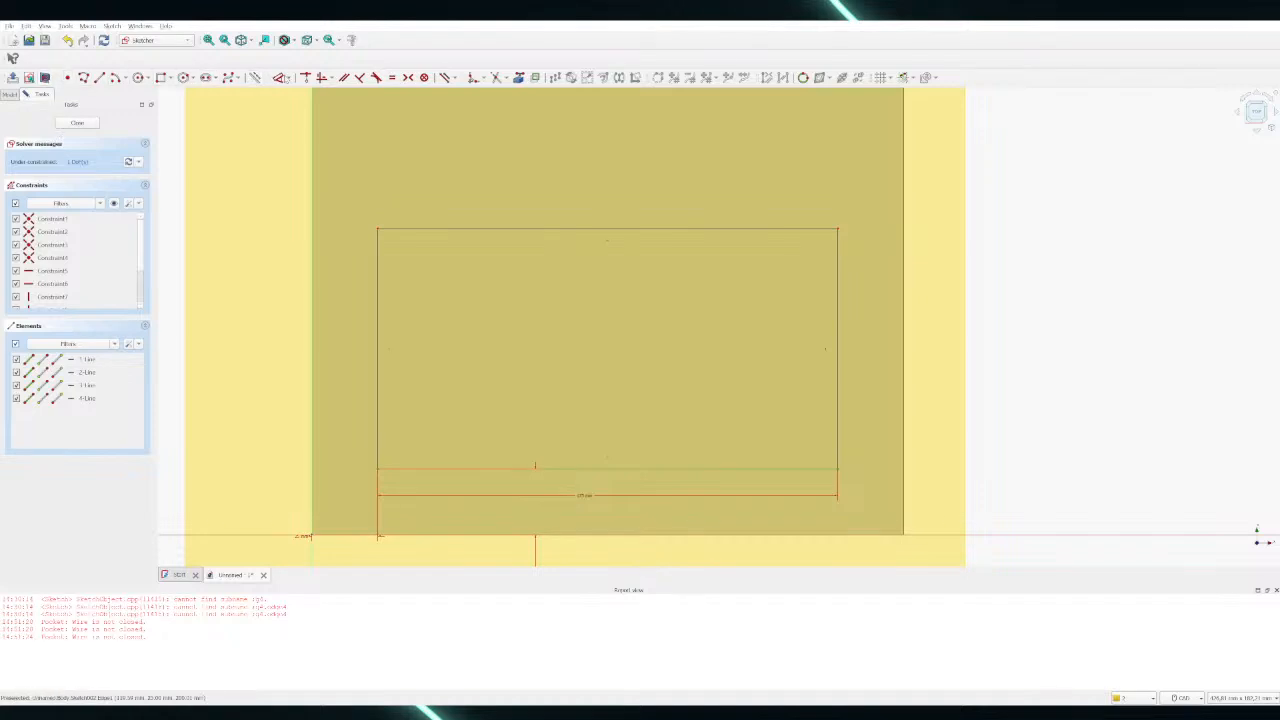
Try to dimension the height of the rectangle along its left edge, placing the dimension outside the block
click(279, 78)
click(378, 315)
click(247, 316)
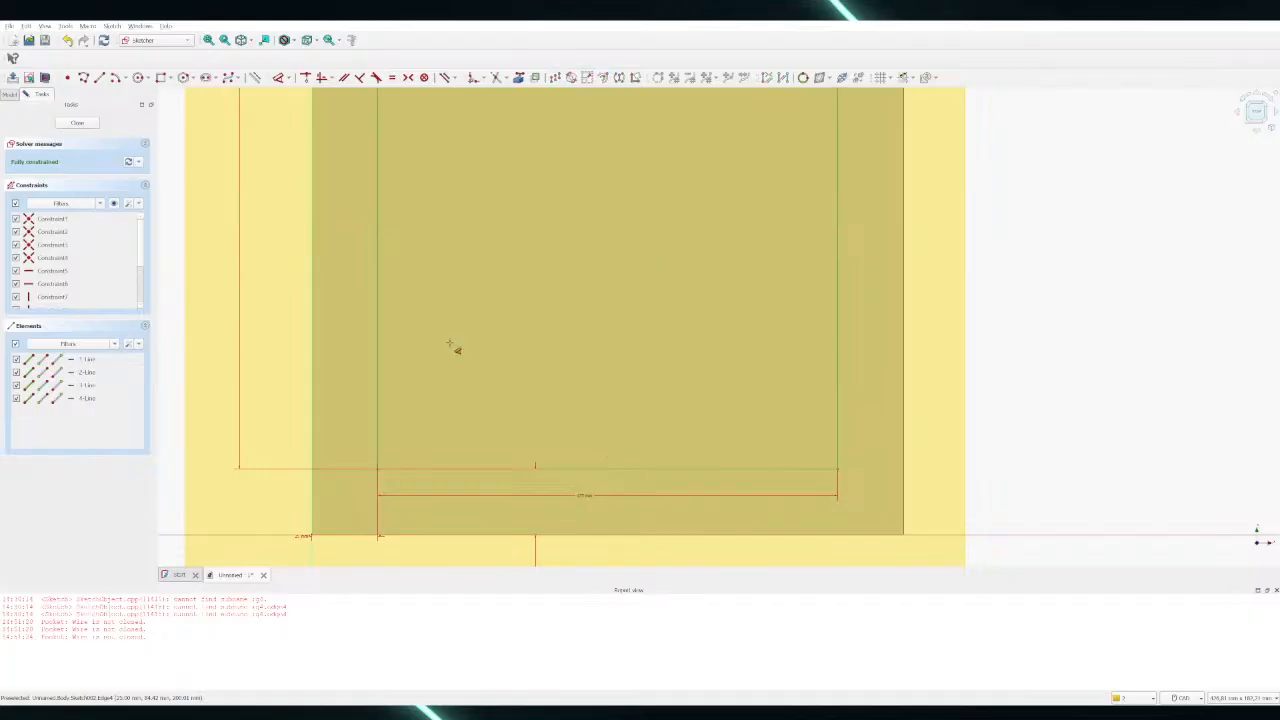
Examine the rectangle's full vertical extent relative to the block and undo its height dimension
scroll(455, 352, down, 3)
scroll(492, 254, up, 1)
scroll(482, 253, down, 3)
scroll(420, 180, down, 5)
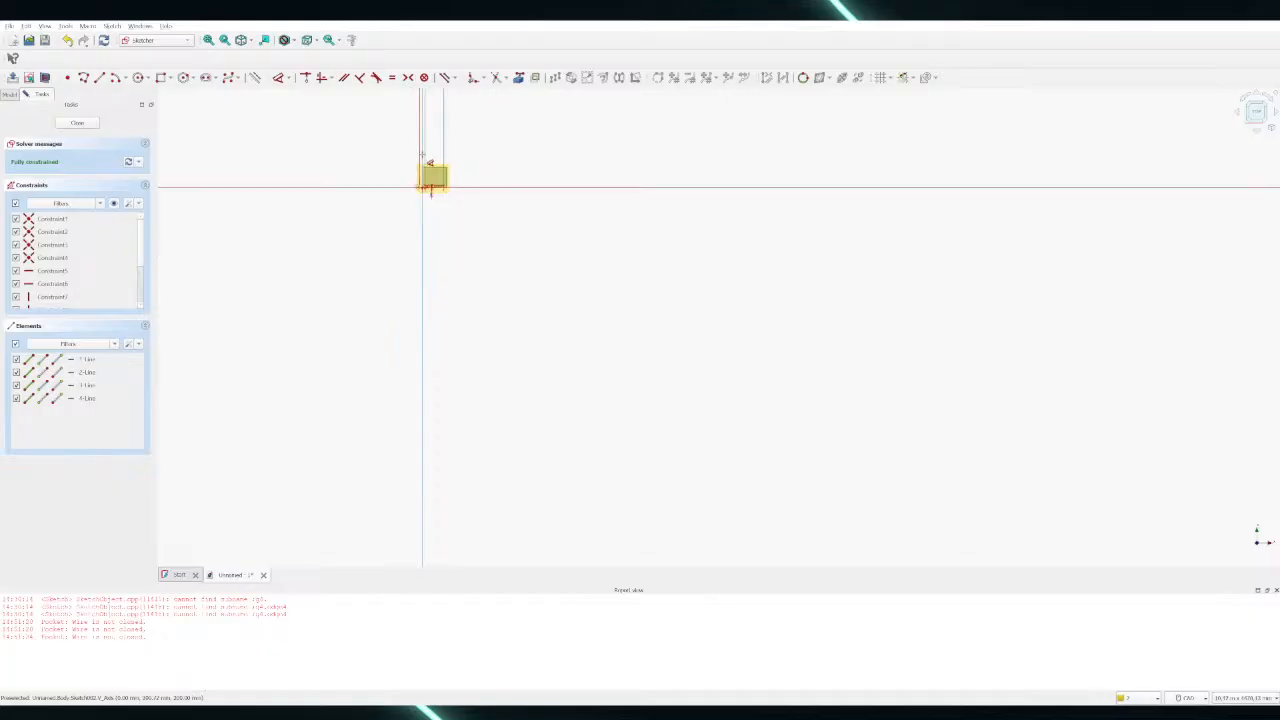
scroll(415, 343, up, 5)
scroll(420, 300, down, 3)
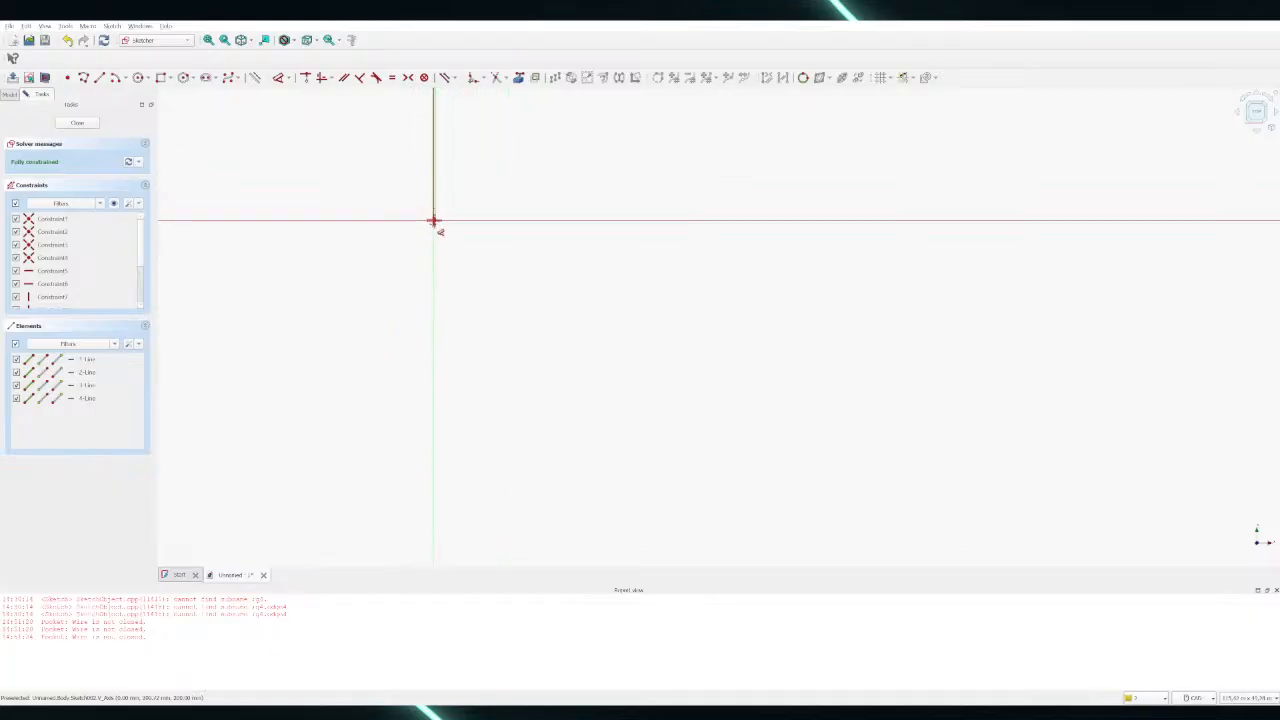
scroll(389, 197, up, 3)
scroll(800, 420, down, 3)
scroll(249, 514, up, 3)
click(116, 396)
key(Escape)
scroll(414, 294, down, 2)
scroll(637, 354, up, 6)
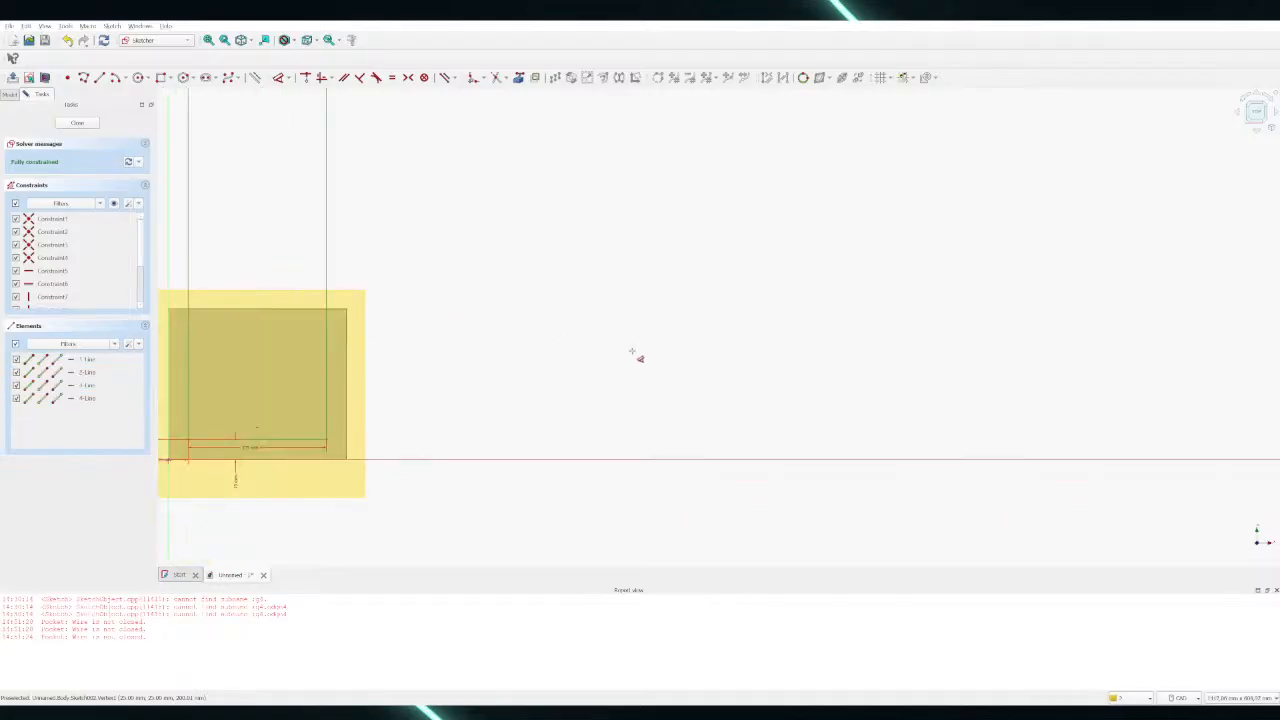
scroll(219, 281, up, 1)
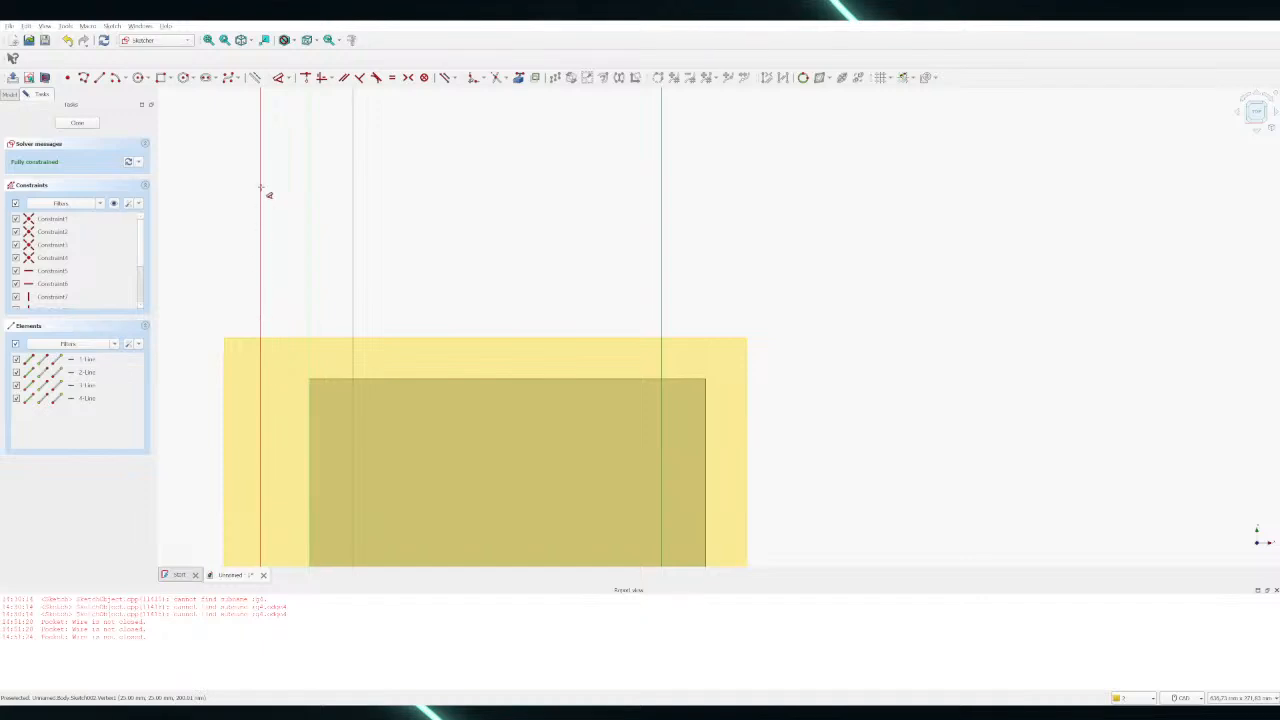
scroll(248, 213, down, 8)
scroll(246, 381, up, 11)
scroll(293, 122, down, 7)
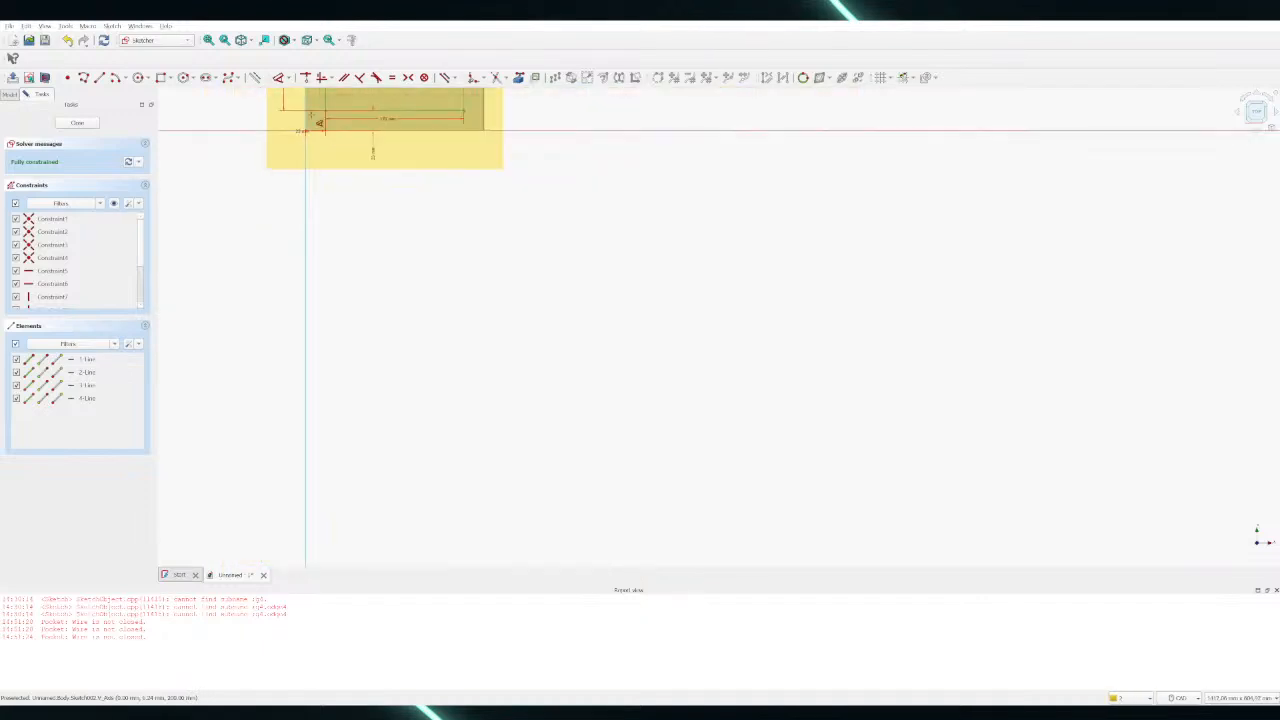
scroll(329, 125, up, 7)
scroll(330, 150, up, 4)
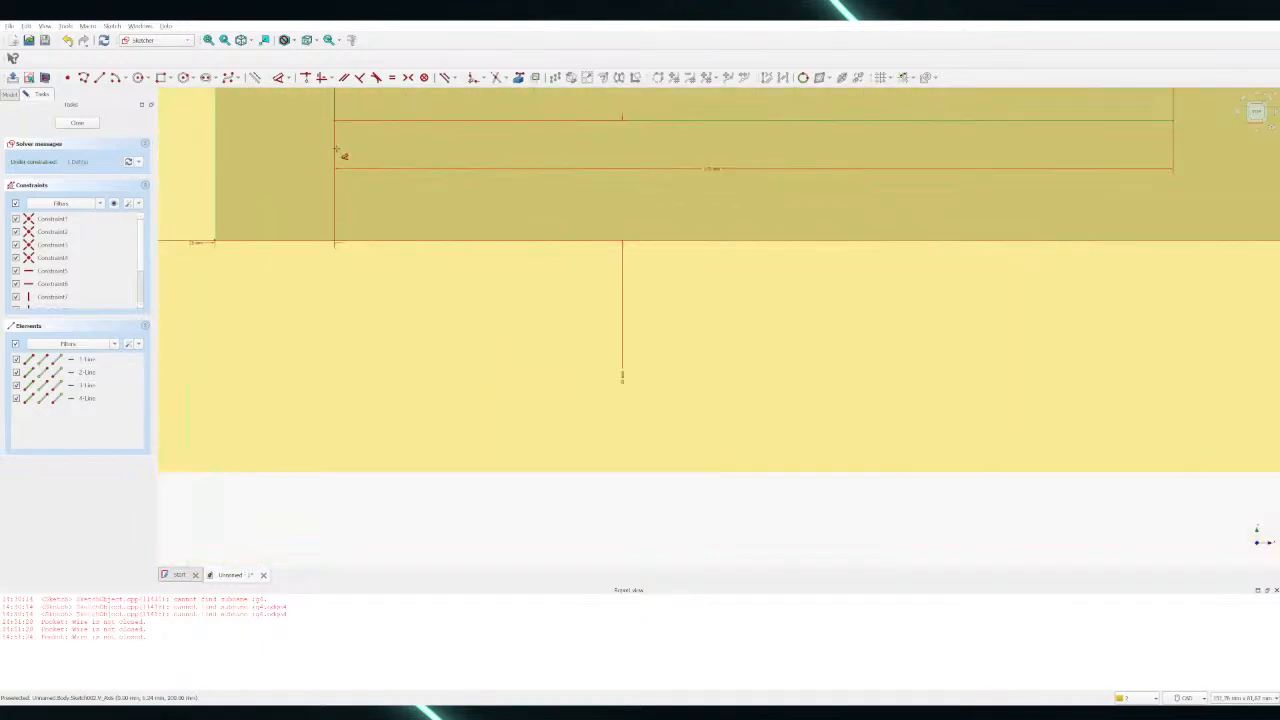
Dimension the rectangle's left edge outside the block and set its height so the upper edge reaches the block's upper edge
scroll(471, 357, down, 7)
scroll(494, 457, down, 4)
scroll(500, 280, up, 3)
scroll(494, 273, up, 2)
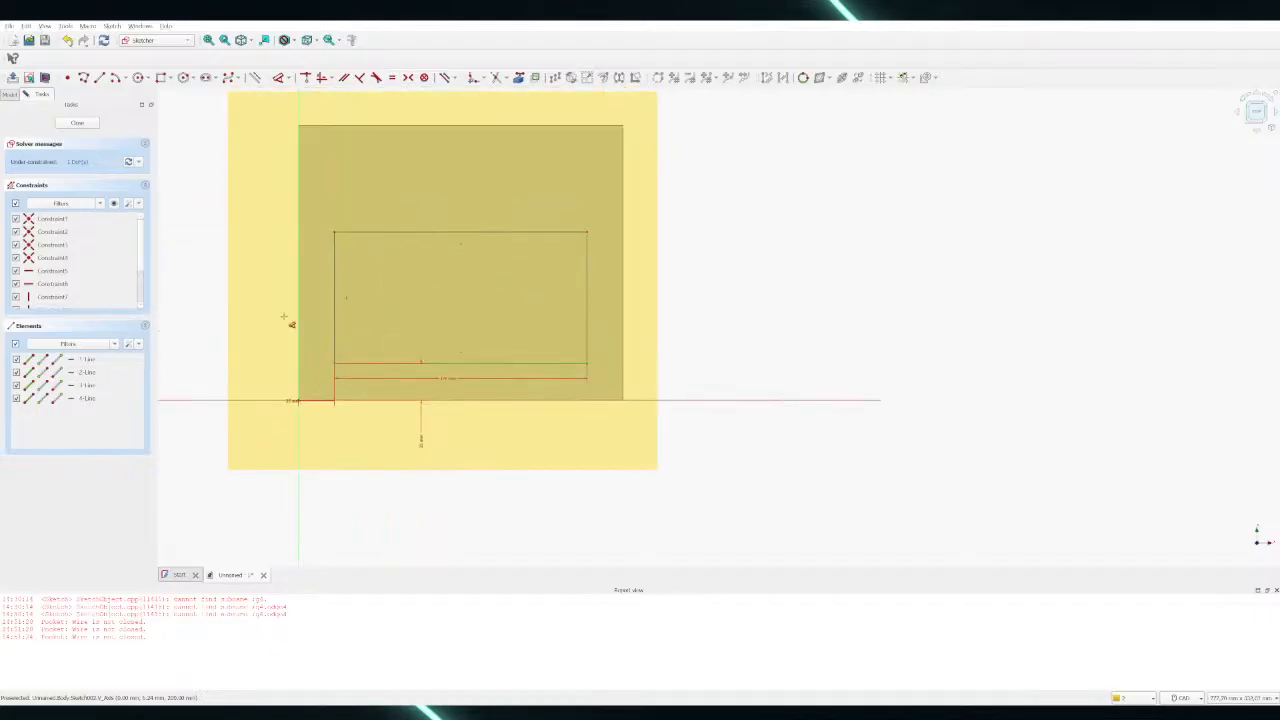
click(338, 309)
drag(292, 303, 257, 318)
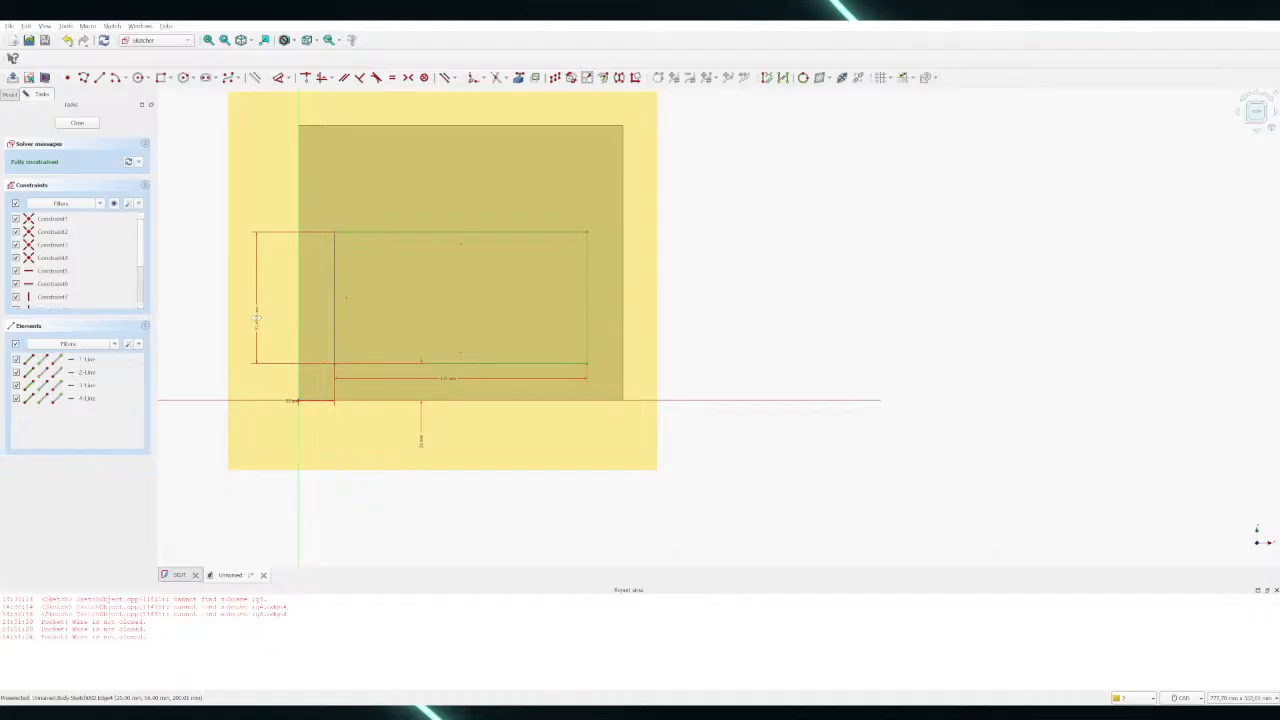
key(Return)
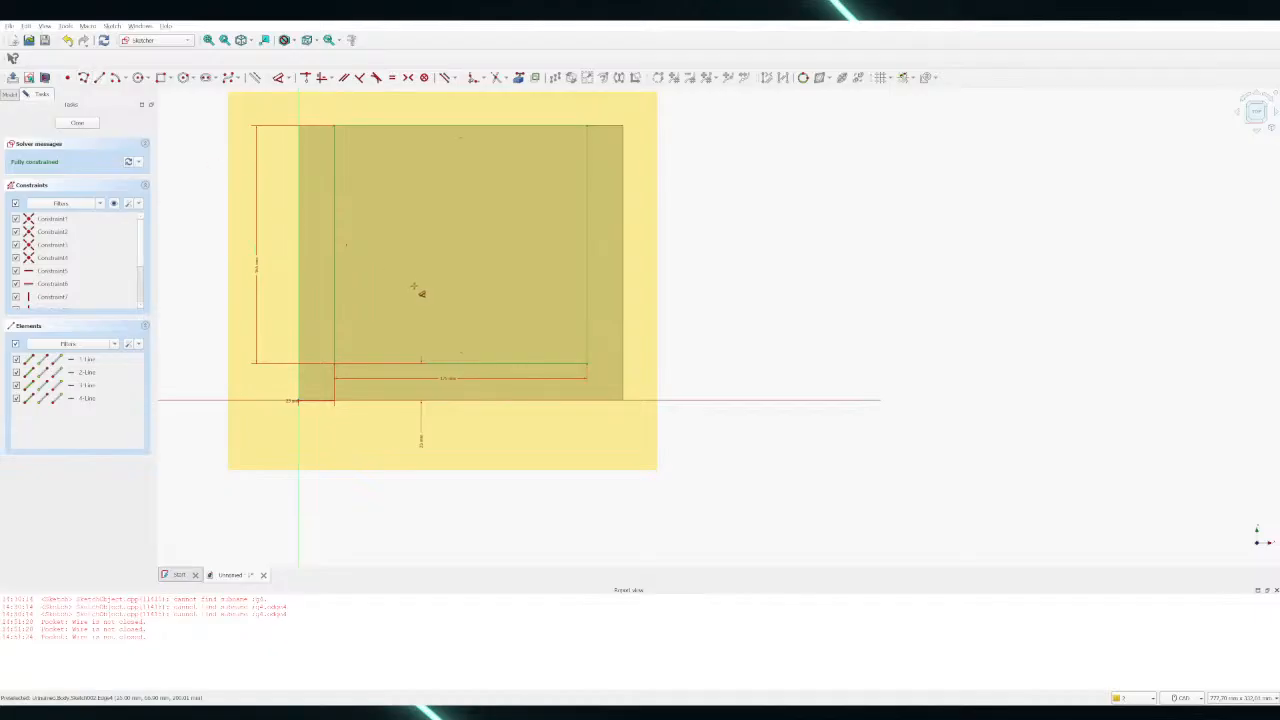
click(67, 78)
scroll(480, 229, up, 2)
scroll(446, 271, down, 2)
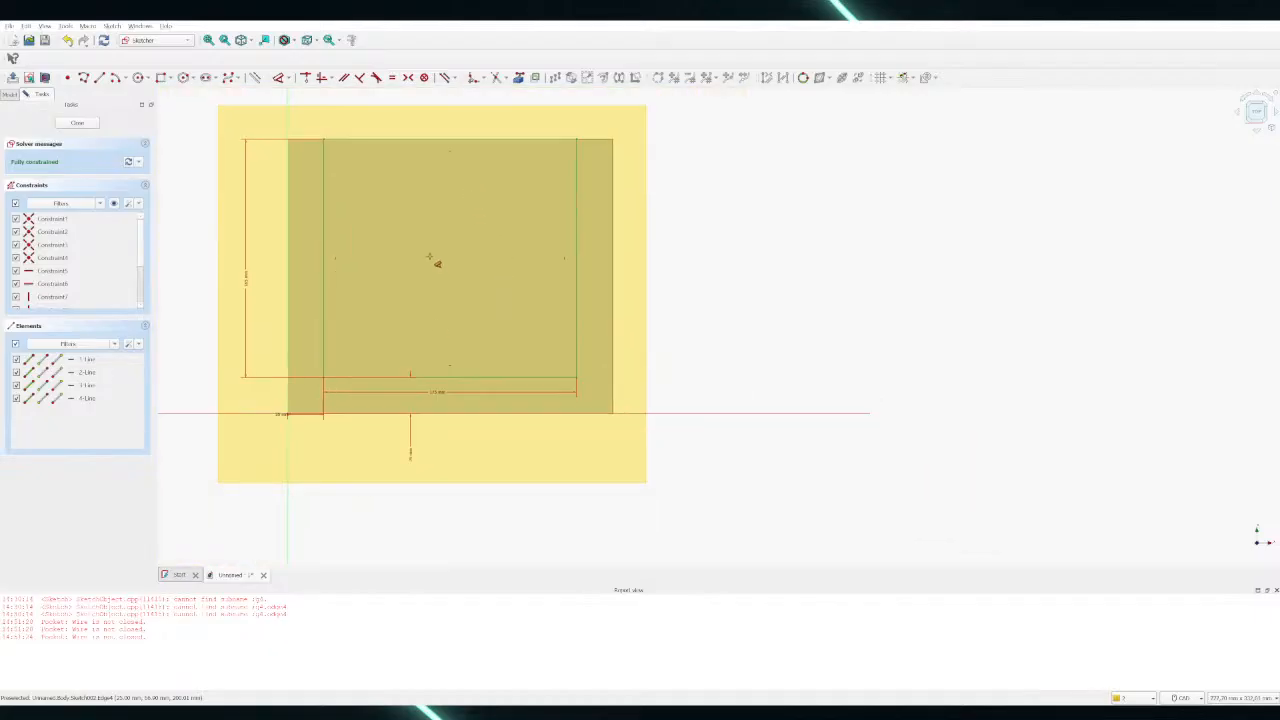